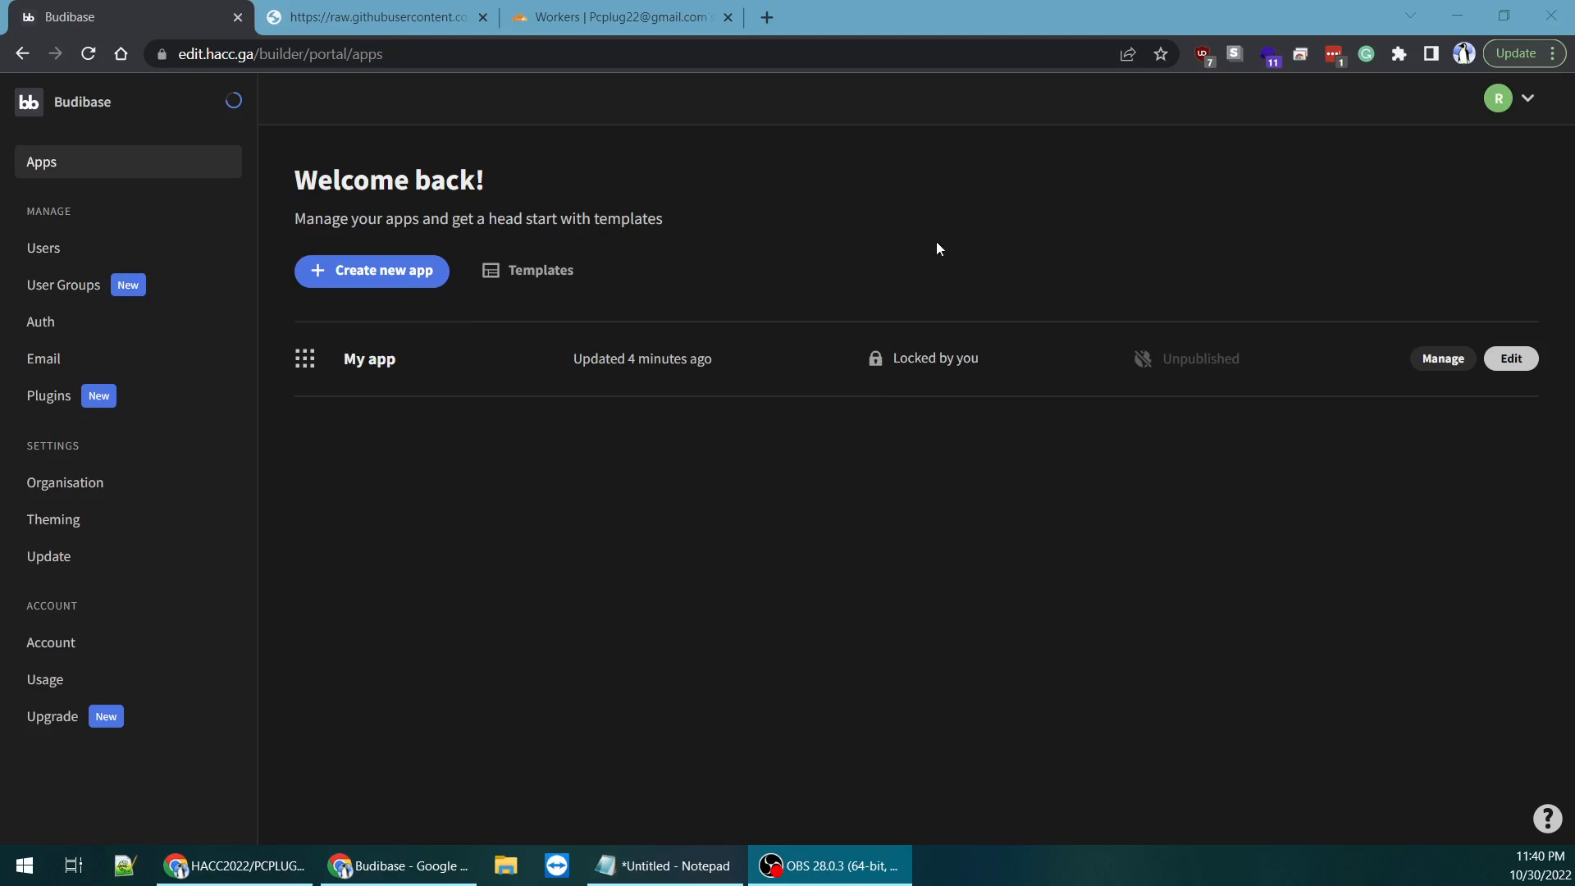
left_click(624, 17)
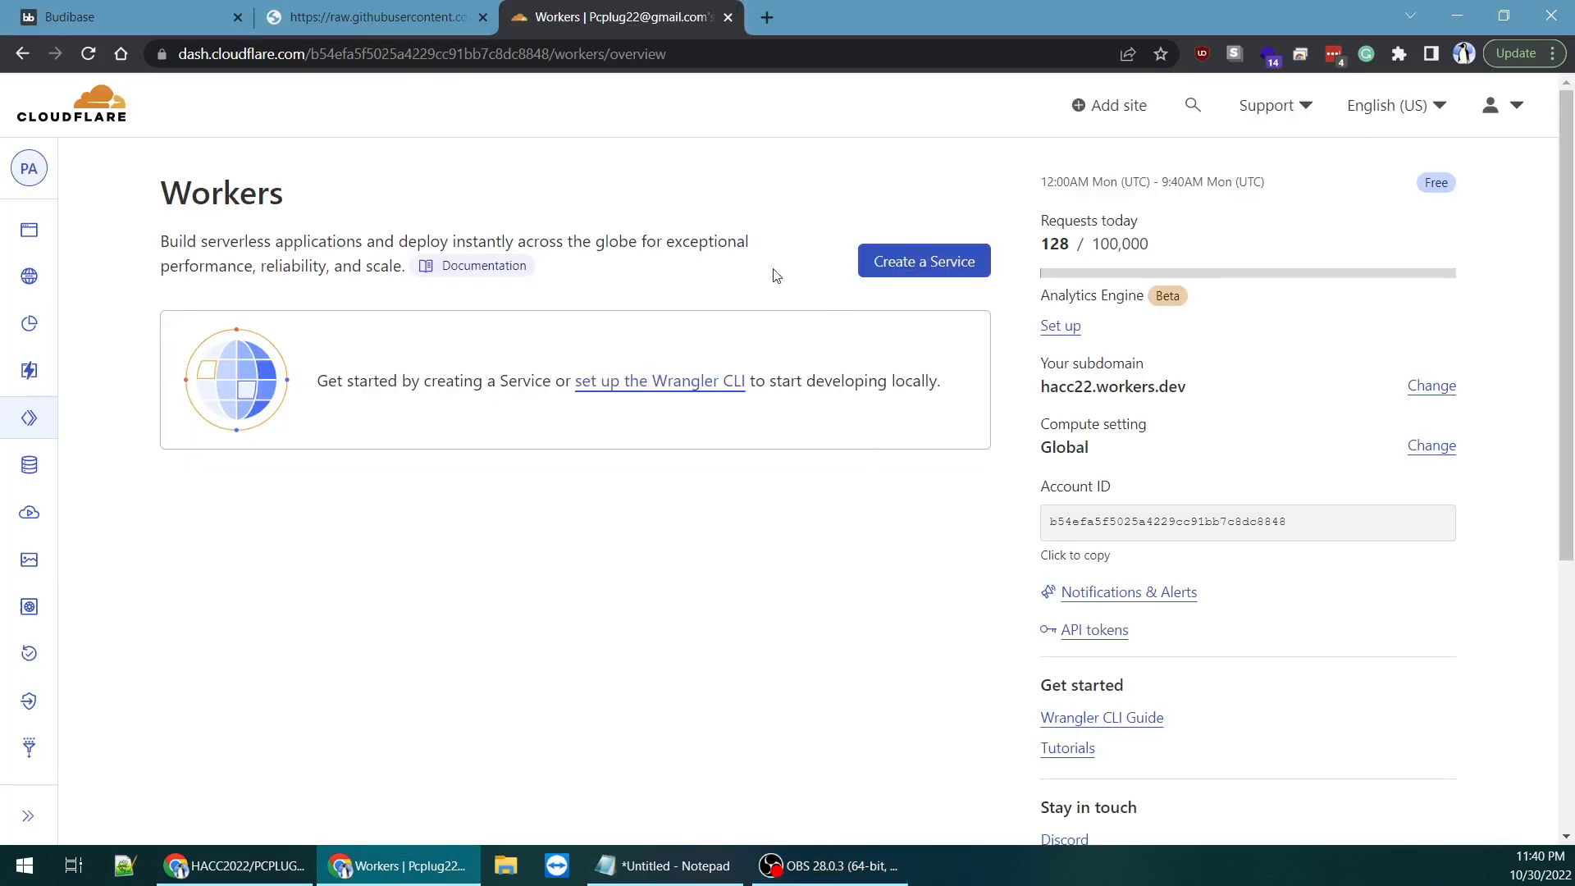
mouse_move(74, 288)
left_click(155, 9)
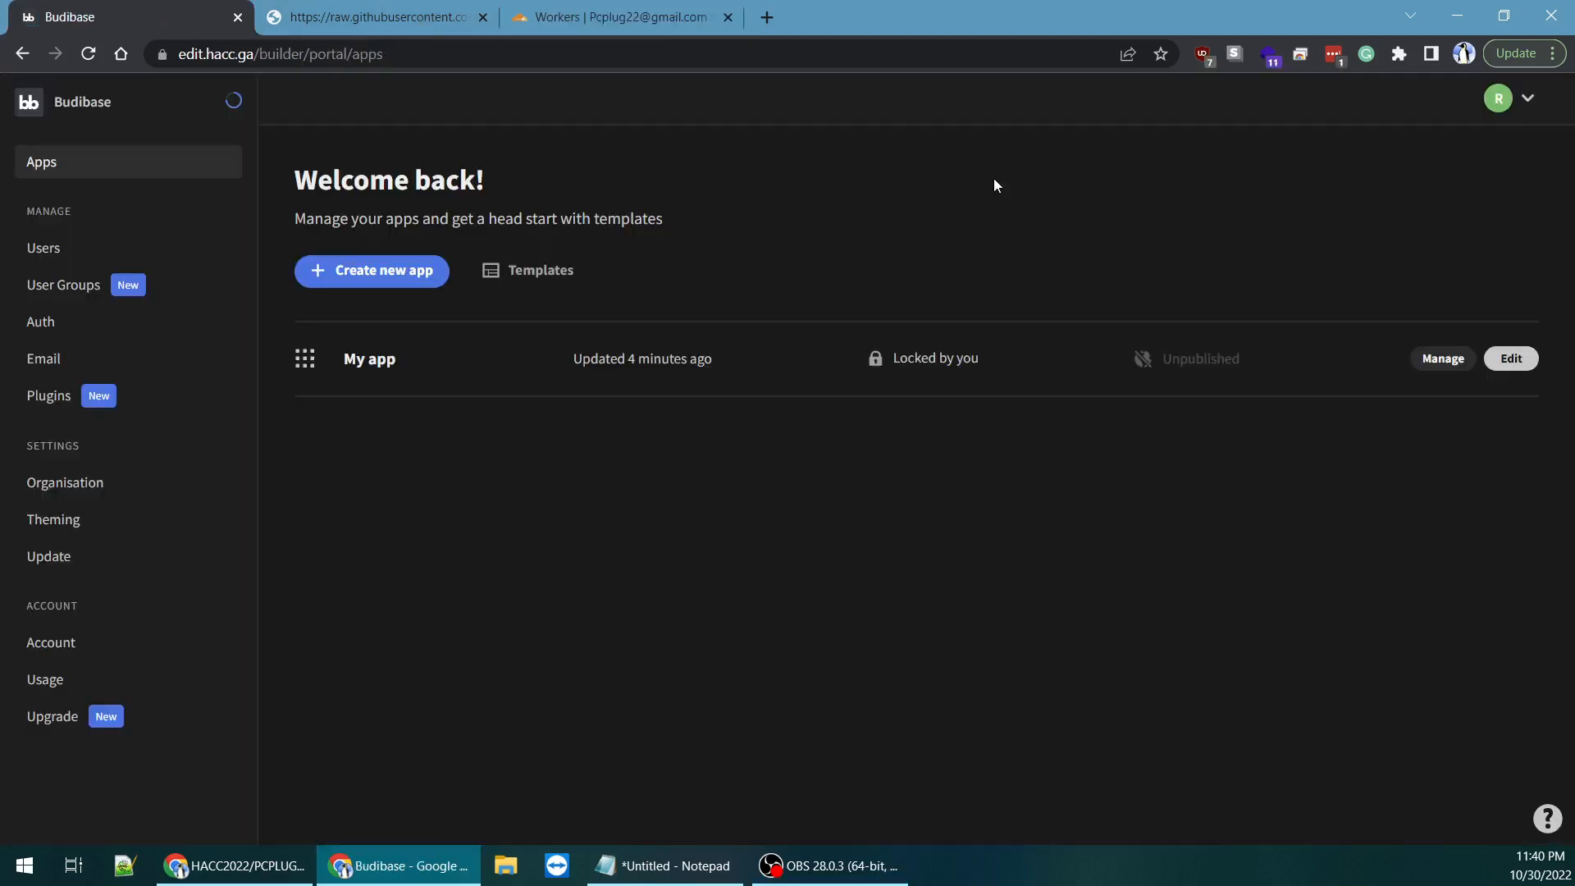
- Regenerate the Budibase API key, copy the new key and close the developer information
left_click(1526, 99)
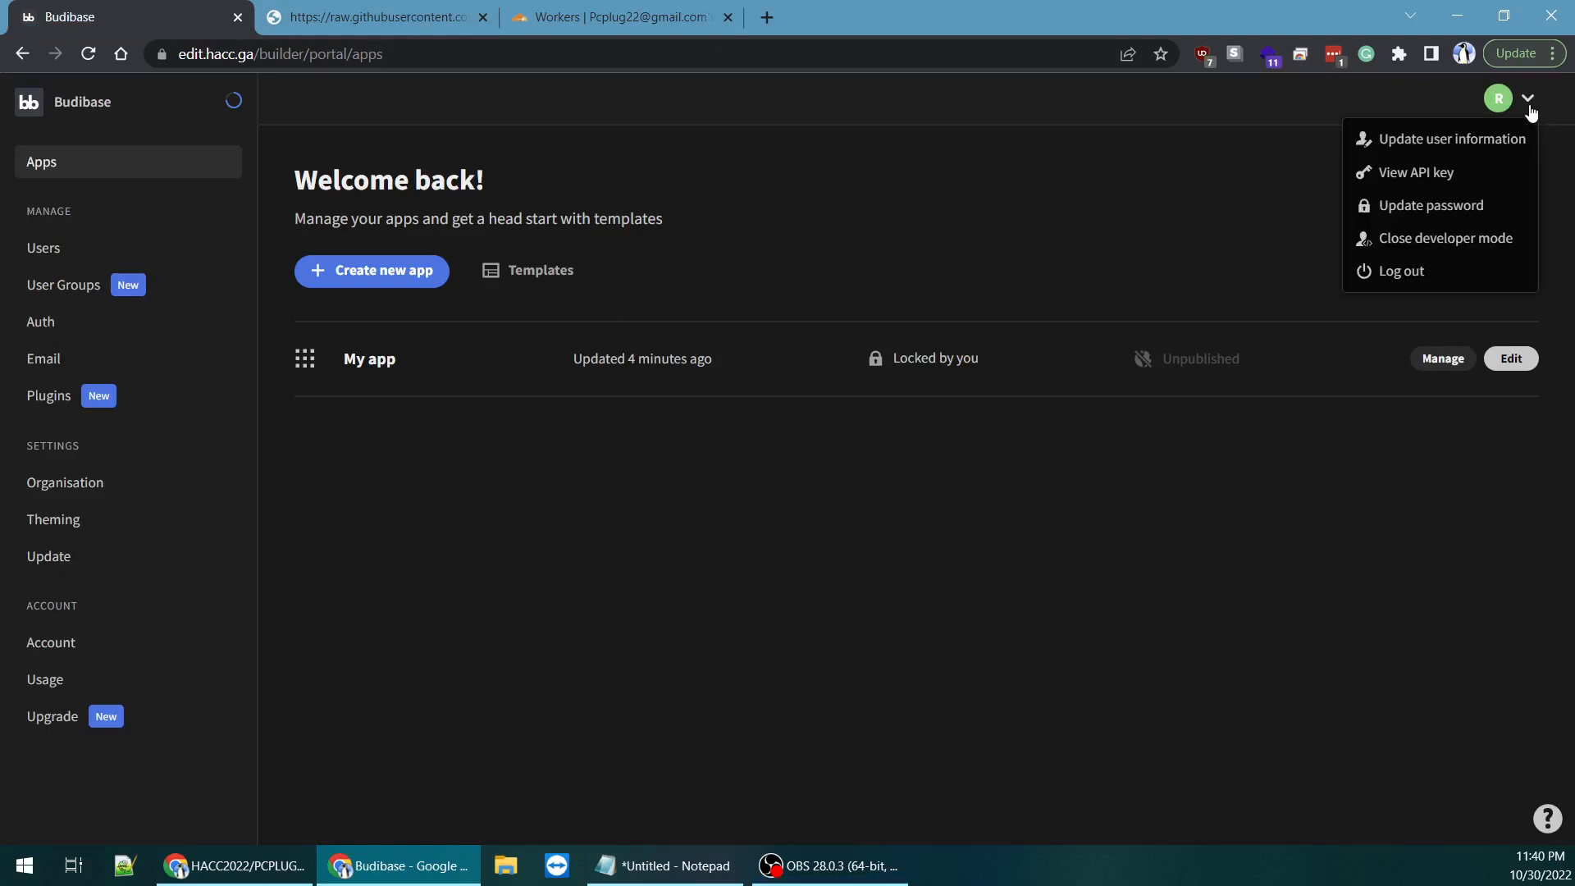
left_click(1482, 171)
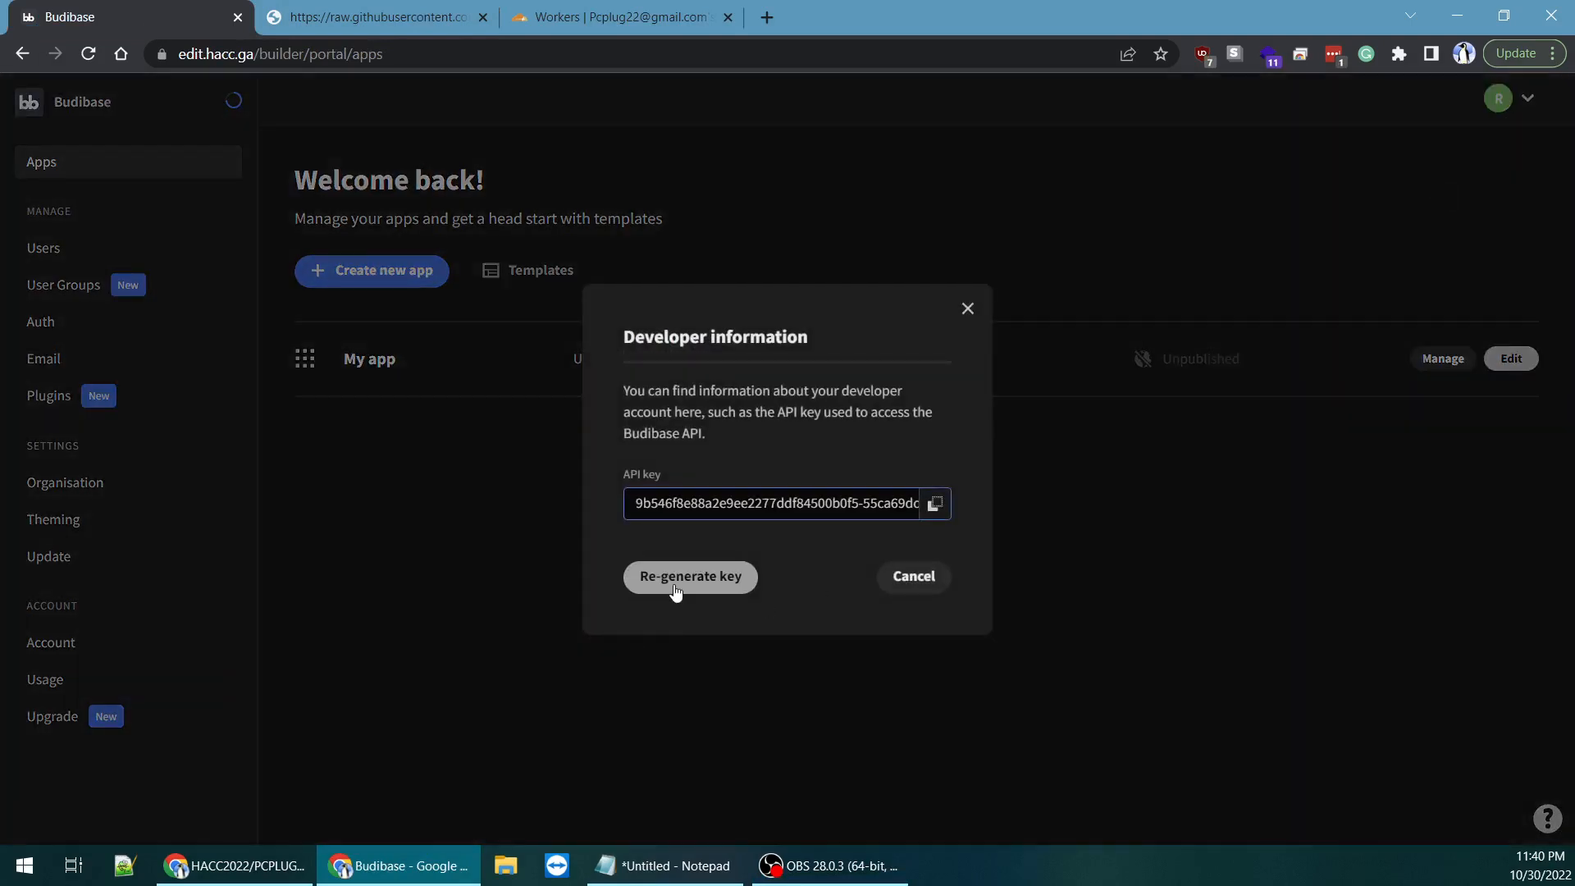
left_click(674, 589)
left_click(935, 503)
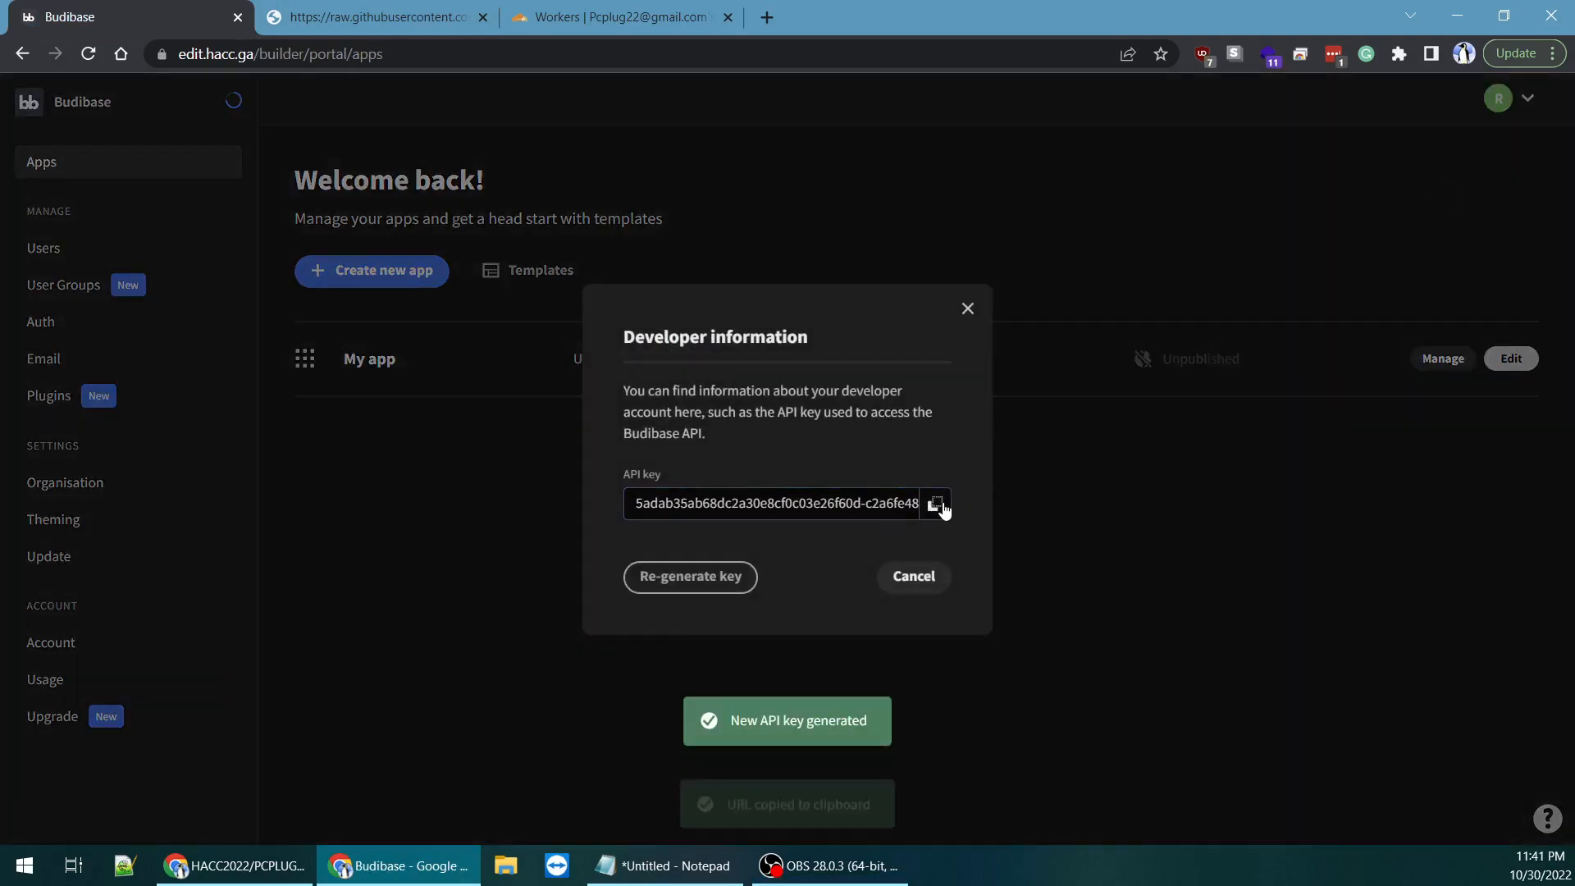
left_click(919, 577)
- Switch to the Notepad notes and paste the copied API key on the API Key line
key("alt+Tab")
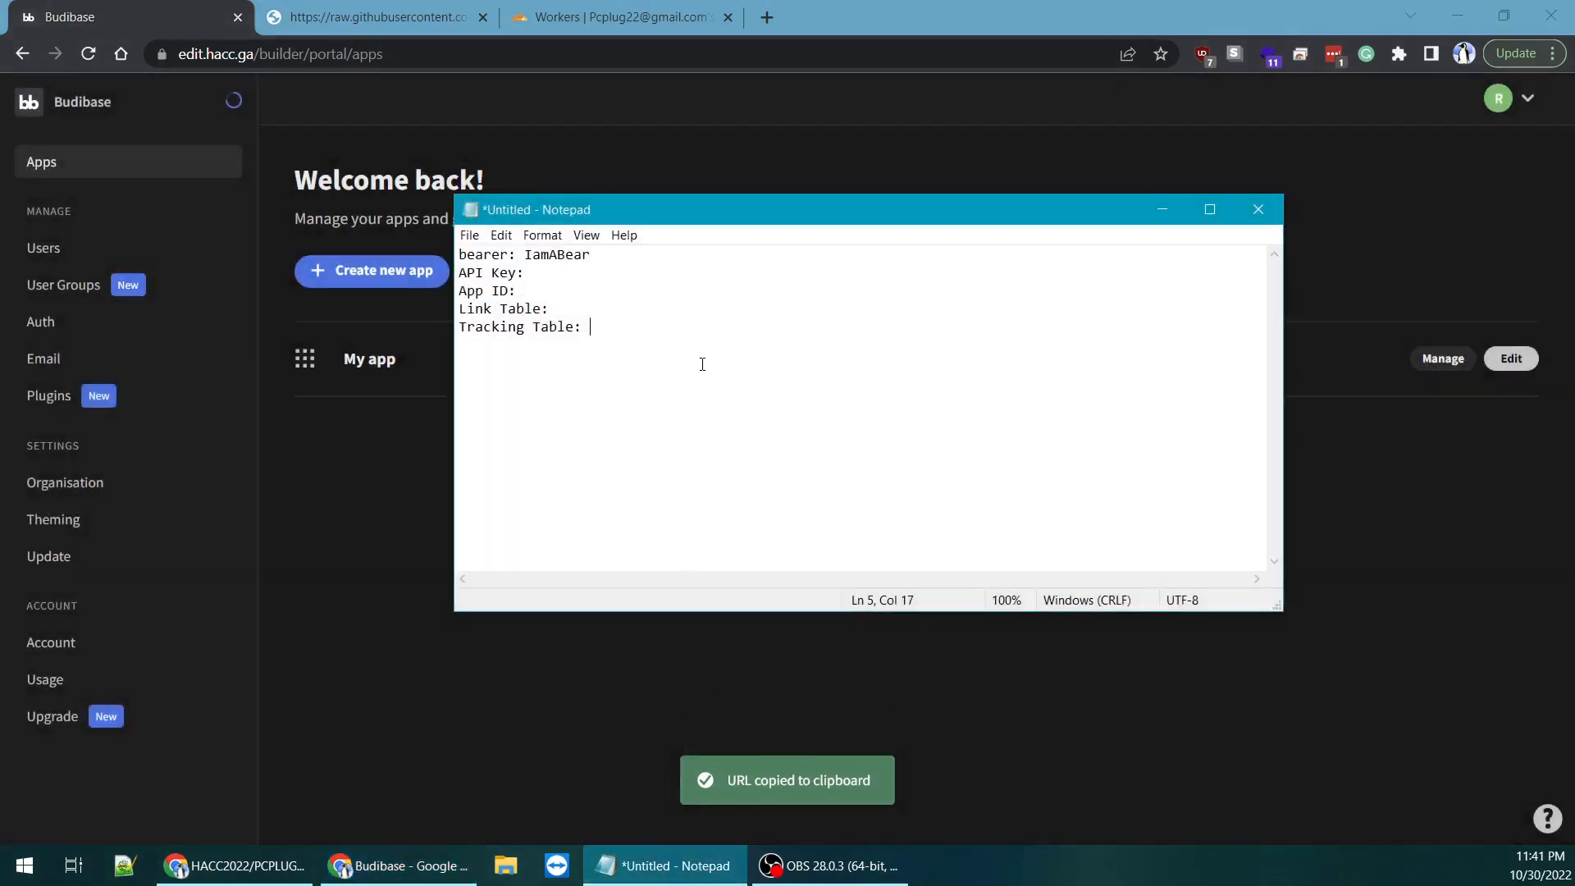
left_click(690, 277)
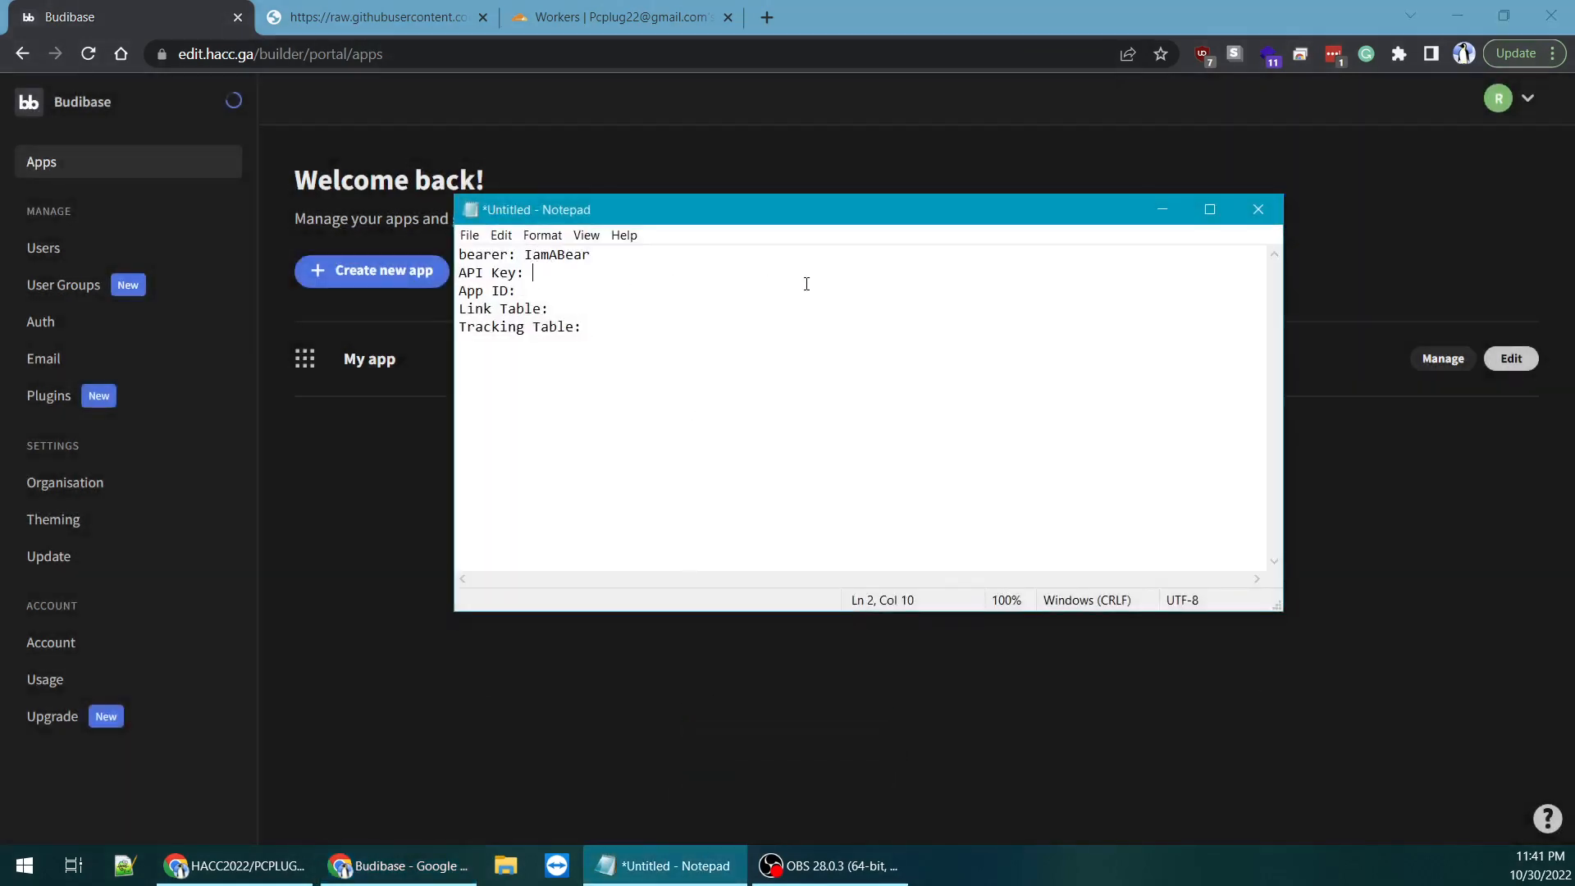
key("ctrl+v")
left_click(520, 496)
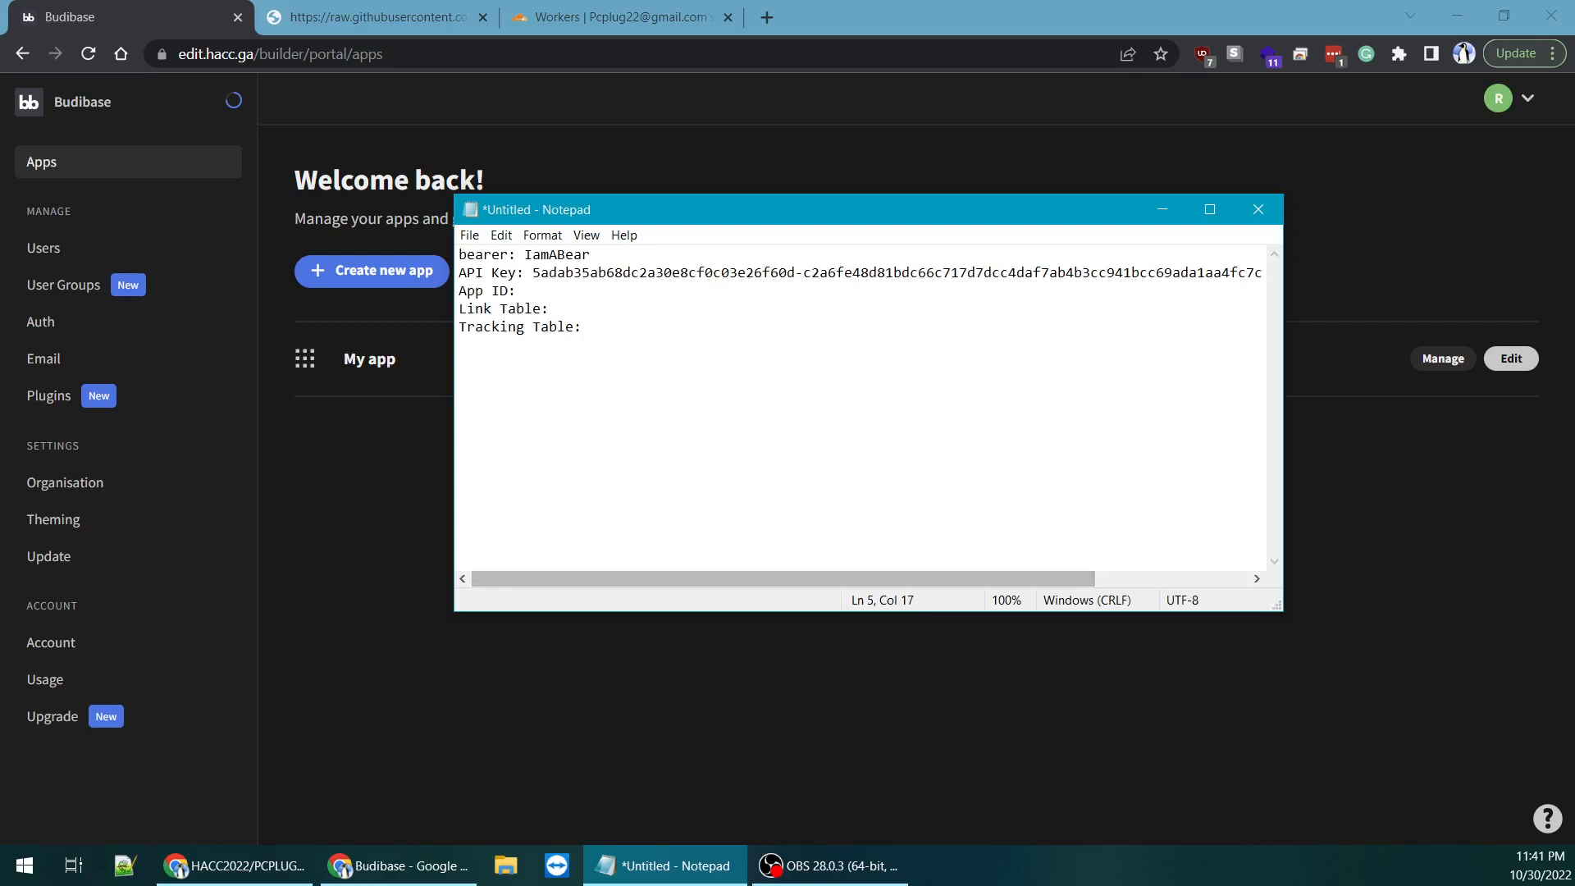
- Return to Budibase, begin importing a new app and choose WikiWikiLink-Budibase.txt from Downloads as the import file
key("alt+Tab")
key("alt+Tab")
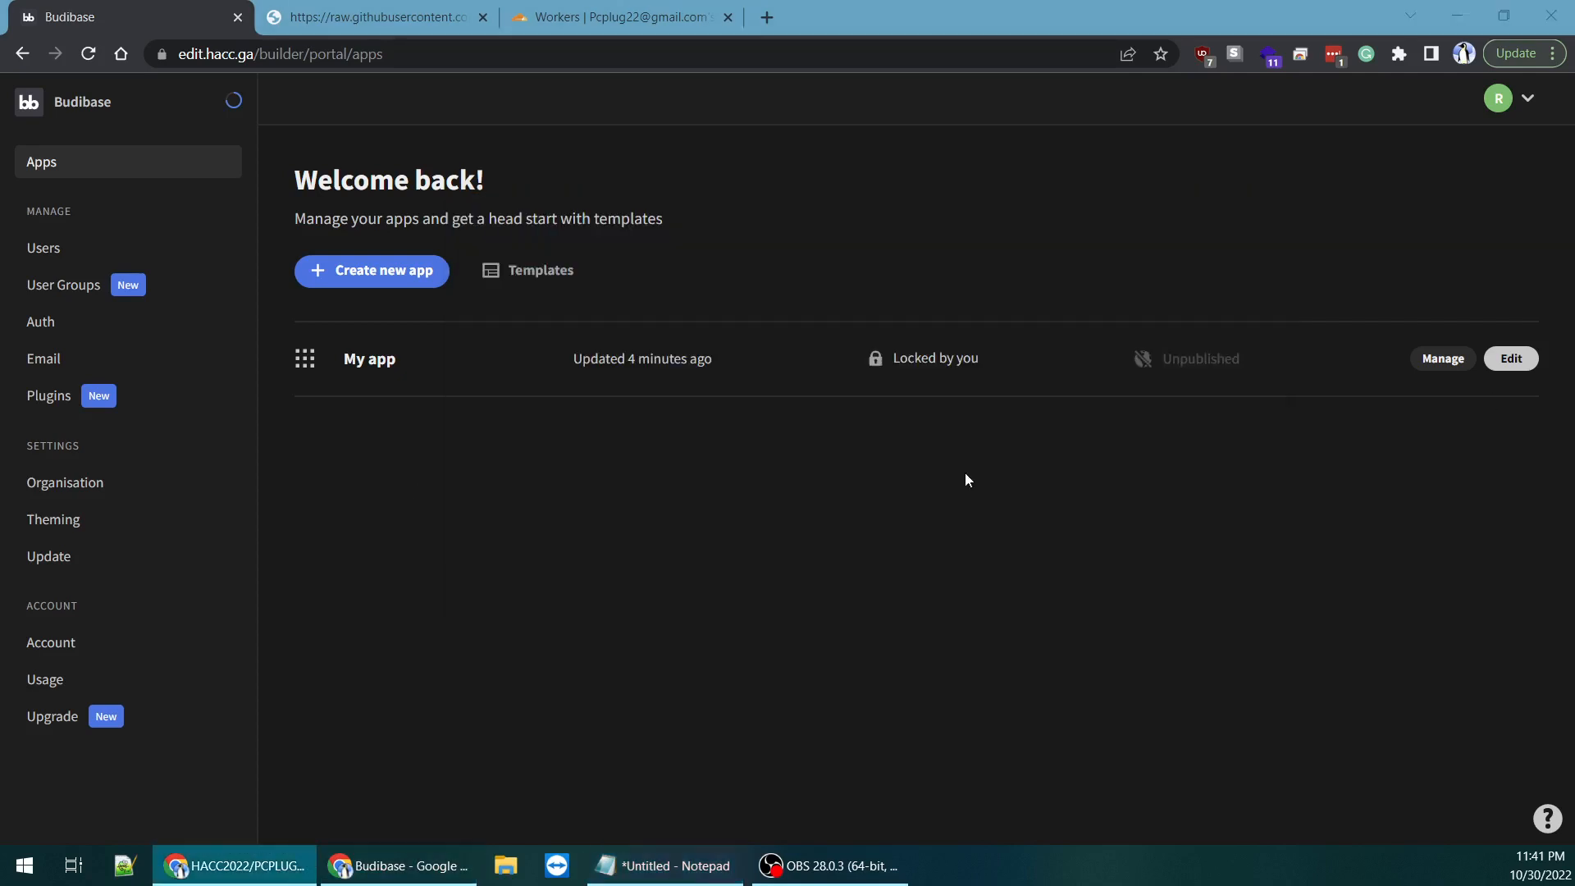
left_click(67, 164)
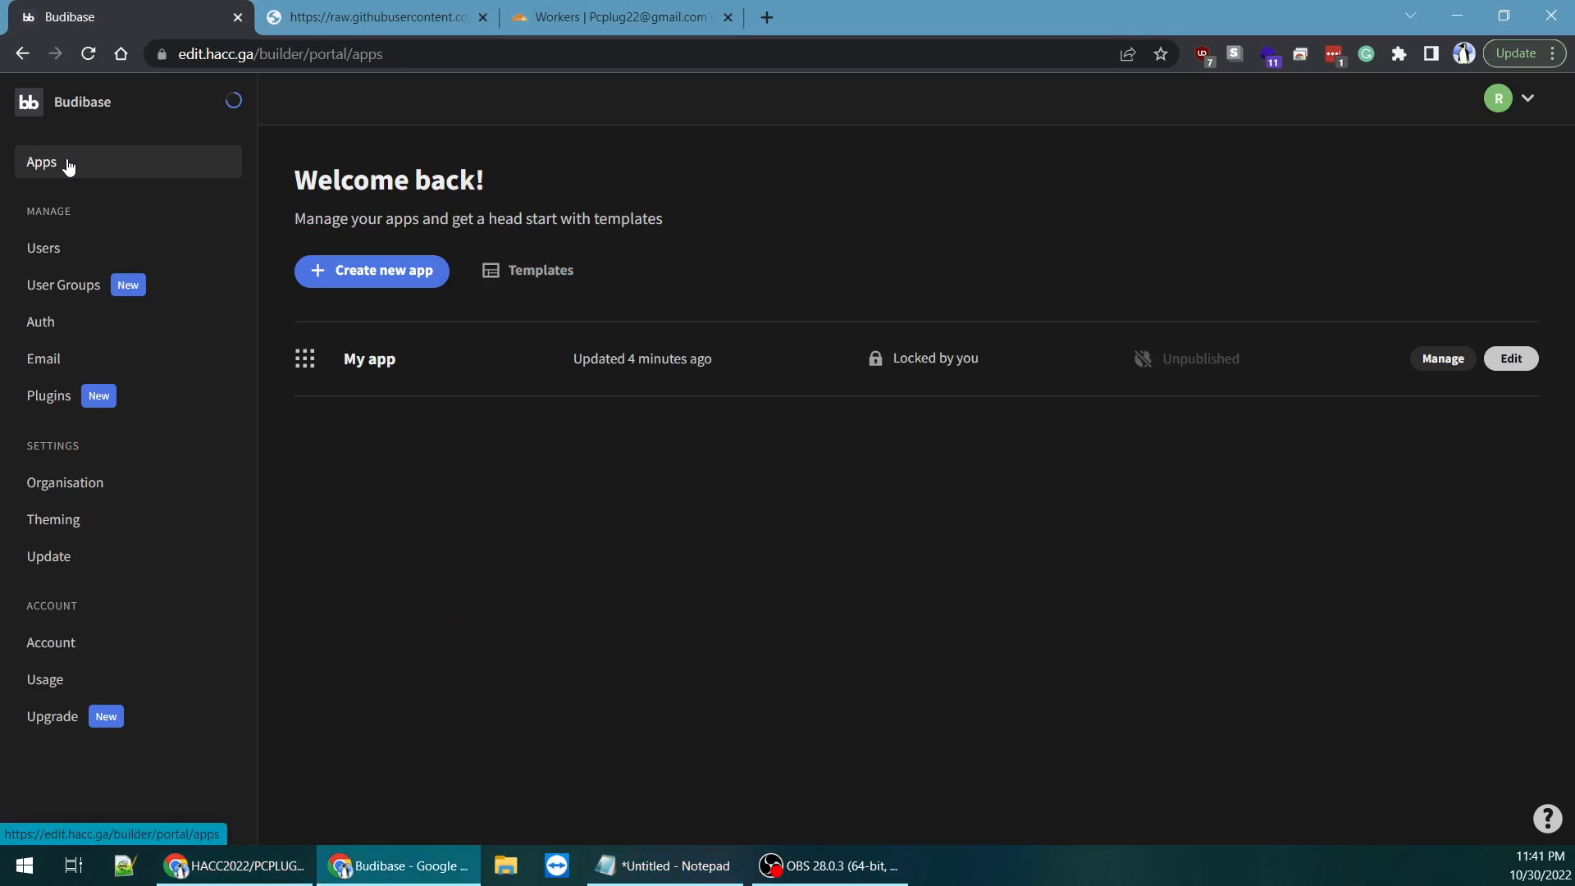
left_click(401, 285)
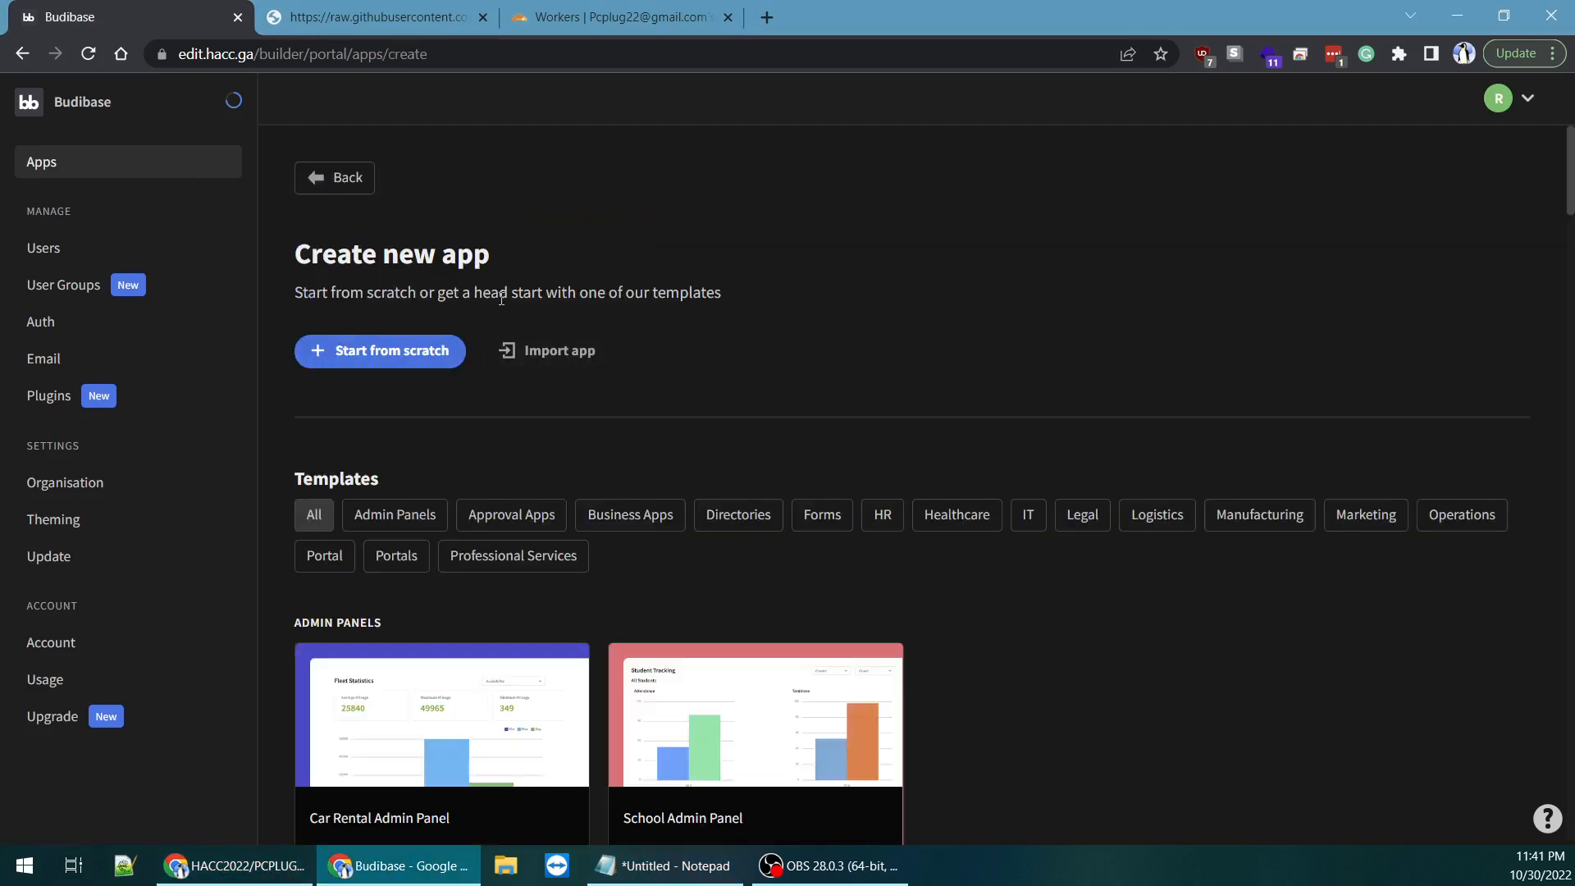
left_click(561, 351)
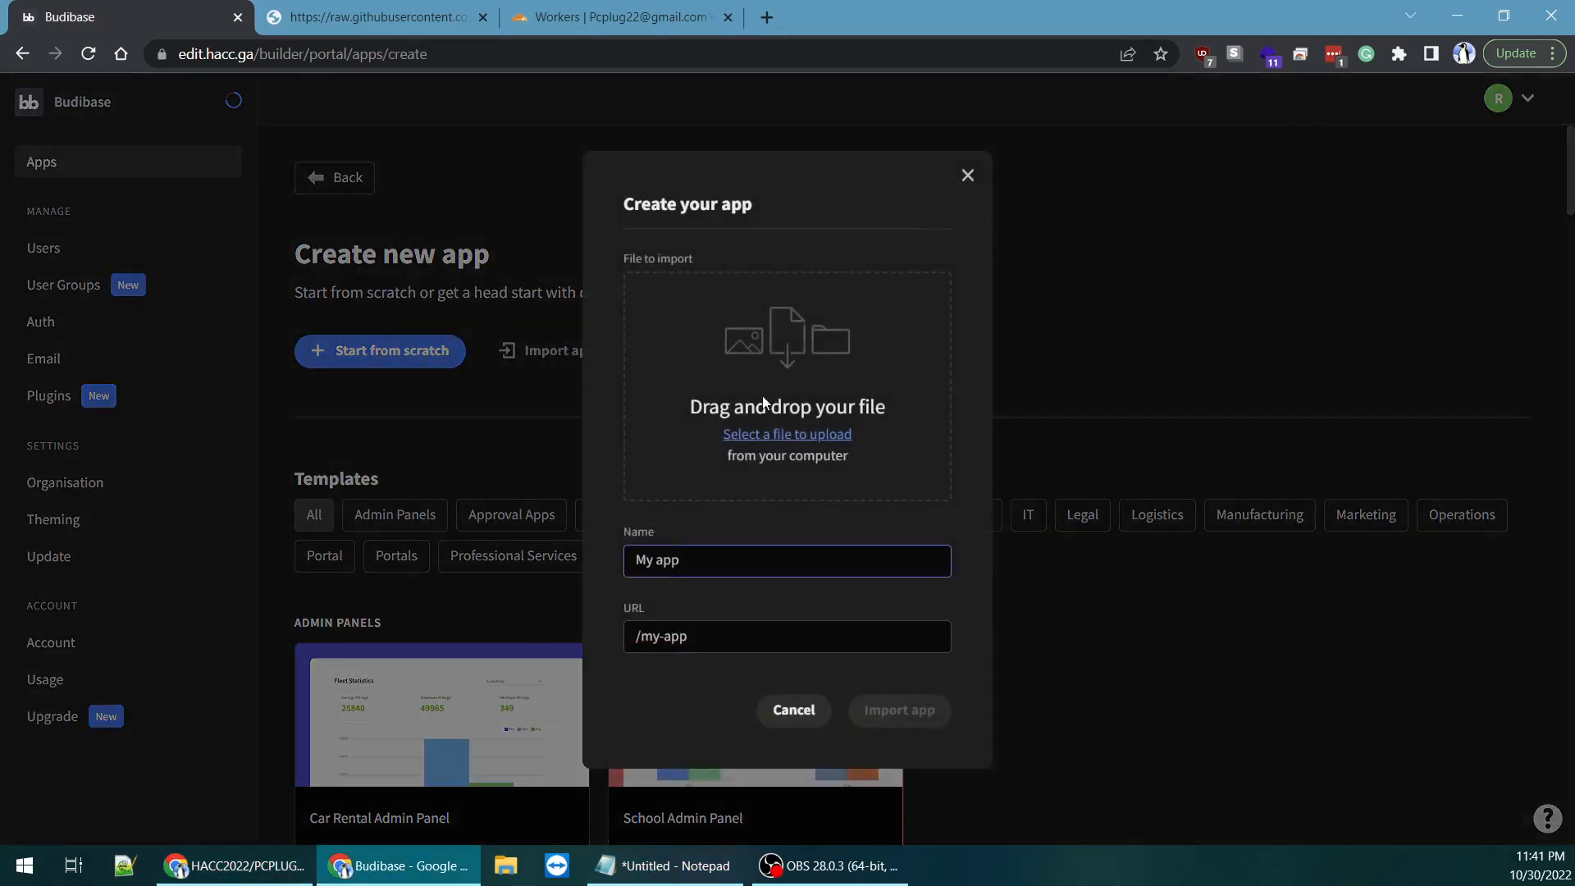
left_click(780, 435)
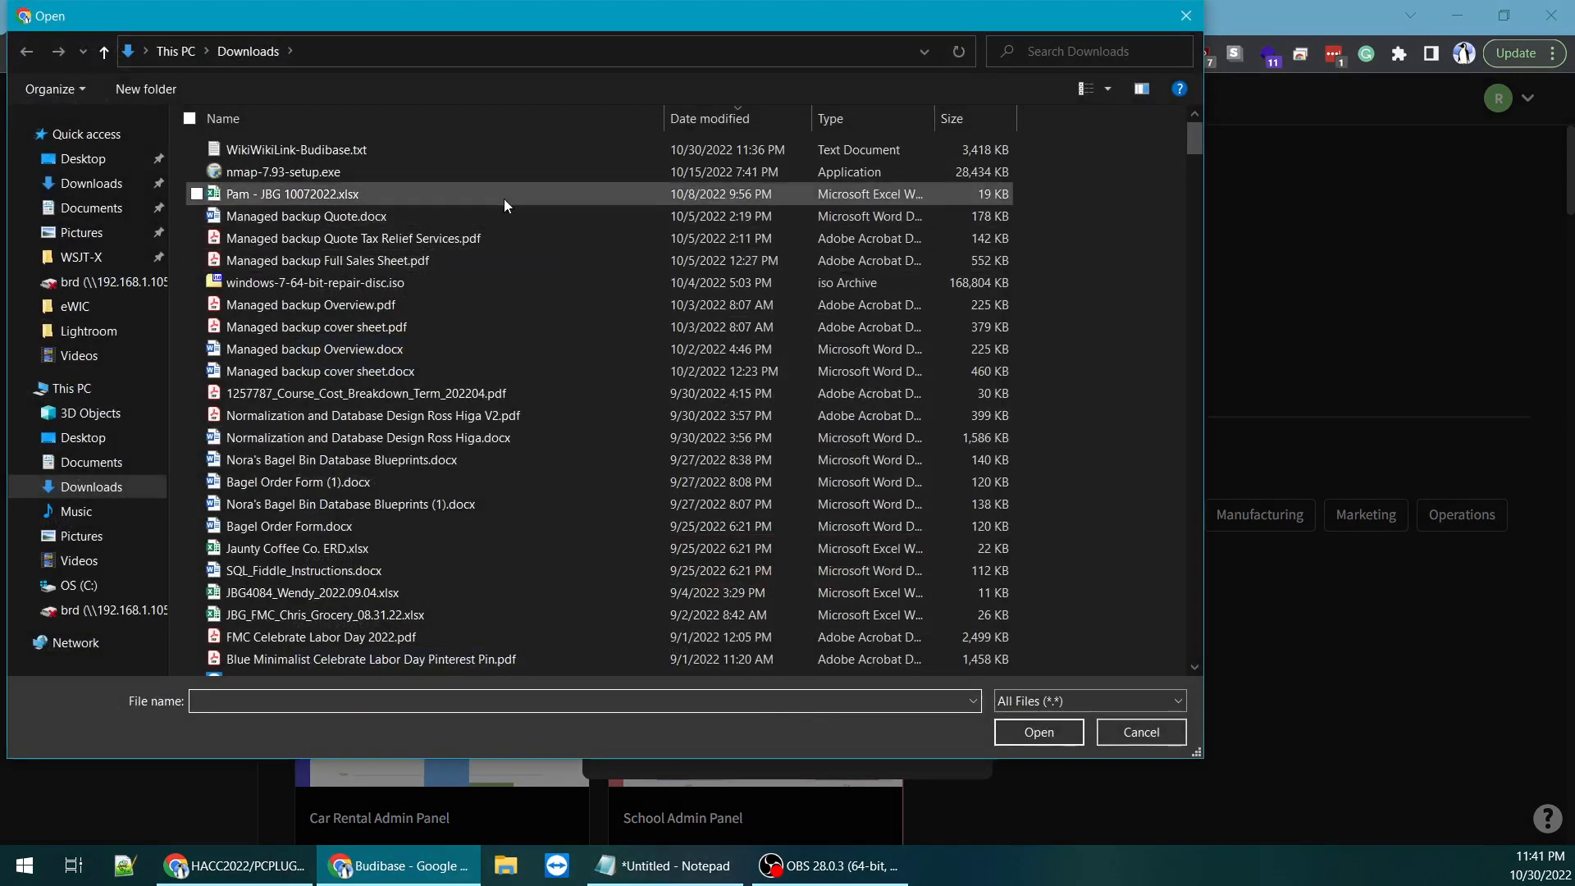
left_click(373, 153)
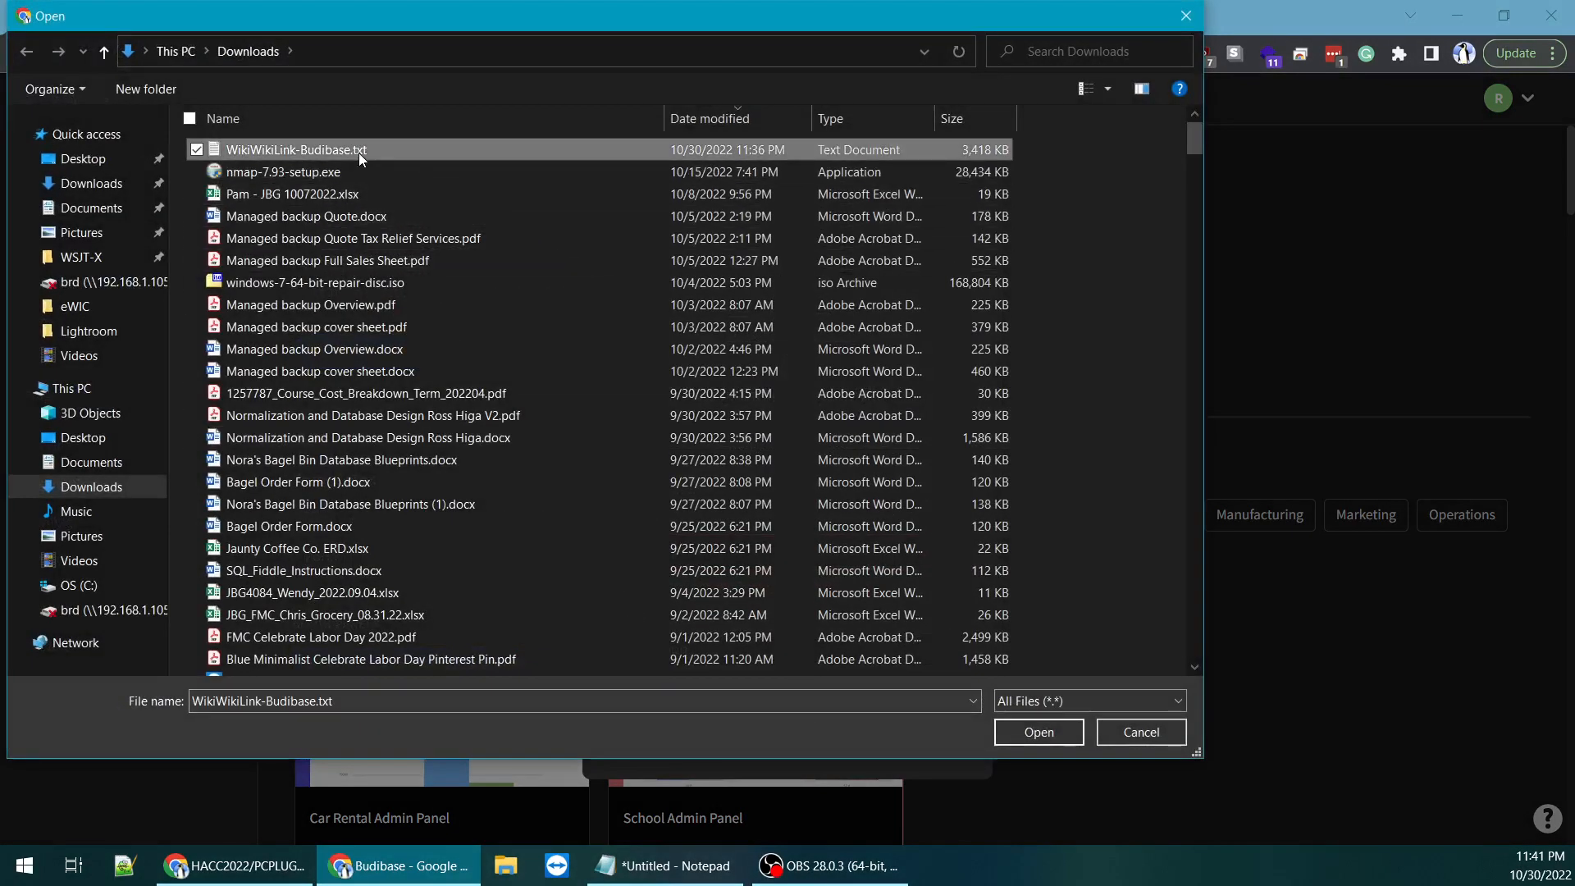
left_click(1039, 732)
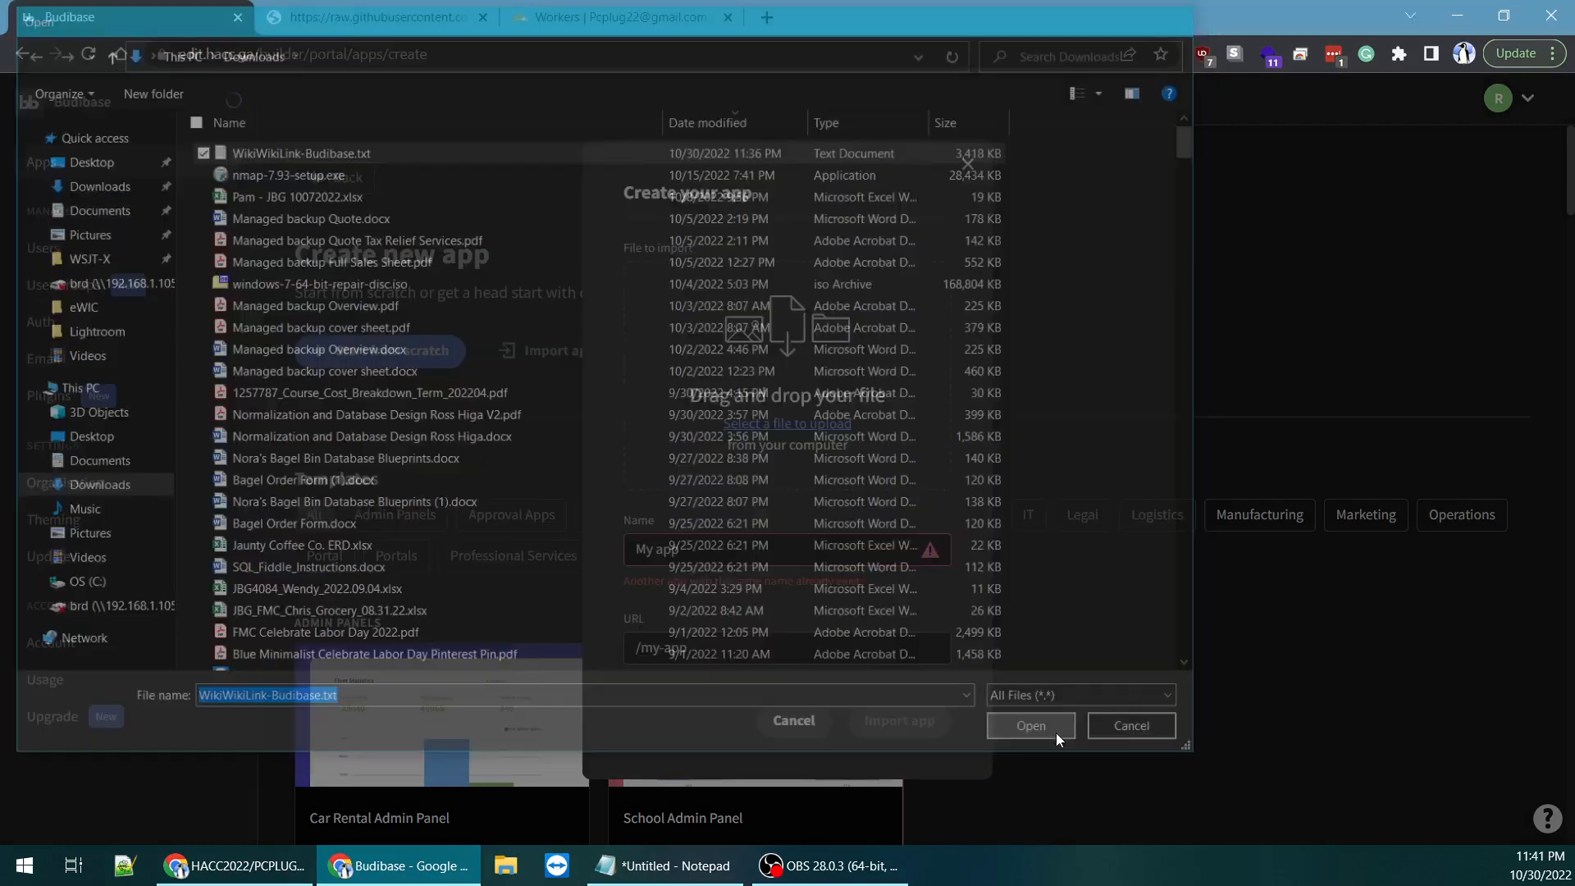
- Name the app WikiWikiLink and import it
left_click_drag(730, 558, 498, 551)
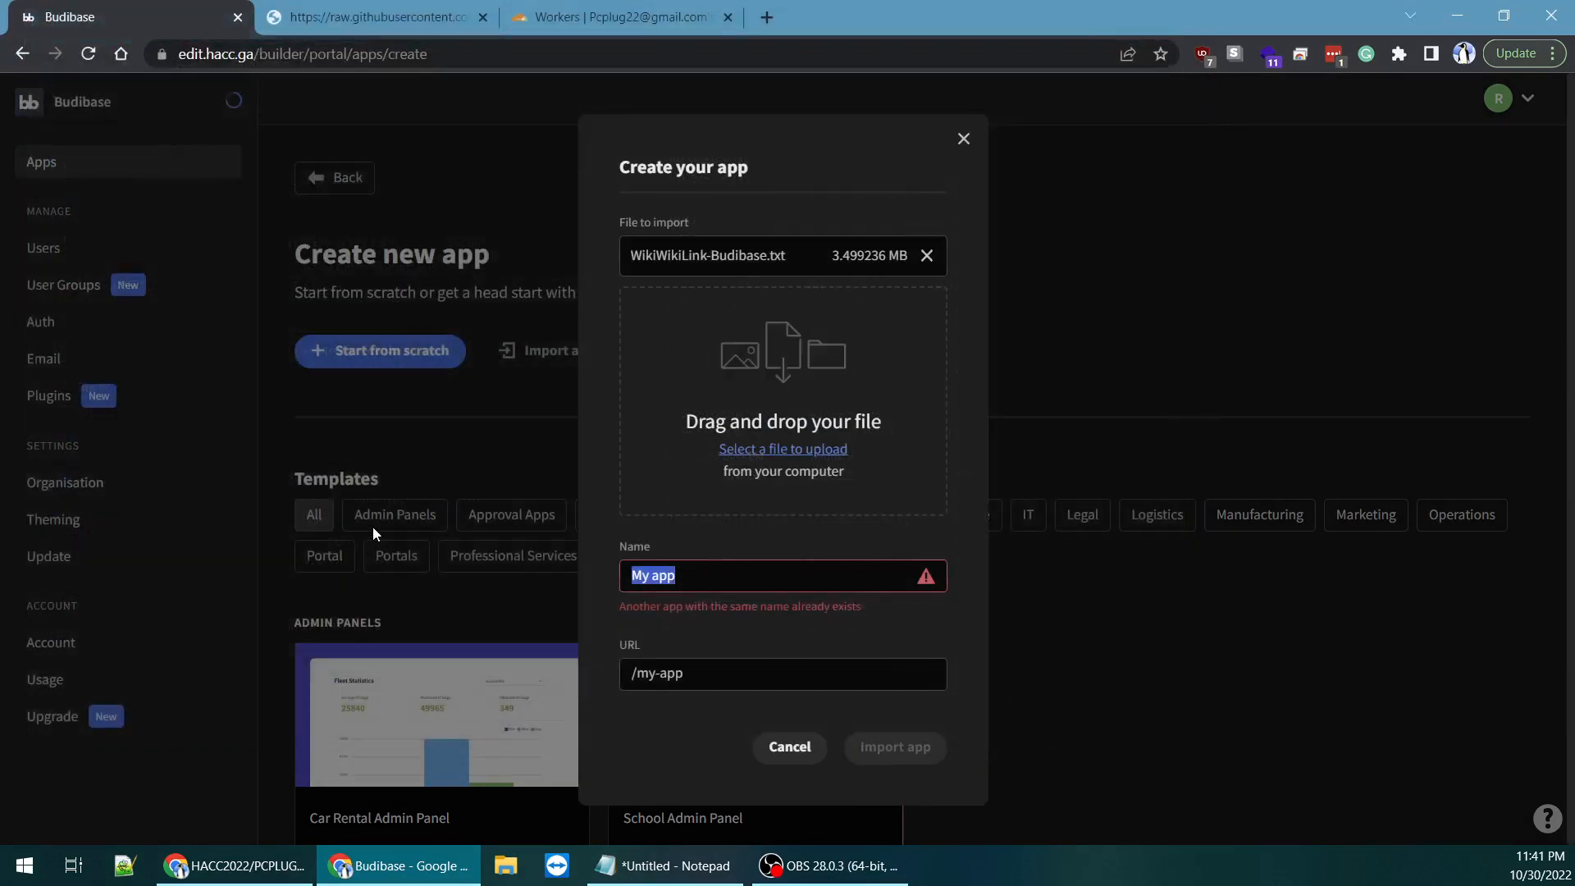
key("BackSpace")
type("Wiki")
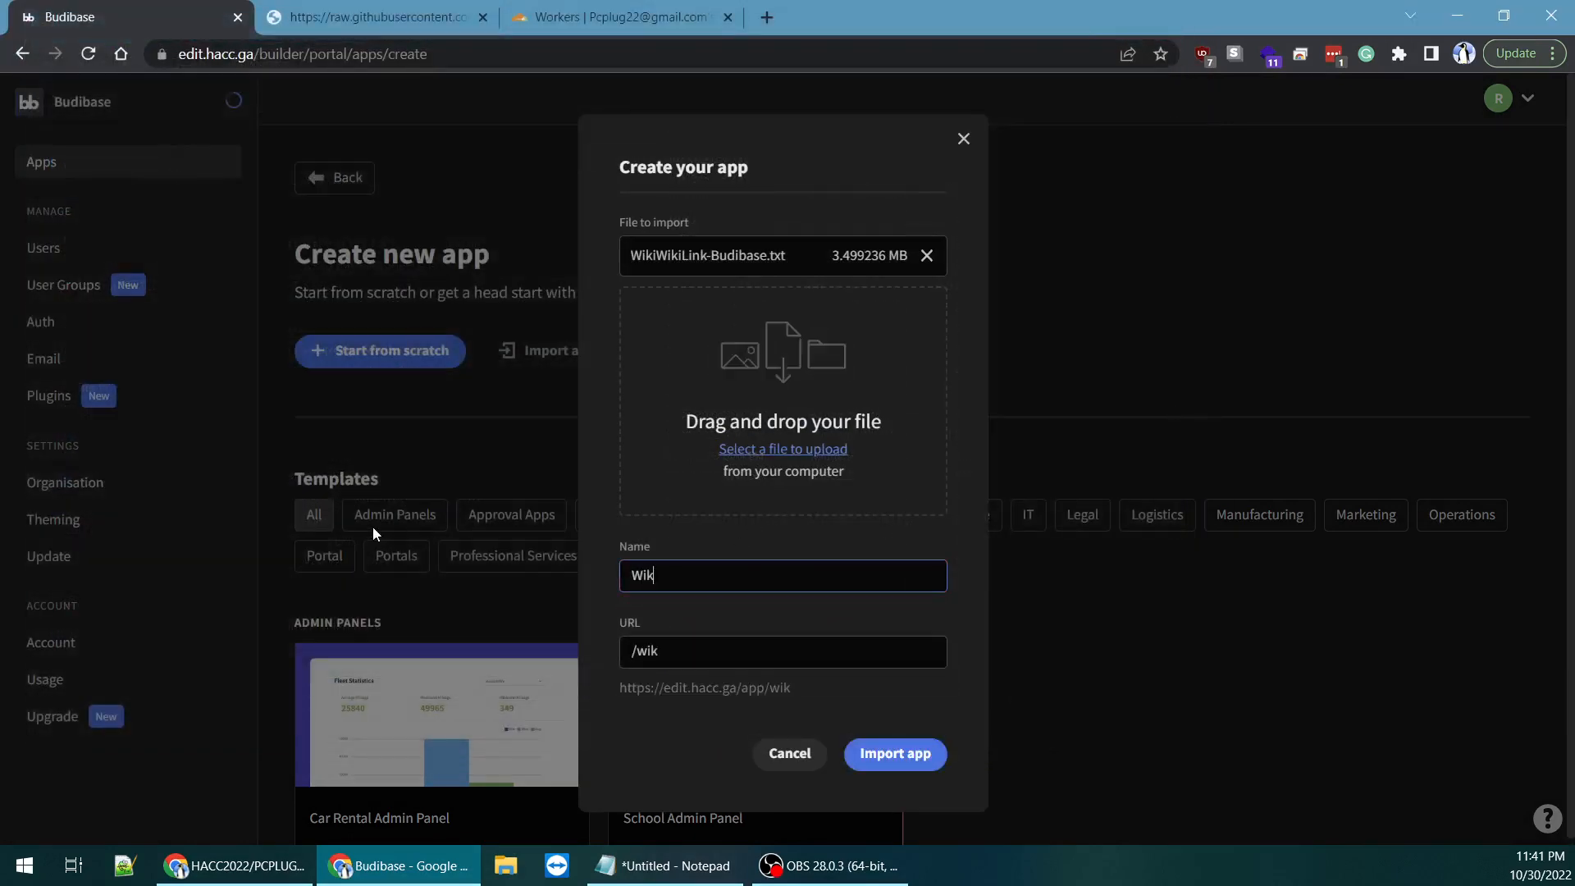
type("WikiLink")
left_click(909, 751)
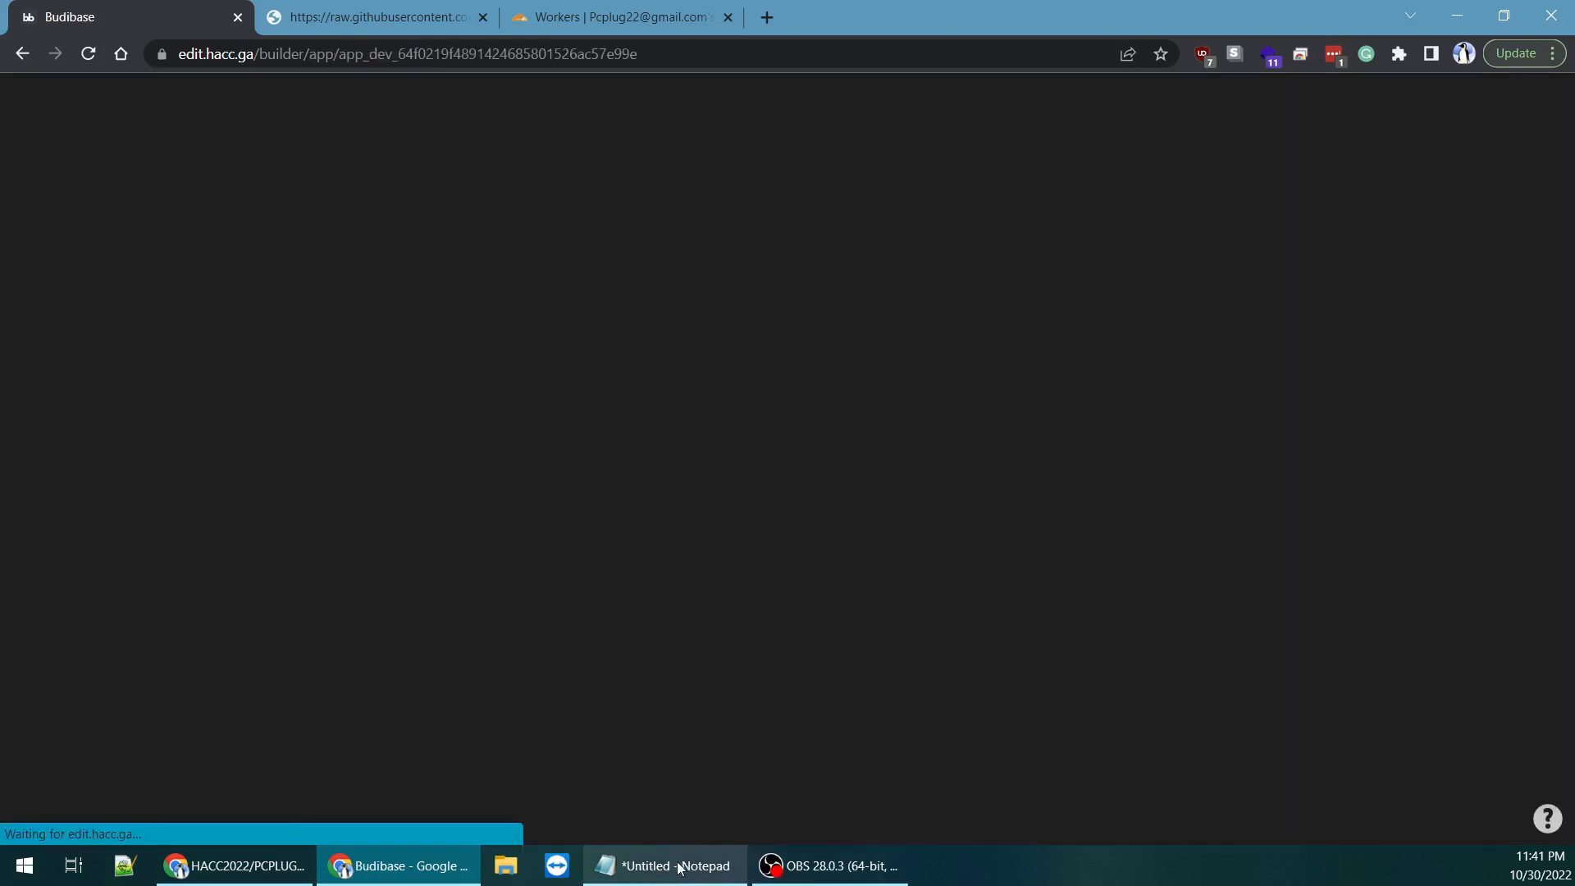
- Copy the app ID from the WikiWikiLink builder address to the App ID line in Notepad, without the leading slash
left_click(681, 866)
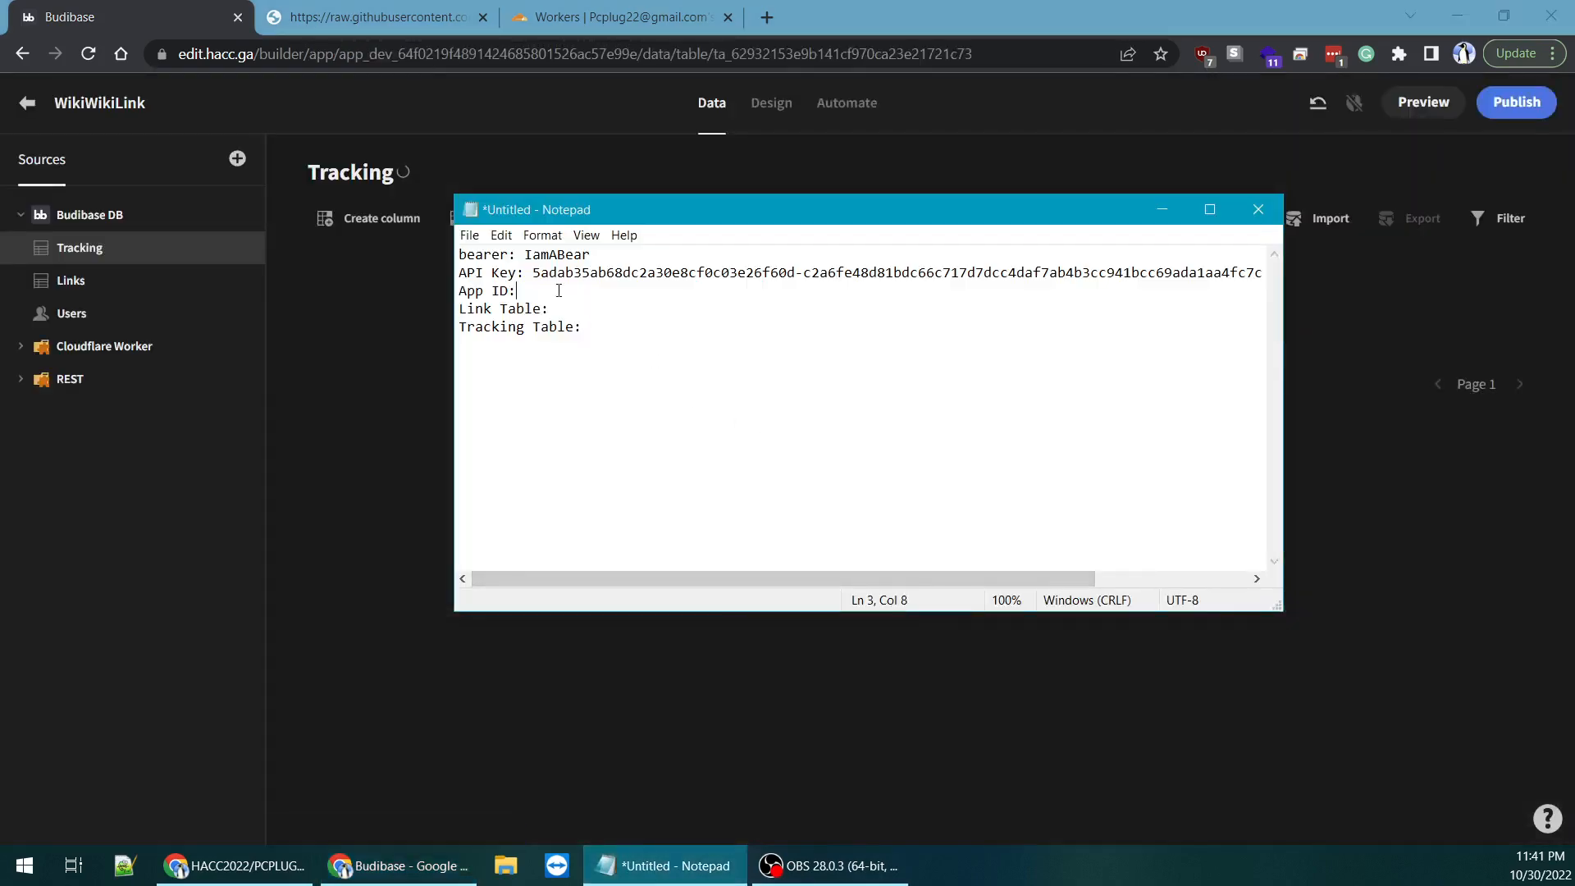
left_click(578, 308)
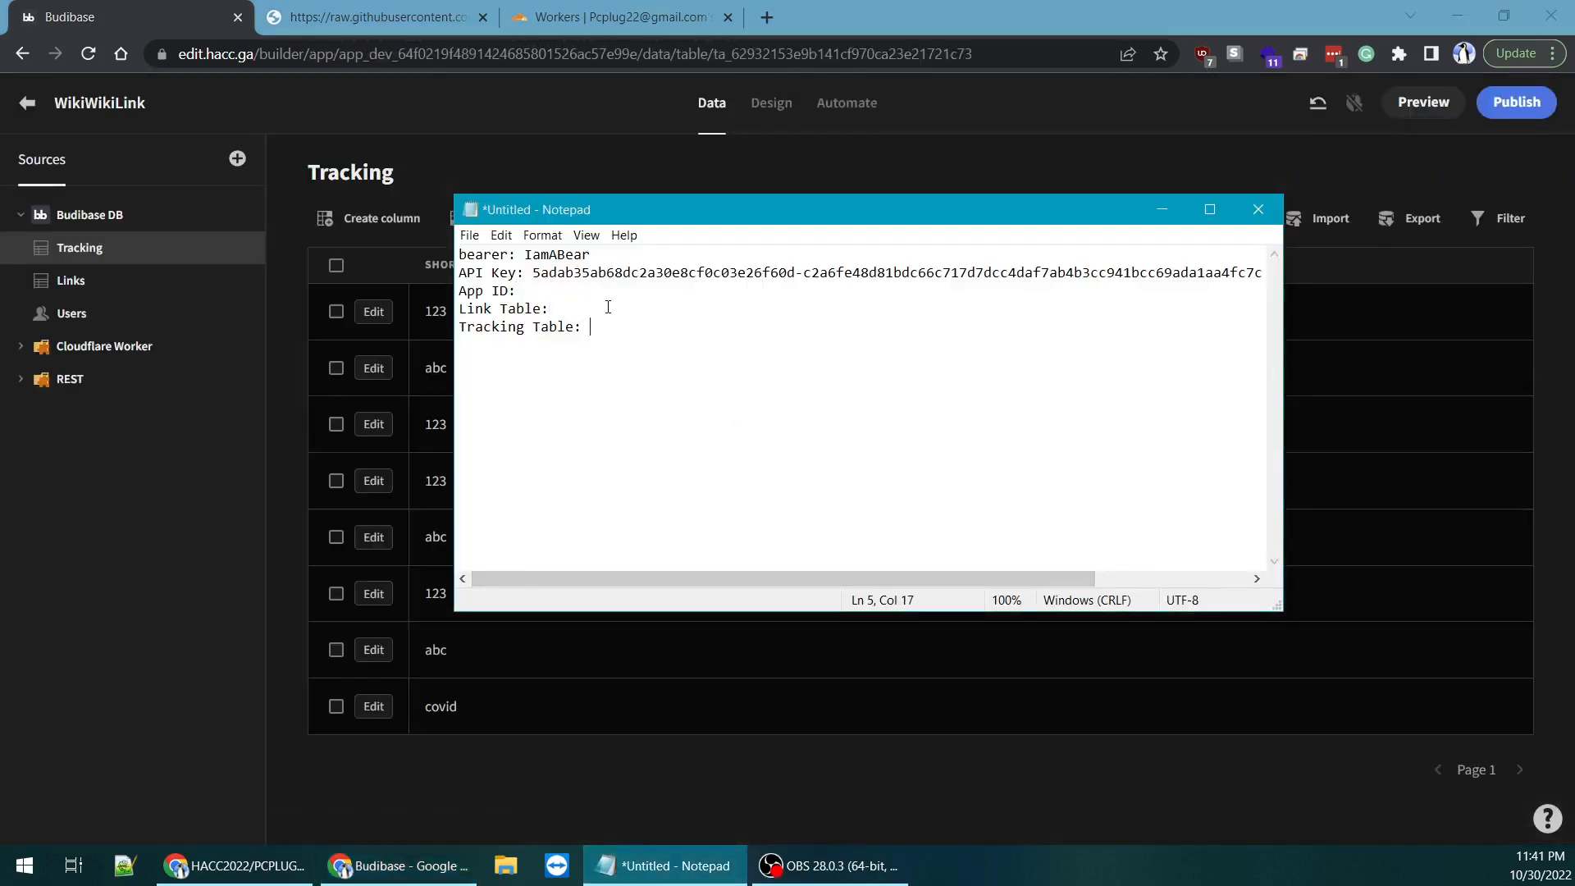
left_click(607, 297)
double_click(609, 254)
left_click(609, 254)
left_click(573, 302)
left_click(369, 51)
left_click(352, 55)
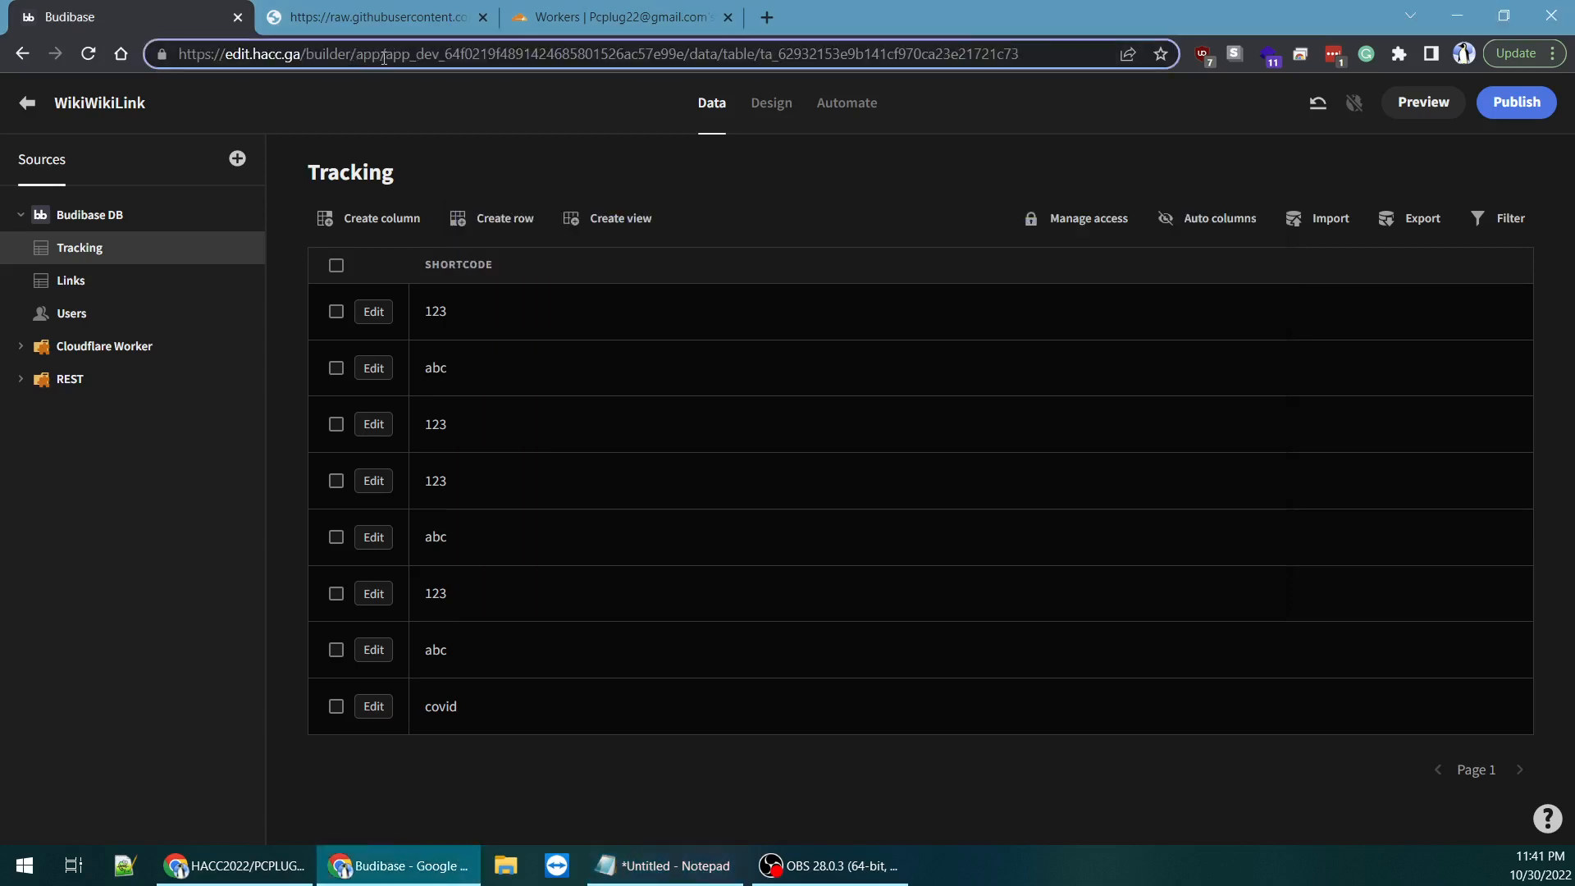
left_click_drag(380, 54, 685, 59)
key("ctrl+c")
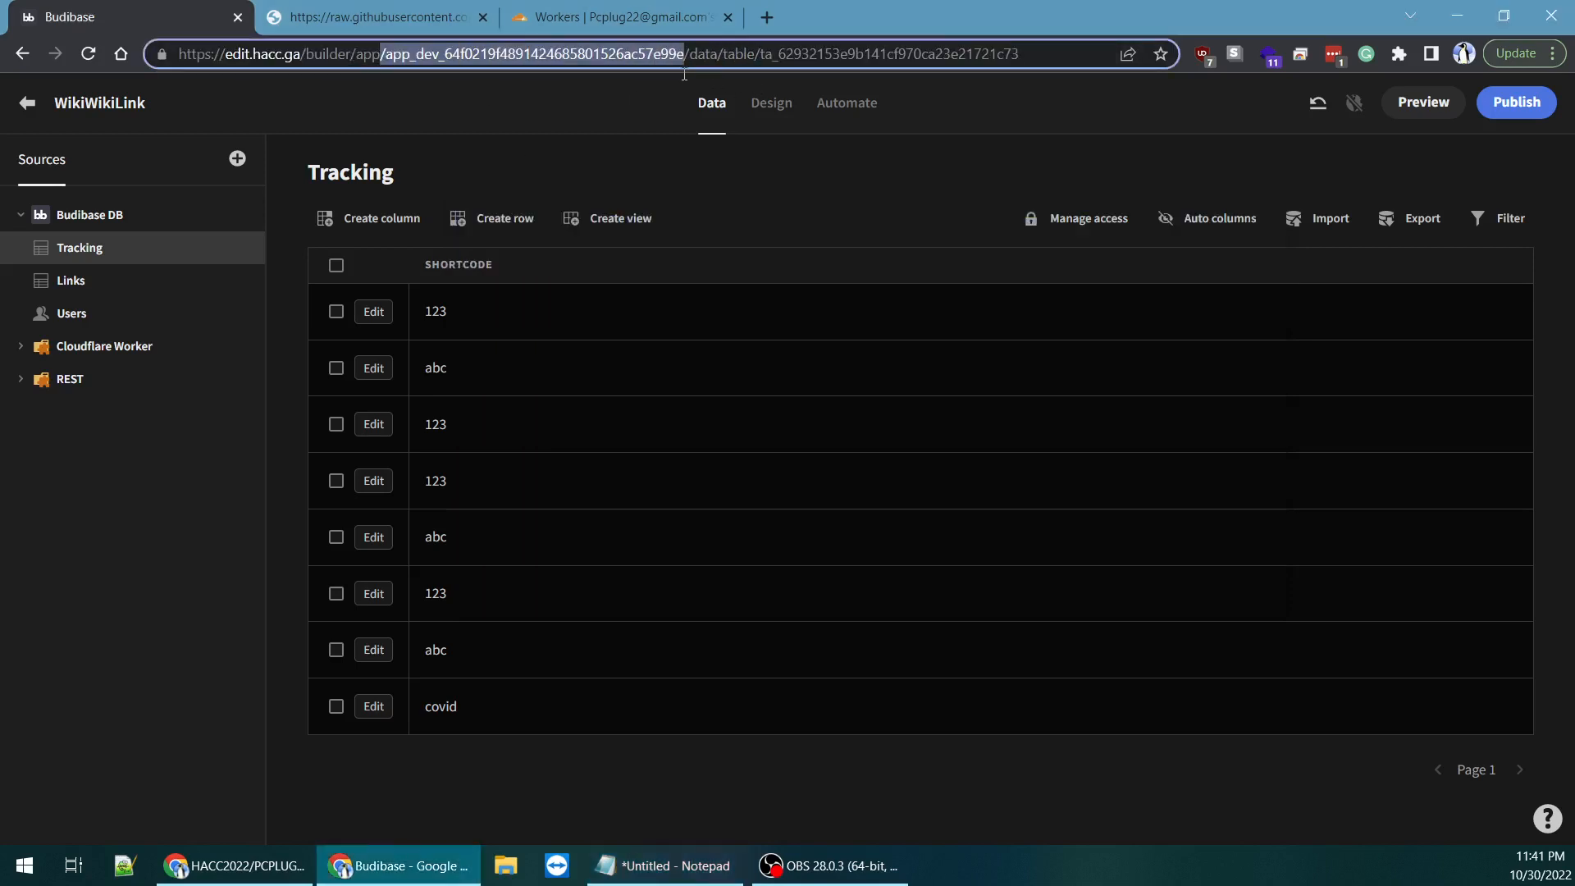
left_click(624, 865)
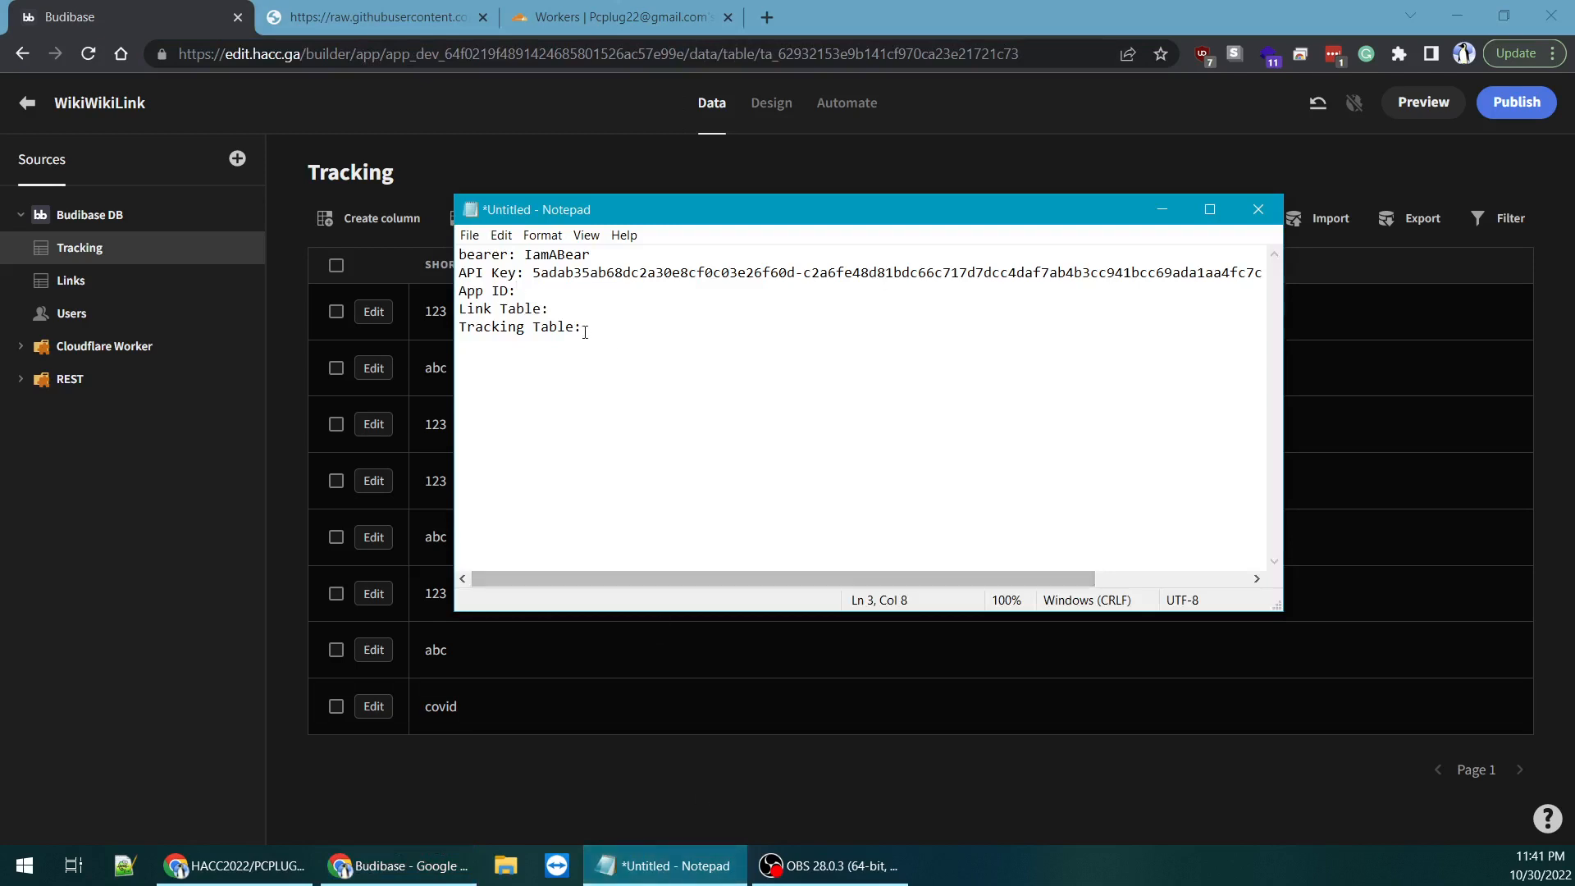
key("ctrl+v")
left_click(533, 293)
key("BackSpace")
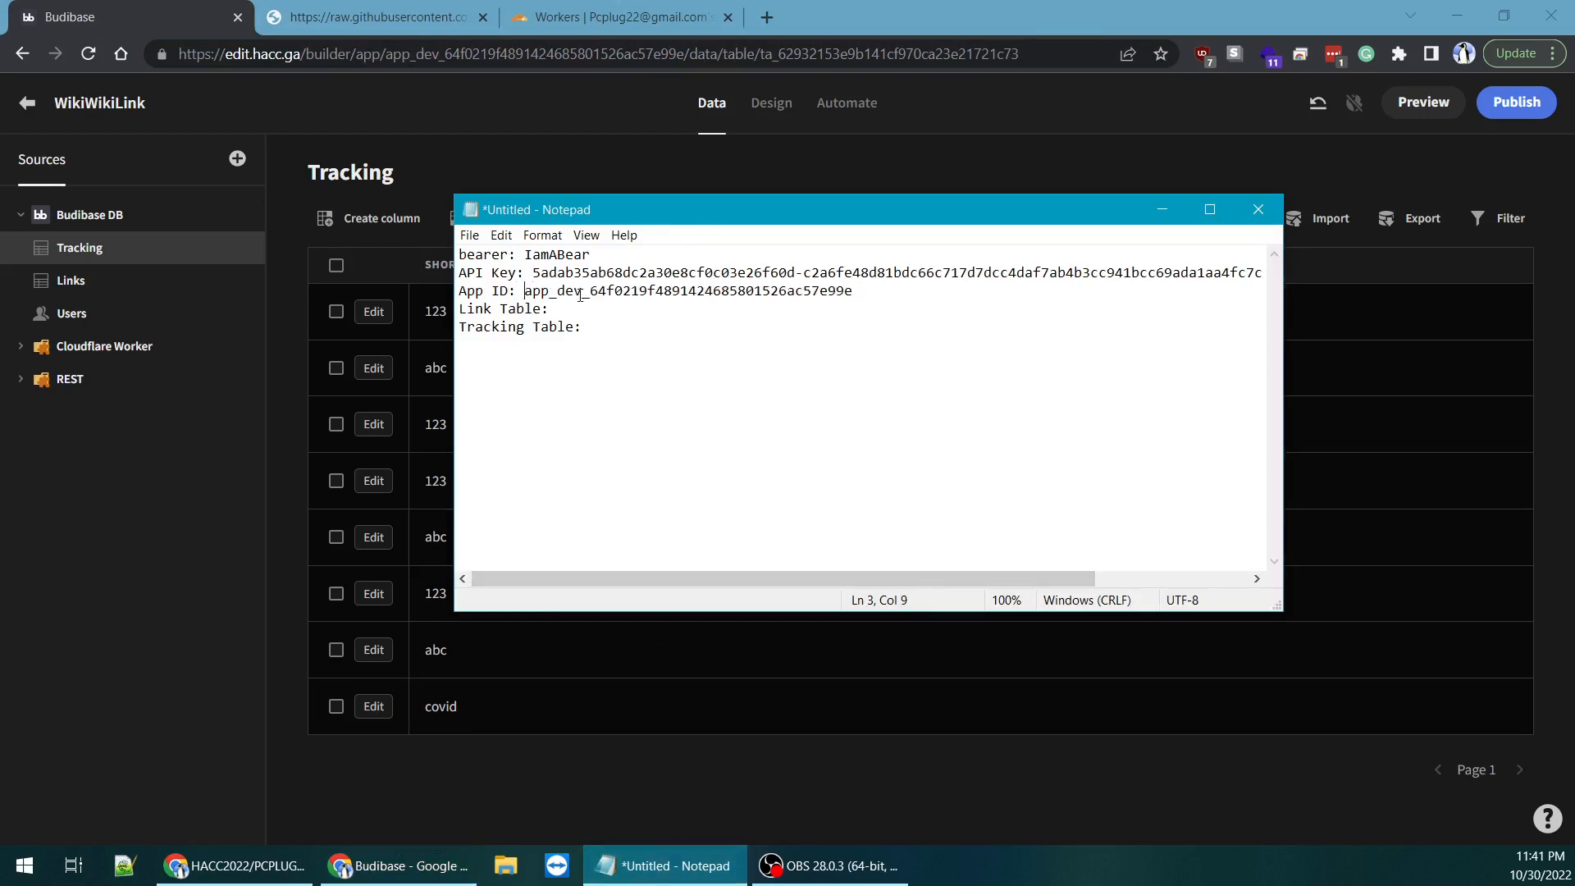
- Remove the "dev_" part from the app ID in the notes
key("Right")
key("Right")
key("Right")
key("Delete")
key("Delete")
key("Delete")
key("Delete")
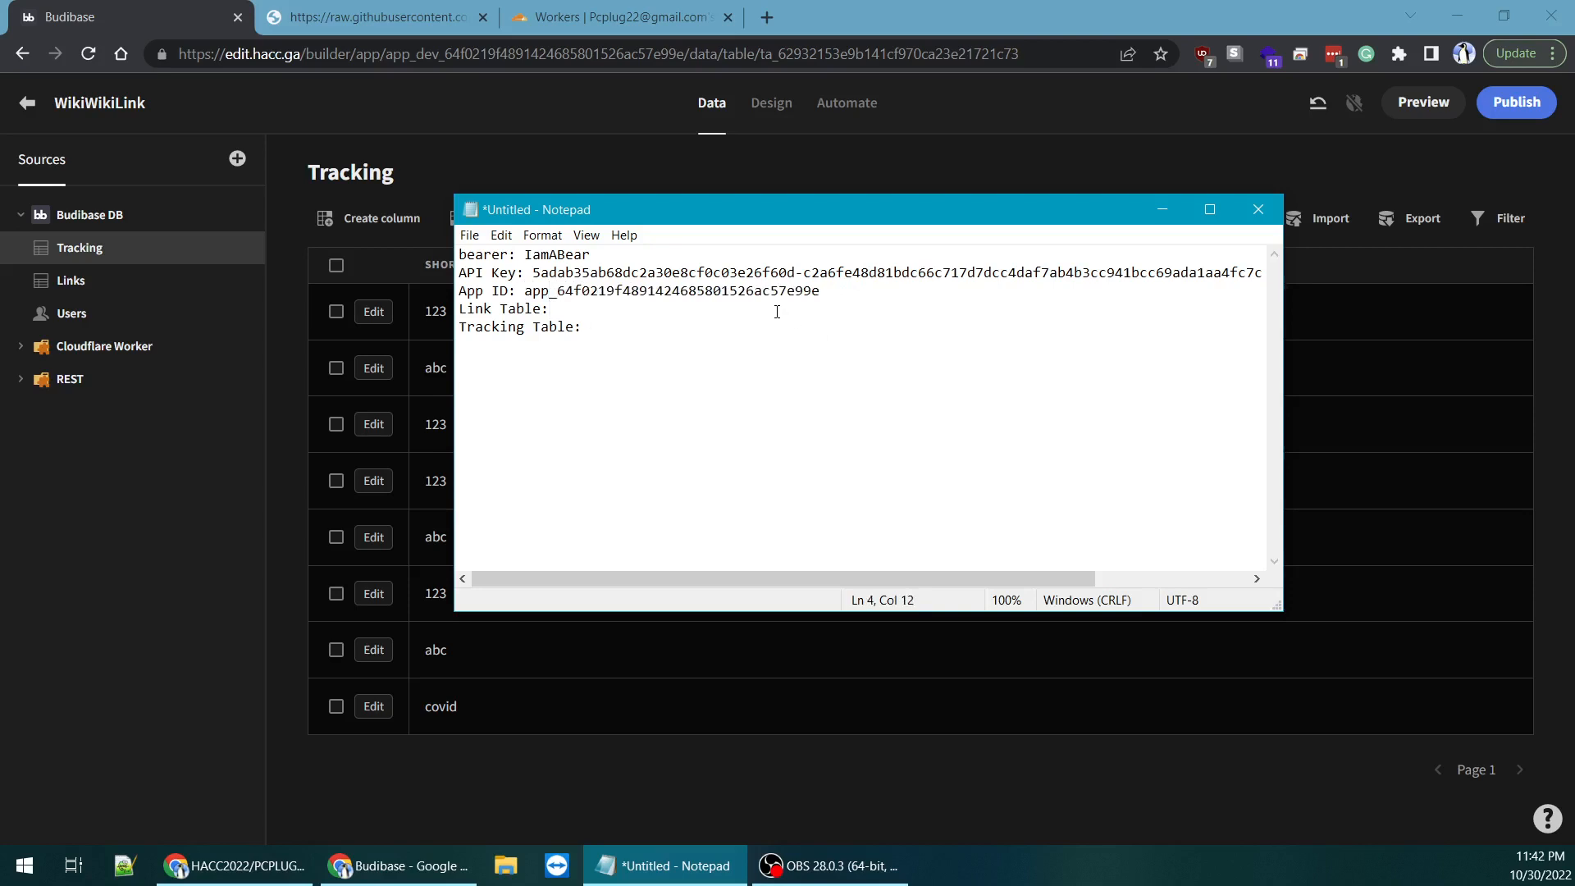
- Open the Links table in Budibase and copy its table ID from the address to the Link Table line in Notepad
left_click(92, 282)
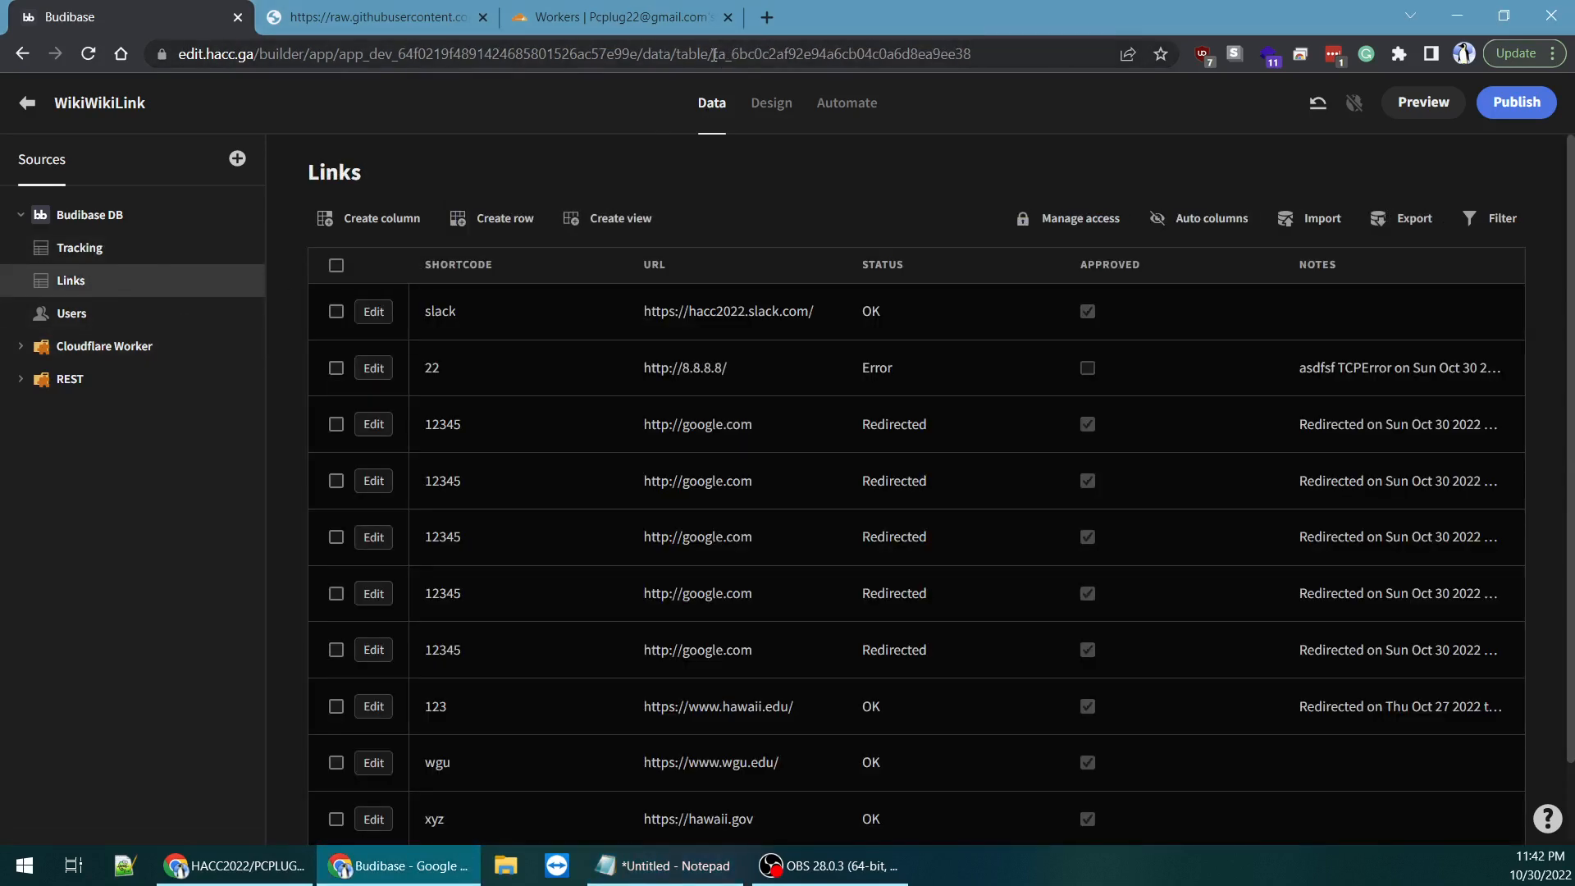
double_click(714, 55)
key("ctrl+c")
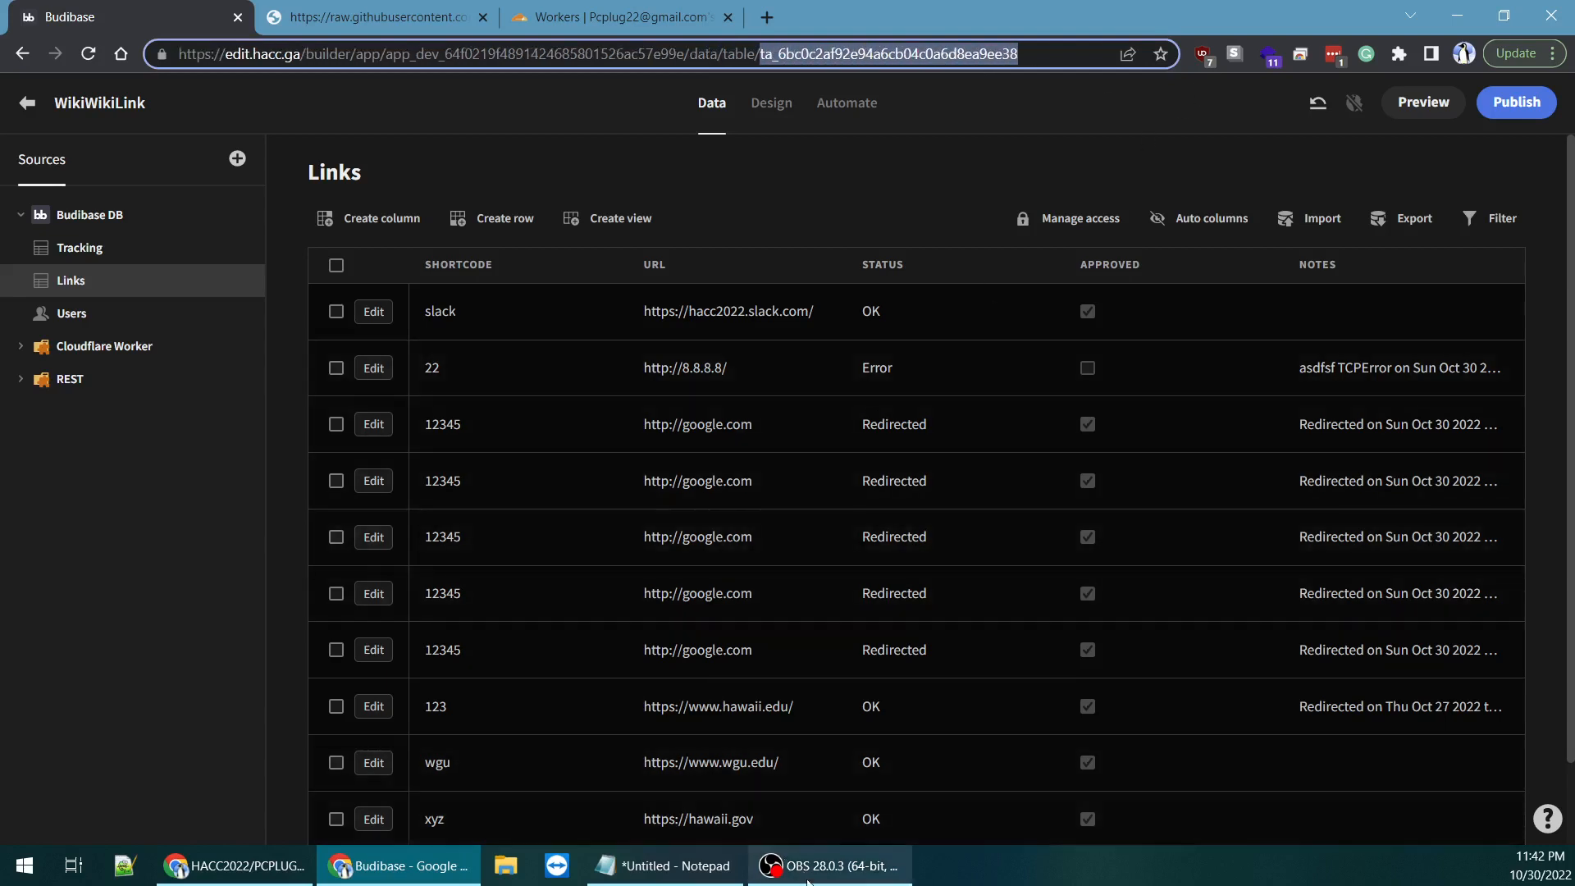
left_click(666, 865)
key("ctrl+v")
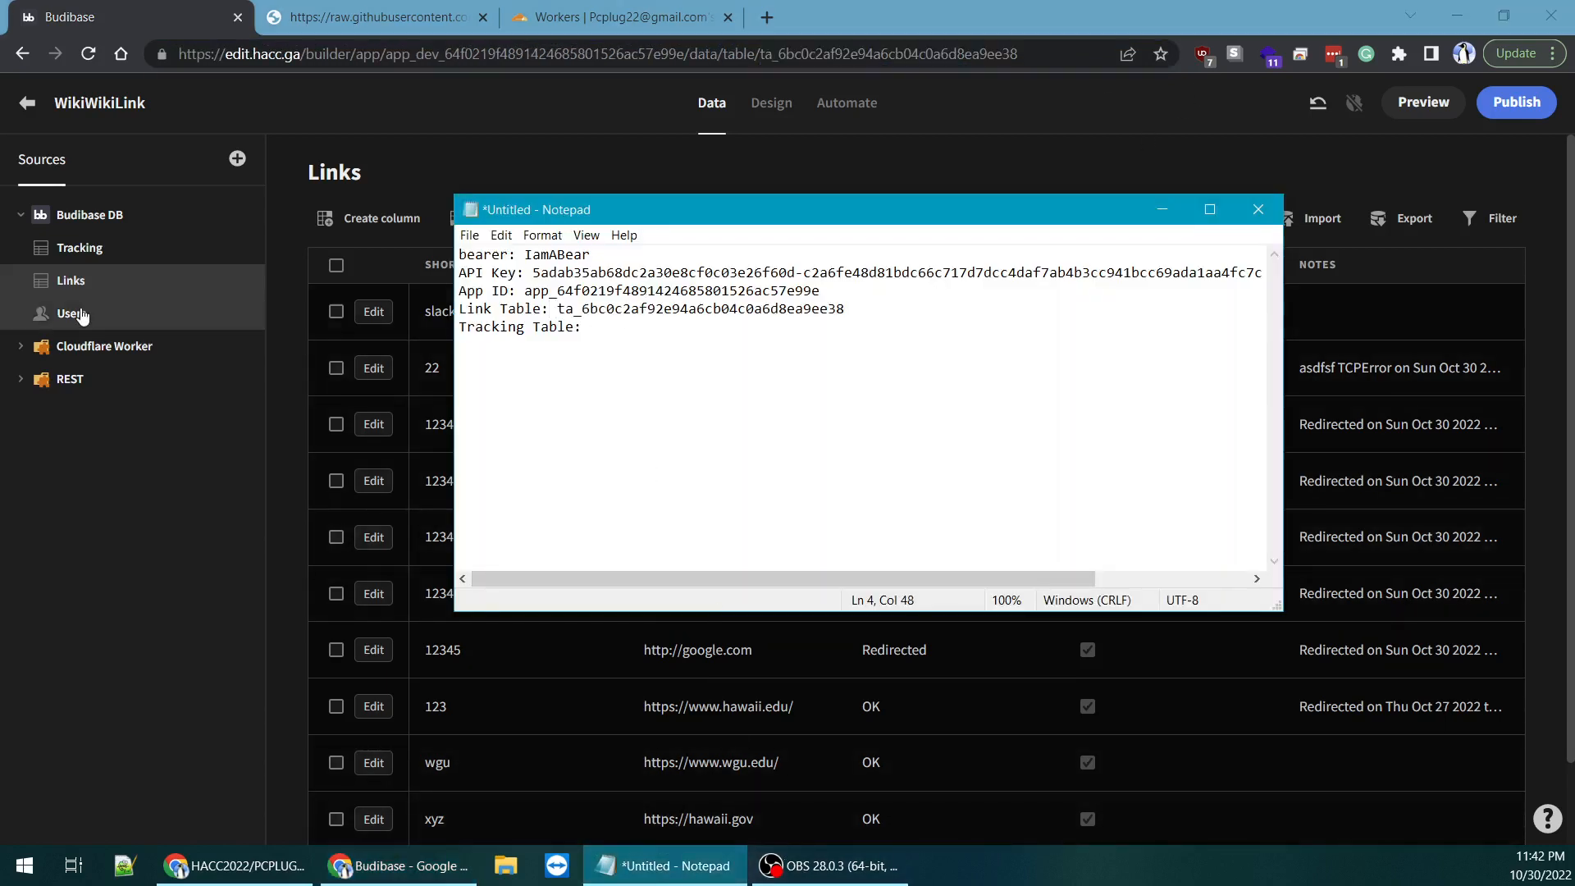
- Open the Tracking table in Budibase and copy its table ID from the address to the Tracking Table line in Notepad
left_click(82, 247)
double_click(845, 54)
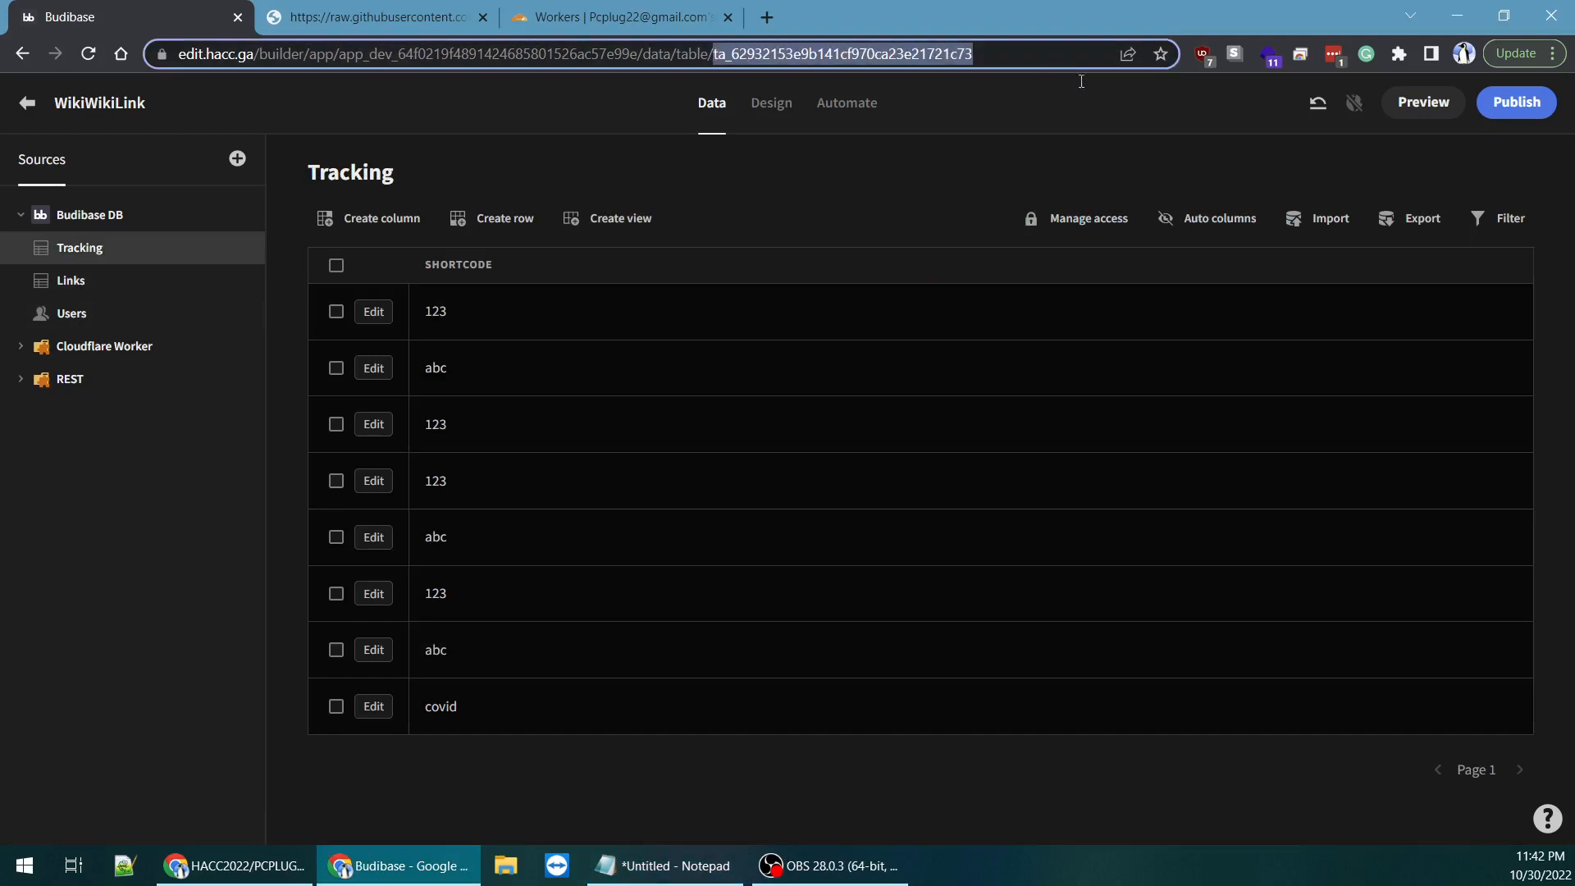
key("ctrl+c")
left_click(666, 865)
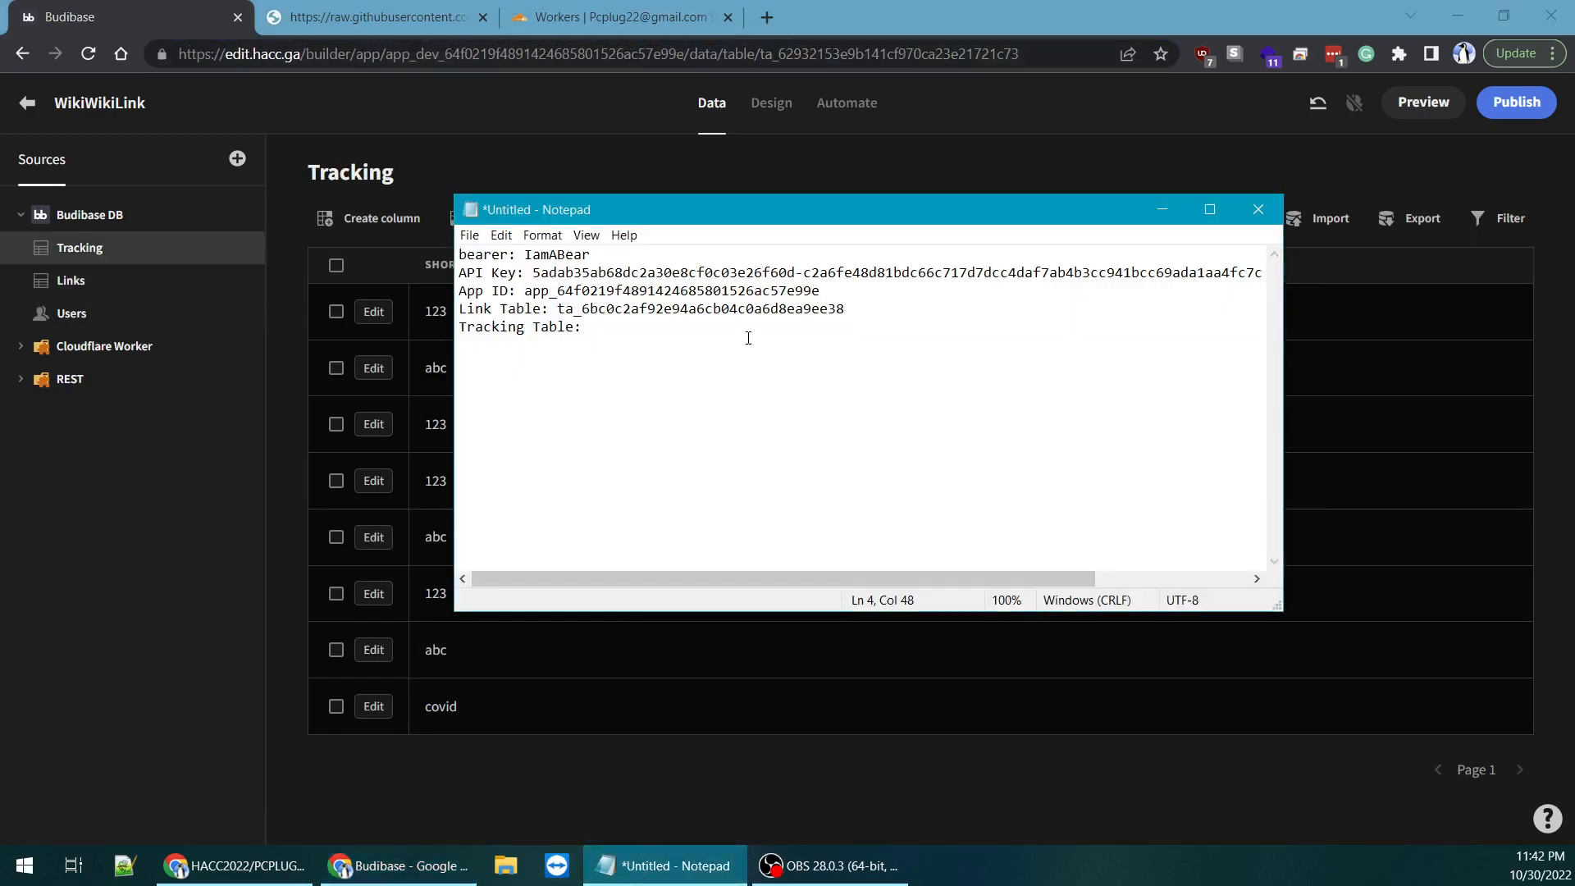
left_click(799, 330)
key("ctrl+v")
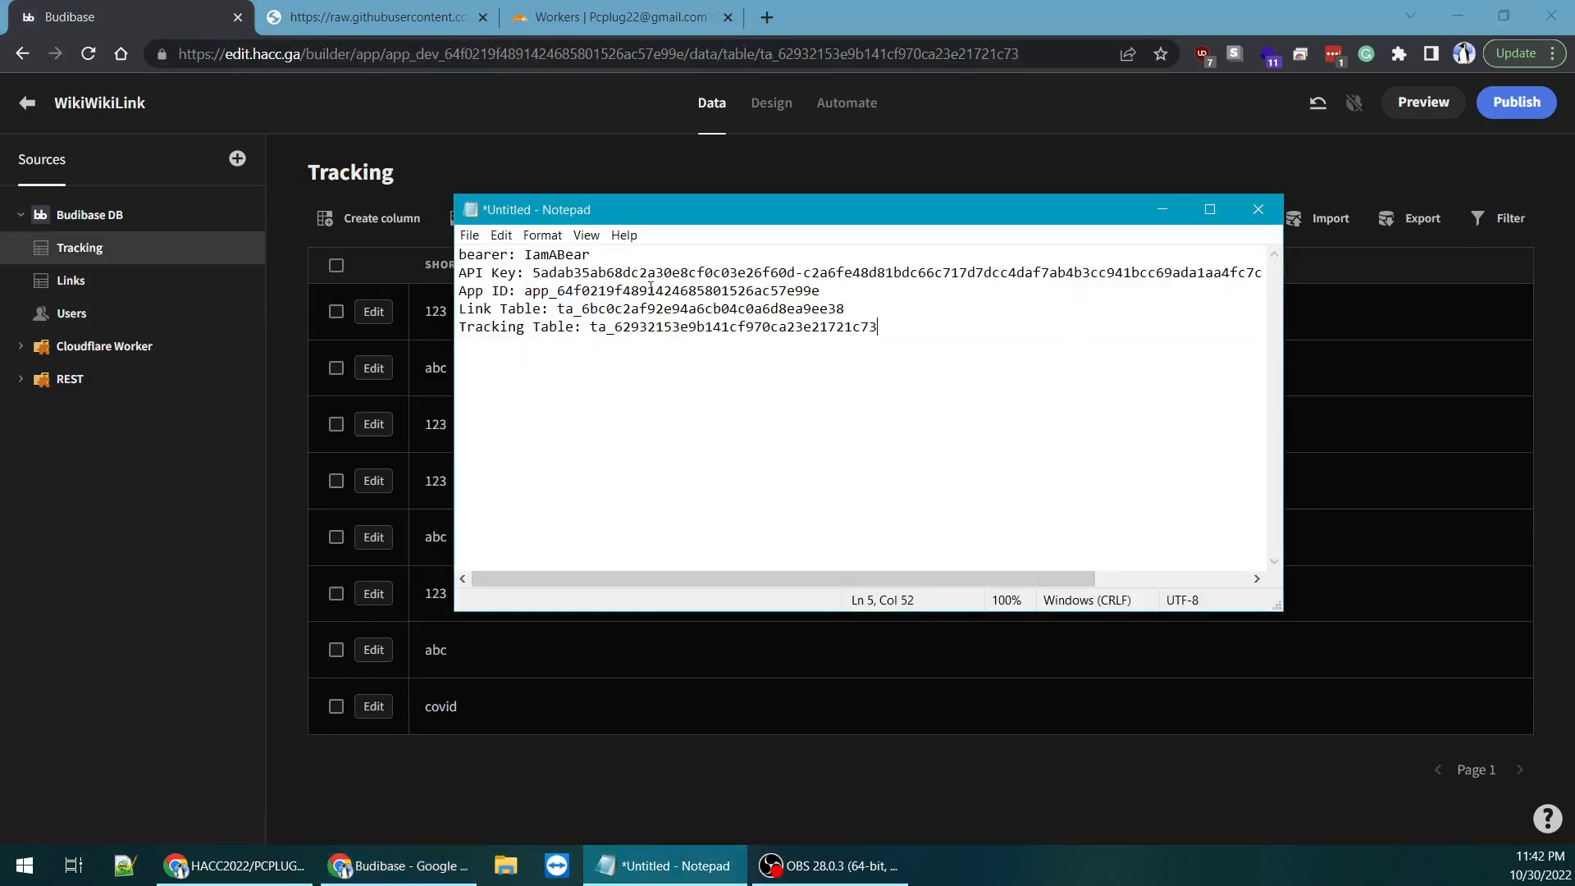
- Select the bearer token value on the first line of the notes
left_click(558, 256)
double_click(556, 256)
left_click(558, 256)
double_click(571, 254)
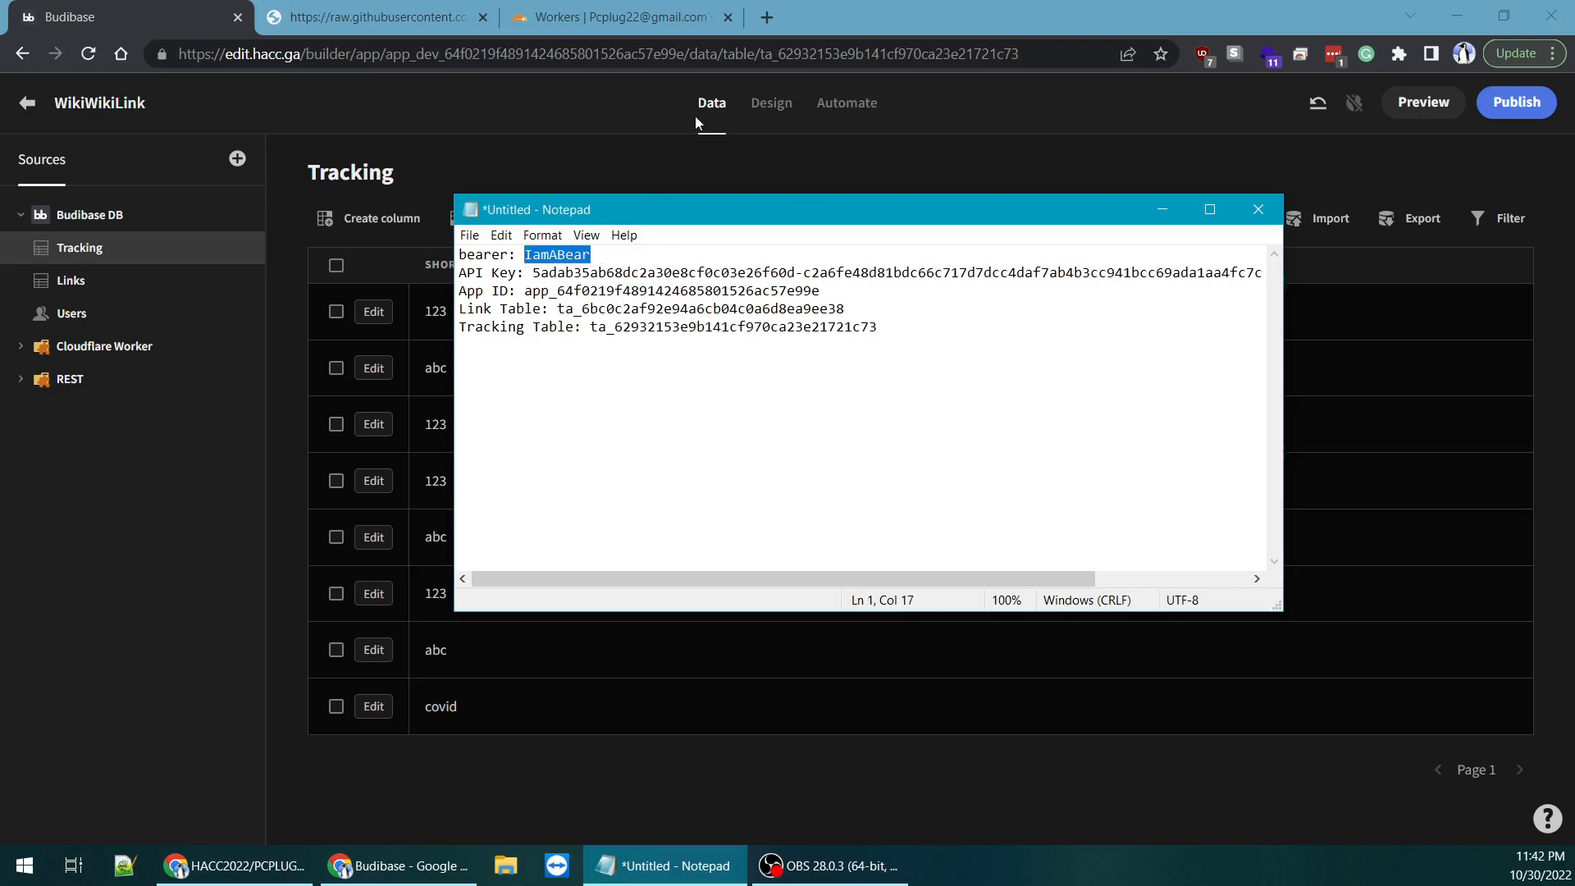
- In Budibase, open the Cloudflare Worker /check query, replace its Authorization header token with the bearer token from the notes, and save
left_click(685, 155)
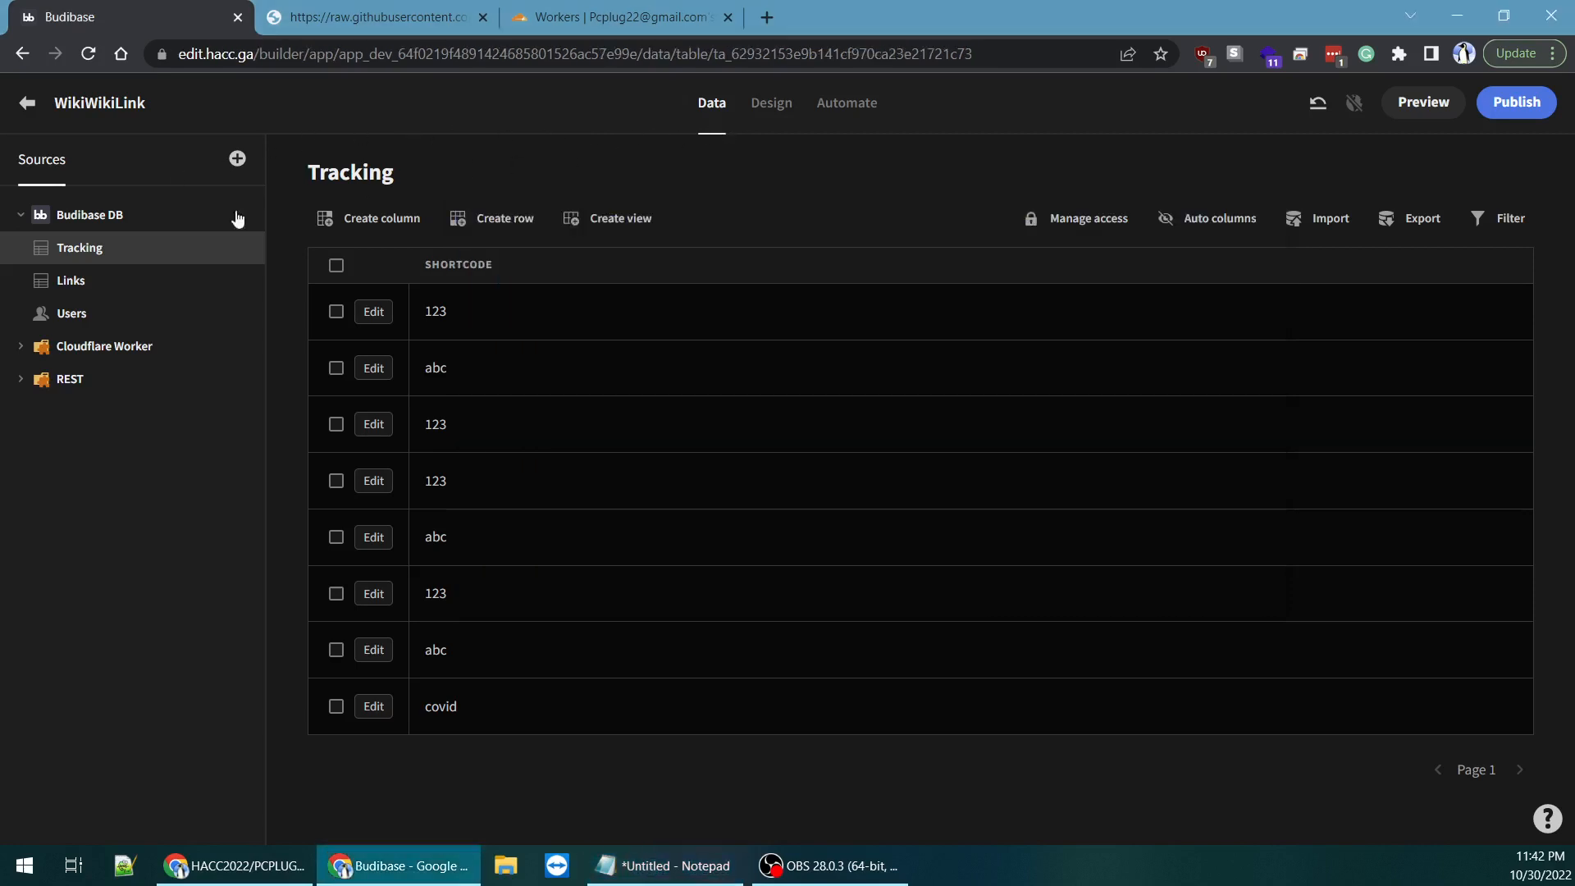
left_click(22, 345)
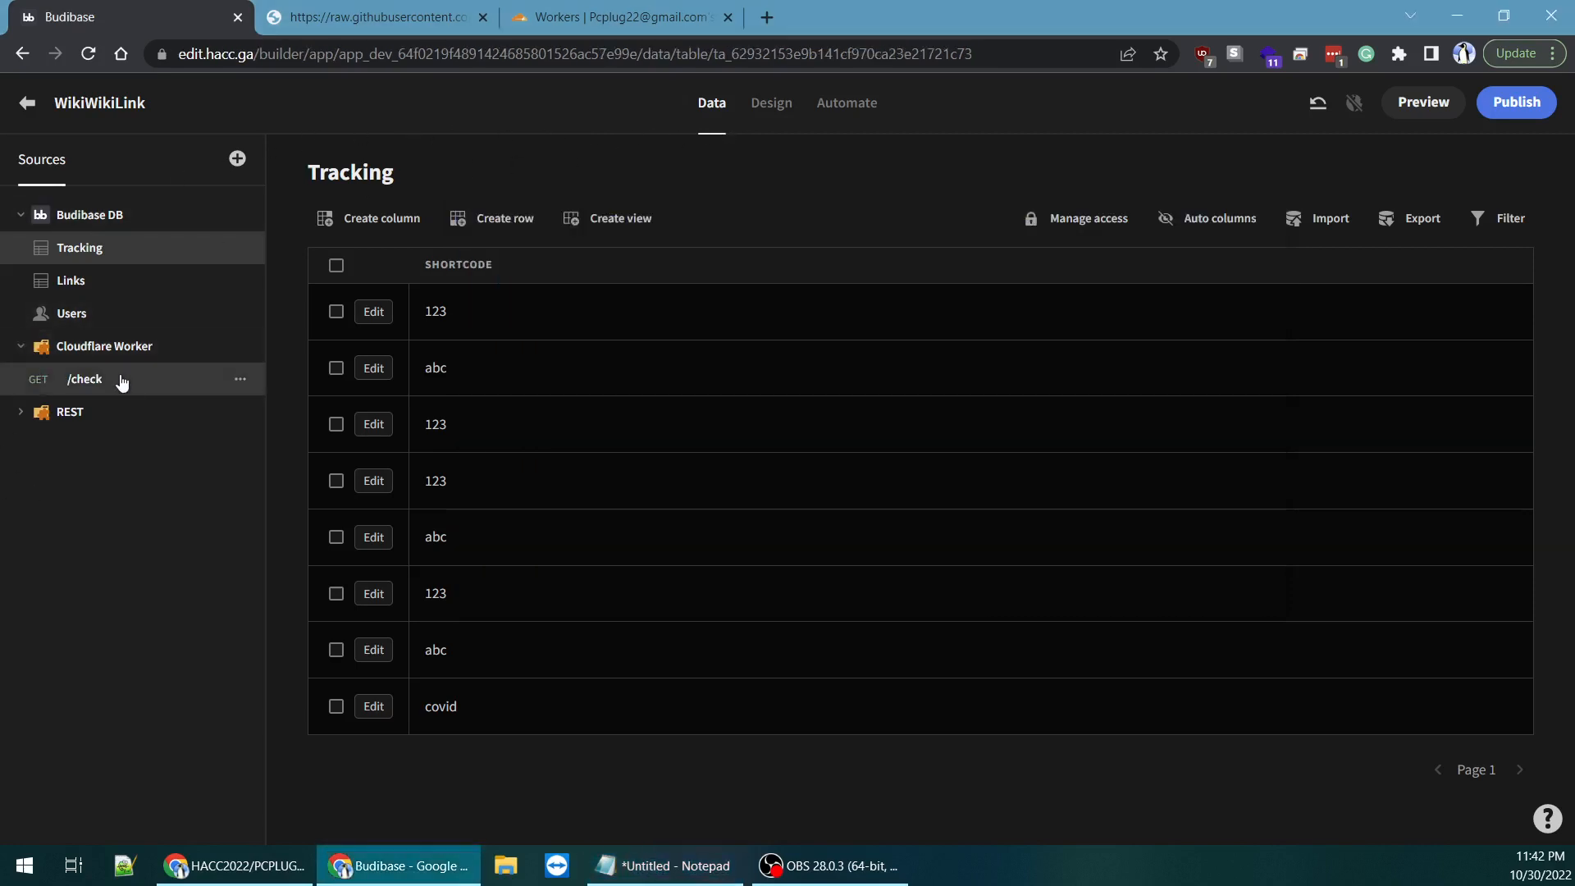
left_click(120, 380)
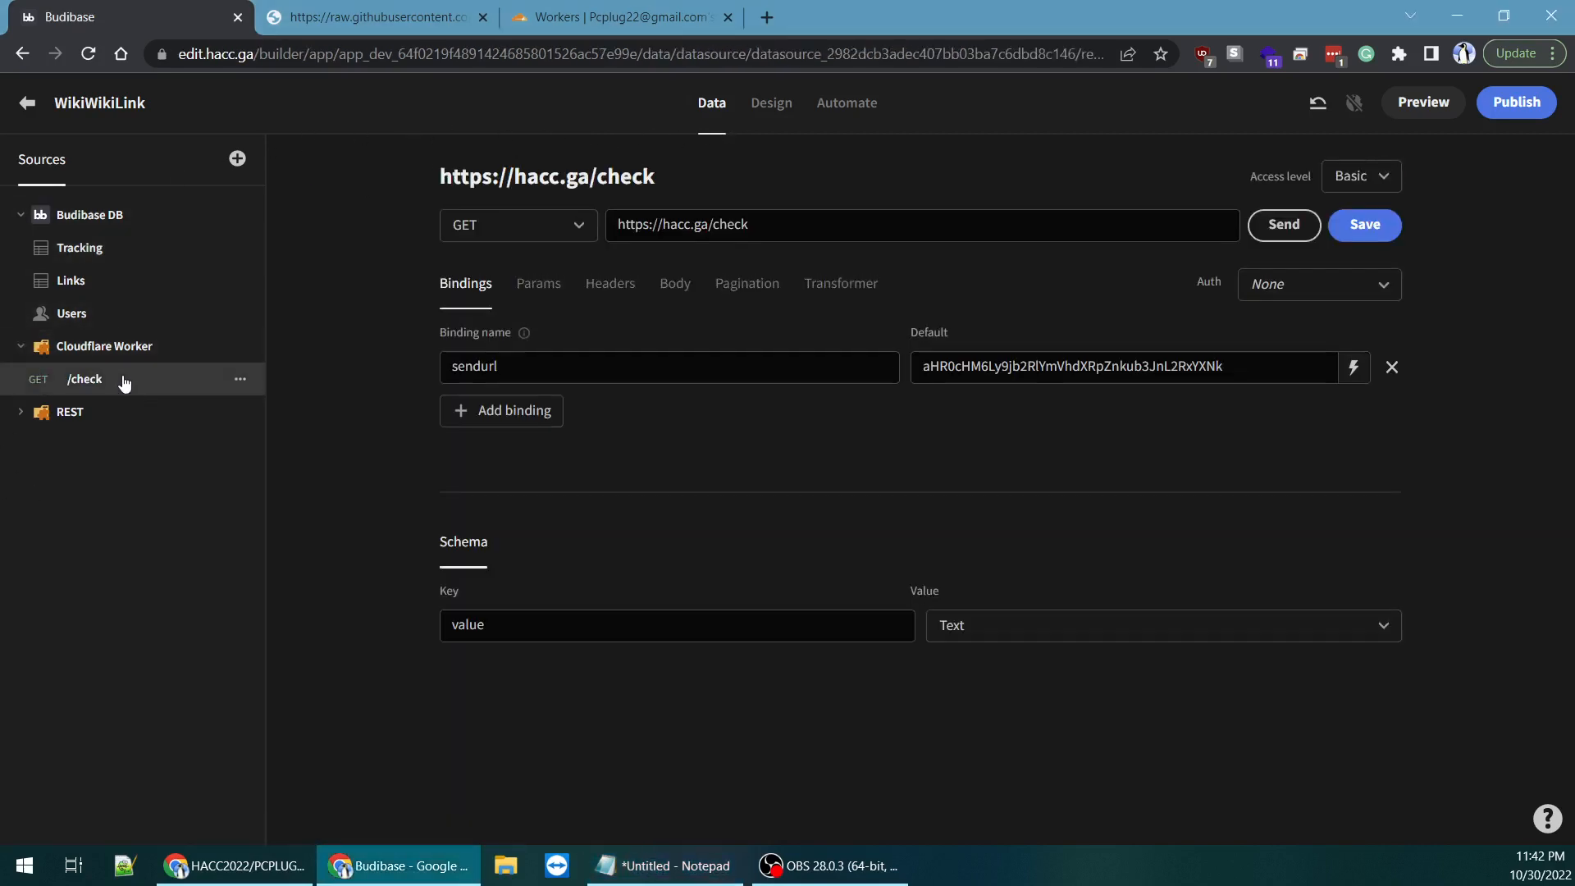
left_click(603, 300)
double_click(1050, 412)
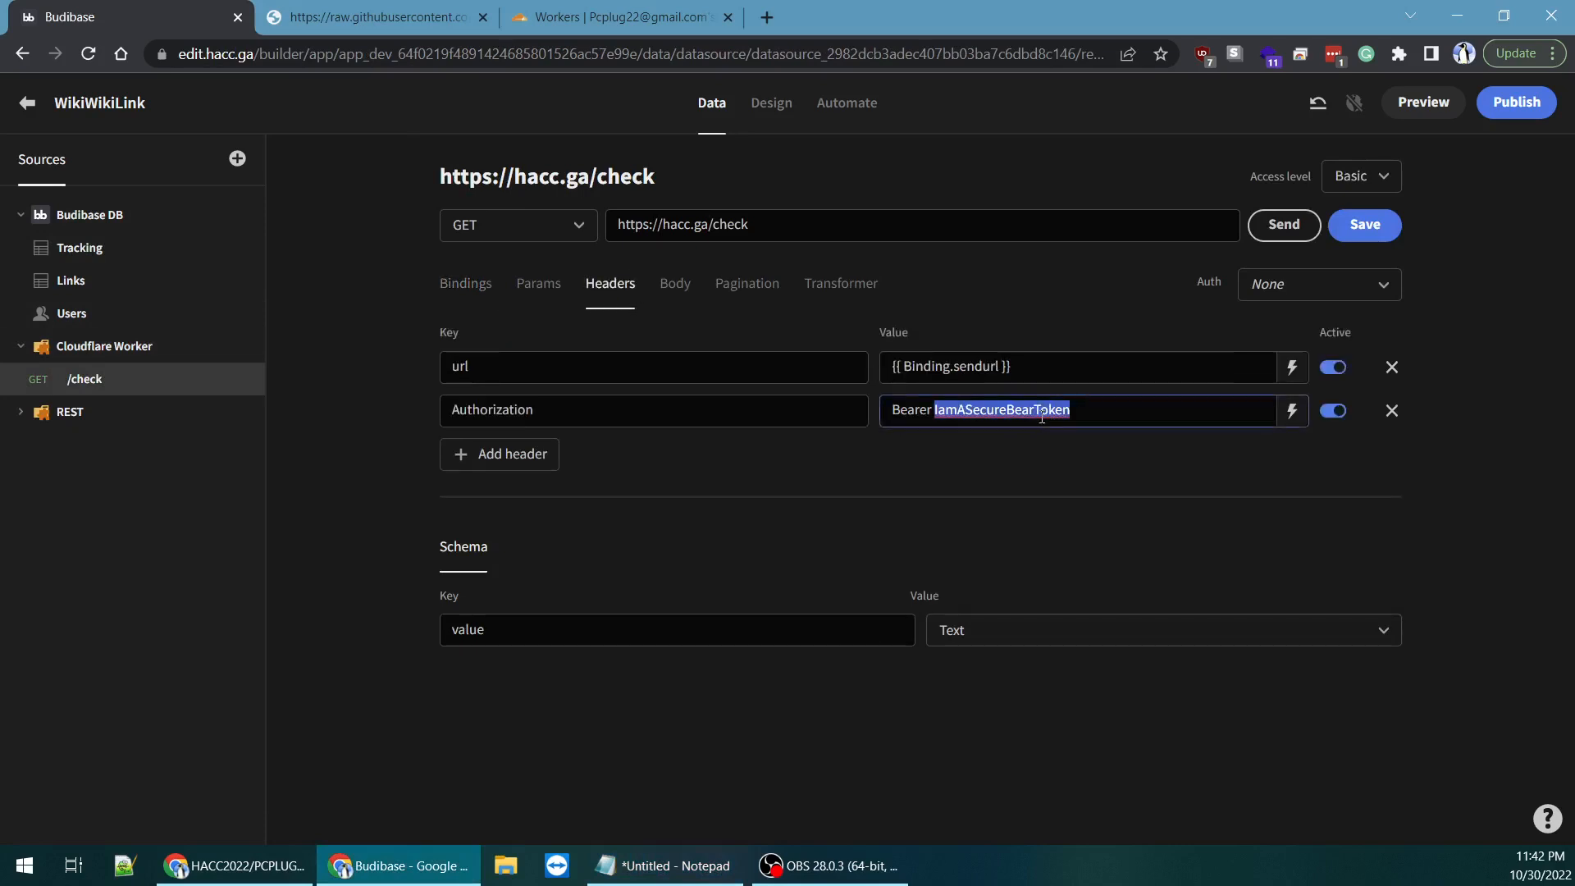
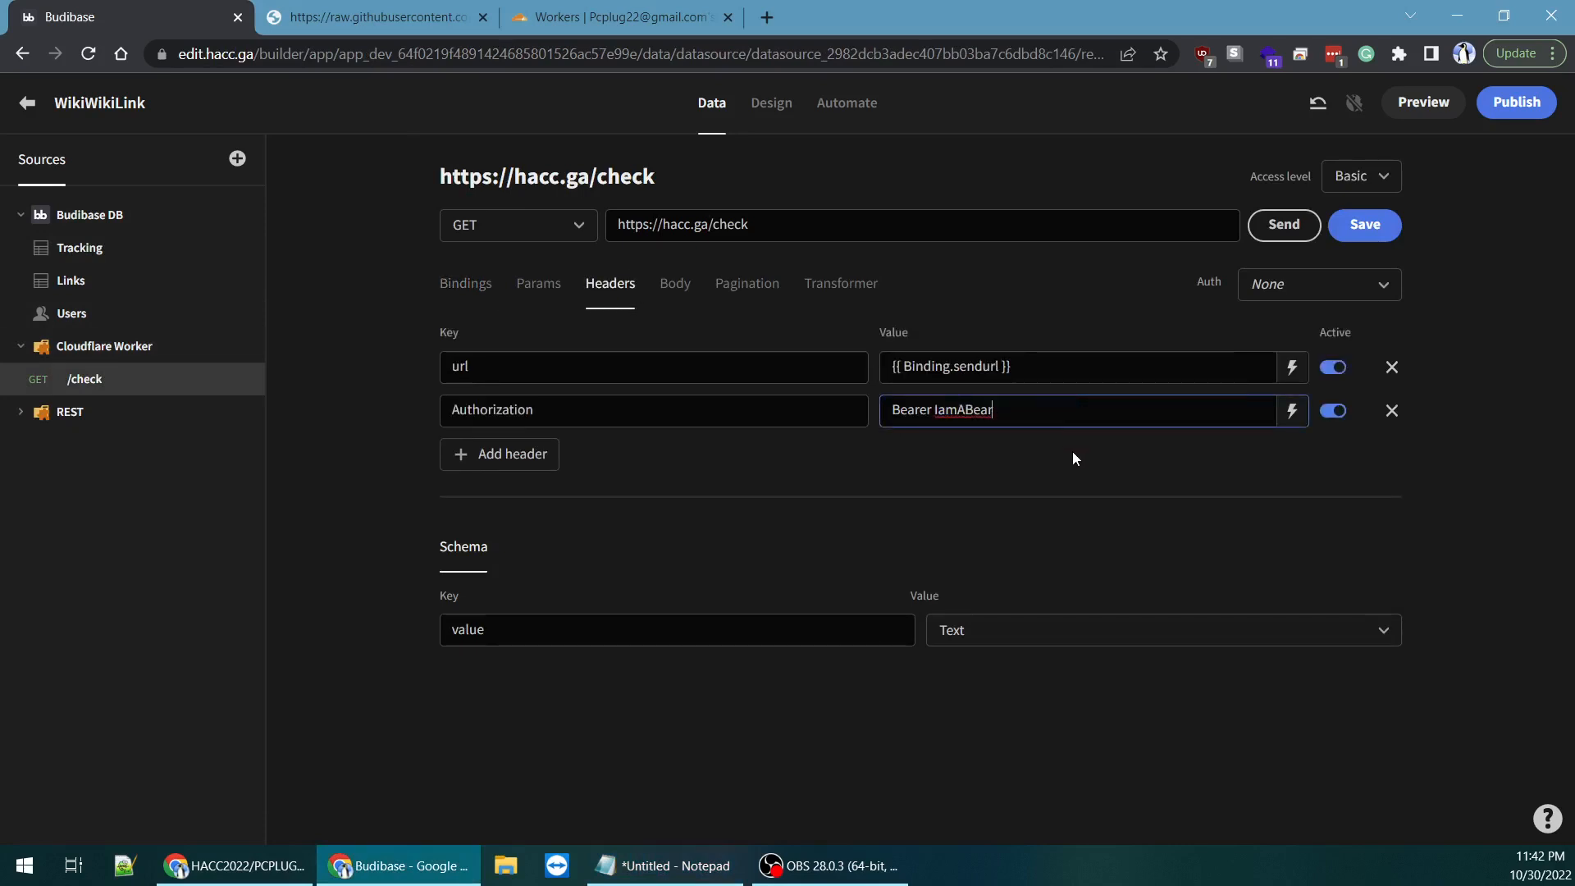
left_click(1356, 230)
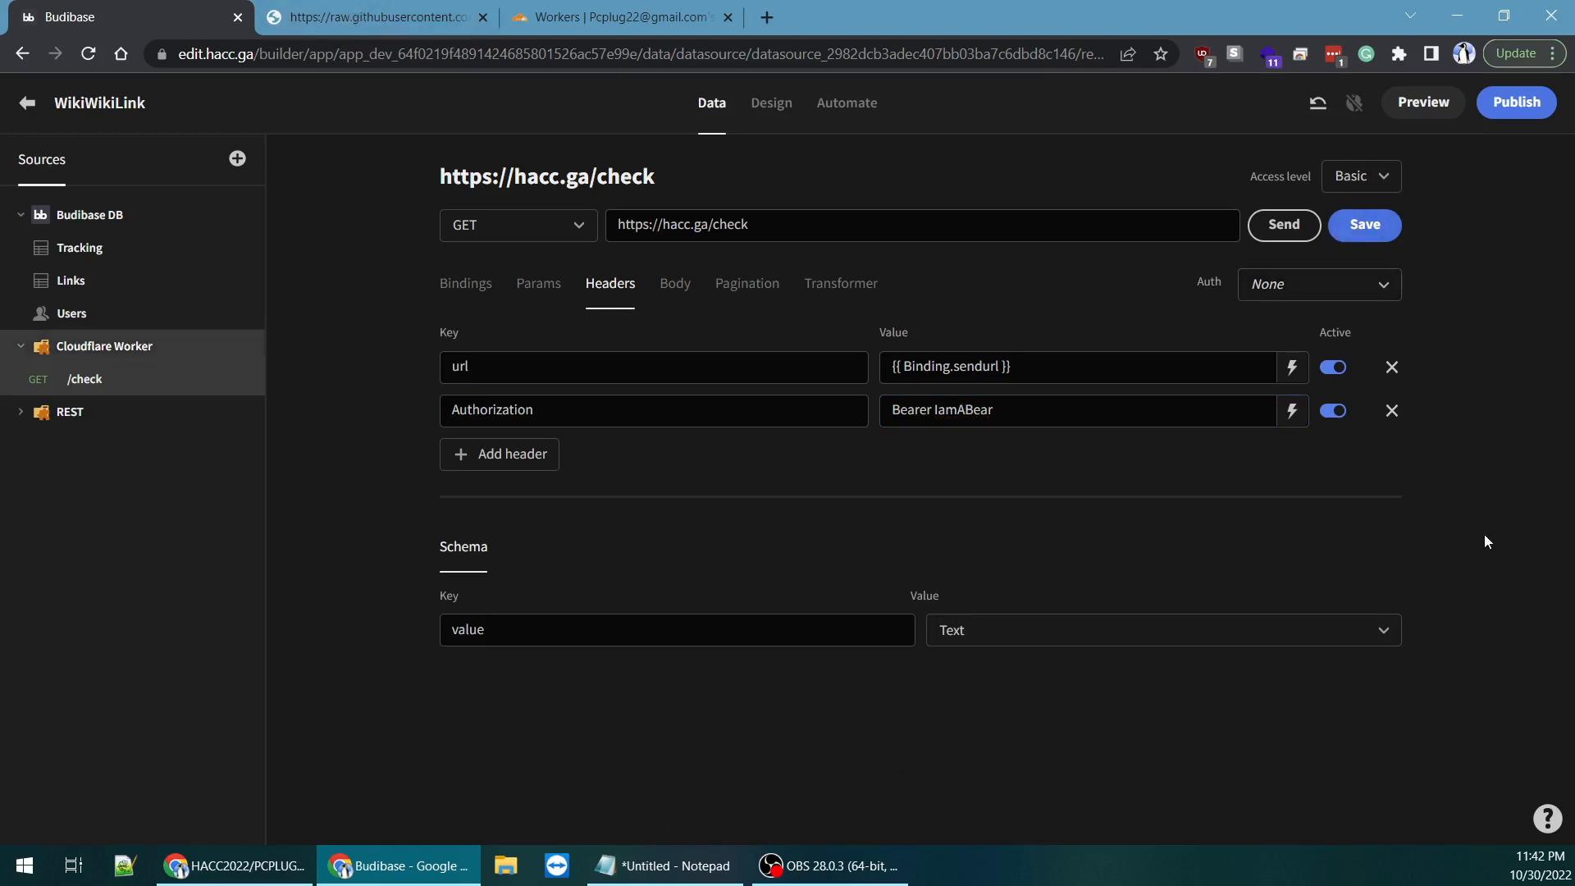
- Switch to Cloudflare Workers and create a service named wiki using the HTTP router starter
left_click(570, 16)
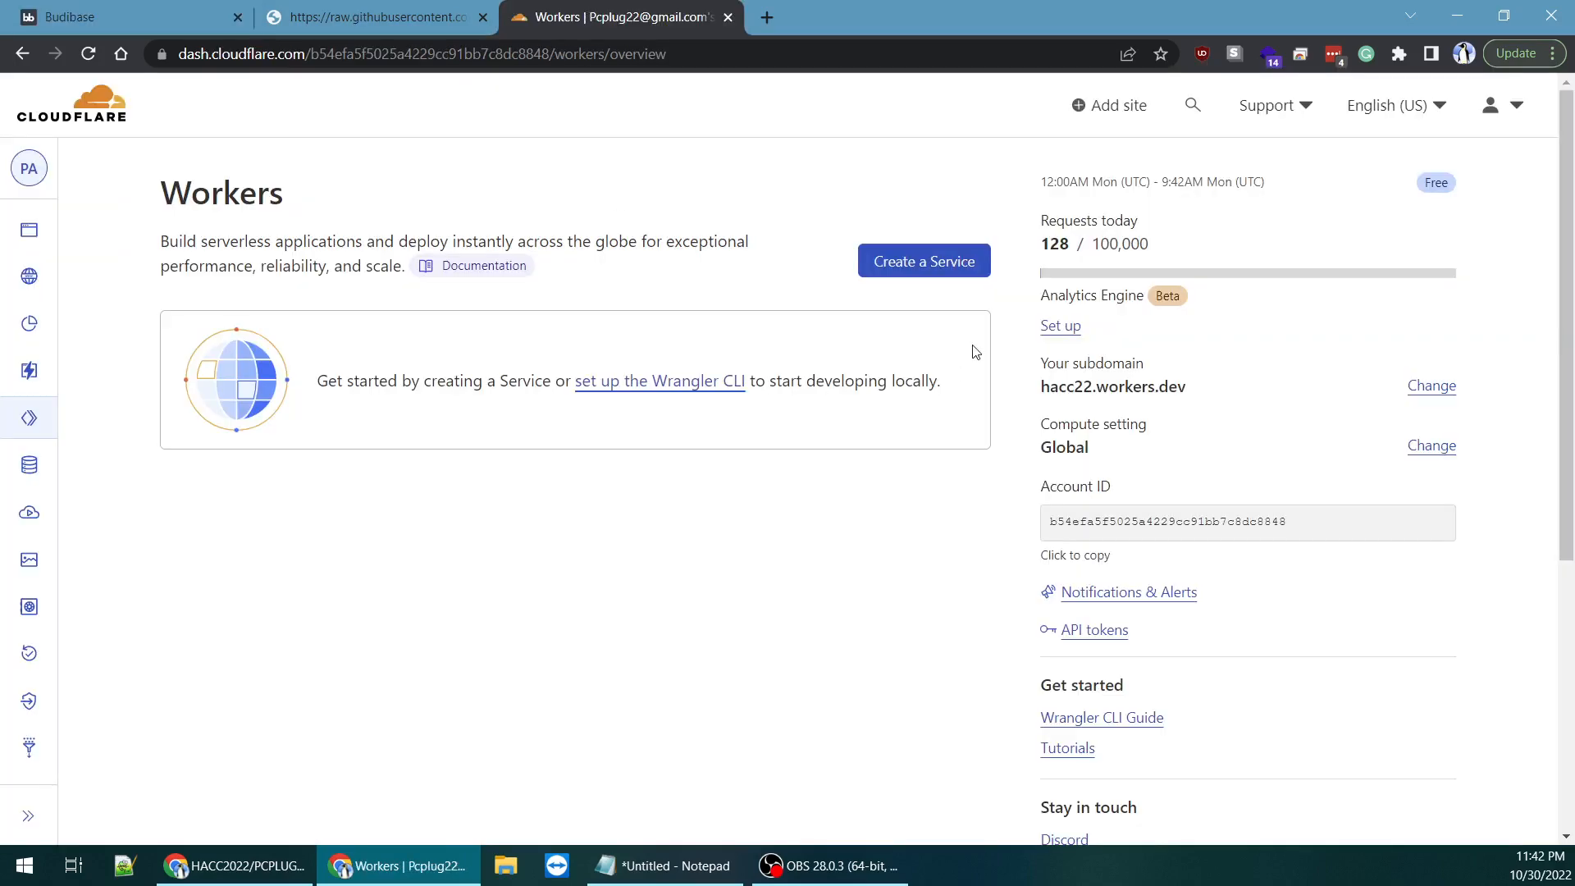
left_click(928, 261)
mouse_move(11, 316)
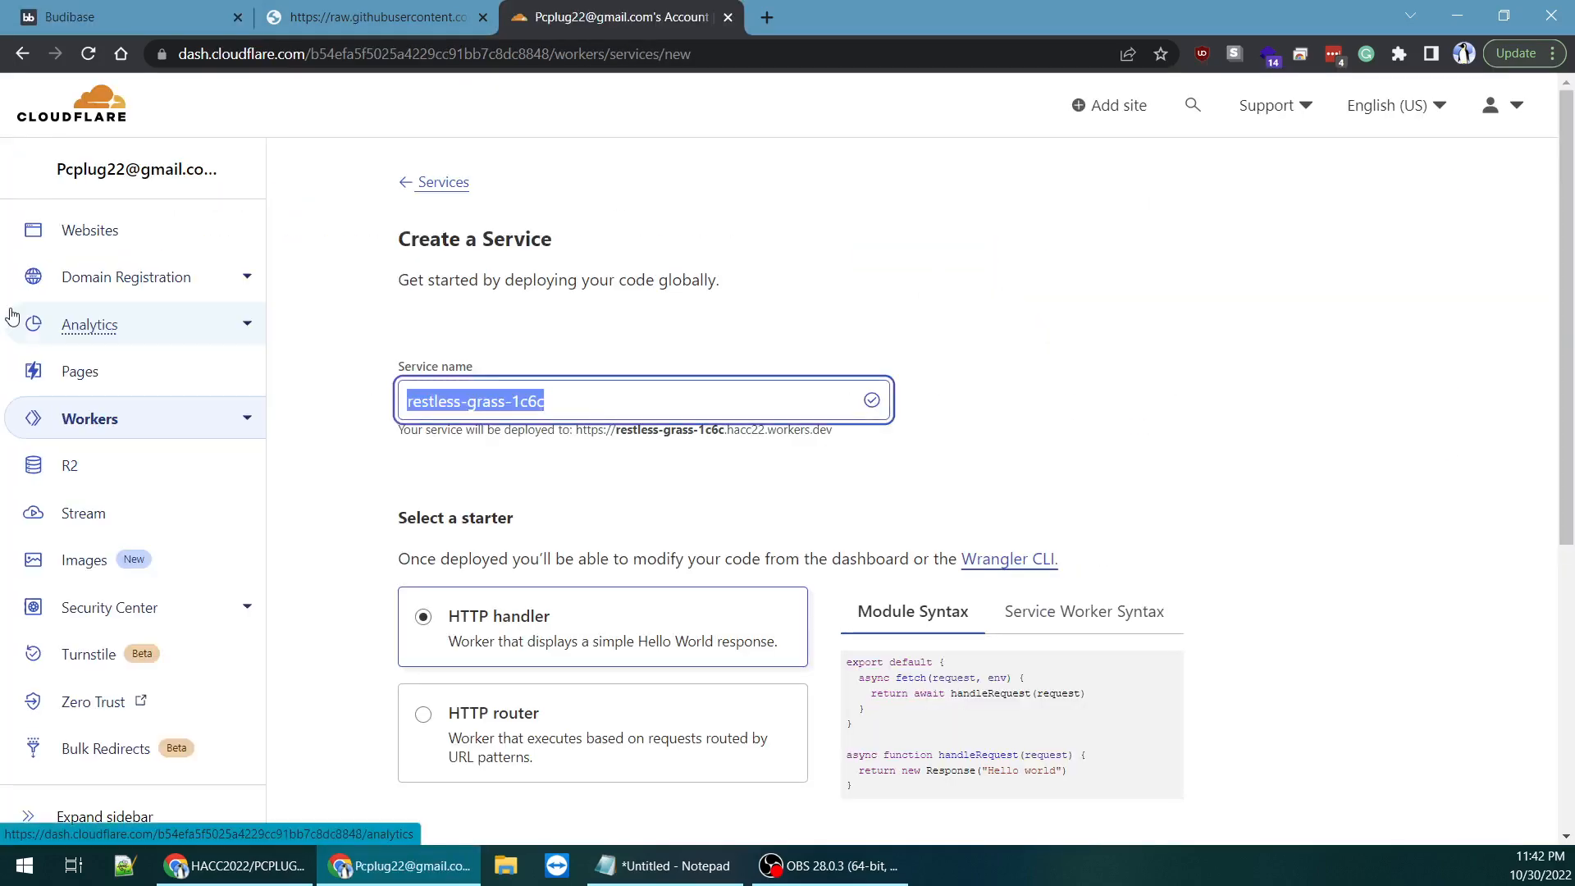
key("BackSpace")
type("wiki")
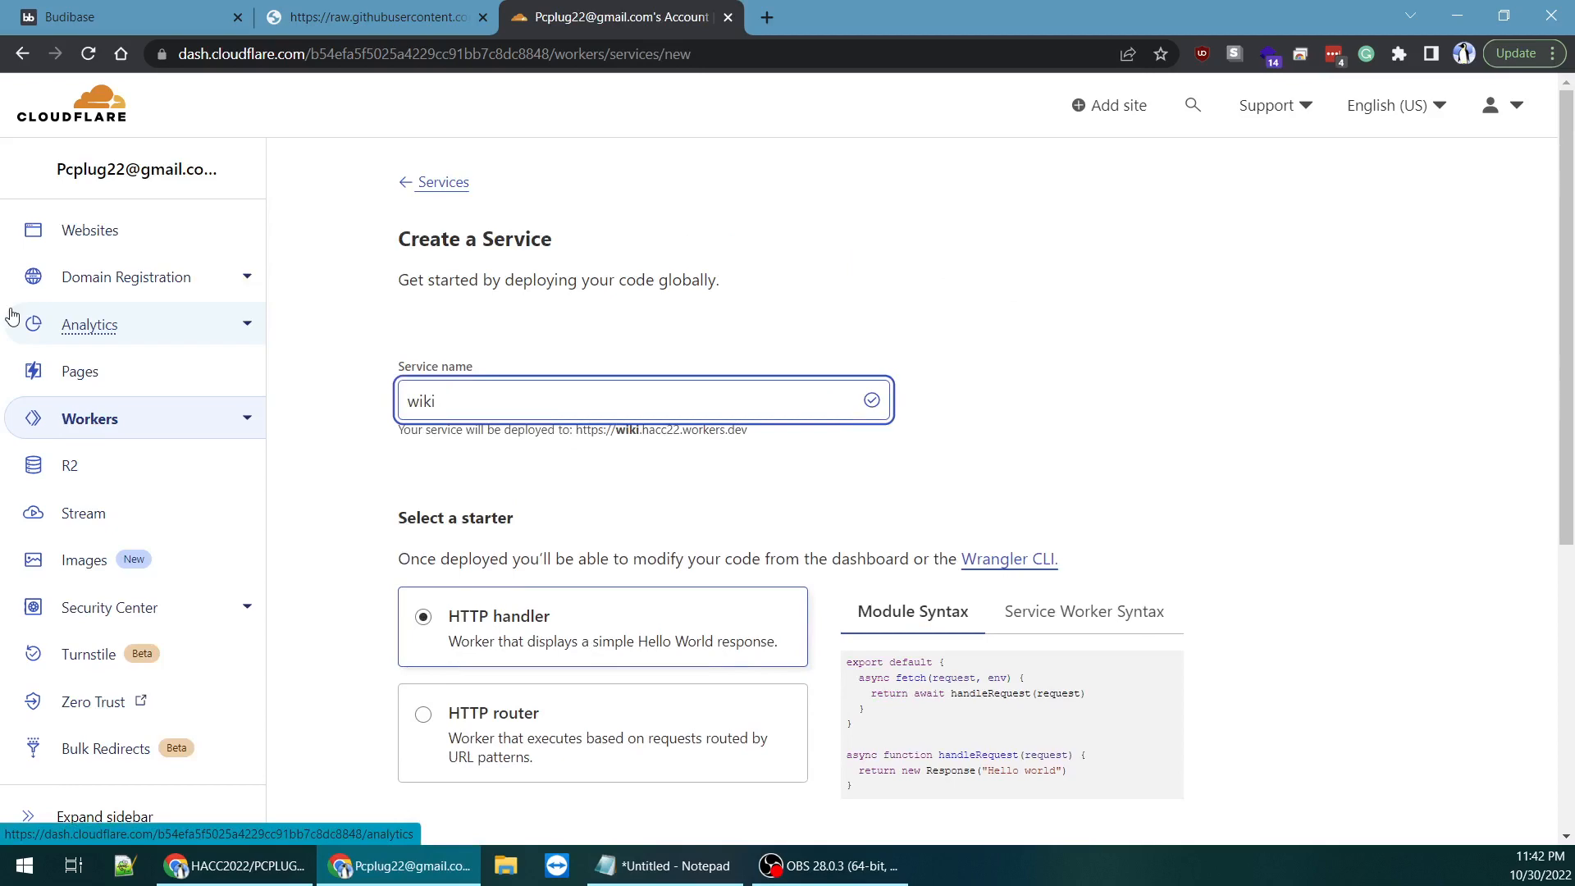
left_click(634, 747)
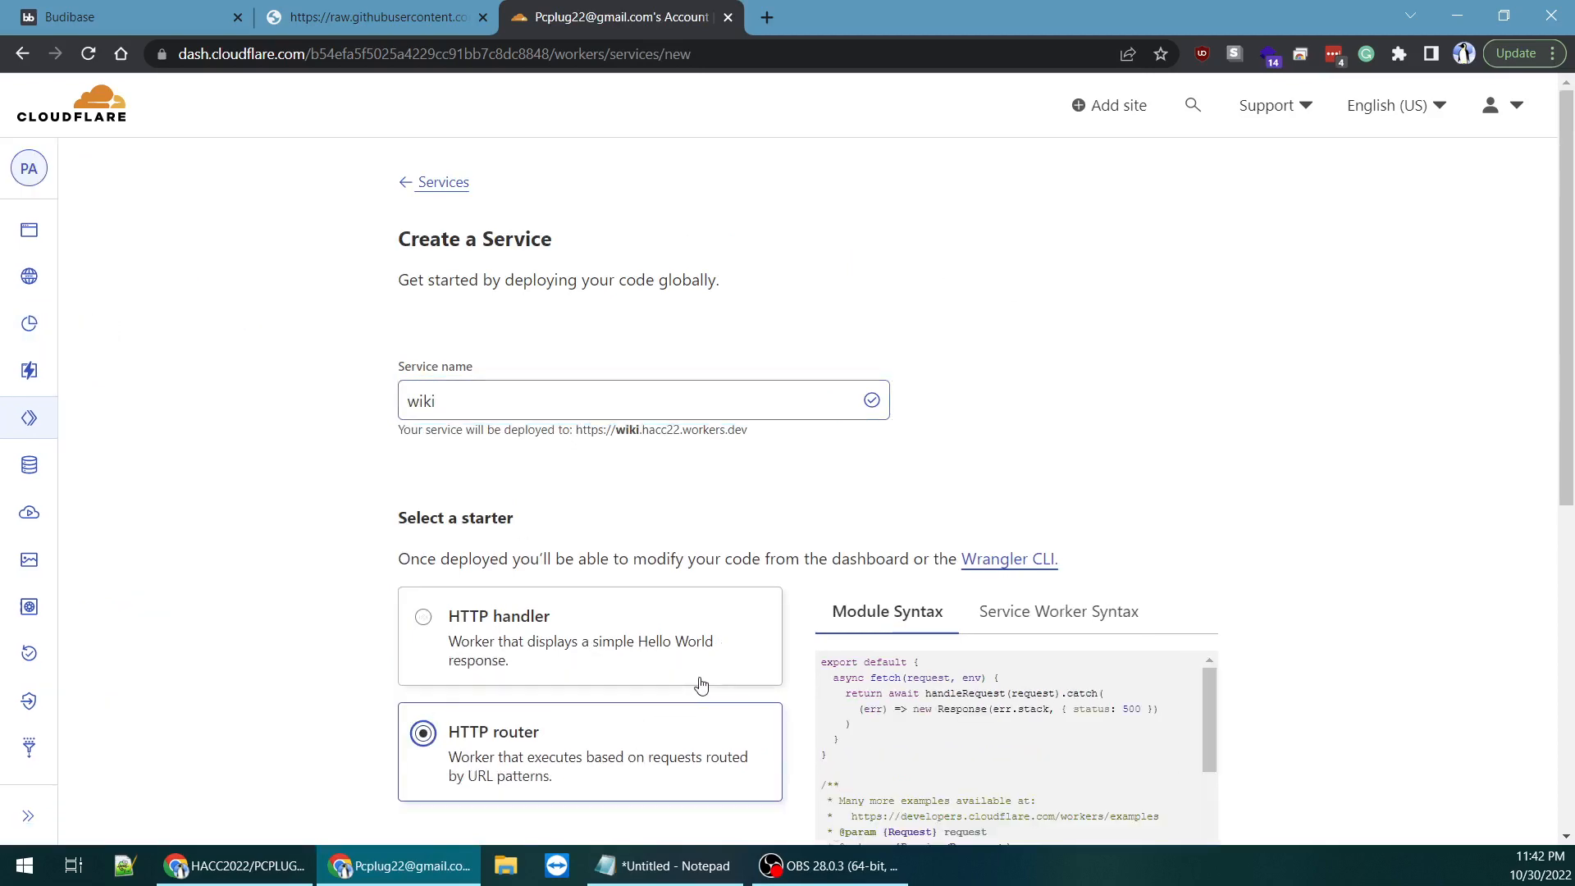
scroll(699, 686, "down", 5)
left_click(1155, 550)
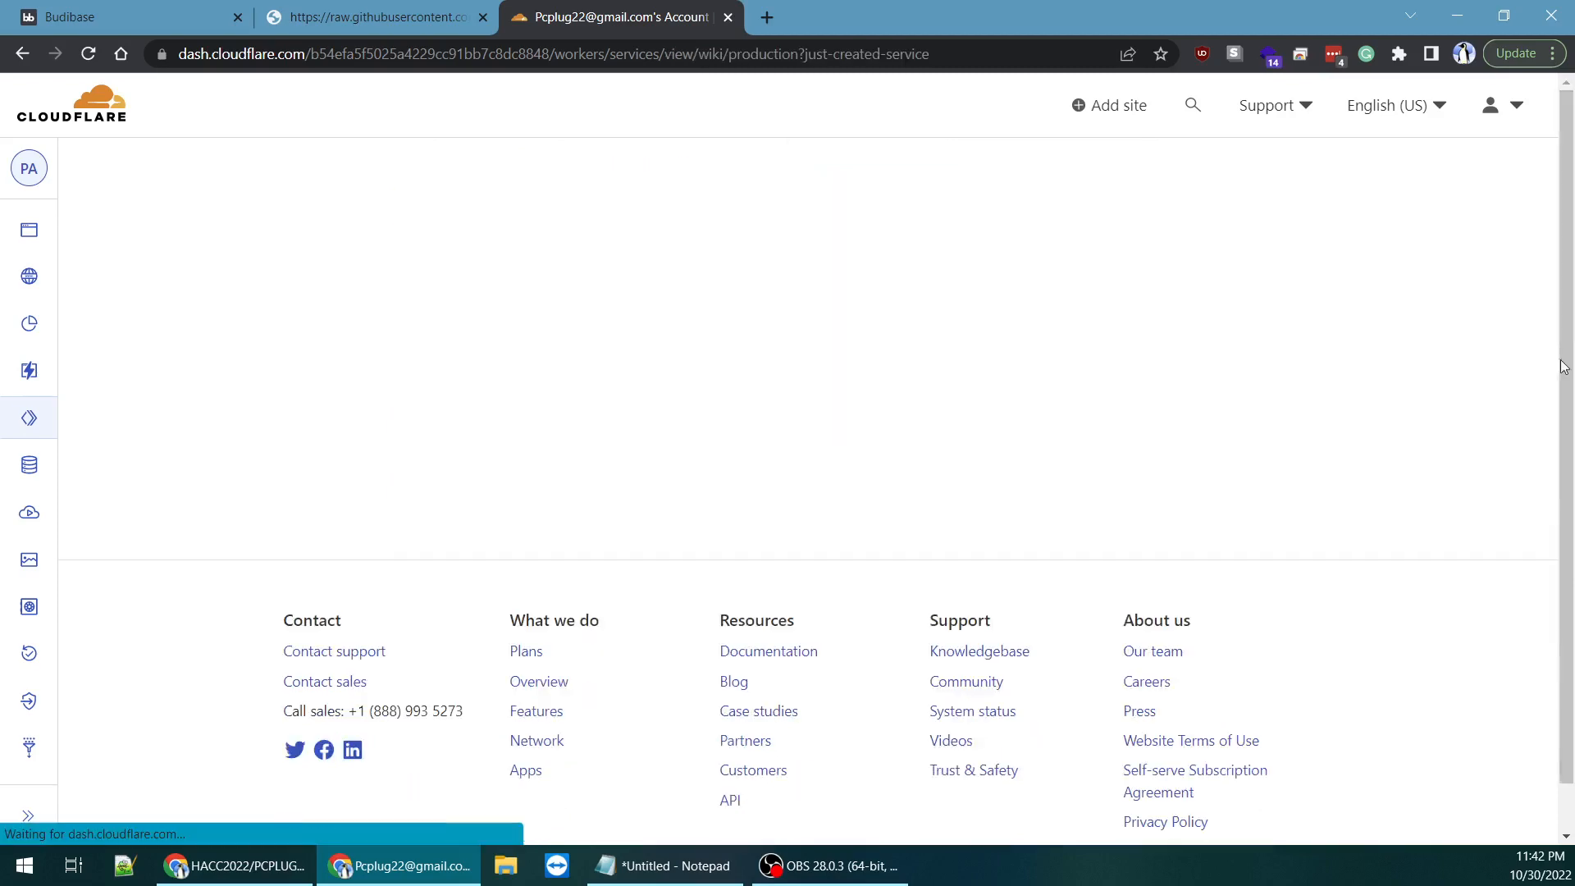
- Open the wiki worker's code editor and replace all starter code with the CF-Worker-lowcode.js script from GitHub
scroll(1041, 636, "down", 3)
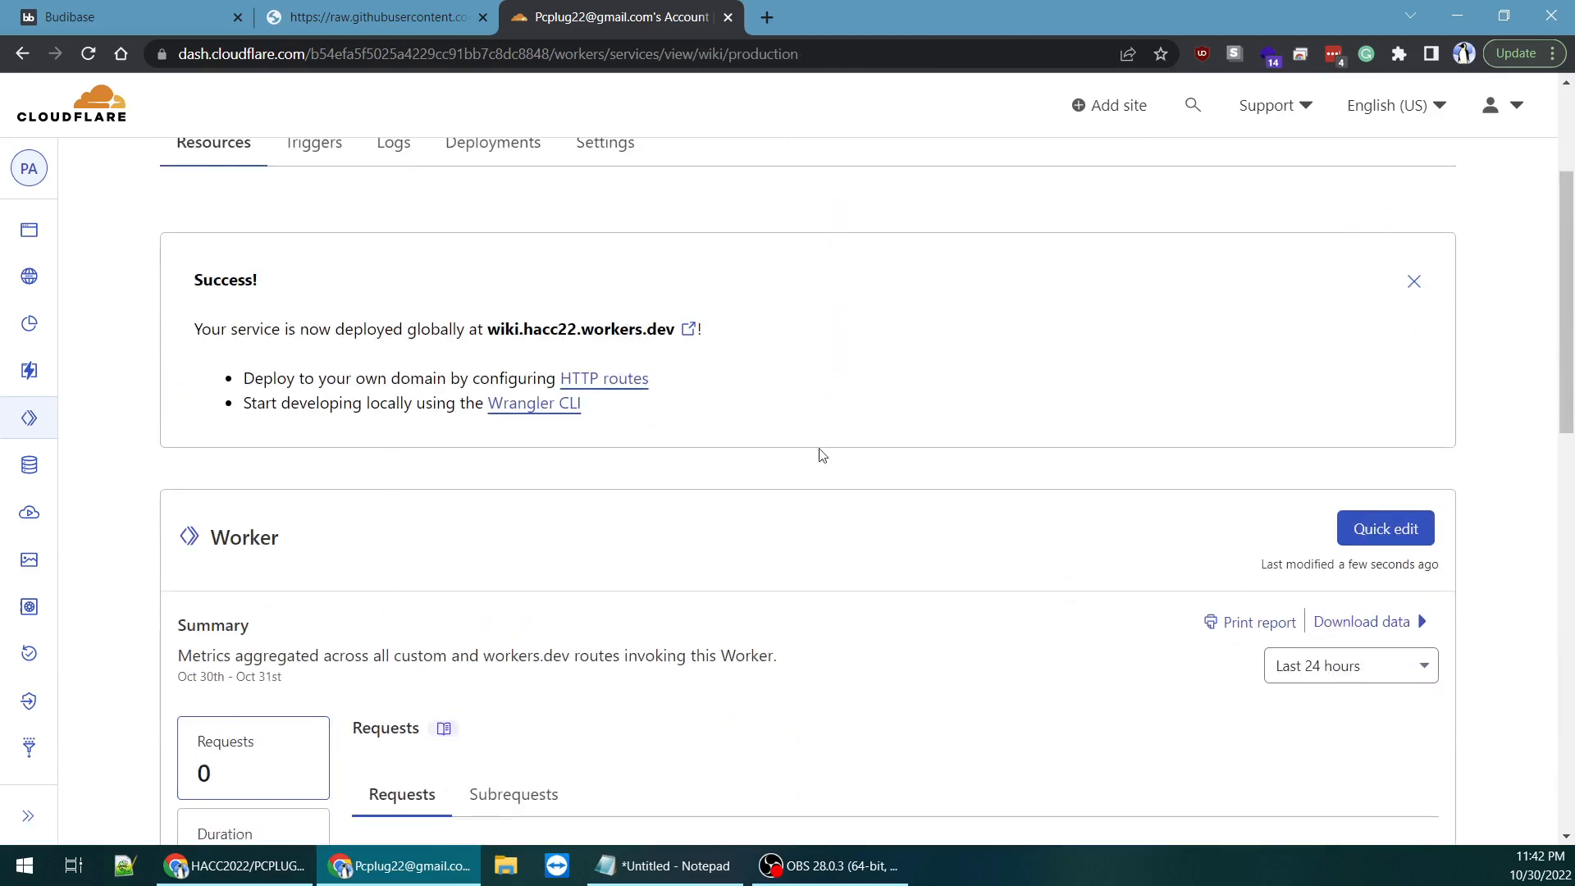
scroll(1362, 529, "down", 3)
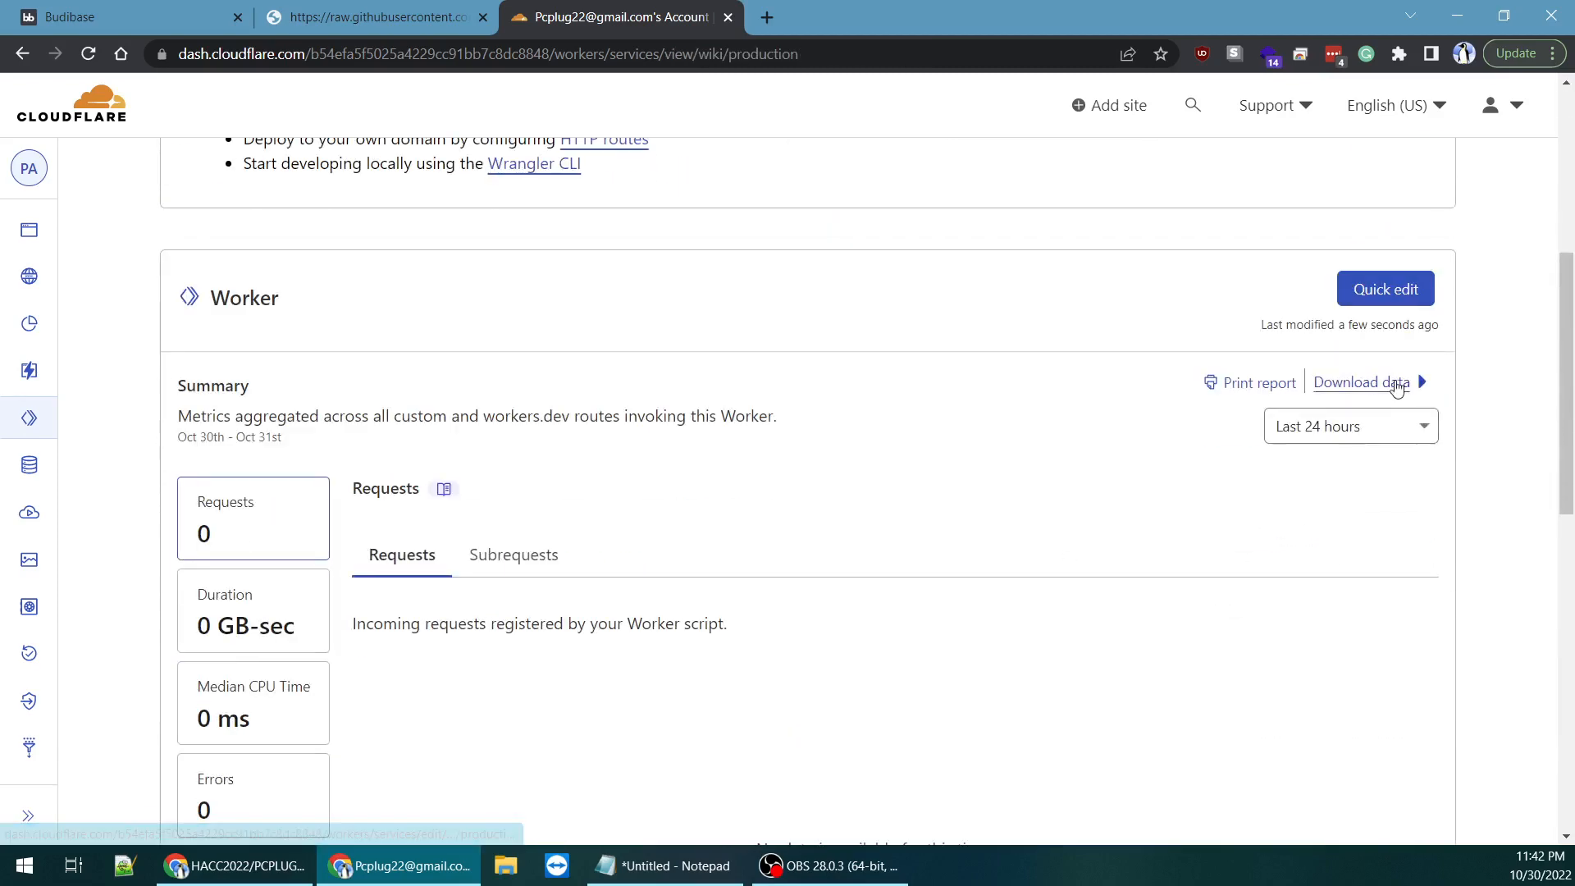
left_click(1366, 289)
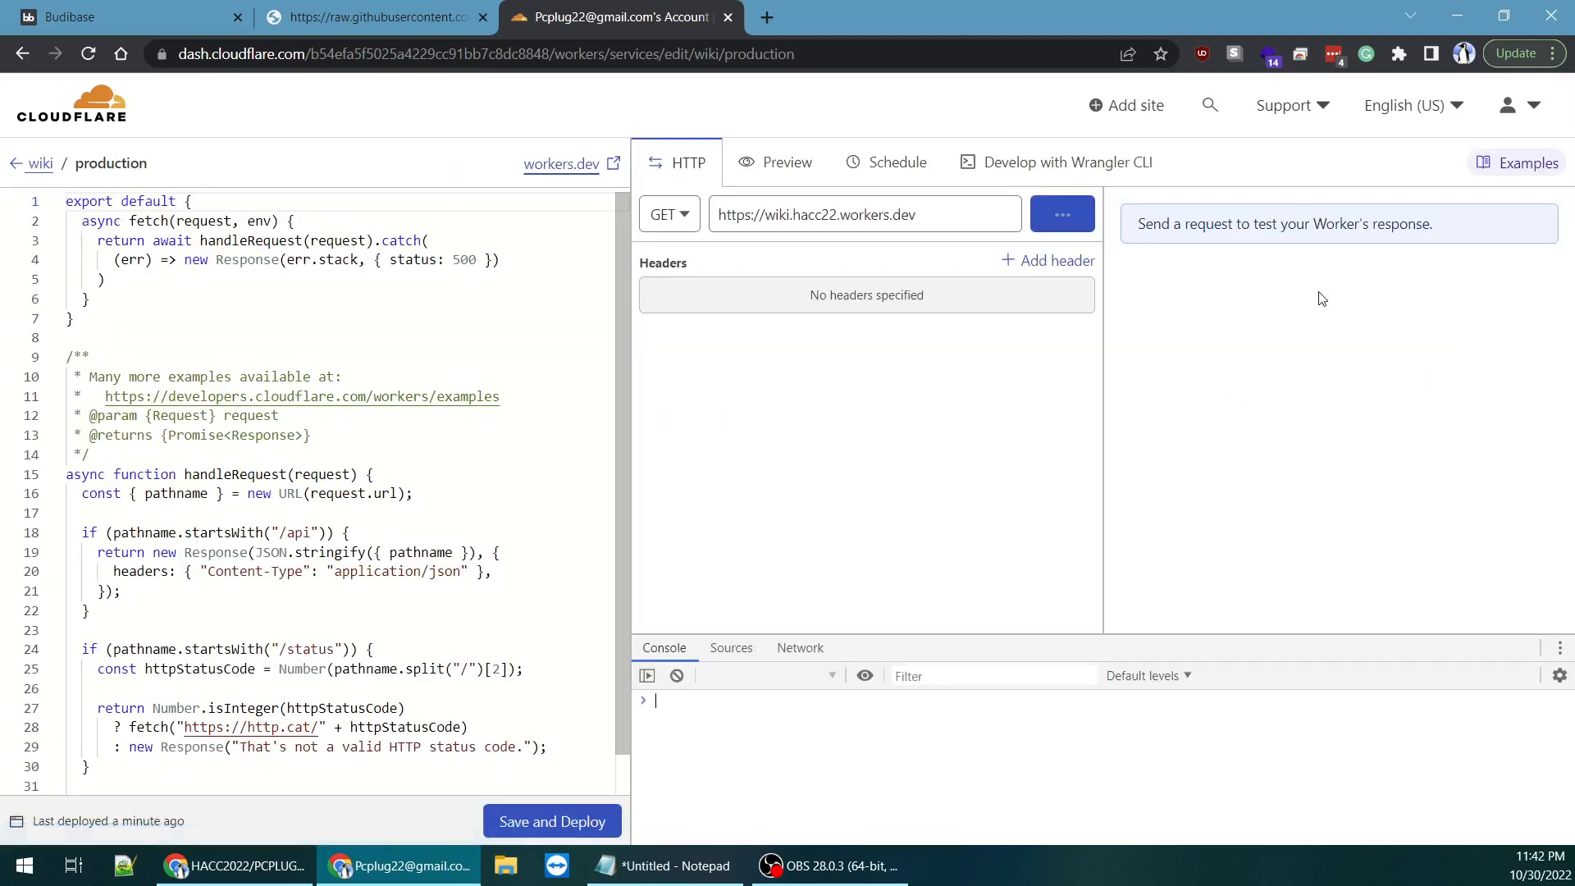
left_click(459, 15)
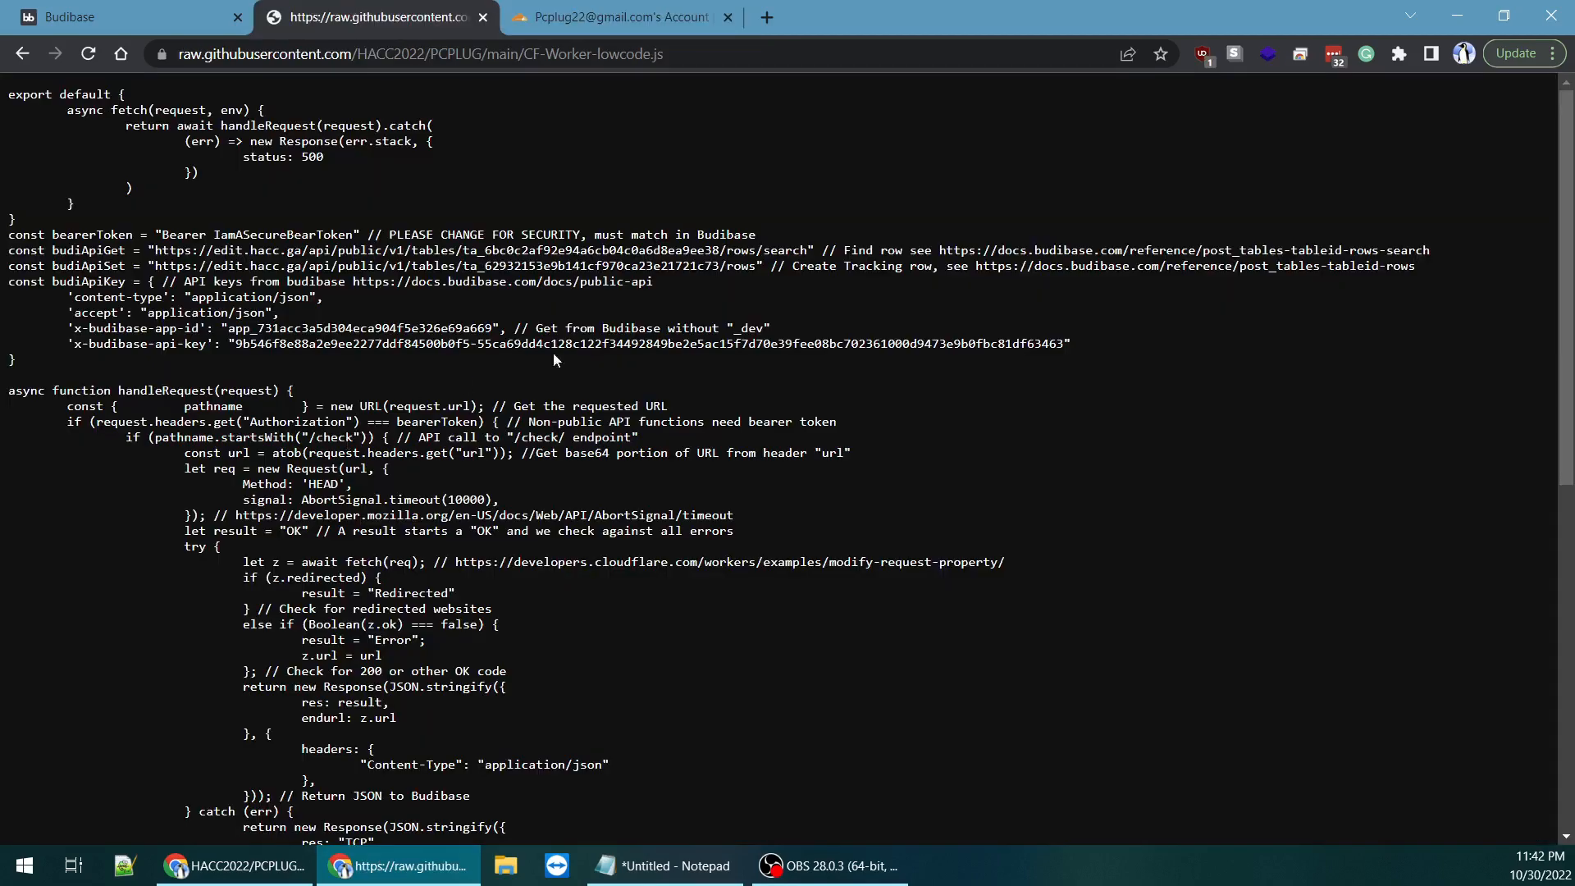
key("ctrl+a")
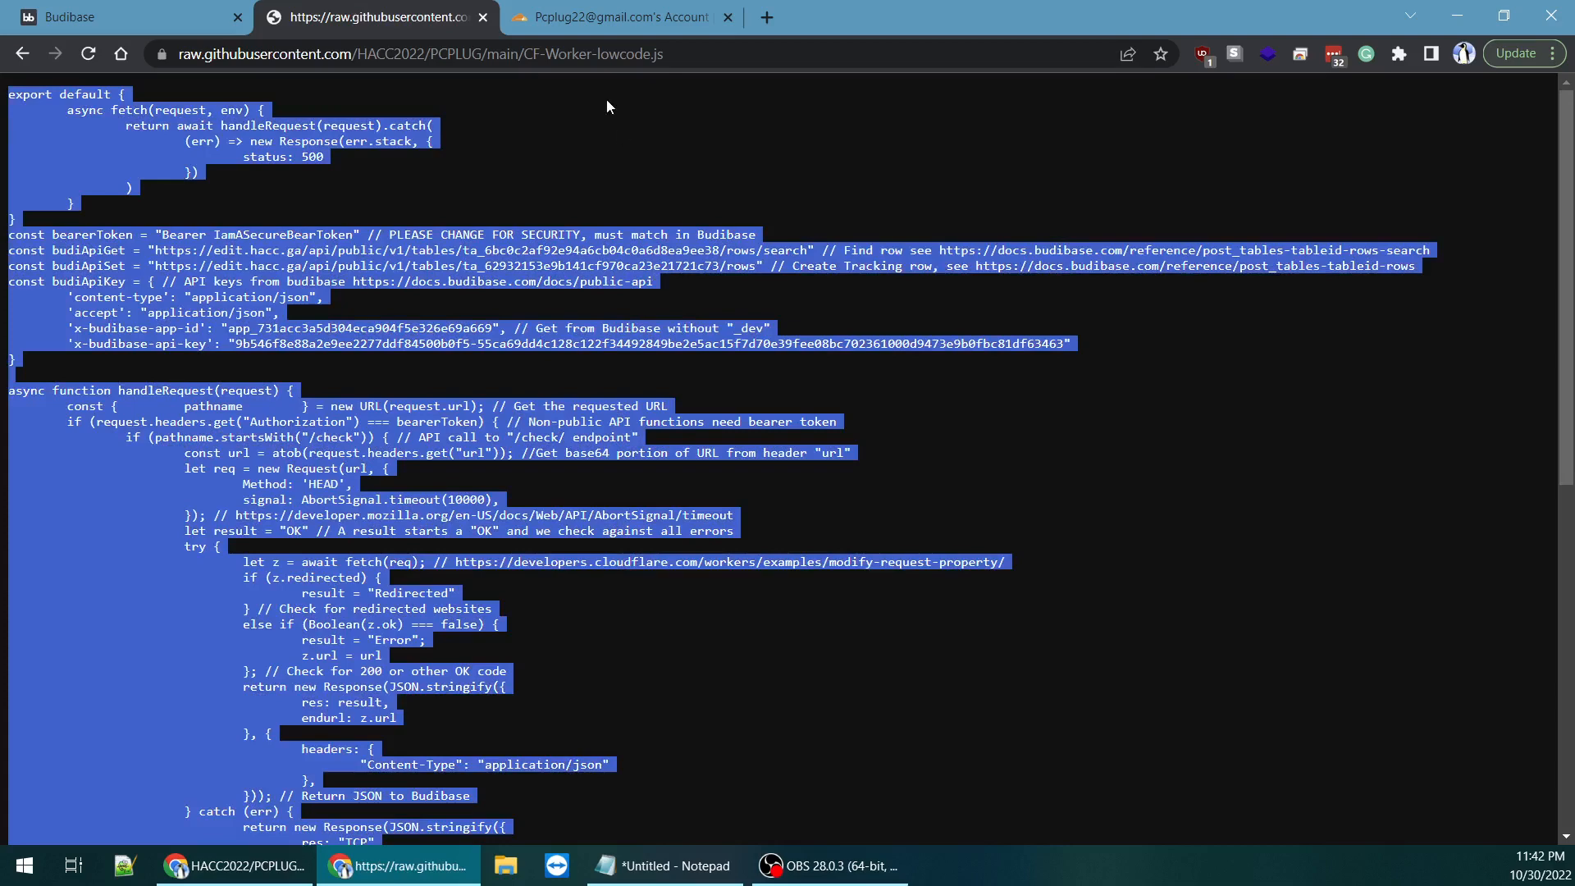
left_click(546, 18)
left_click(372, 353)
key("ctrl+a")
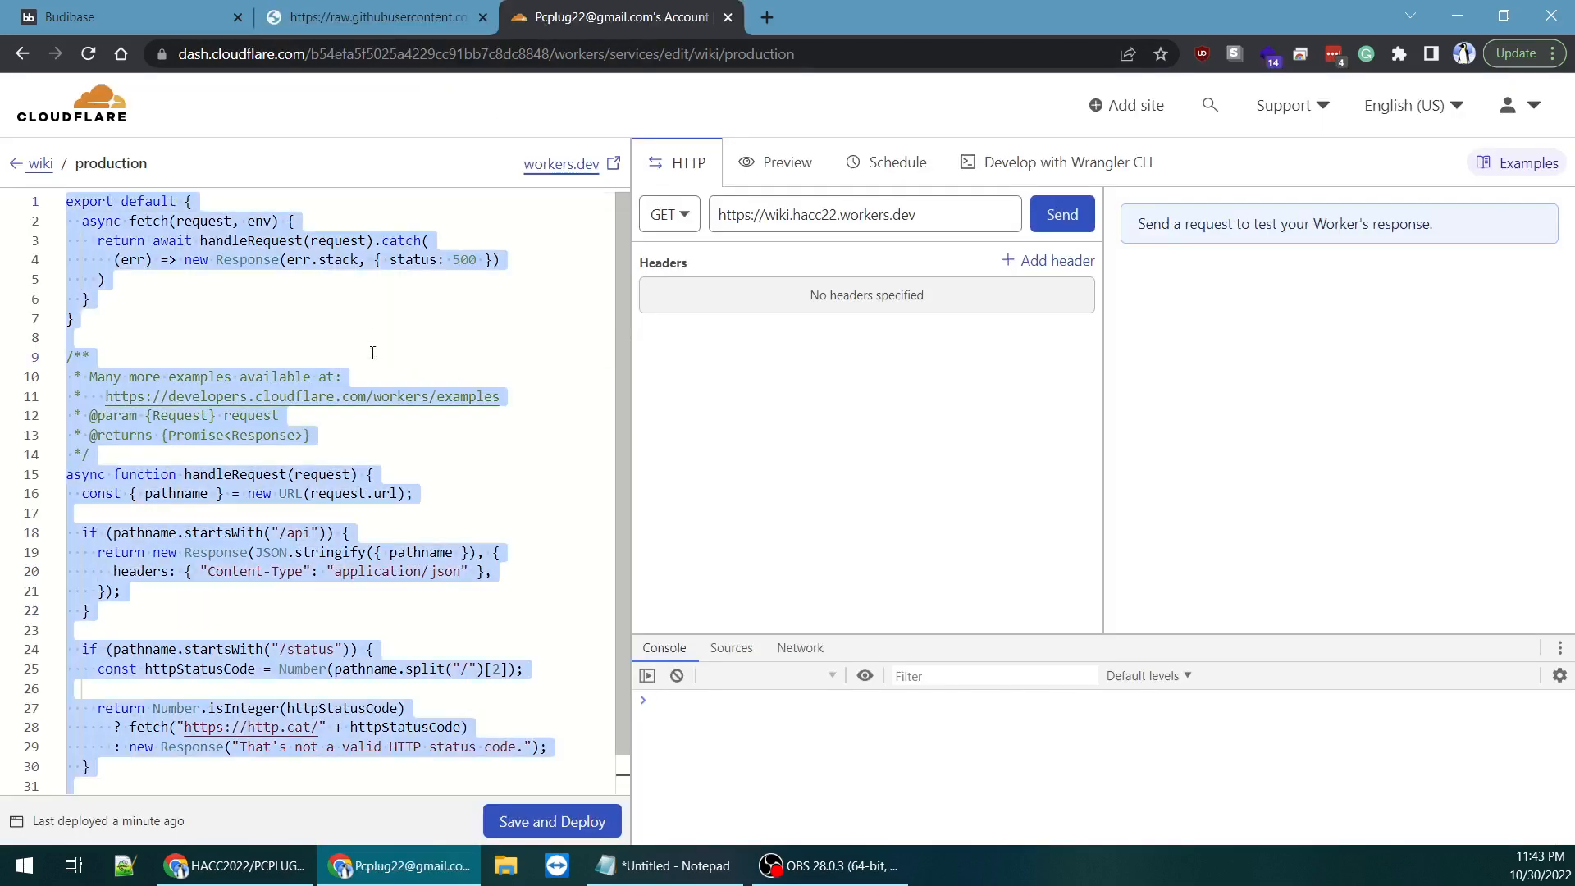
key("ctrl+v")
- Replace the placeholder token in the worker's bearerToken constant with the bearer token copied from the Notepad notes
scroll(254, 380, "up", 15)
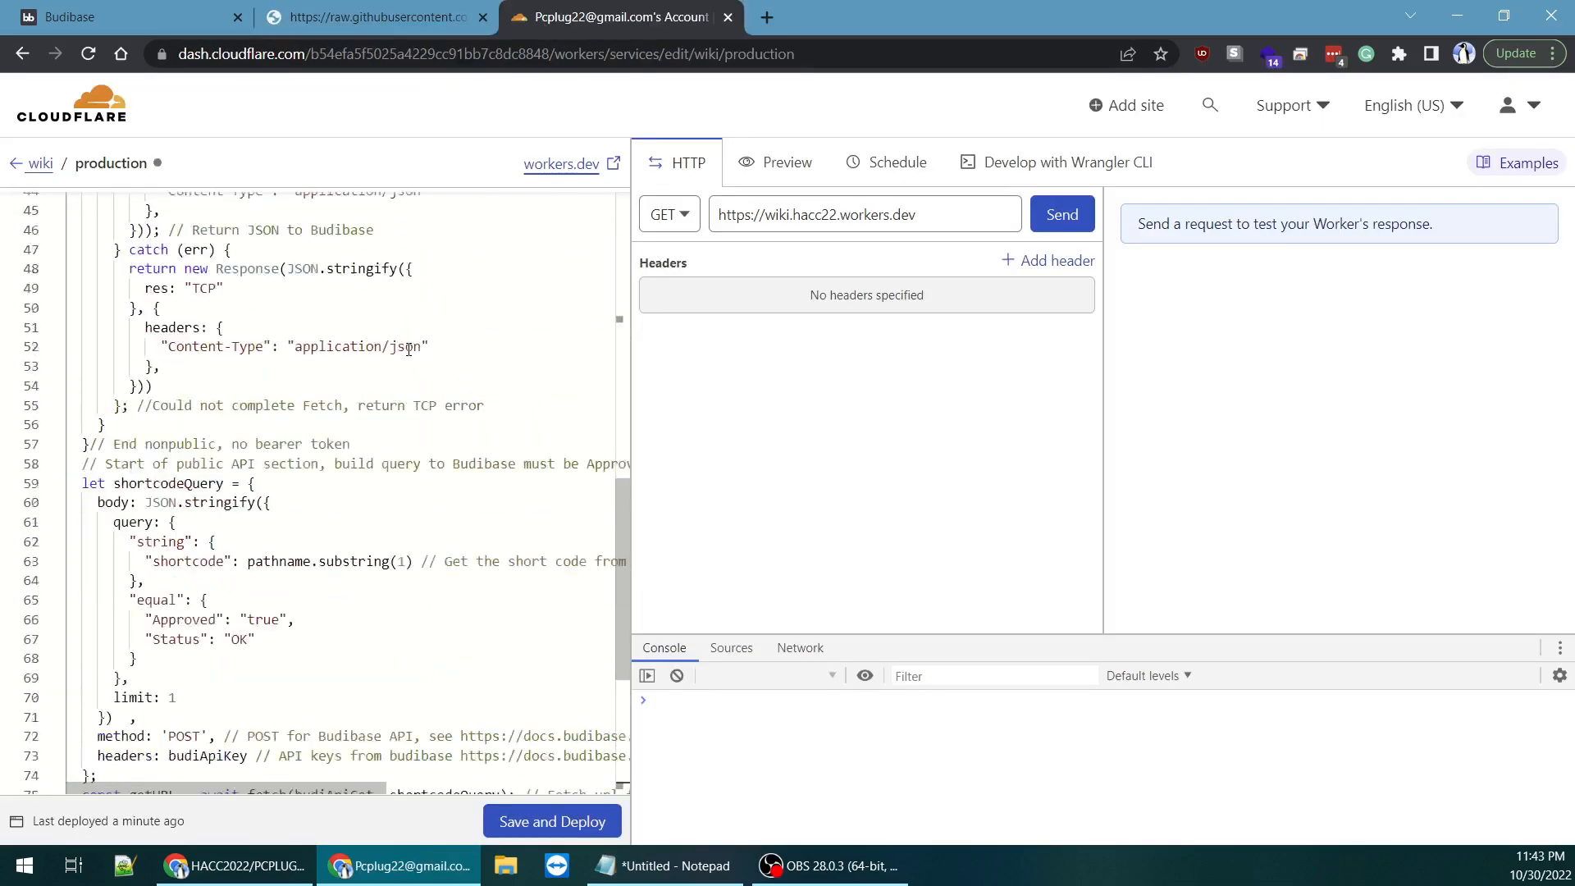
left_click_drag(83, 550, 65, 377)
left_click(365, 415)
left_click(667, 865)
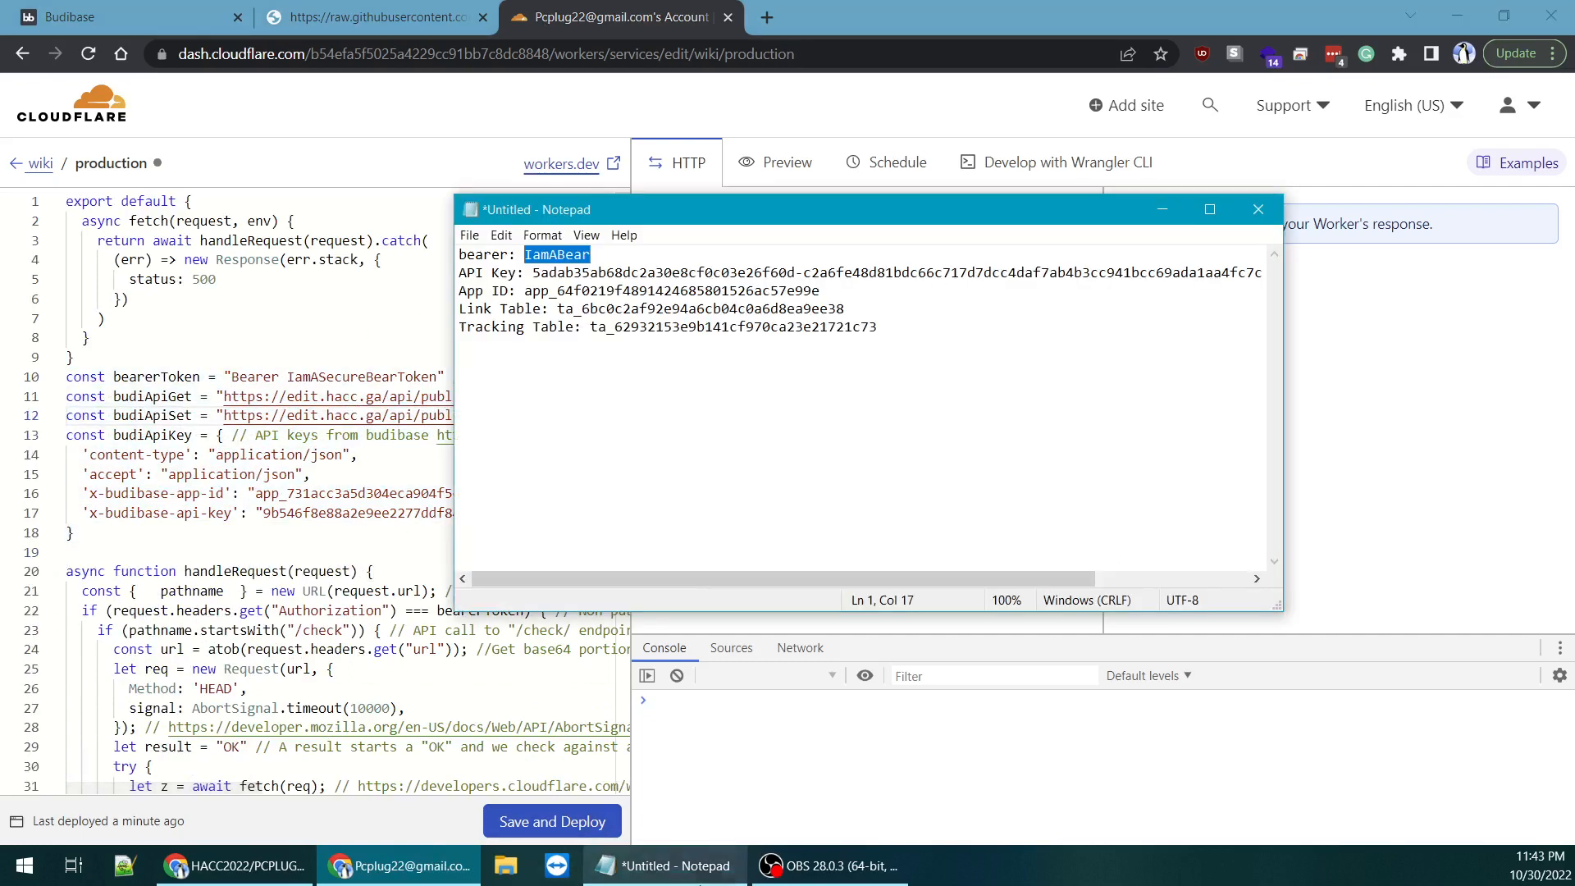
double_click(570, 256)
left_click(567, 255)
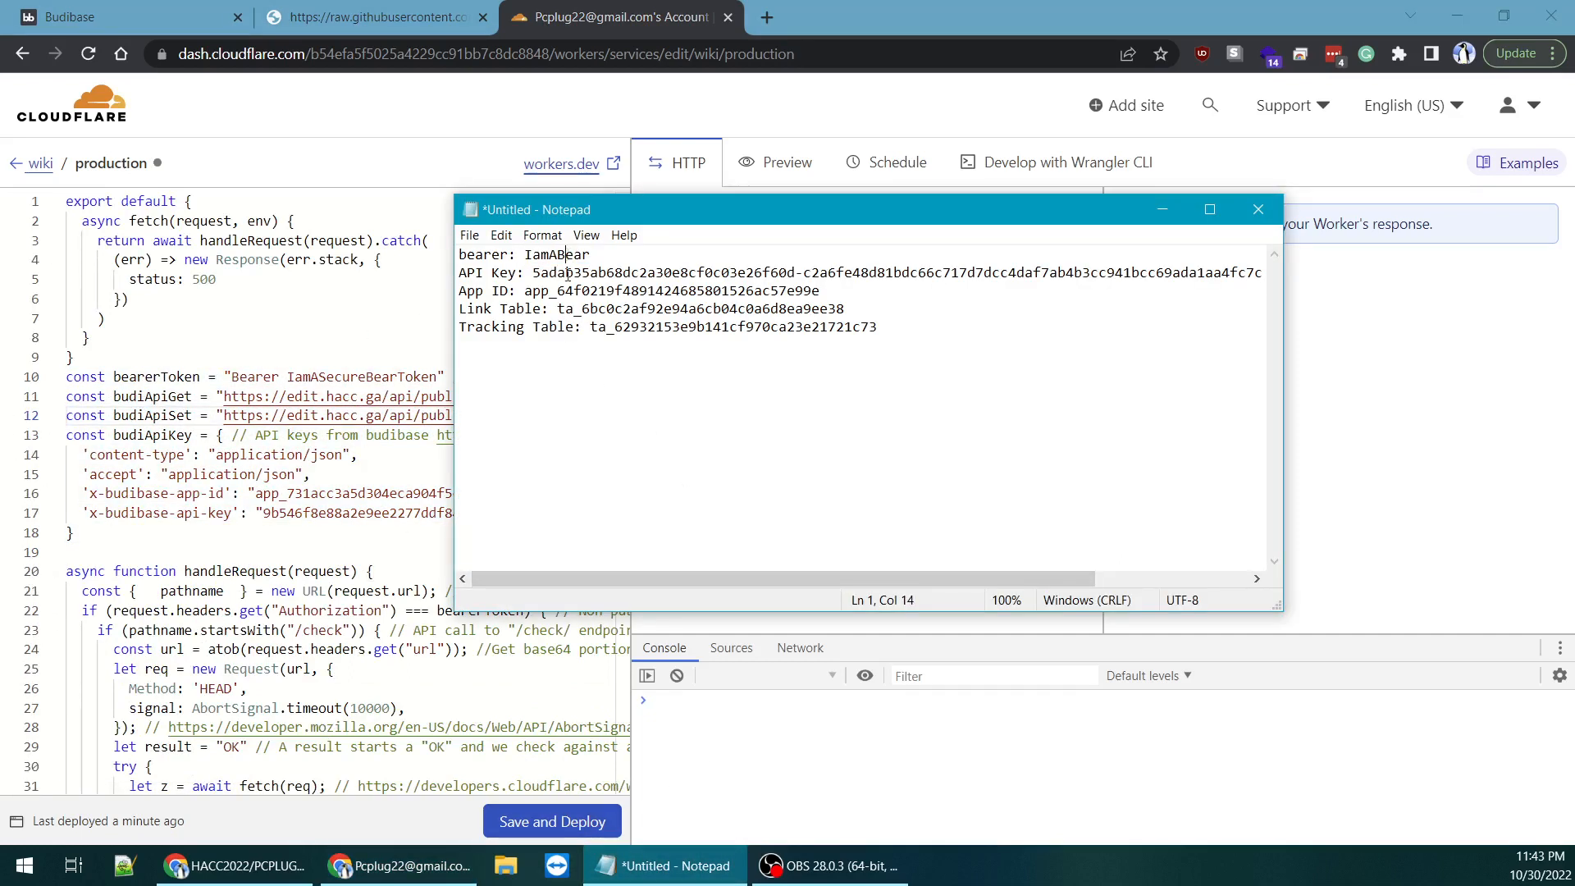
double_click(567, 255)
key("ctrl+c")
left_click(321, 457)
double_click(359, 382)
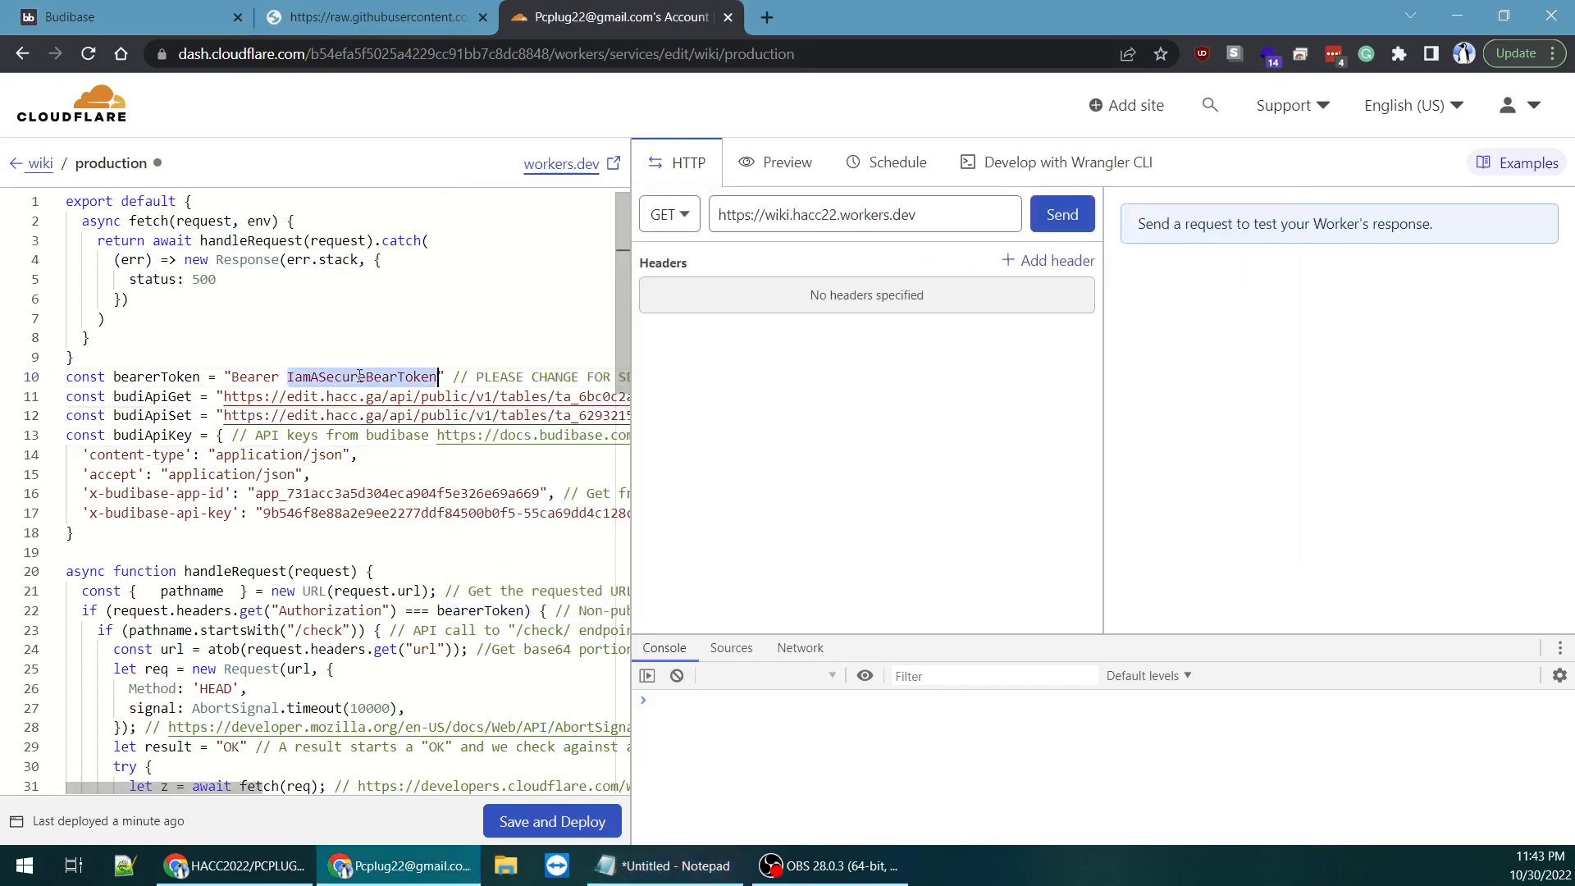
key("ctrl+v")
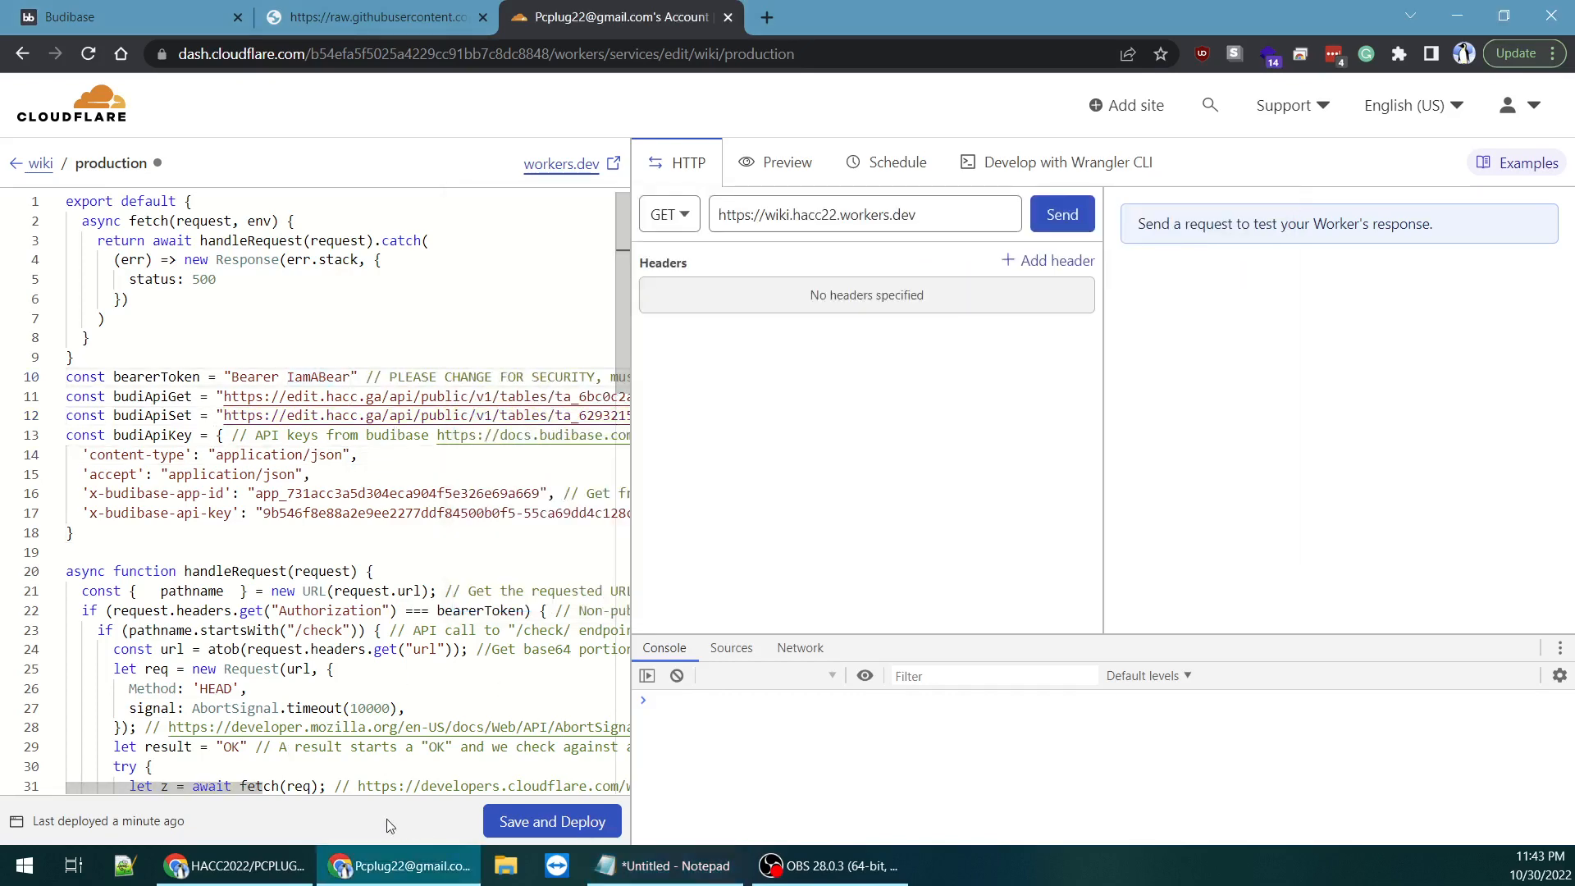
- Replace the table ID in the worker's budiApiGet URL with the Link Table ID copied from the notes
left_click(667, 865)
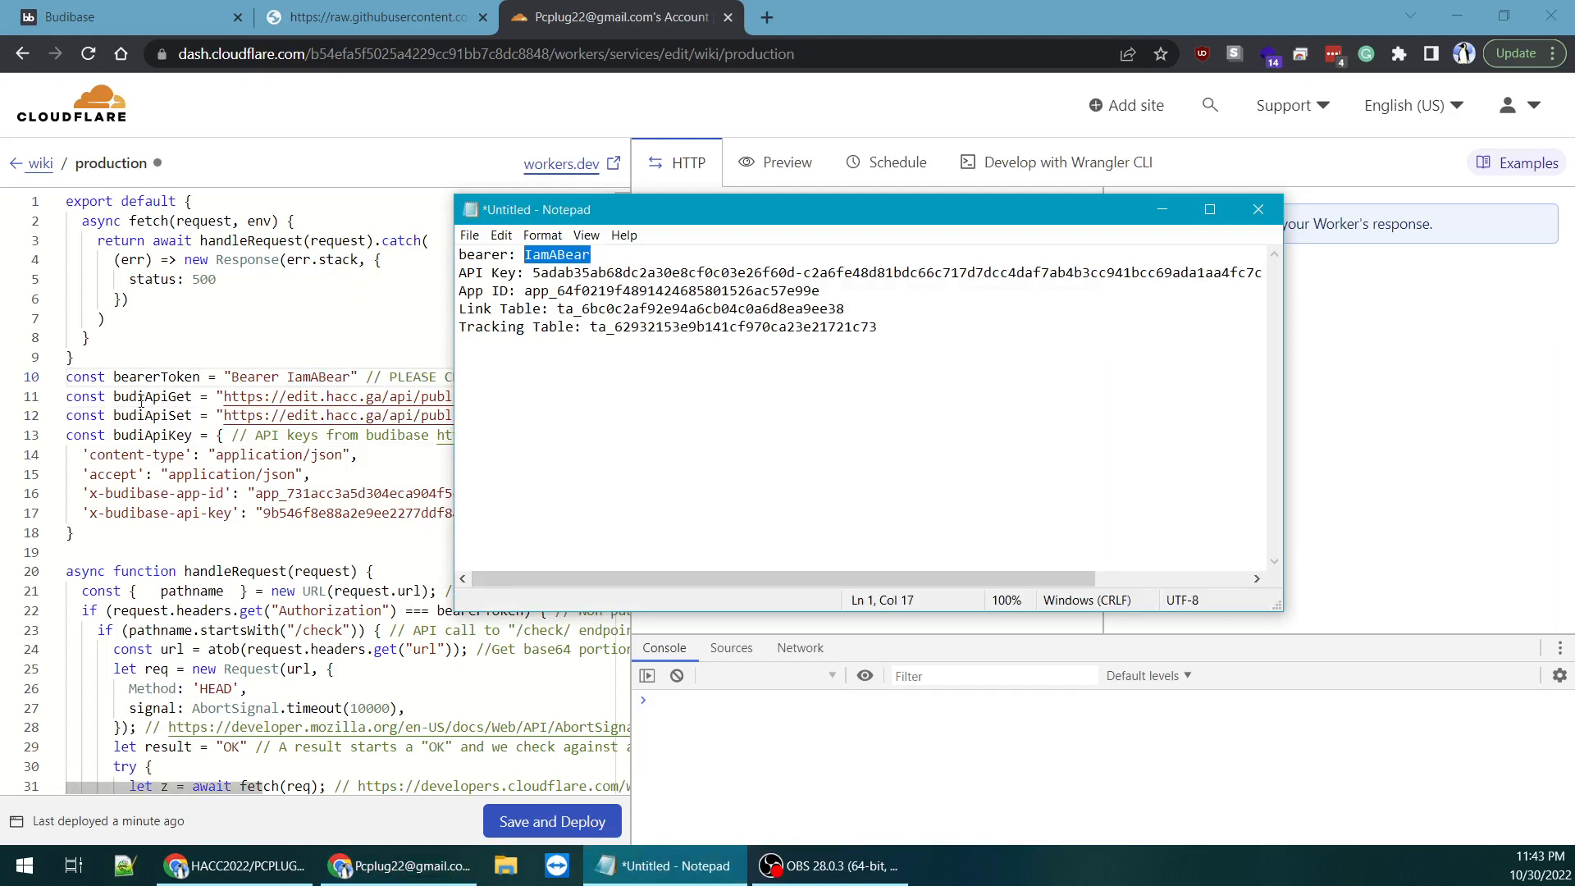
left_click(649, 291)
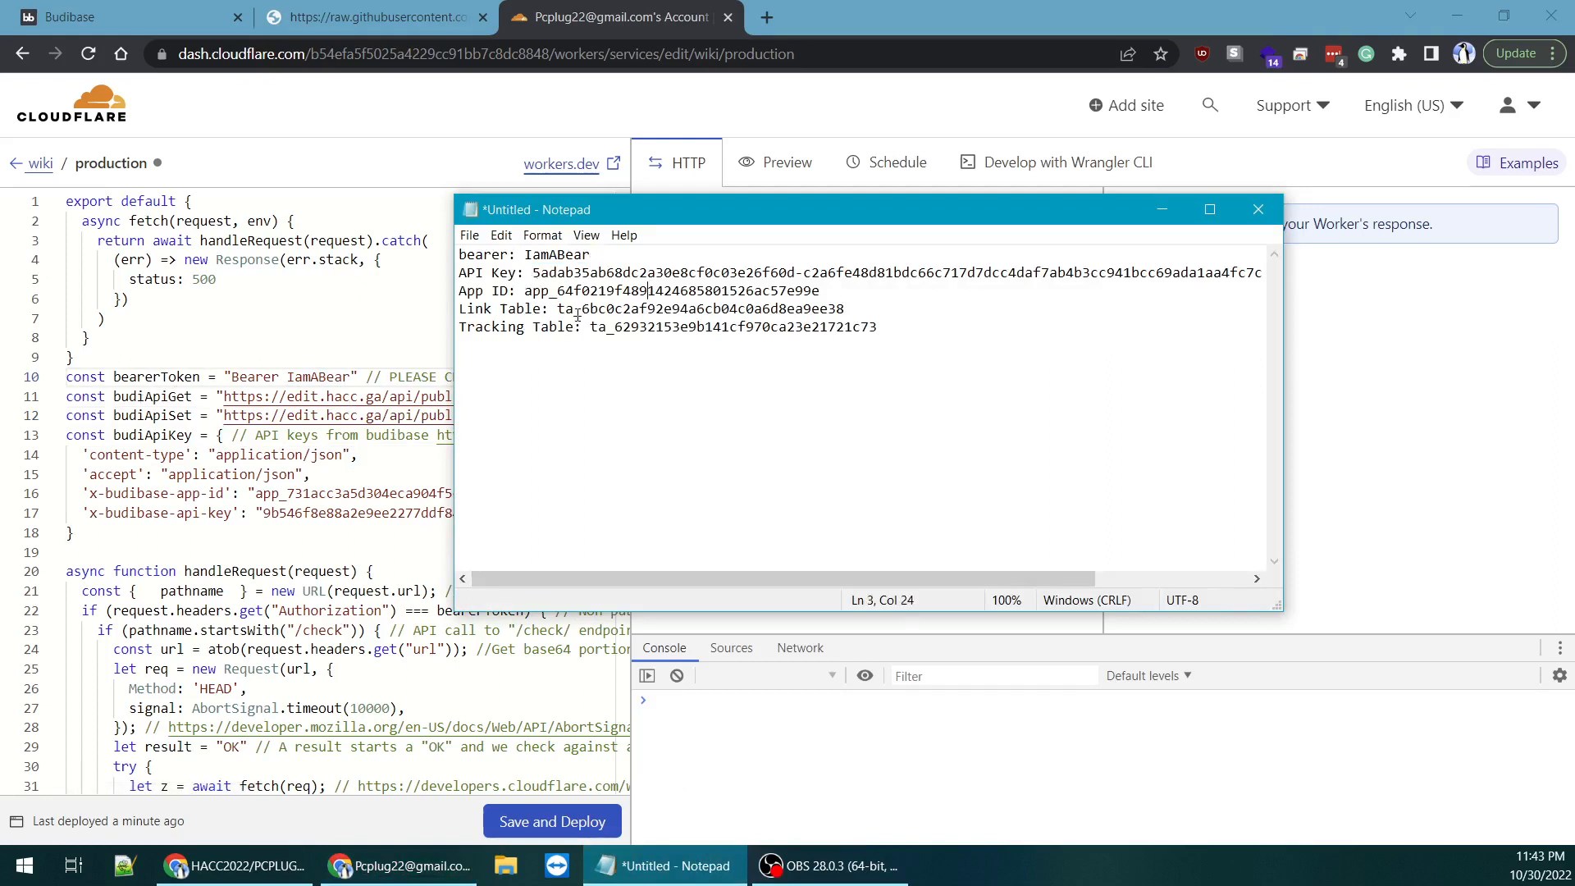
left_click_drag(561, 311, 844, 310)
left_click(357, 536)
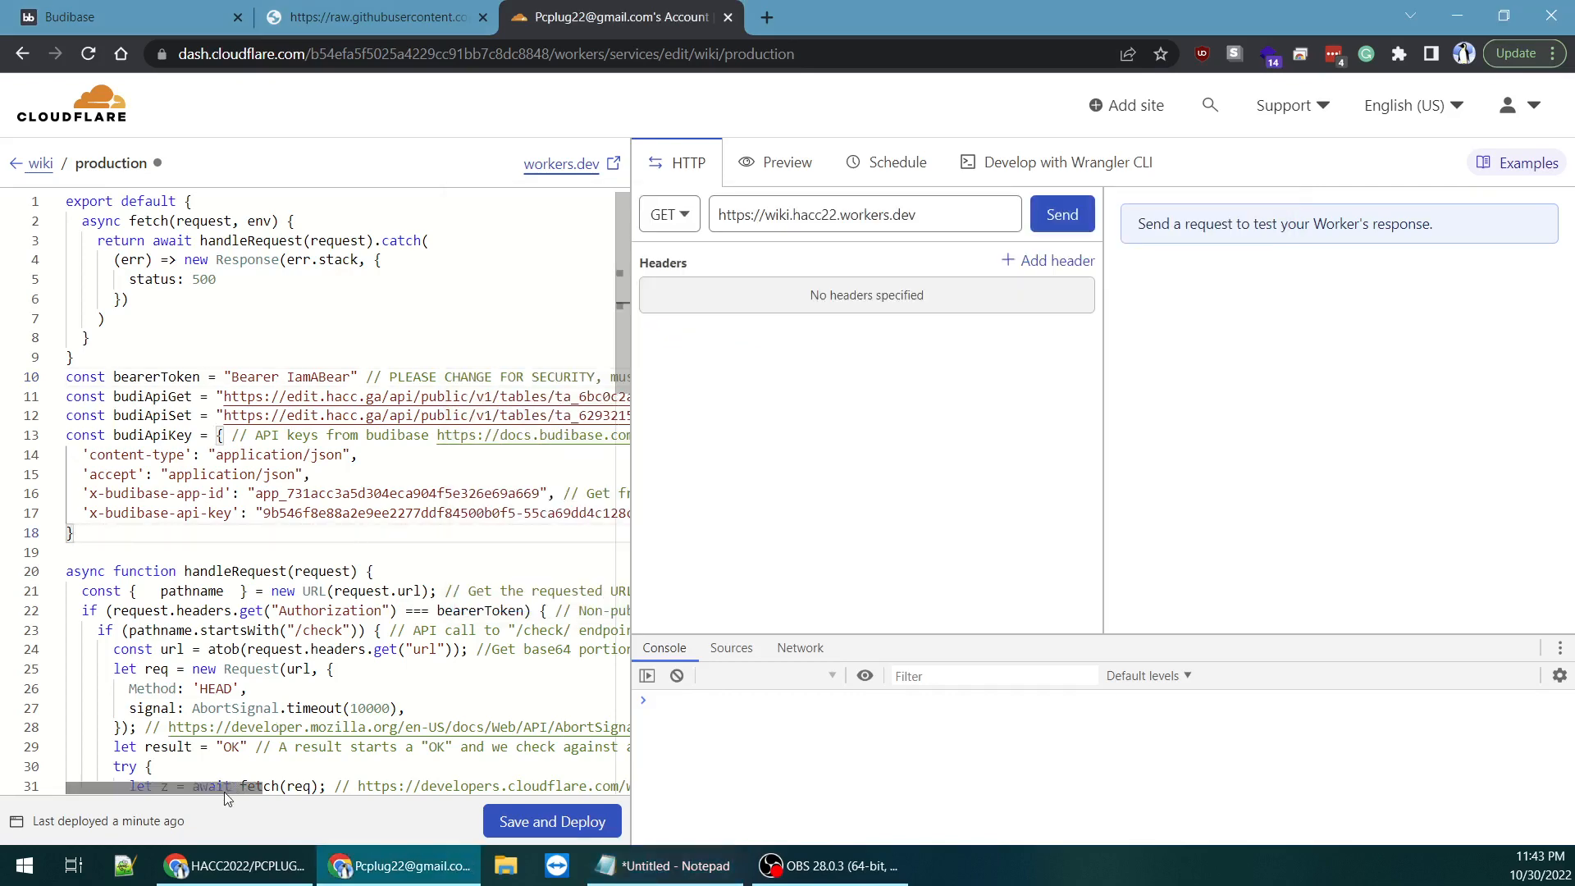
left_click_drag(224, 791, 364, 791)
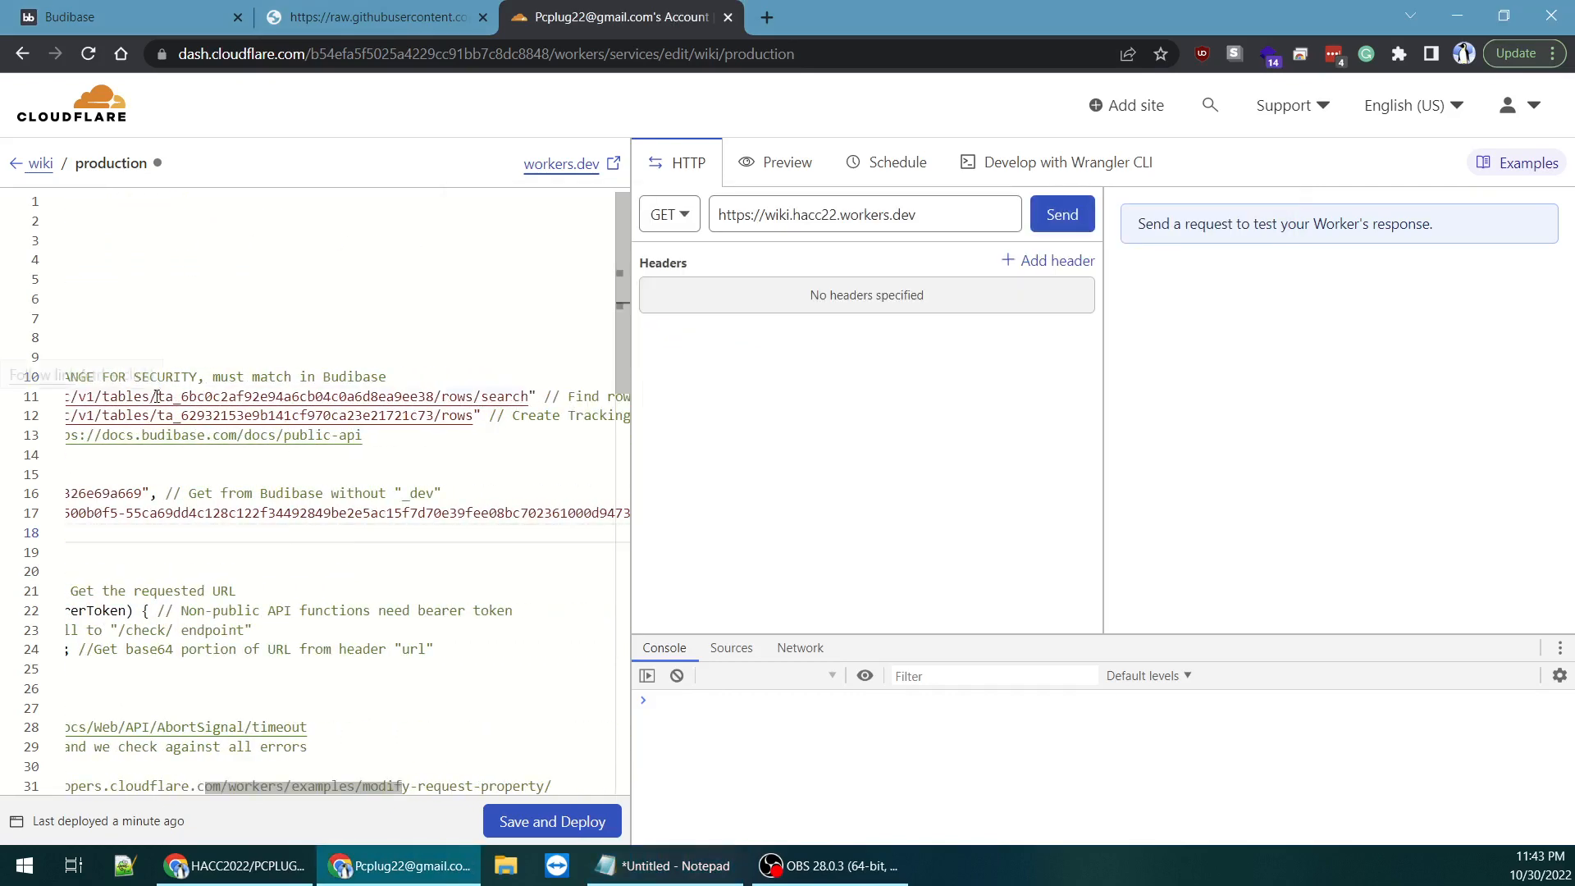
left_click_drag(157, 397, 530, 394)
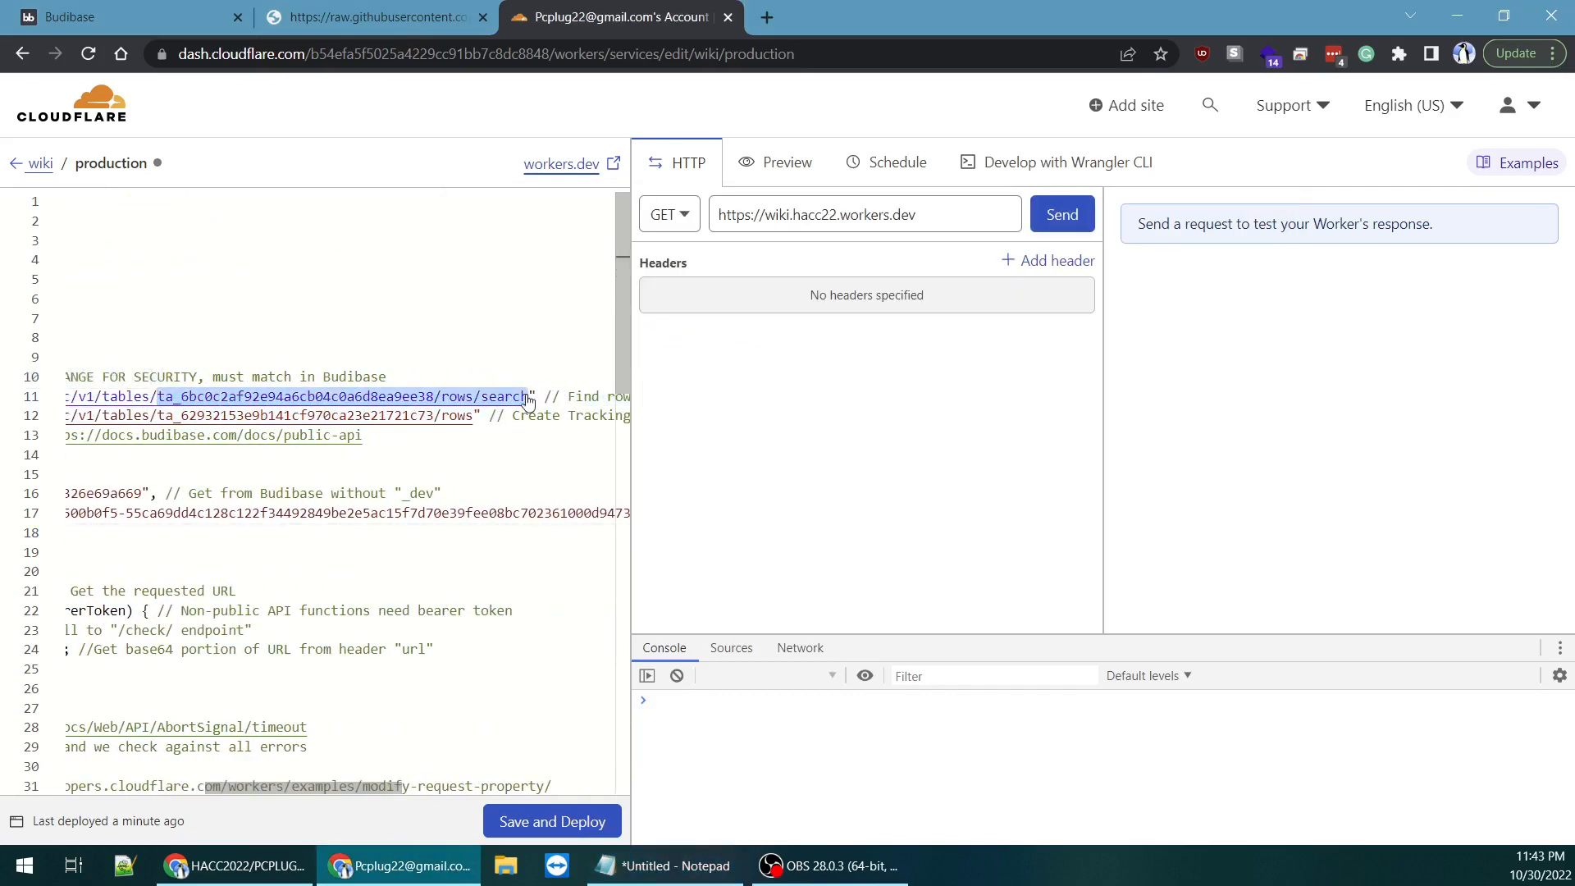
left_click(460, 397)
left_click(429, 398)
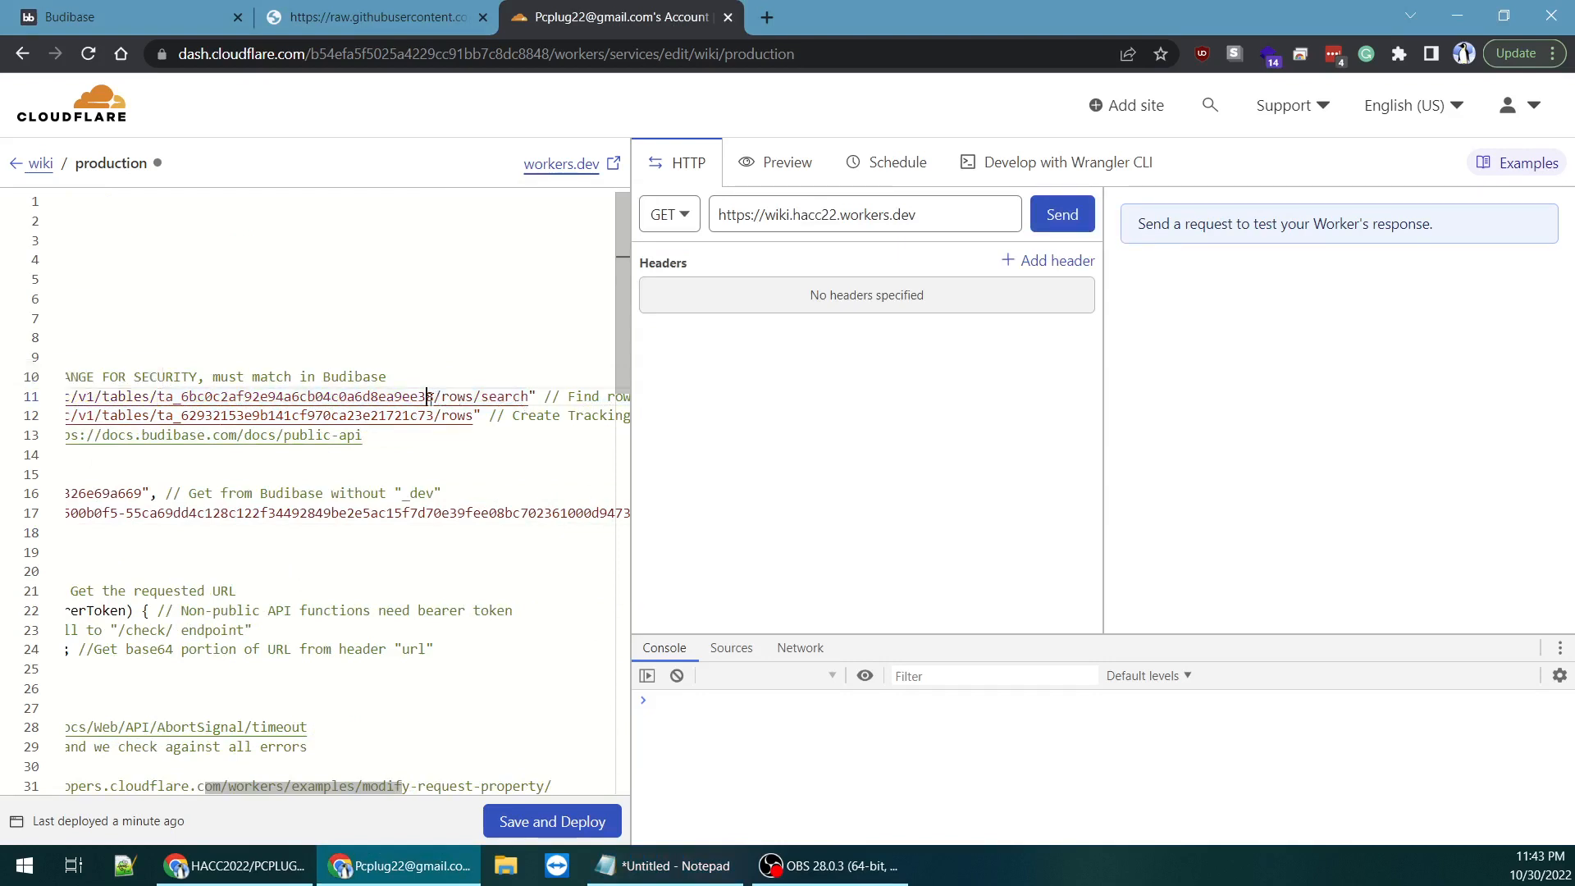
left_click_drag(427, 397, 157, 397)
key("ctrl+c")
key("BackSpace")
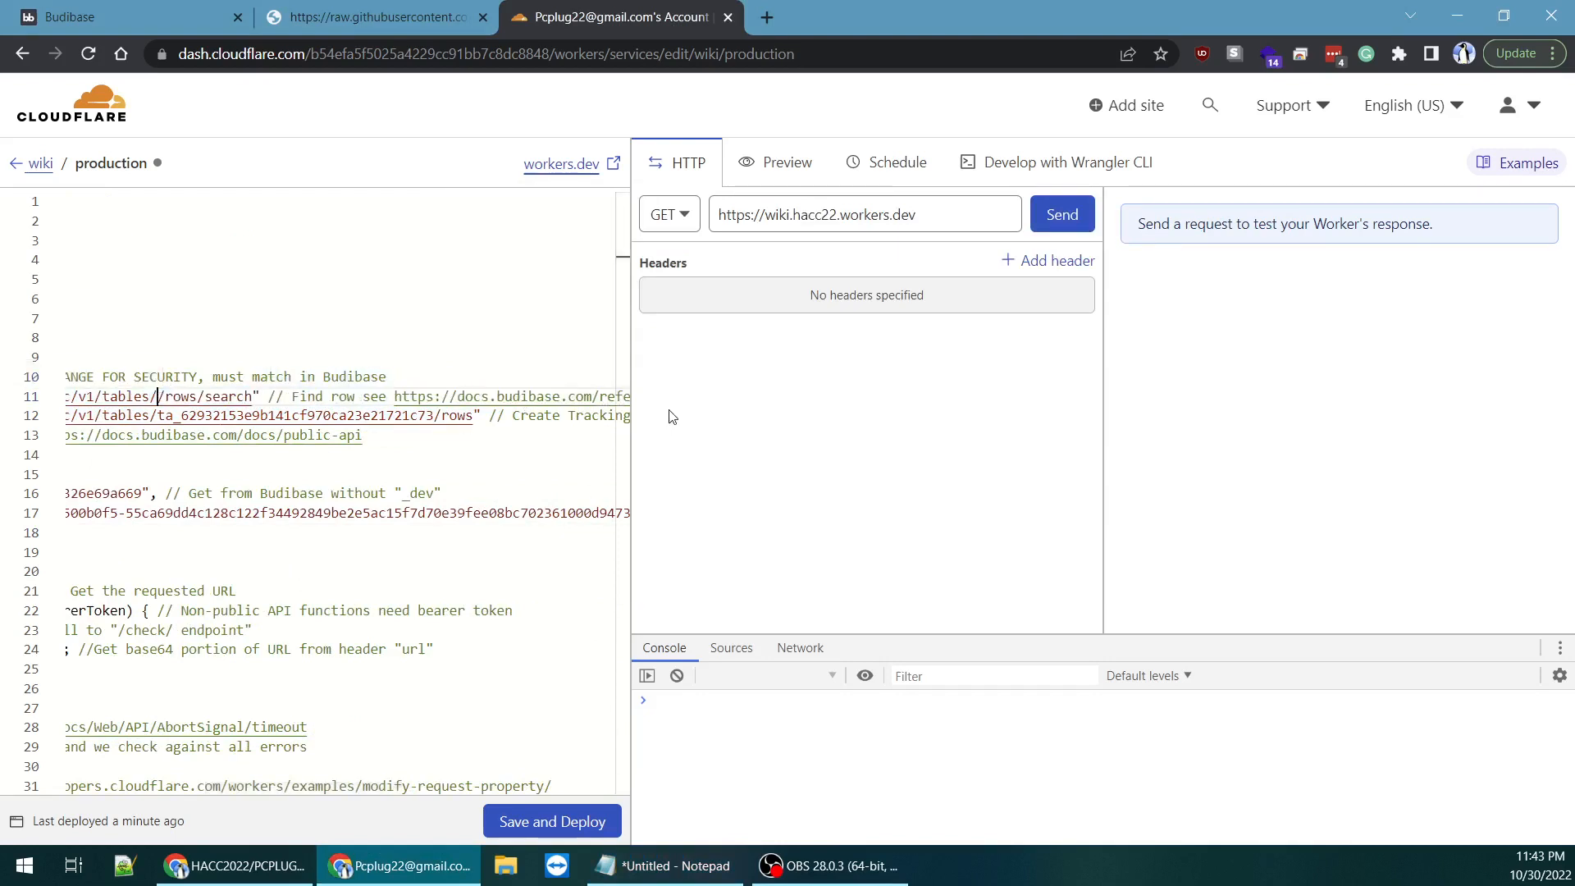
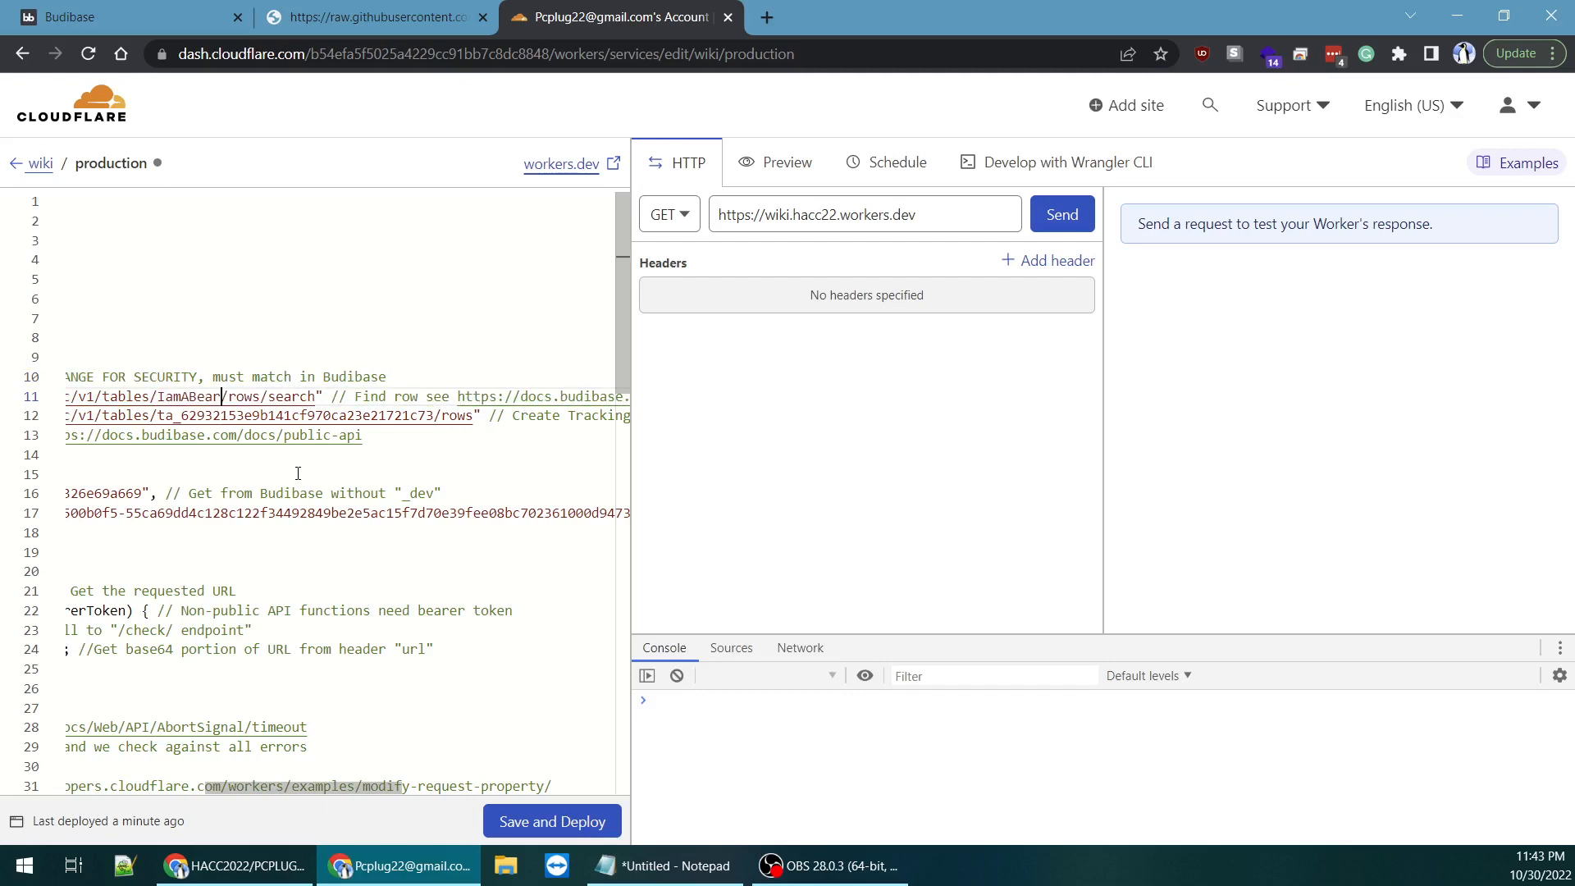
key("ctrl+z")
left_click(632, 871)
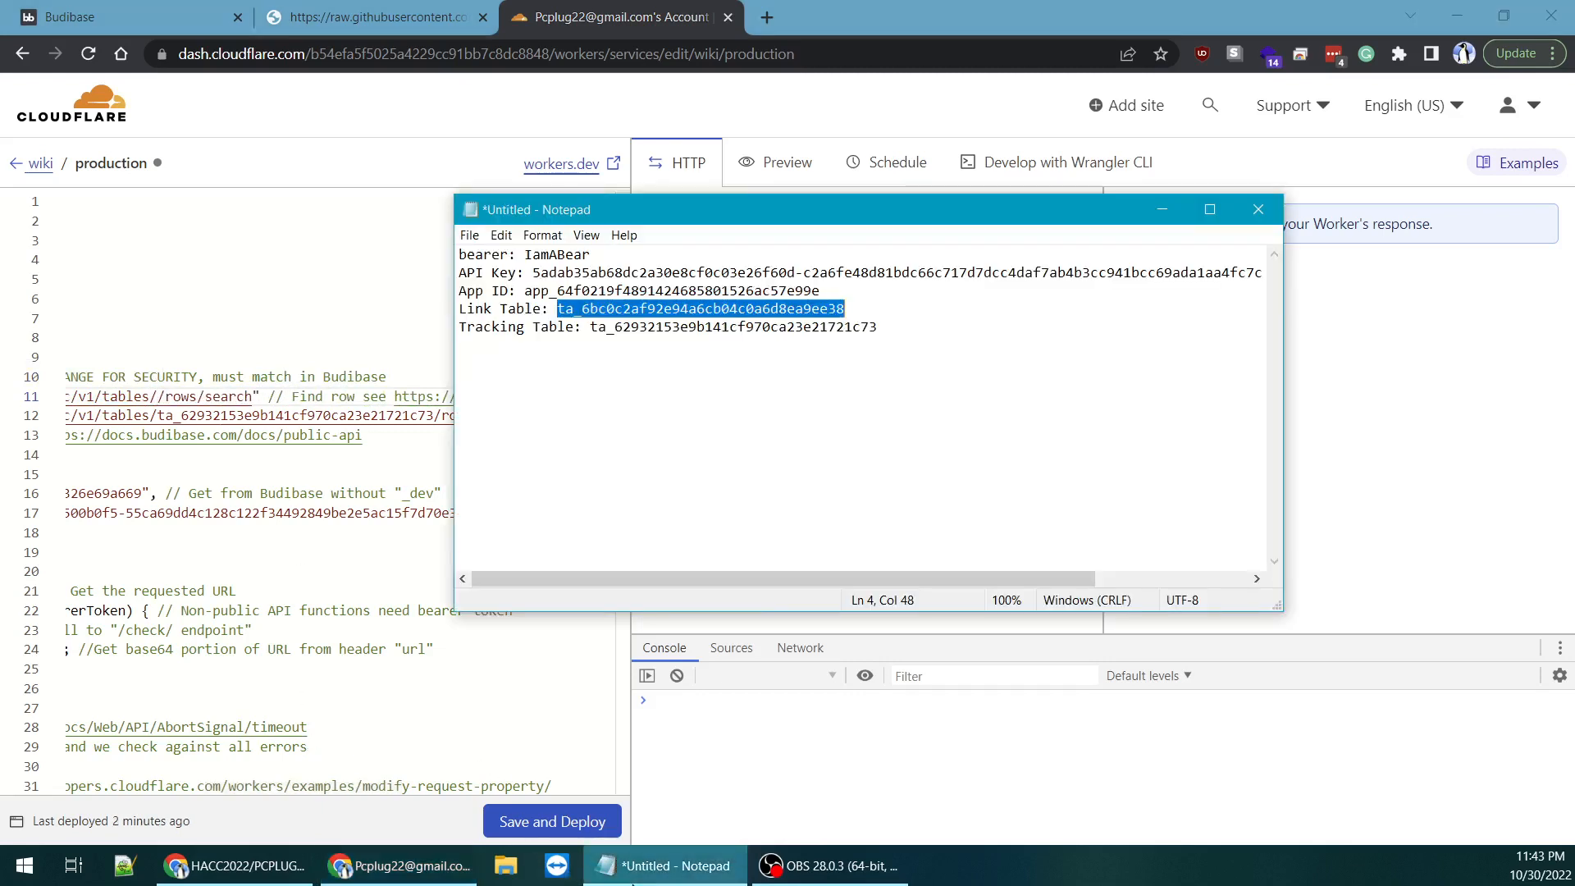
left_click(695, 6)
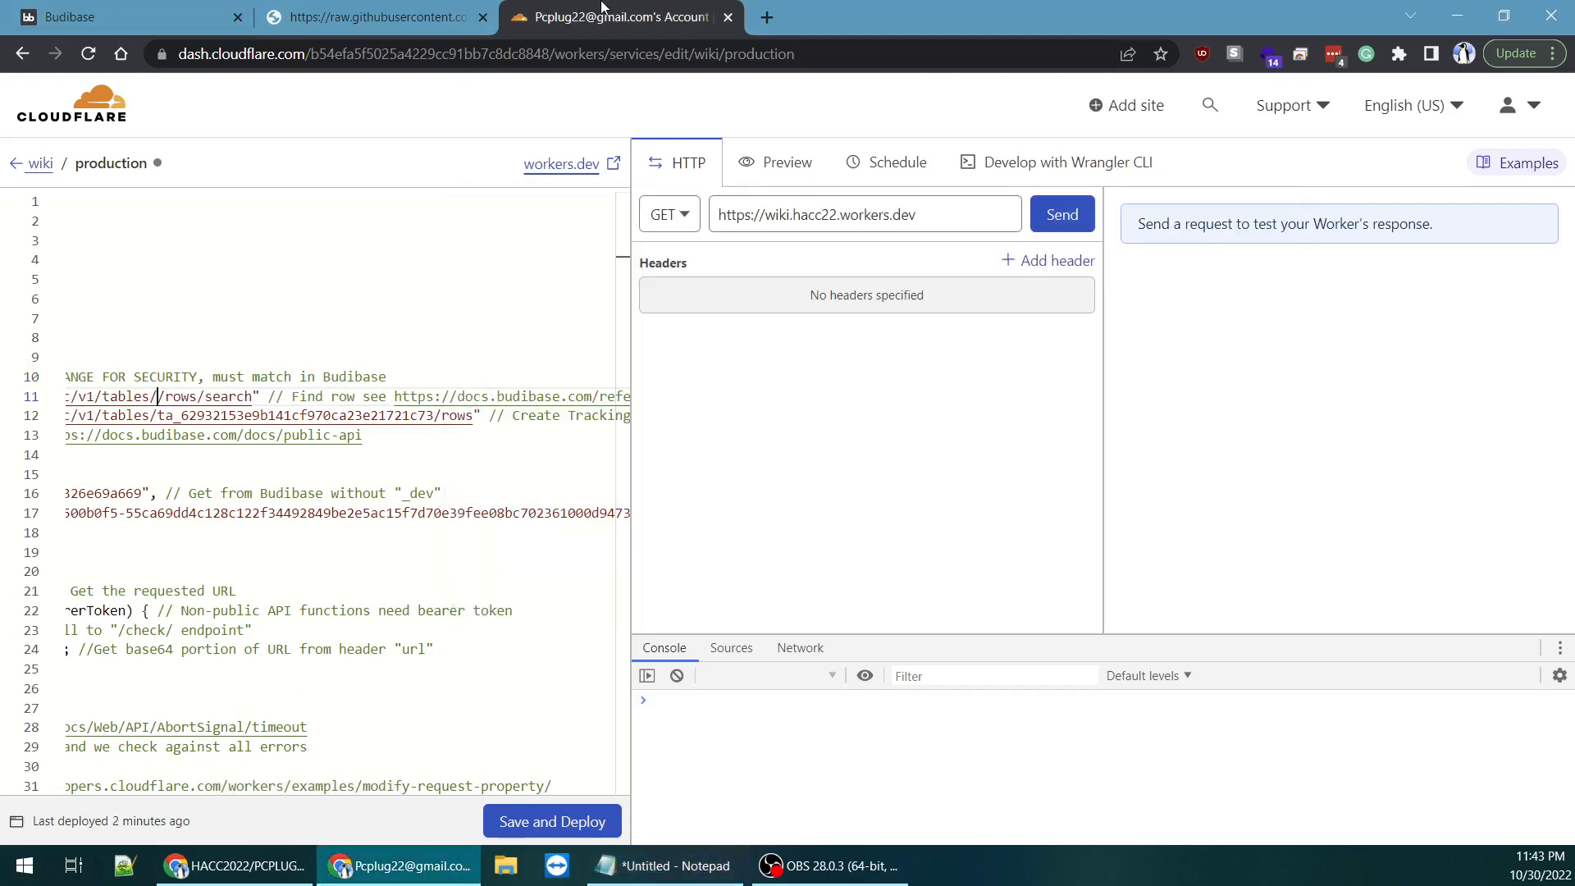
key("ctrl+v")
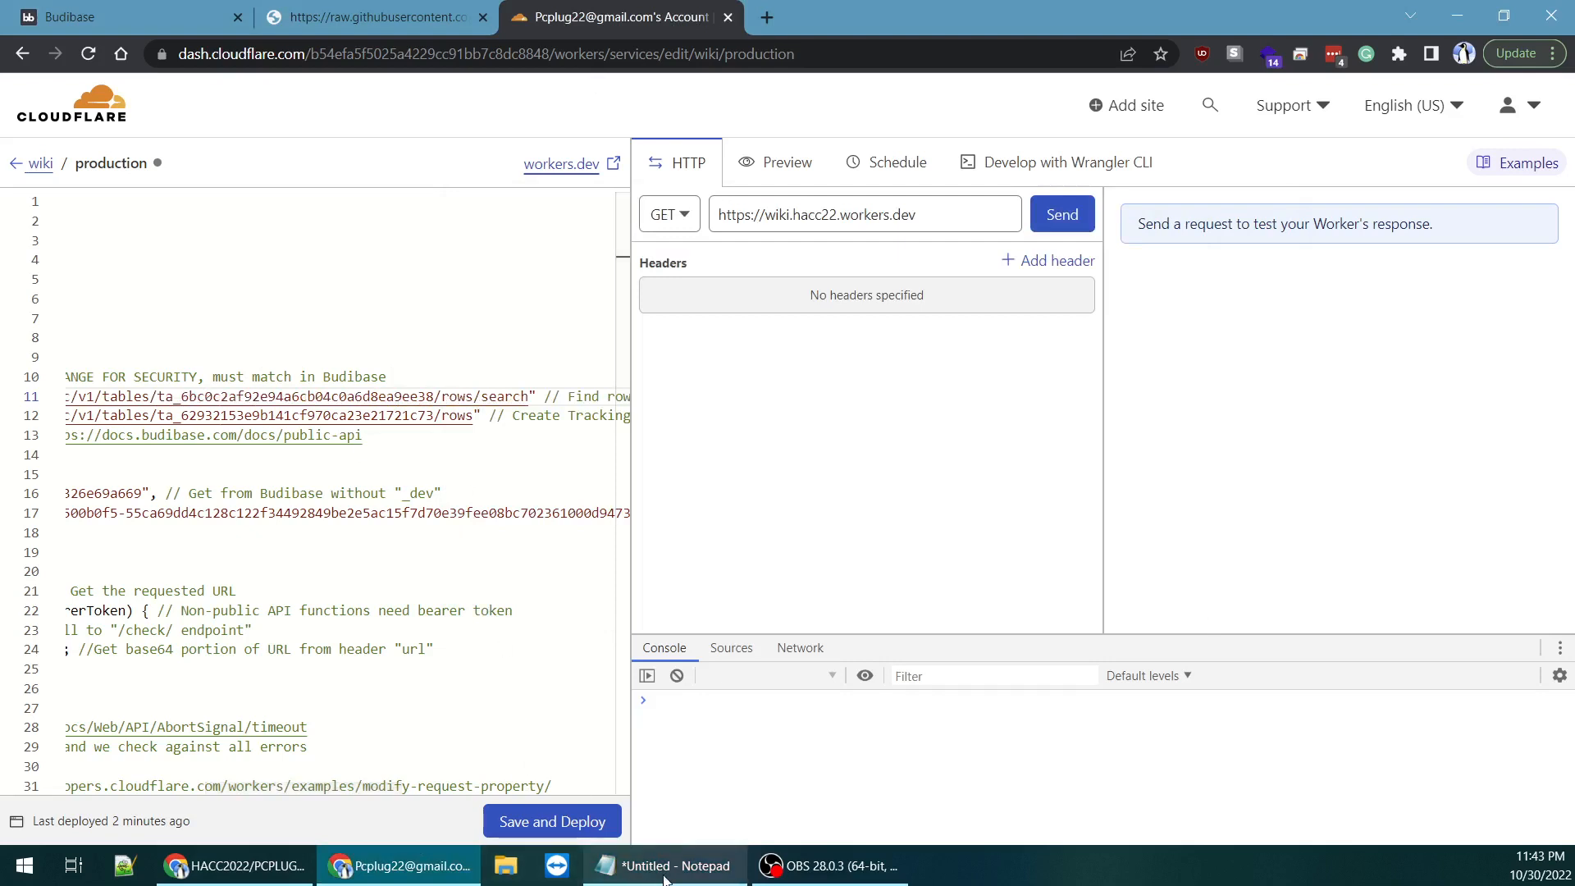
- Replace the table ID in the worker's budiApiSet URL with the Tracking Table ID copied from the Notepad notes
left_click(657, 867)
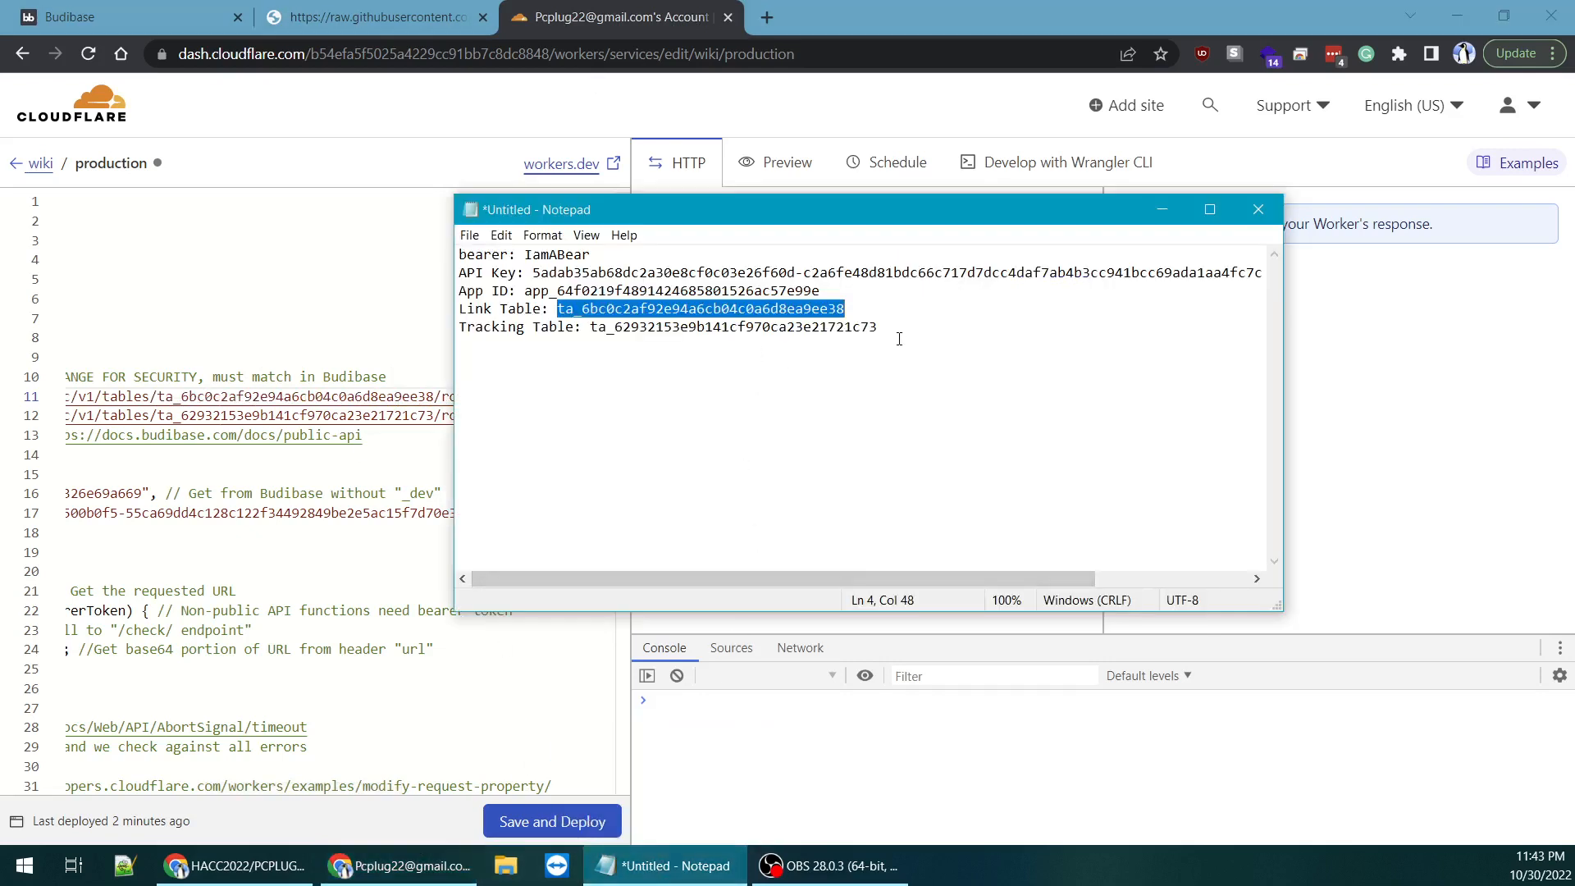
left_click_drag(899, 339, 584, 332)
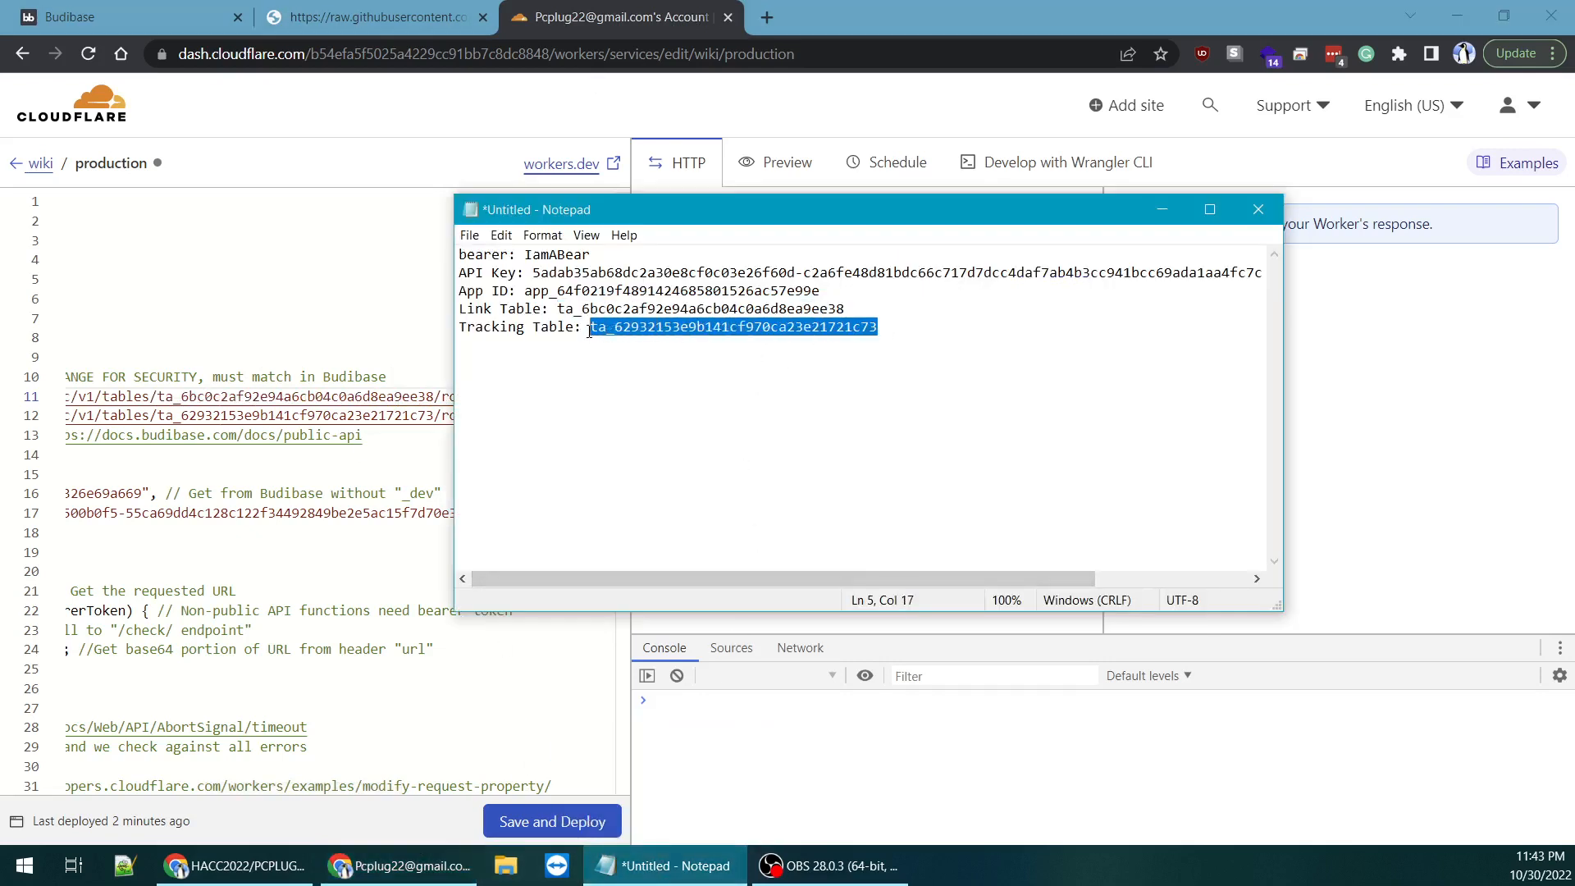
left_click(156, 416)
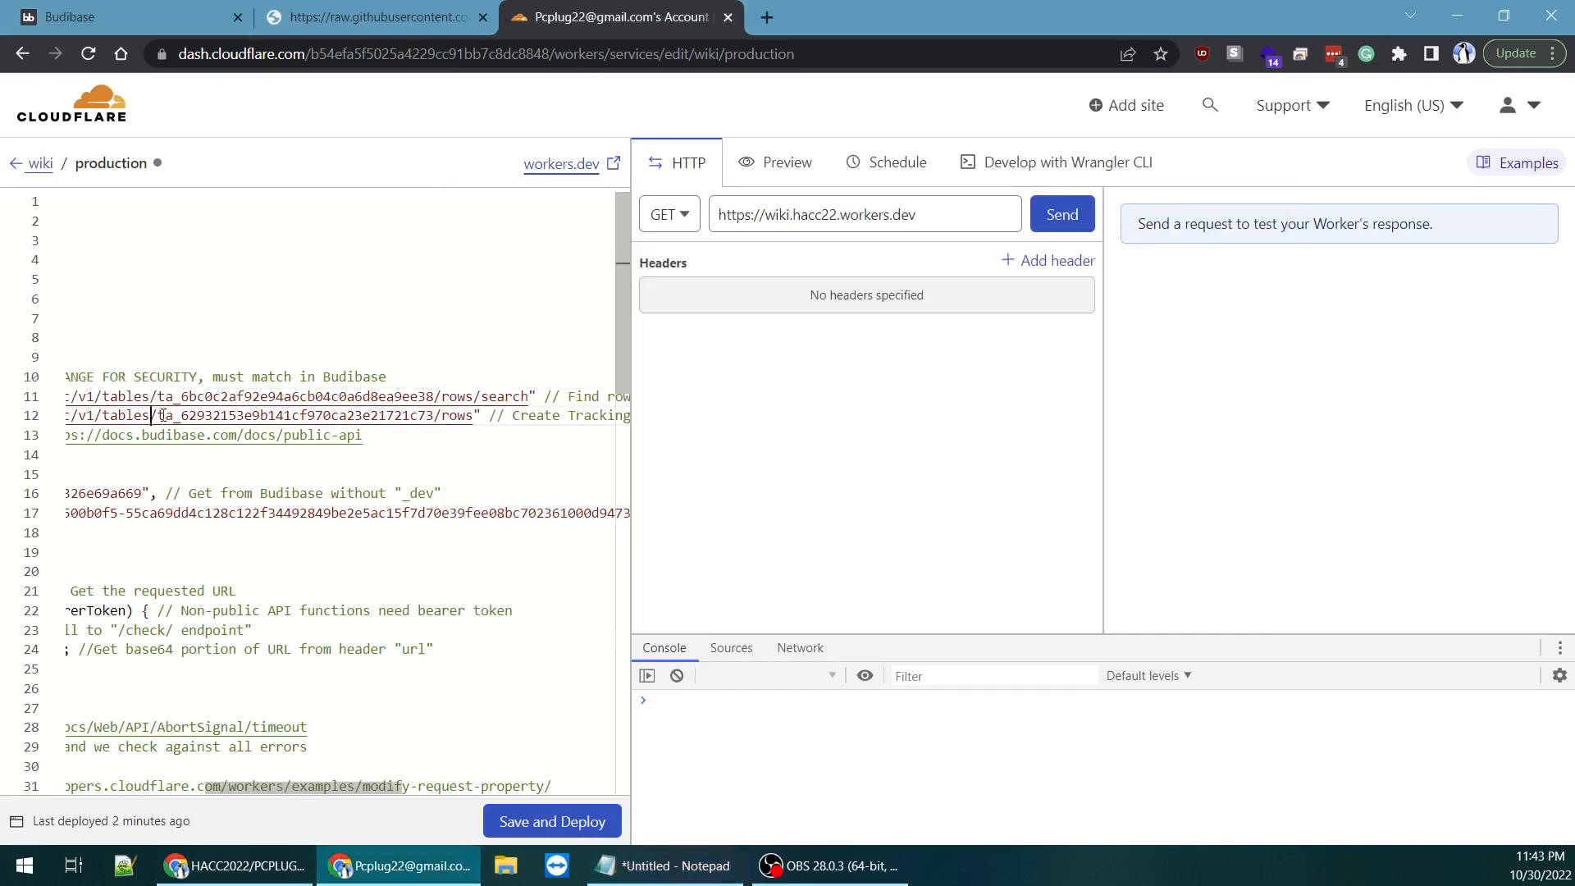
left_click_drag(158, 416, 439, 424)
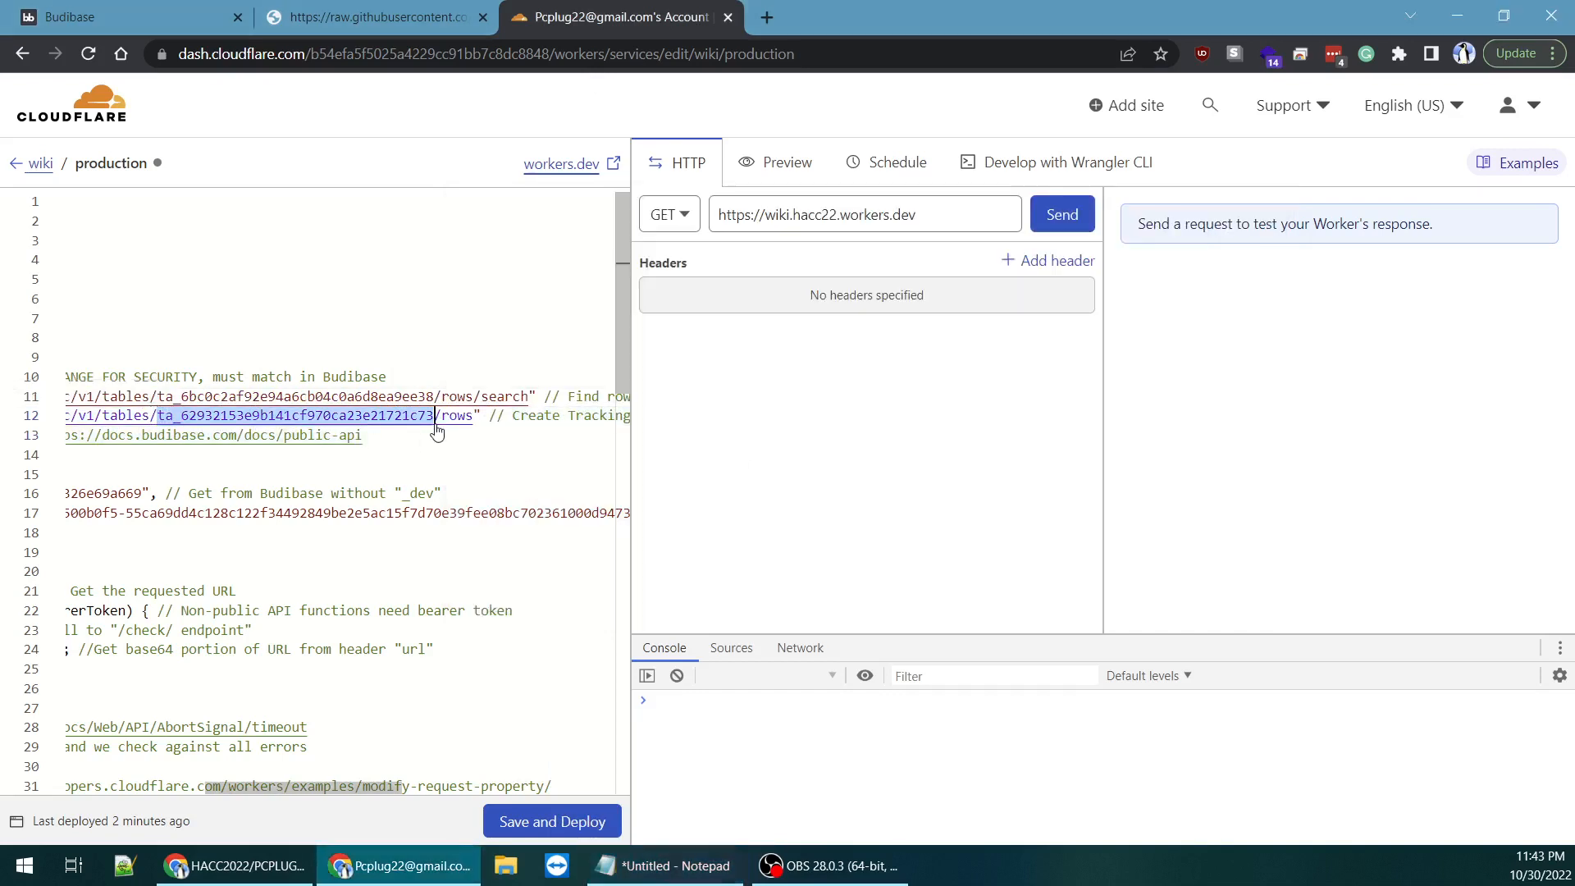
left_click(437, 428)
- Replace the x-budibase-app-id value in the worker's budiApiKey block with the App ID copied from the notes
left_click_drag(293, 789, 73, 754)
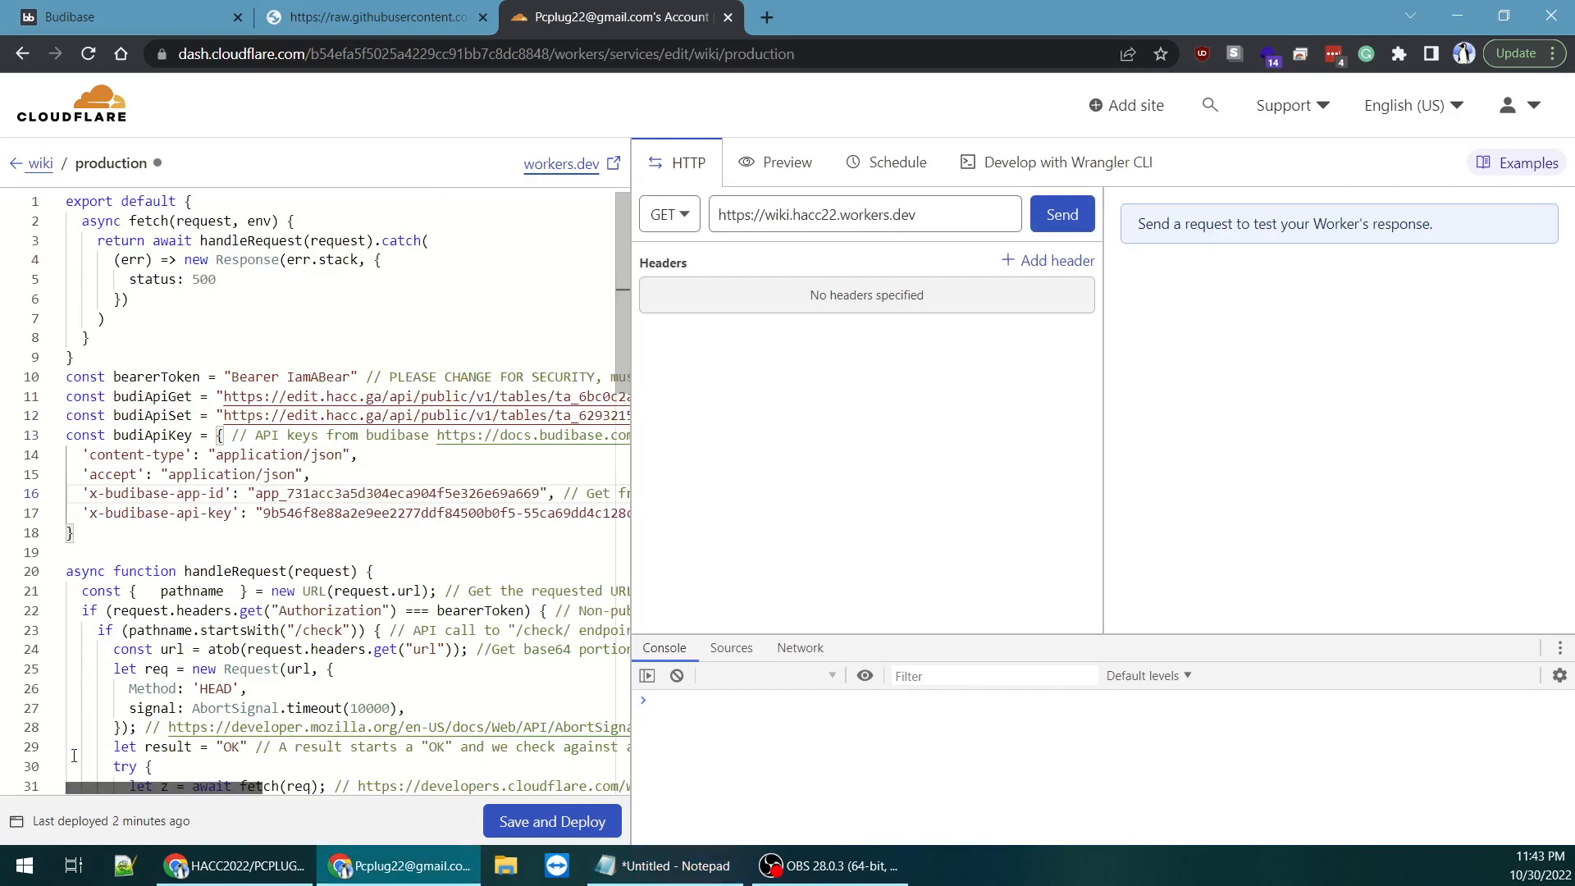
double_click(398, 492)
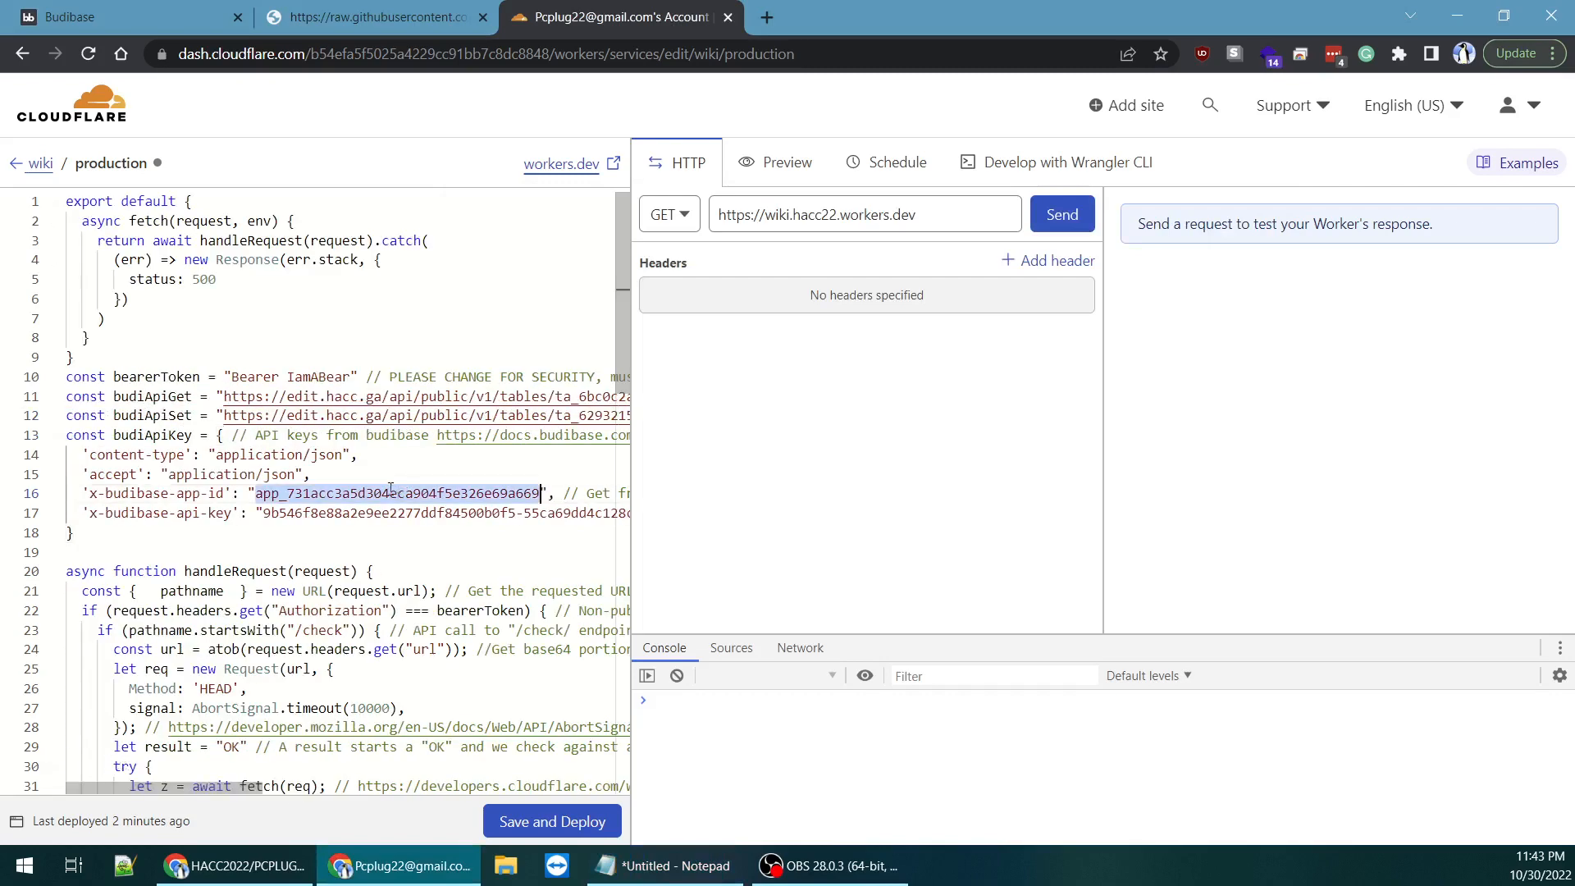
double_click(387, 514)
left_click(368, 497)
left_click(666, 866)
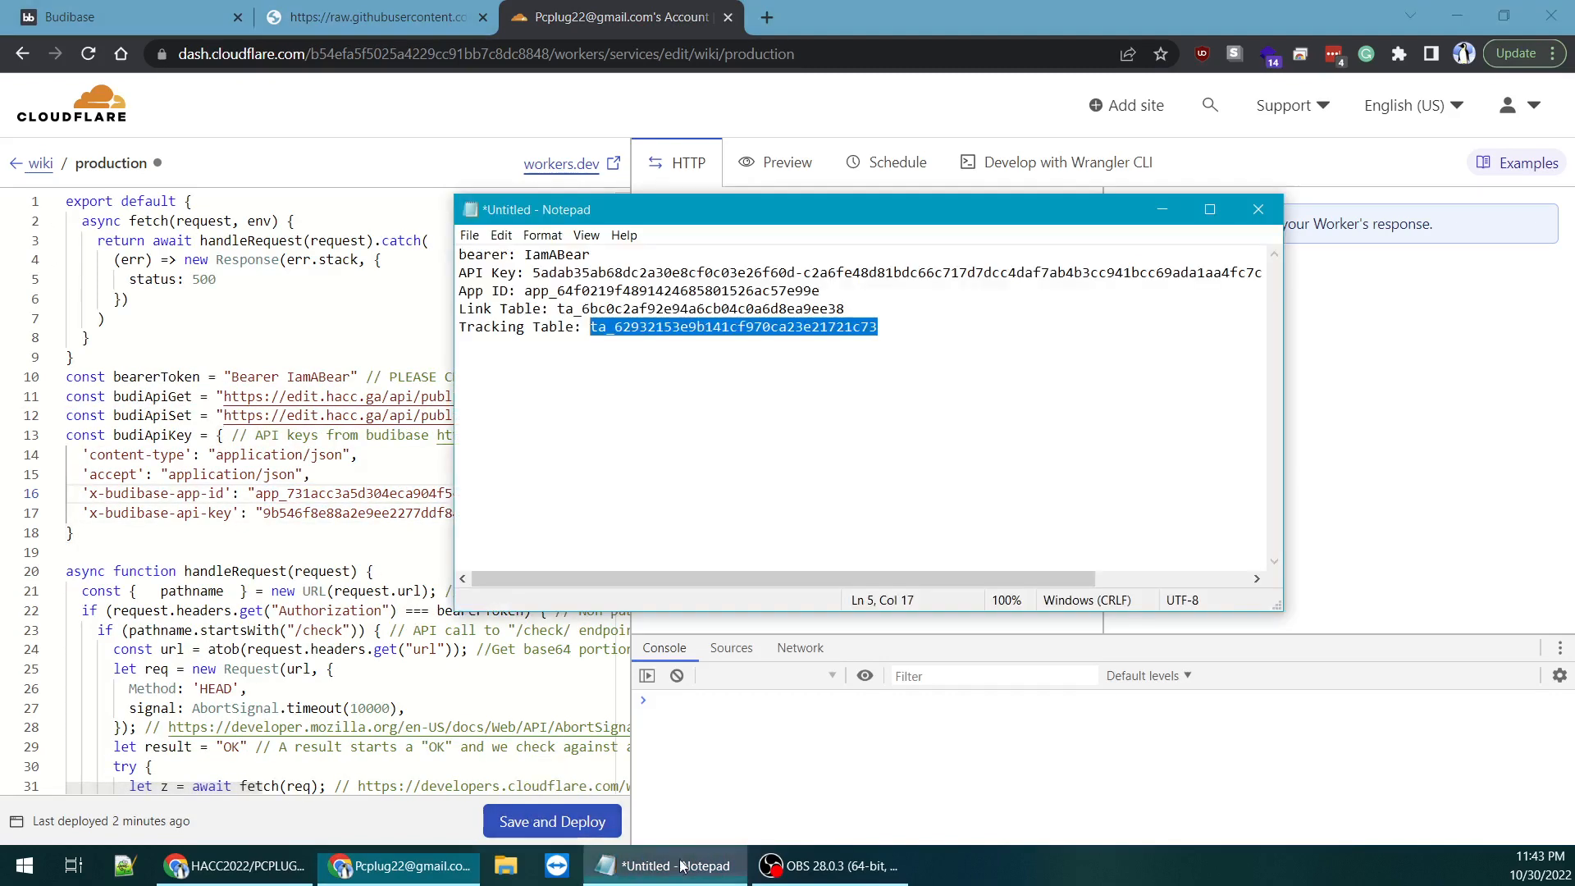
left_click_drag(525, 291, 904, 295)
key("ctrl+c")
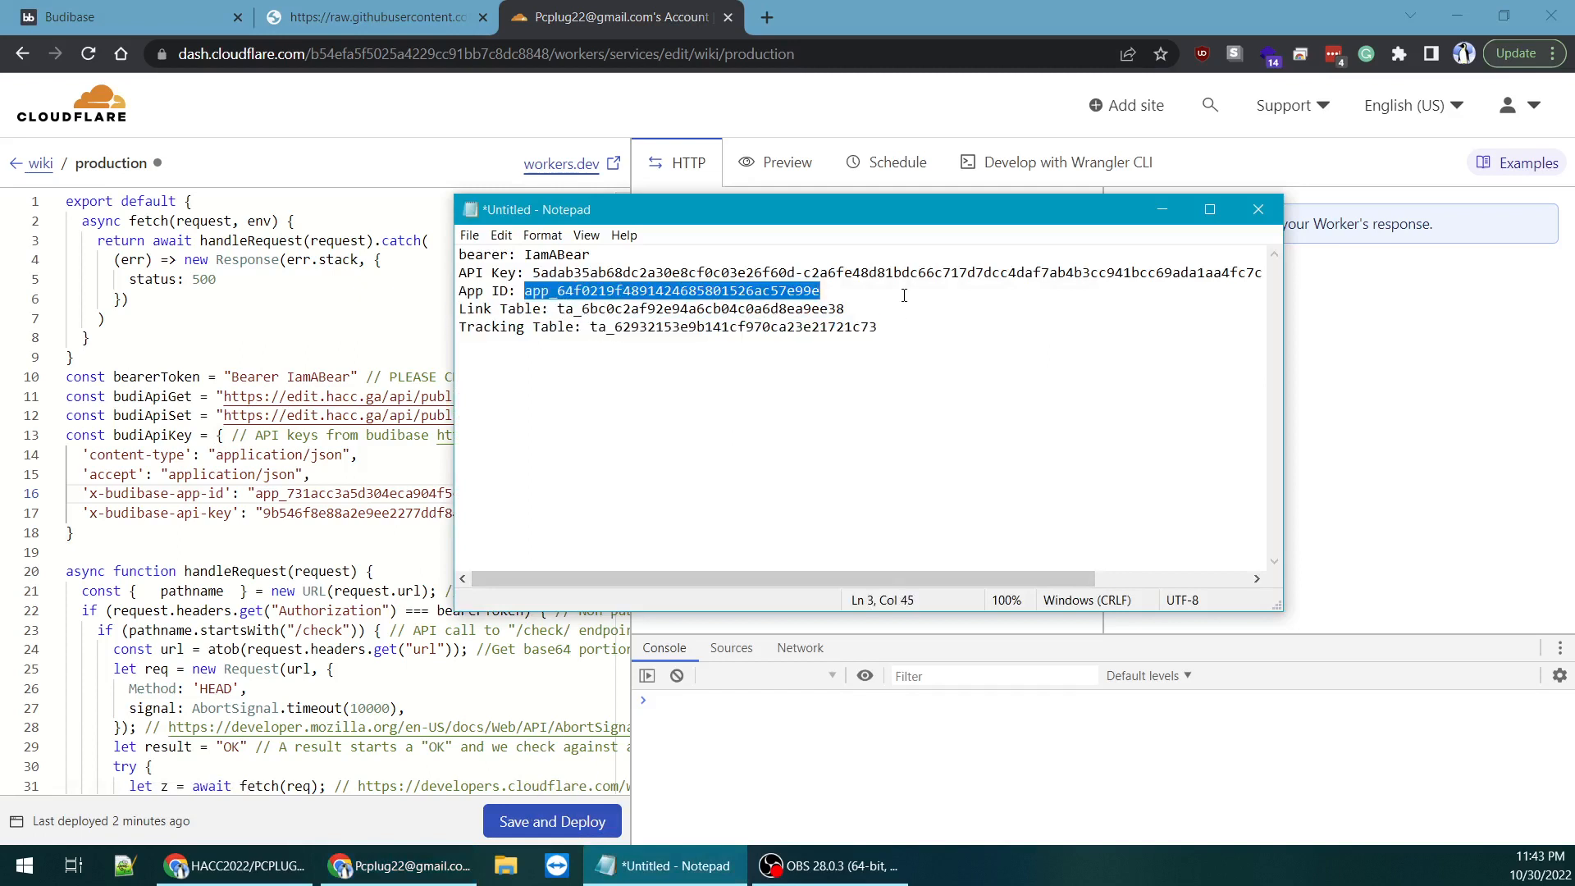
key("alt+Tab")
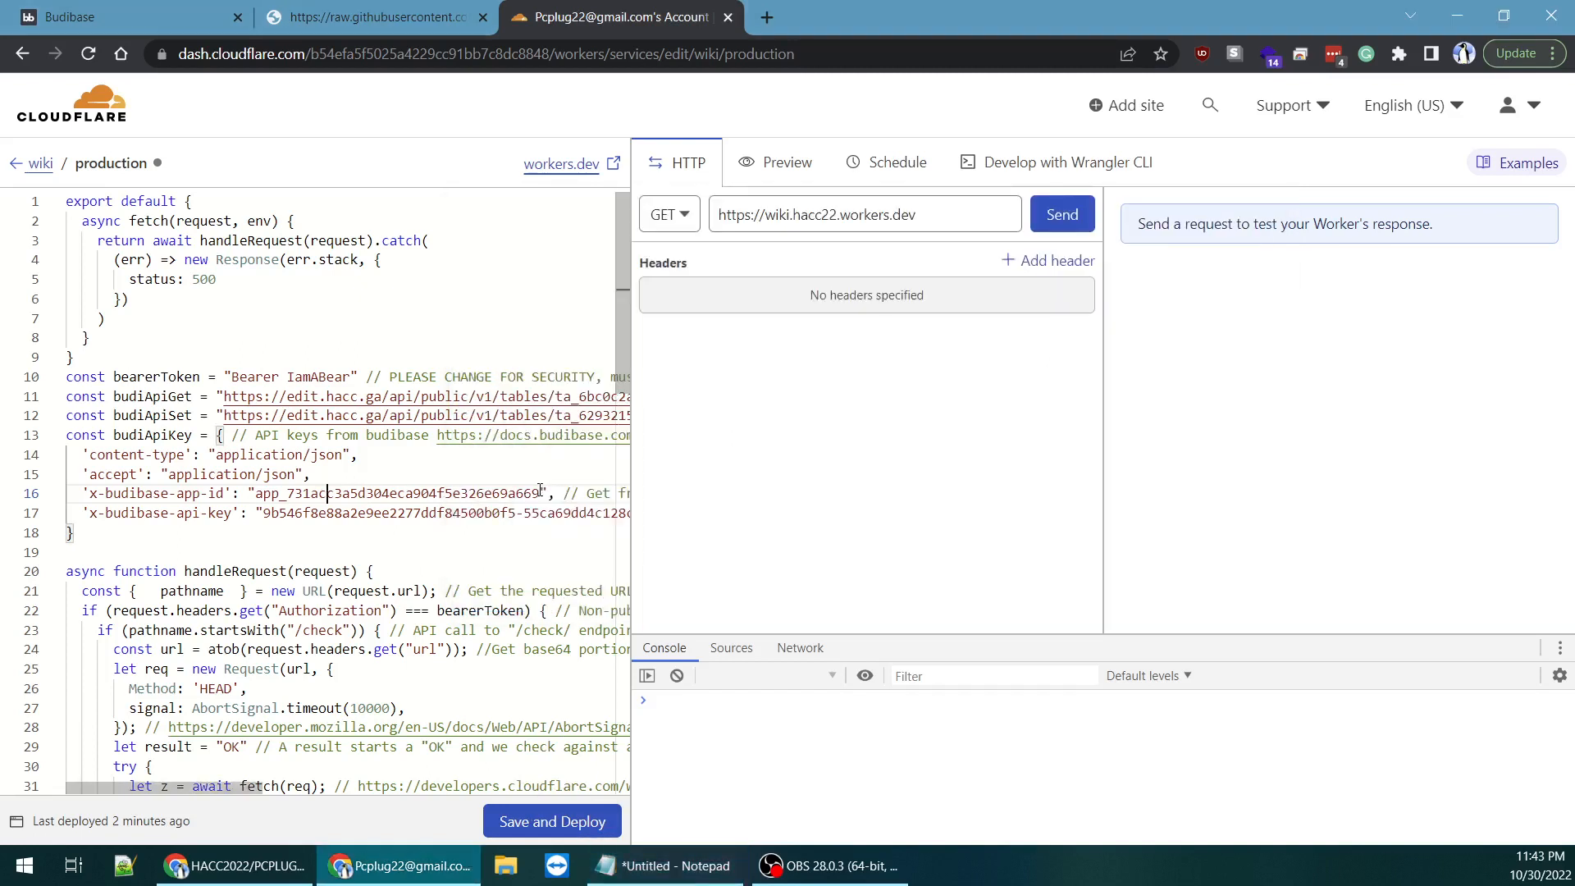
left_click_drag(540, 490, 254, 492)
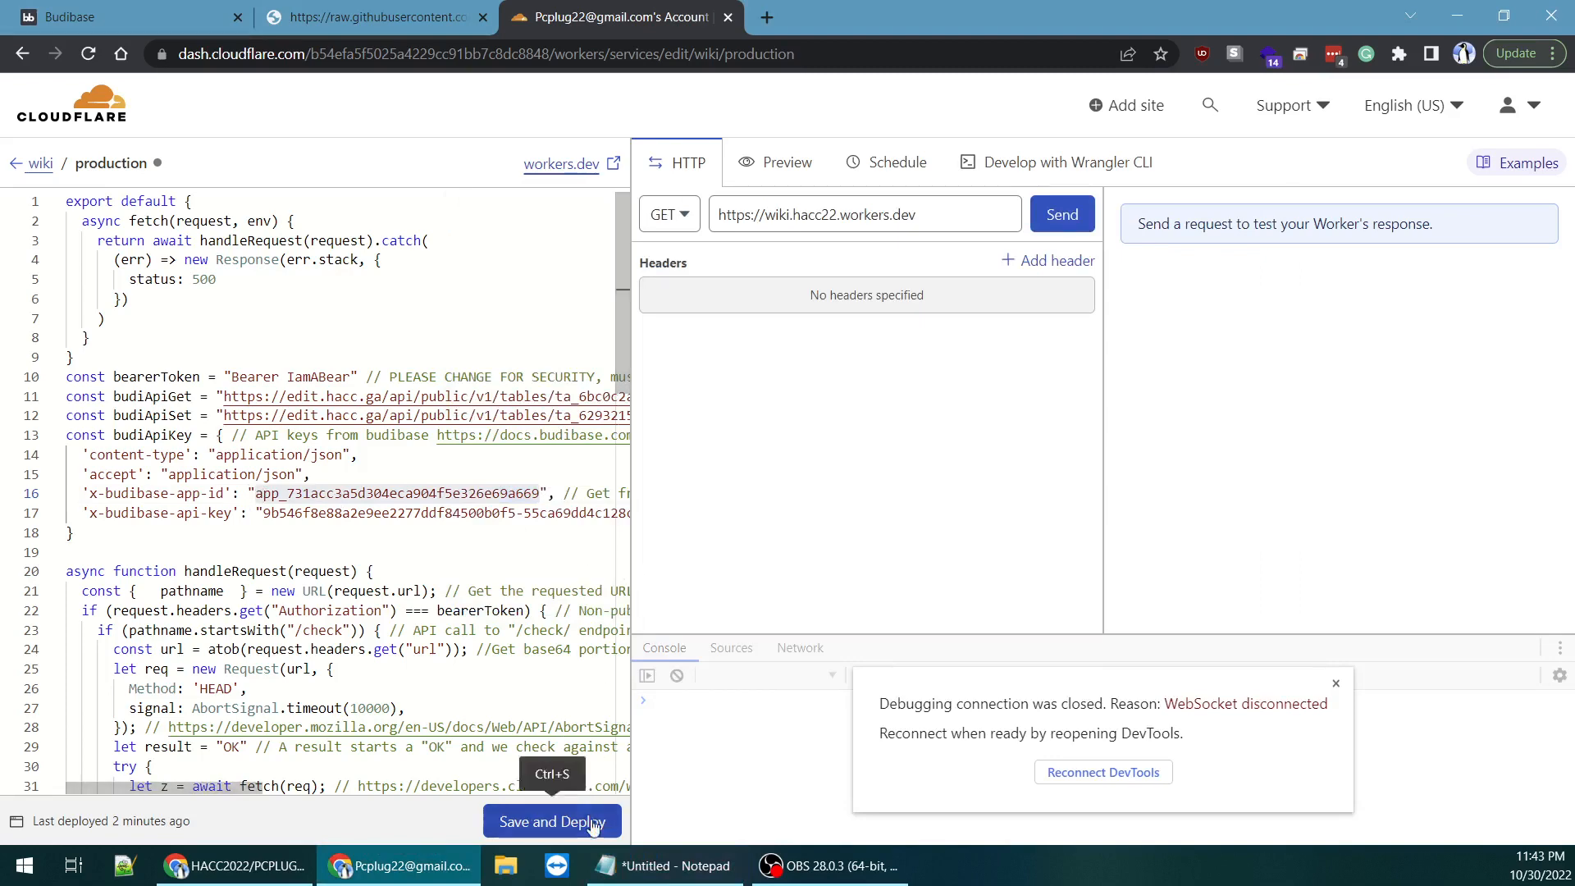
left_click(611, 866)
left_click(617, 6)
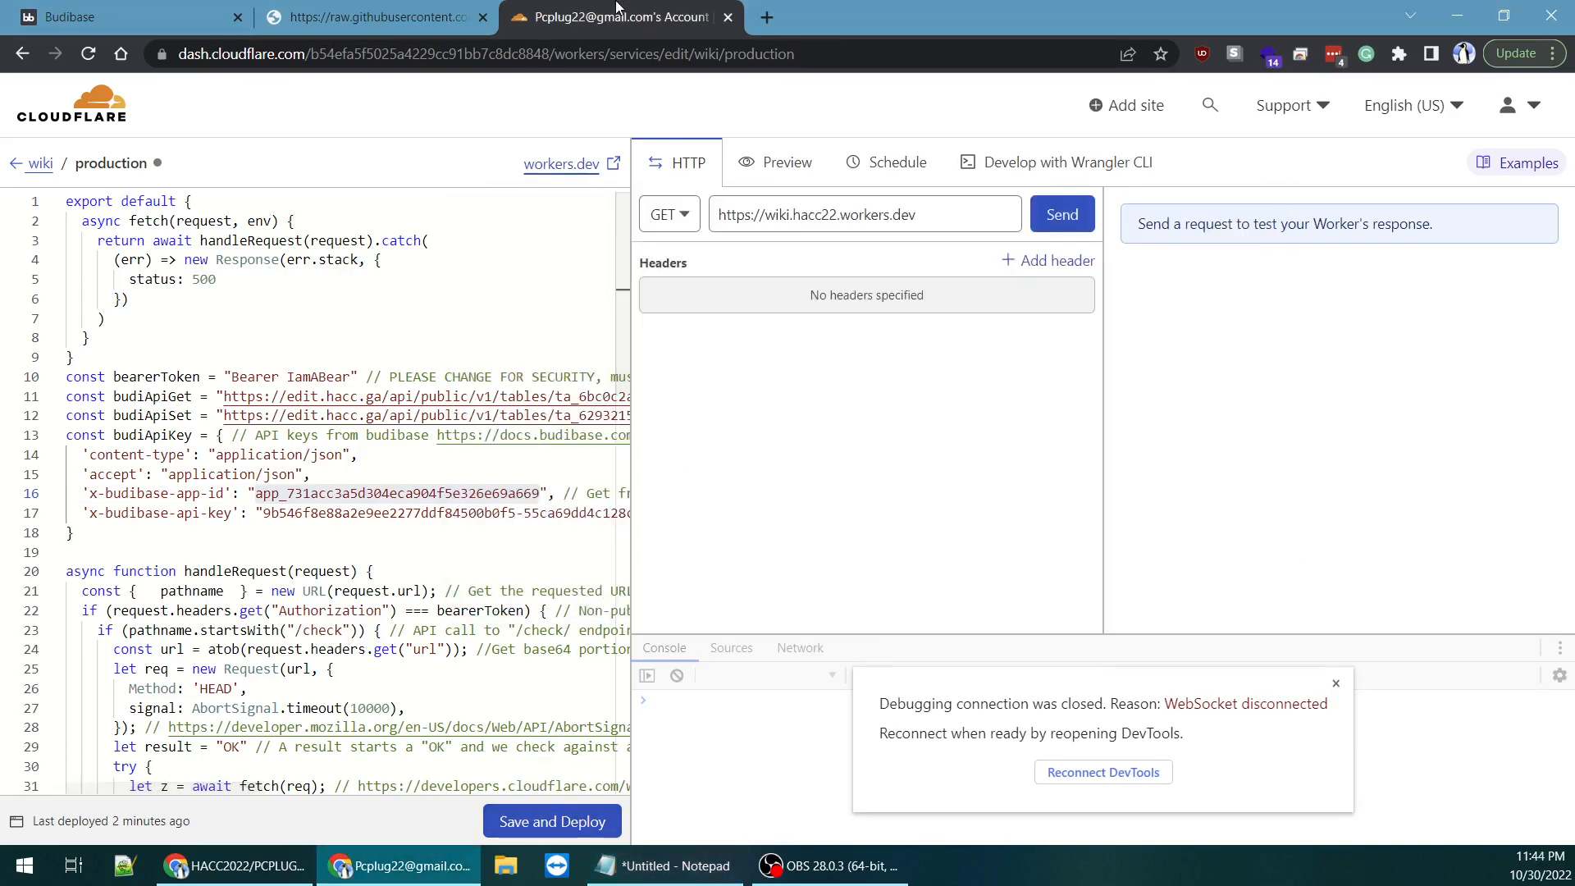
left_click(673, 866)
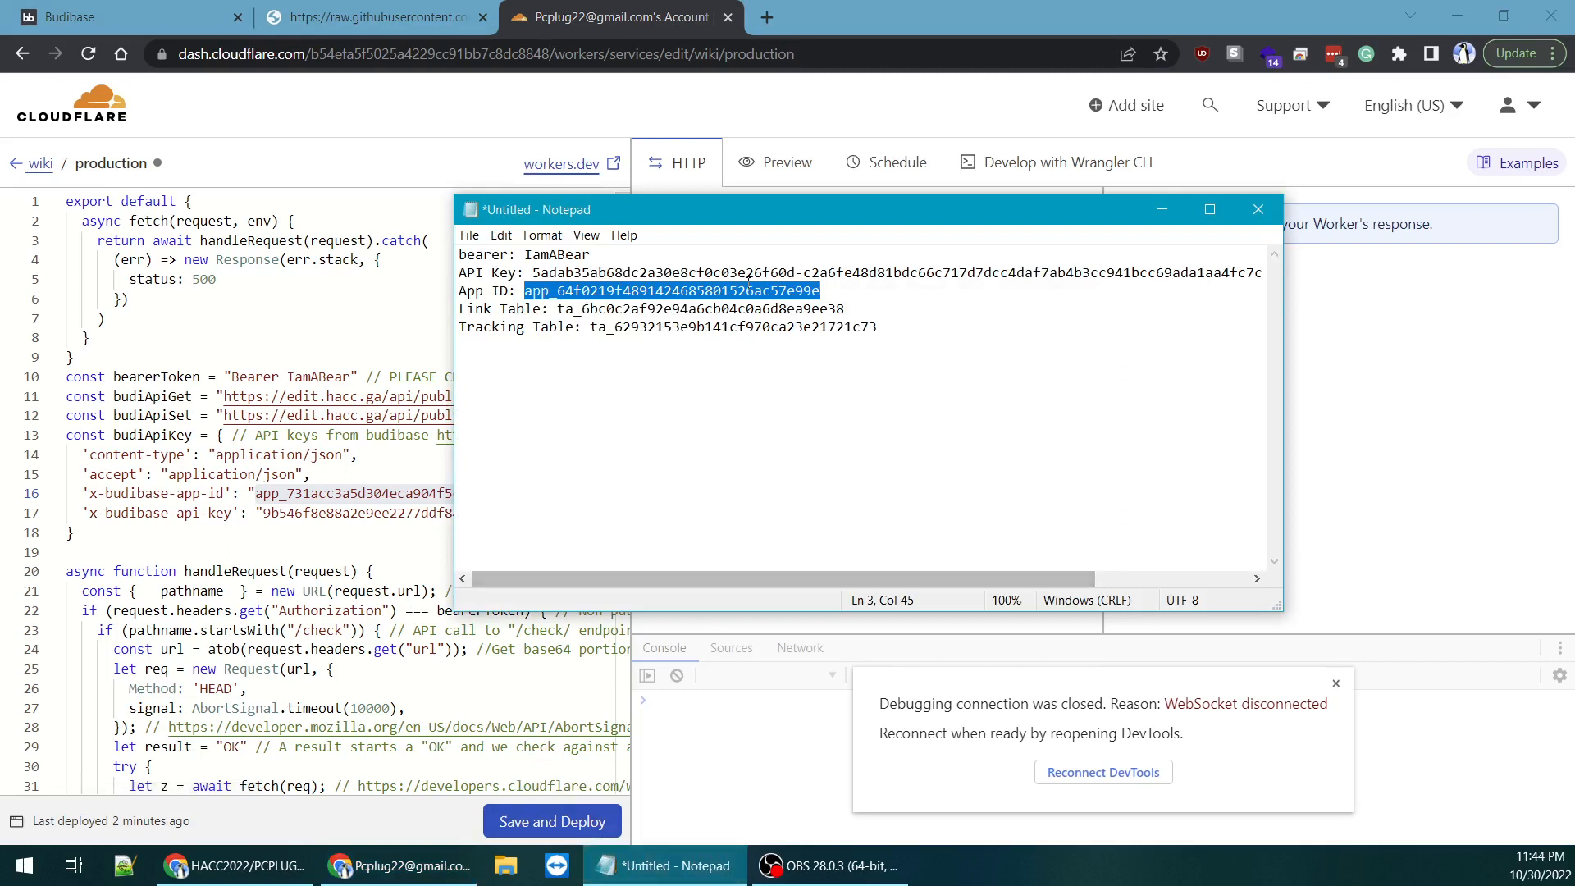
left_click(399, 865)
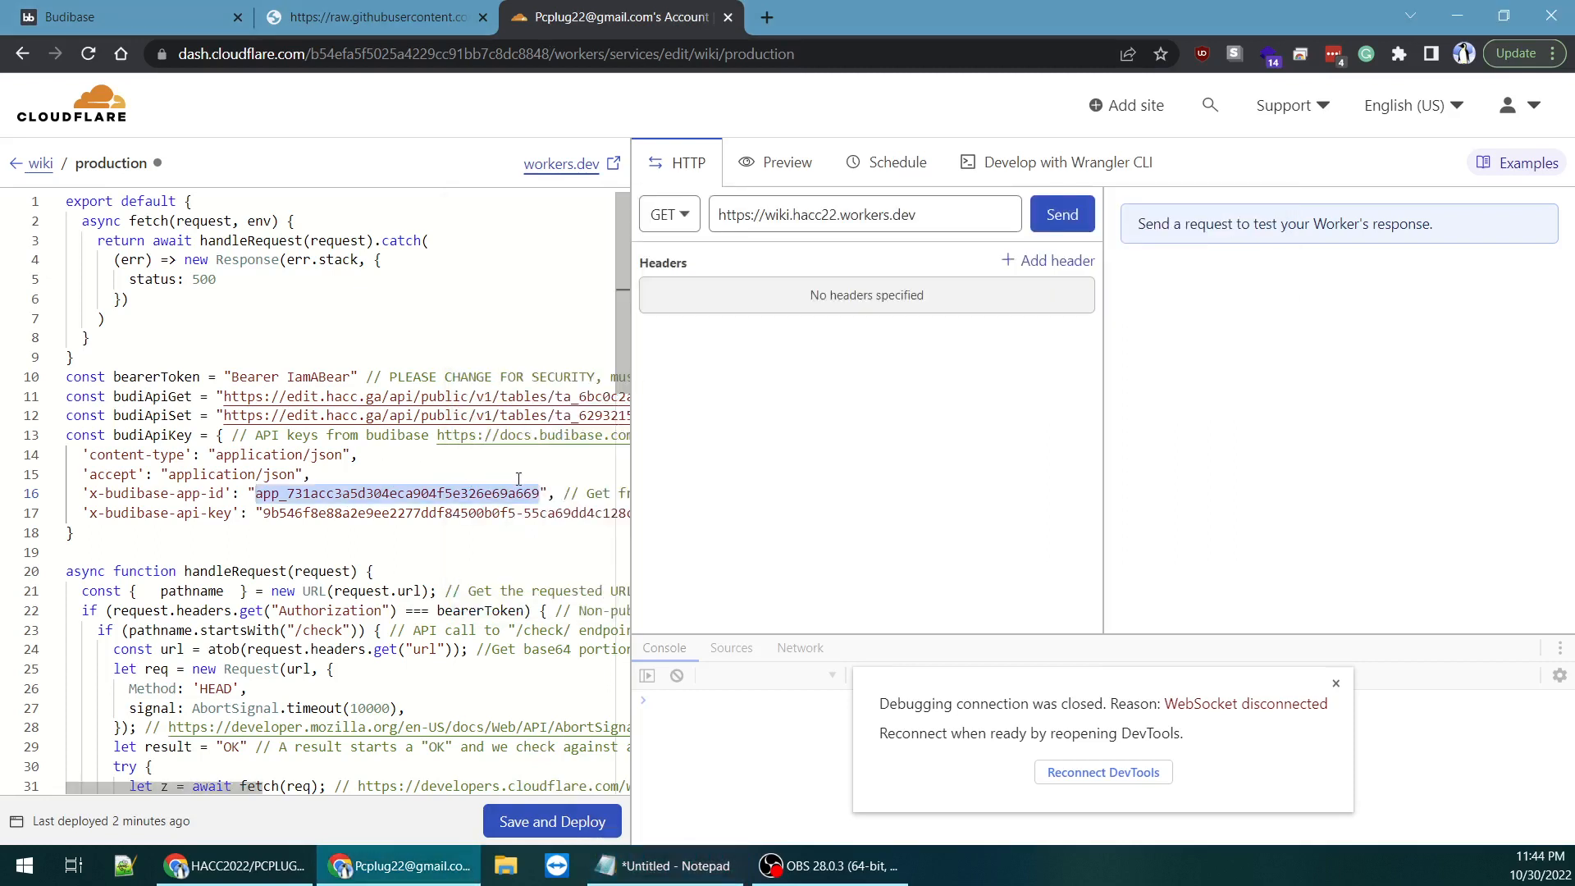
type("=-")
key("BackSpace")
key("BackSpace")
key("ctrl+v")
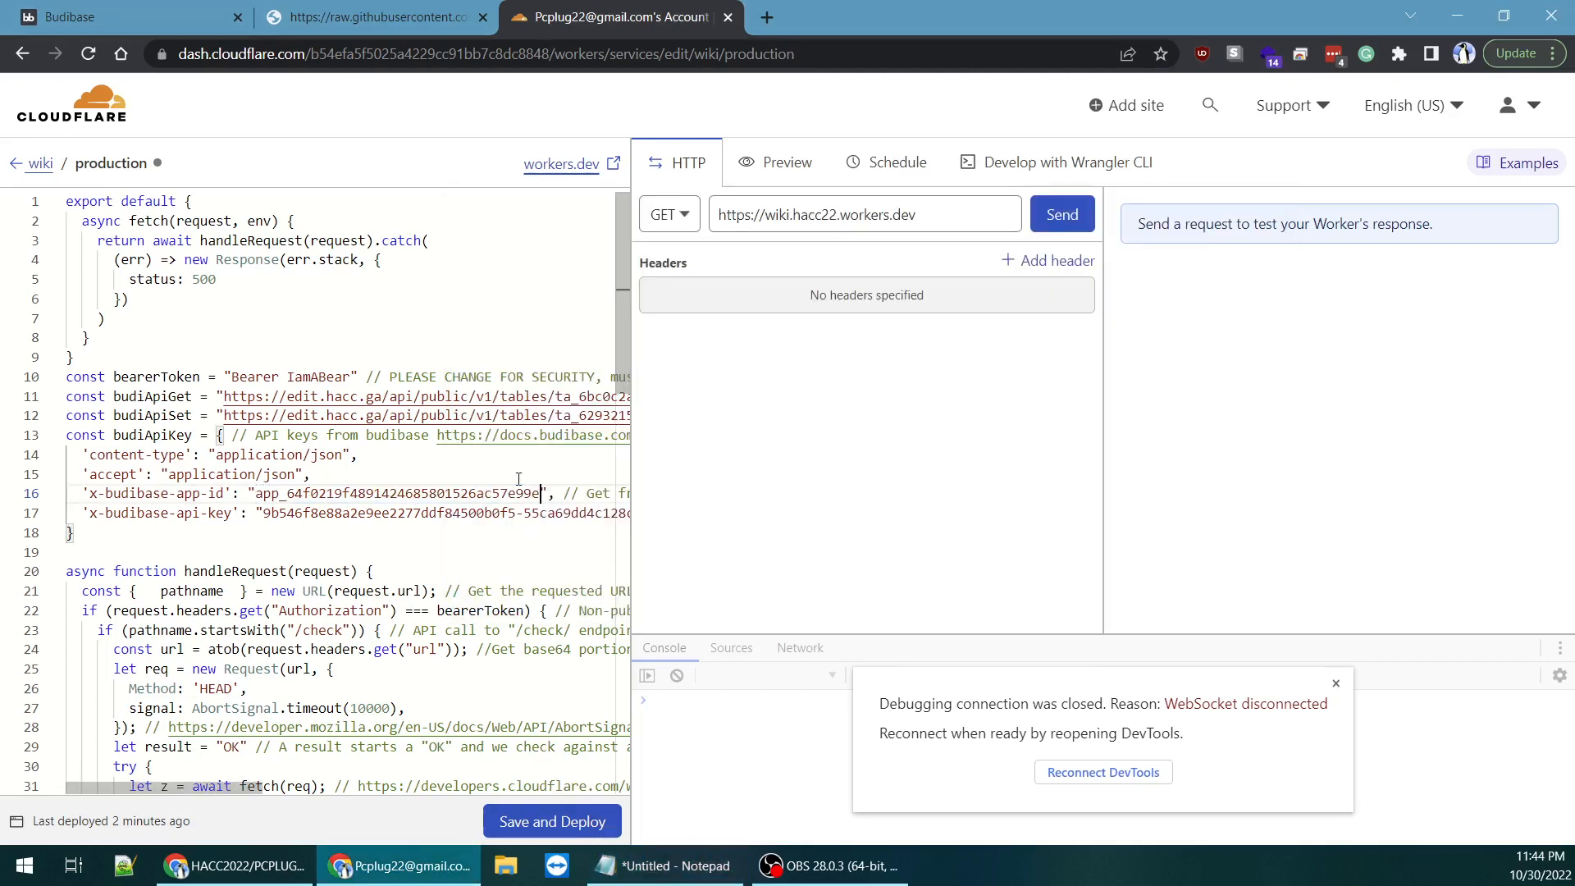
- Replace the x-budibase-api-key value with the API key copied from the notes, without a leading space
double_click(312, 512)
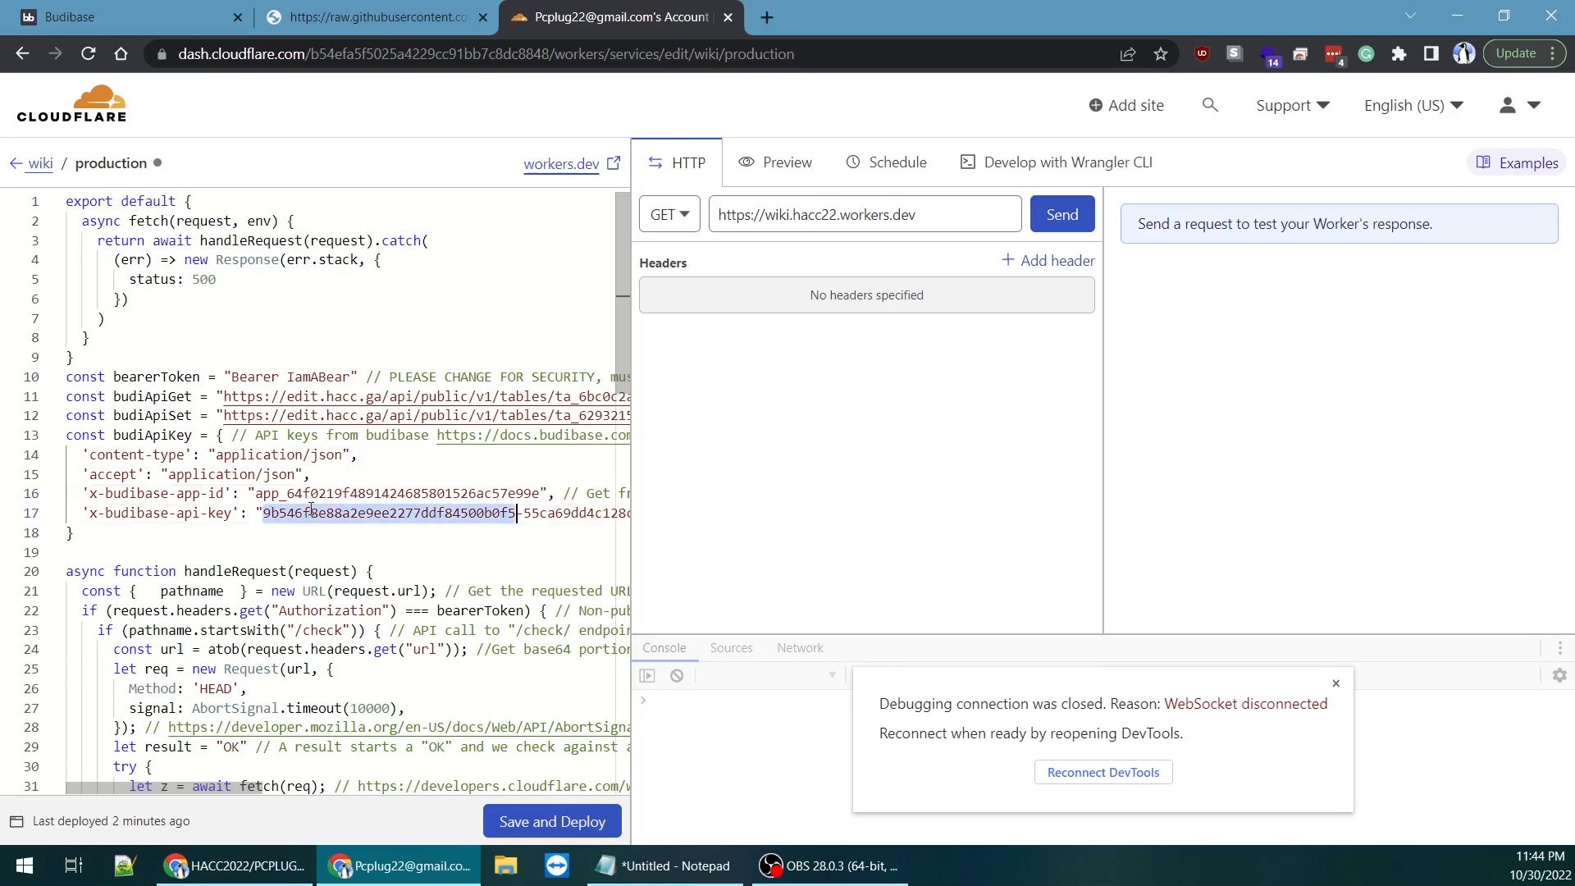
key("BackSpace")
double_click(311, 509)
key("BackSpace")
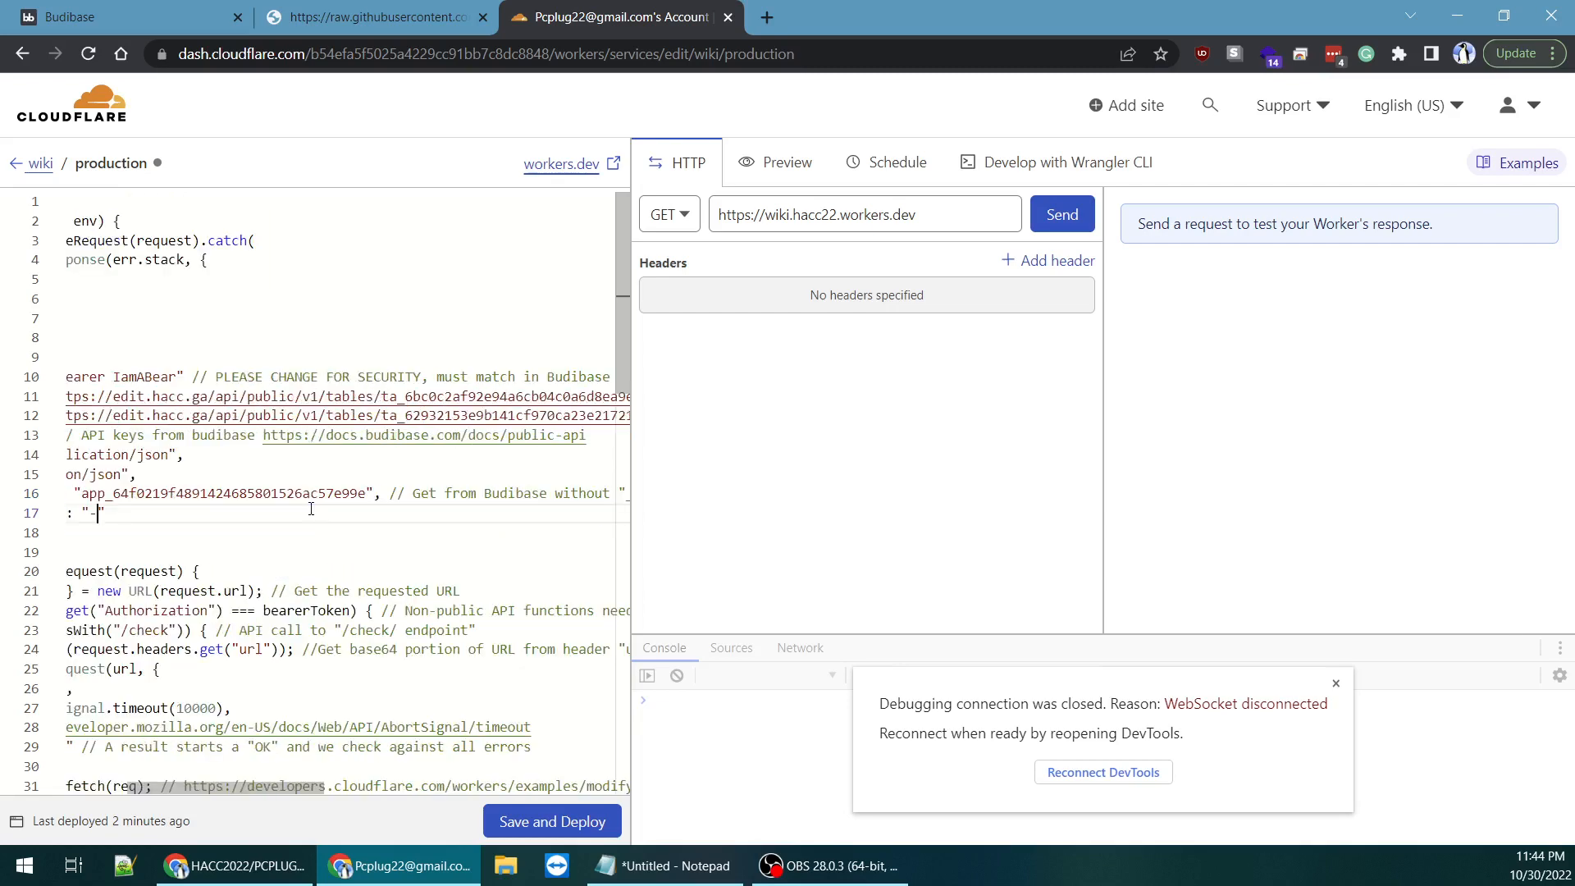
key("BackSpace")
left_click(666, 865)
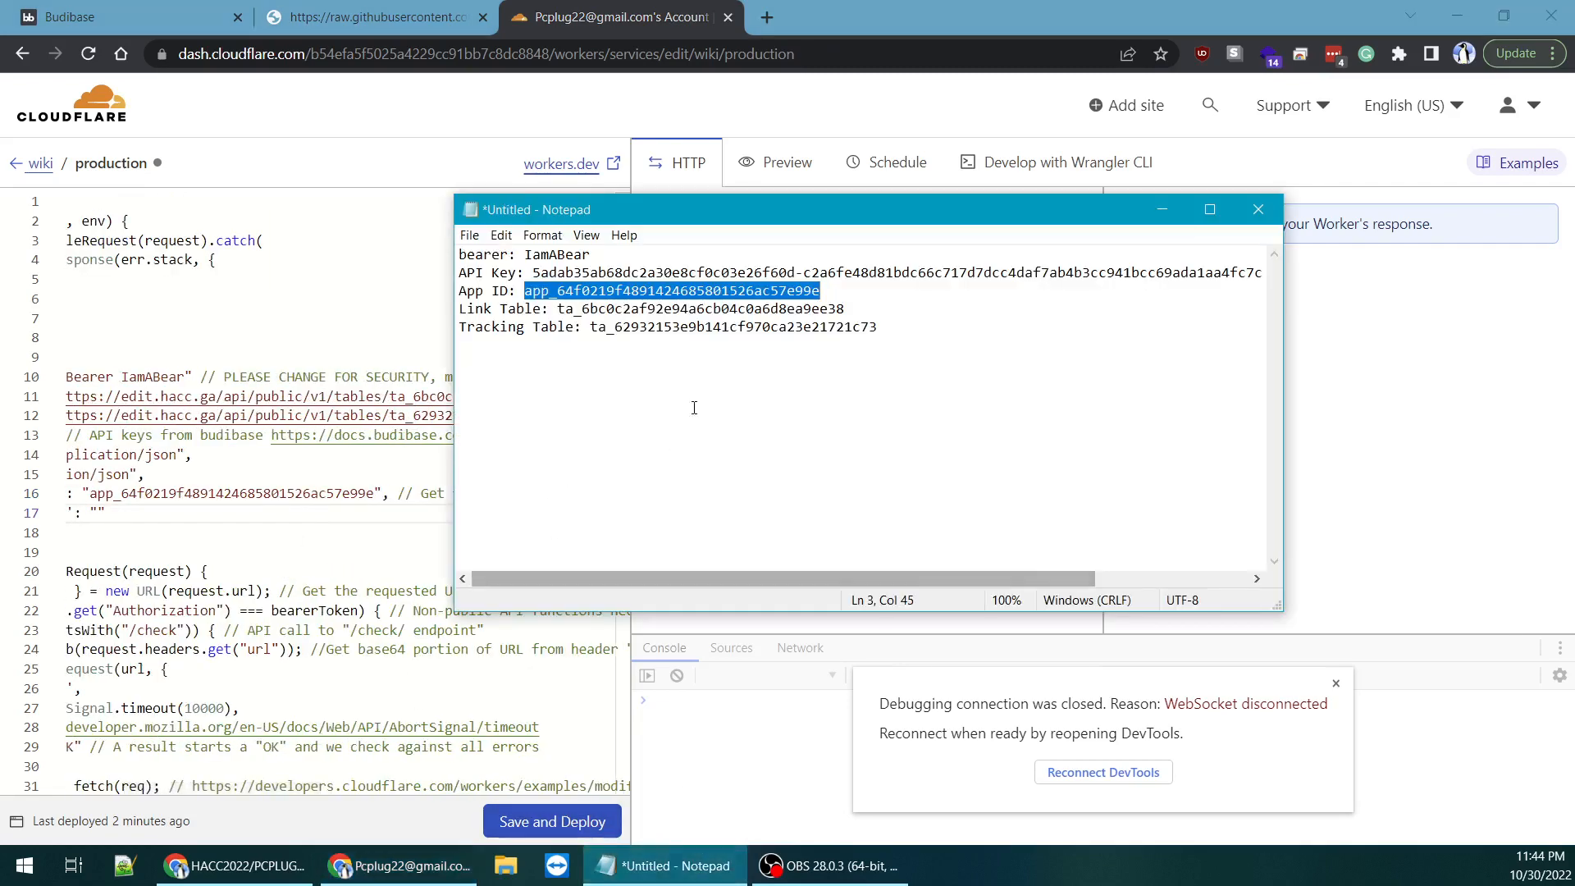
left_click(559, 272)
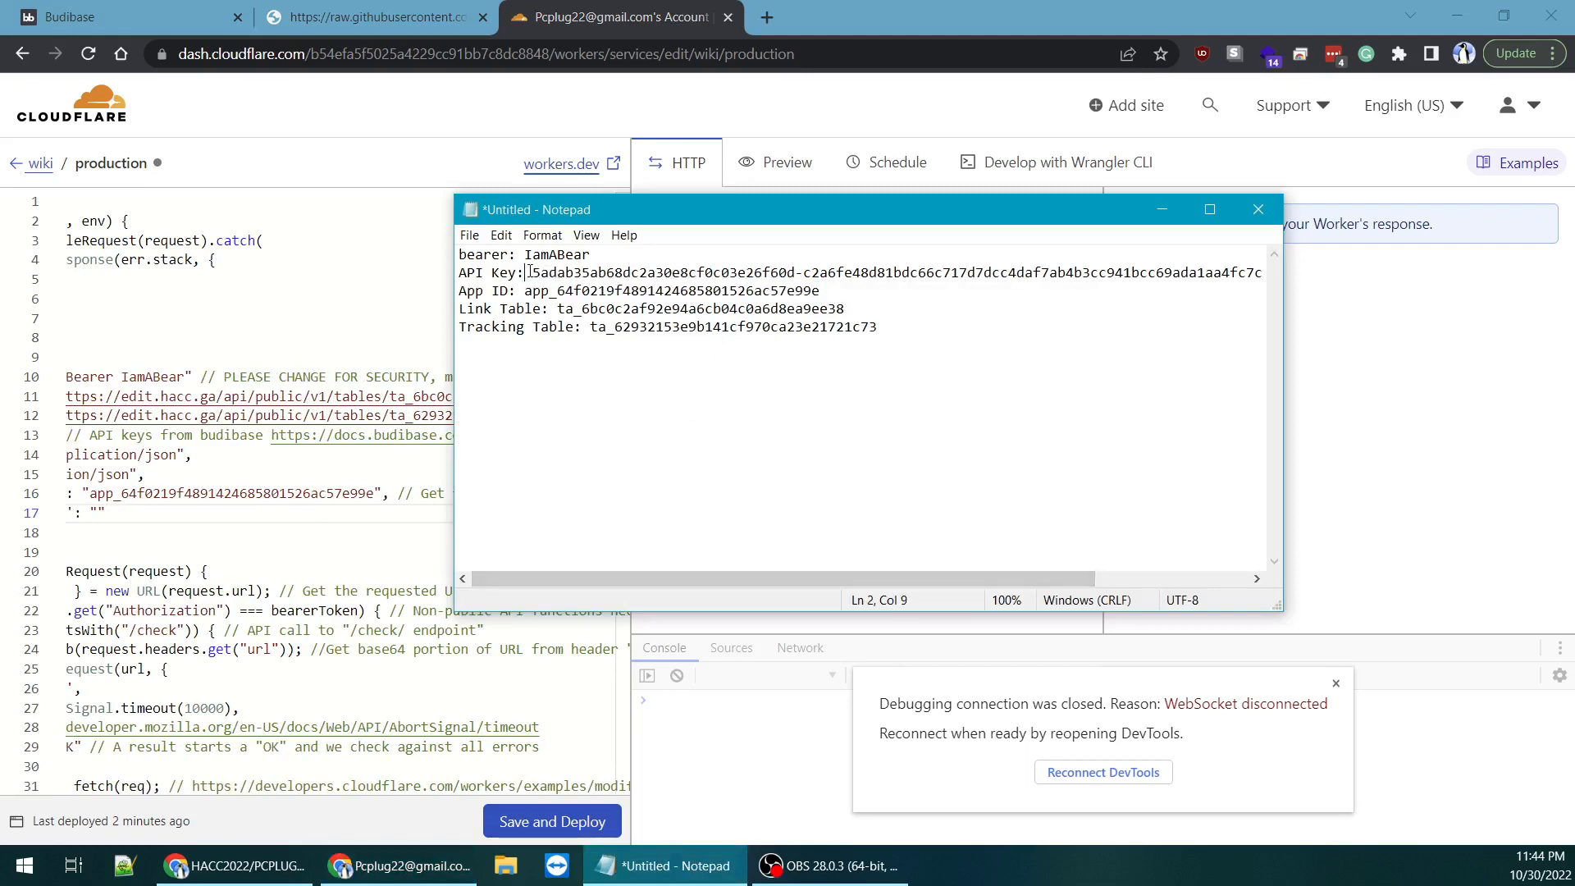
left_click_drag(529, 272, 1372, 269)
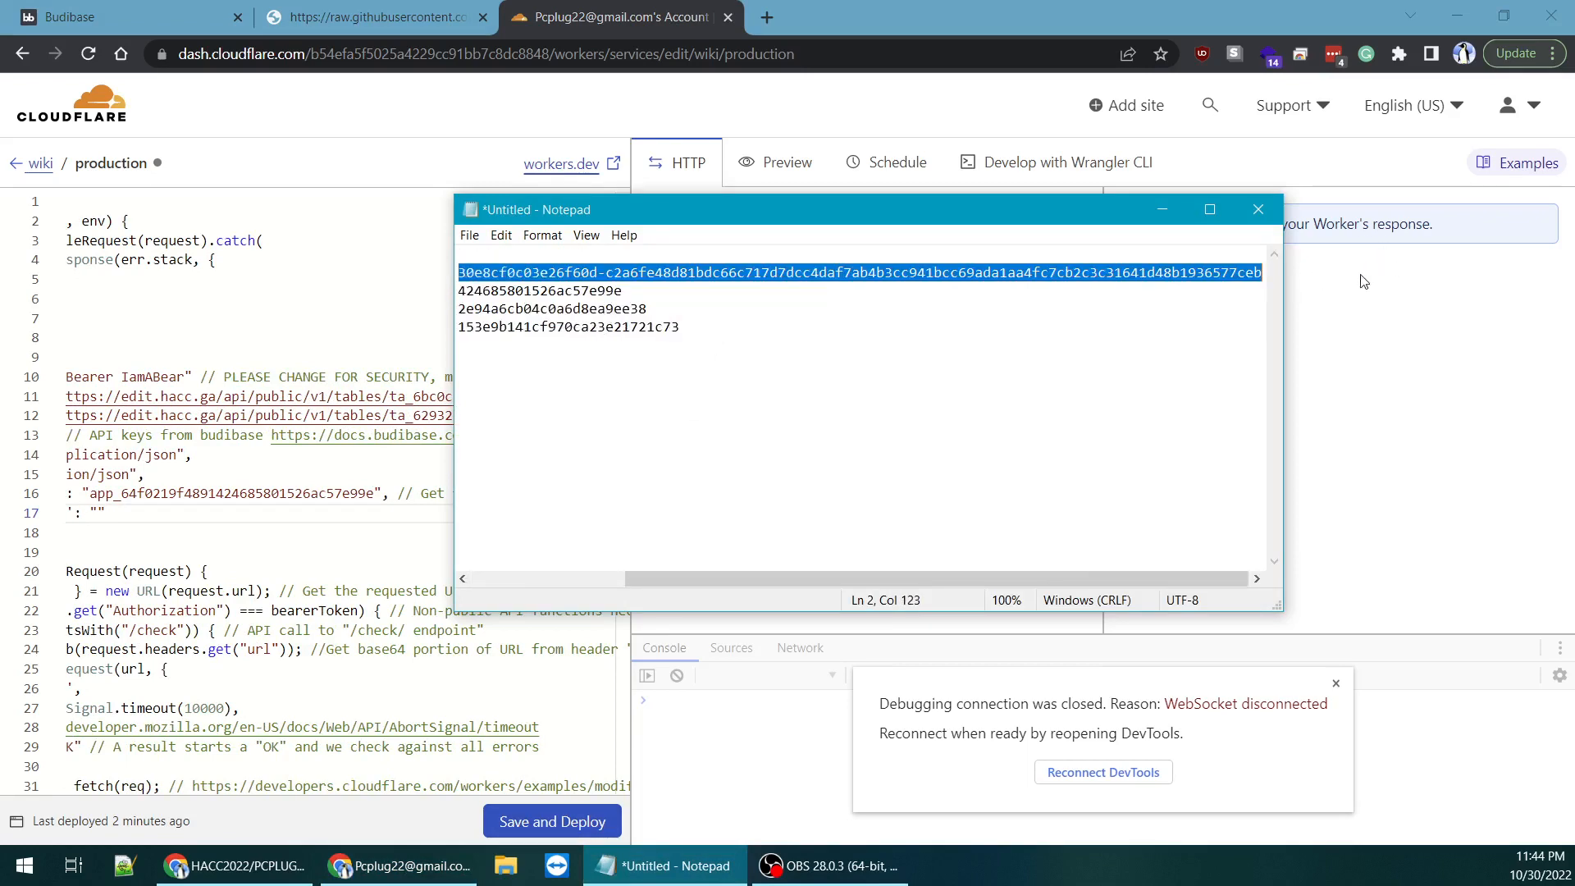
left_click(321, 501)
left_click(95, 522)
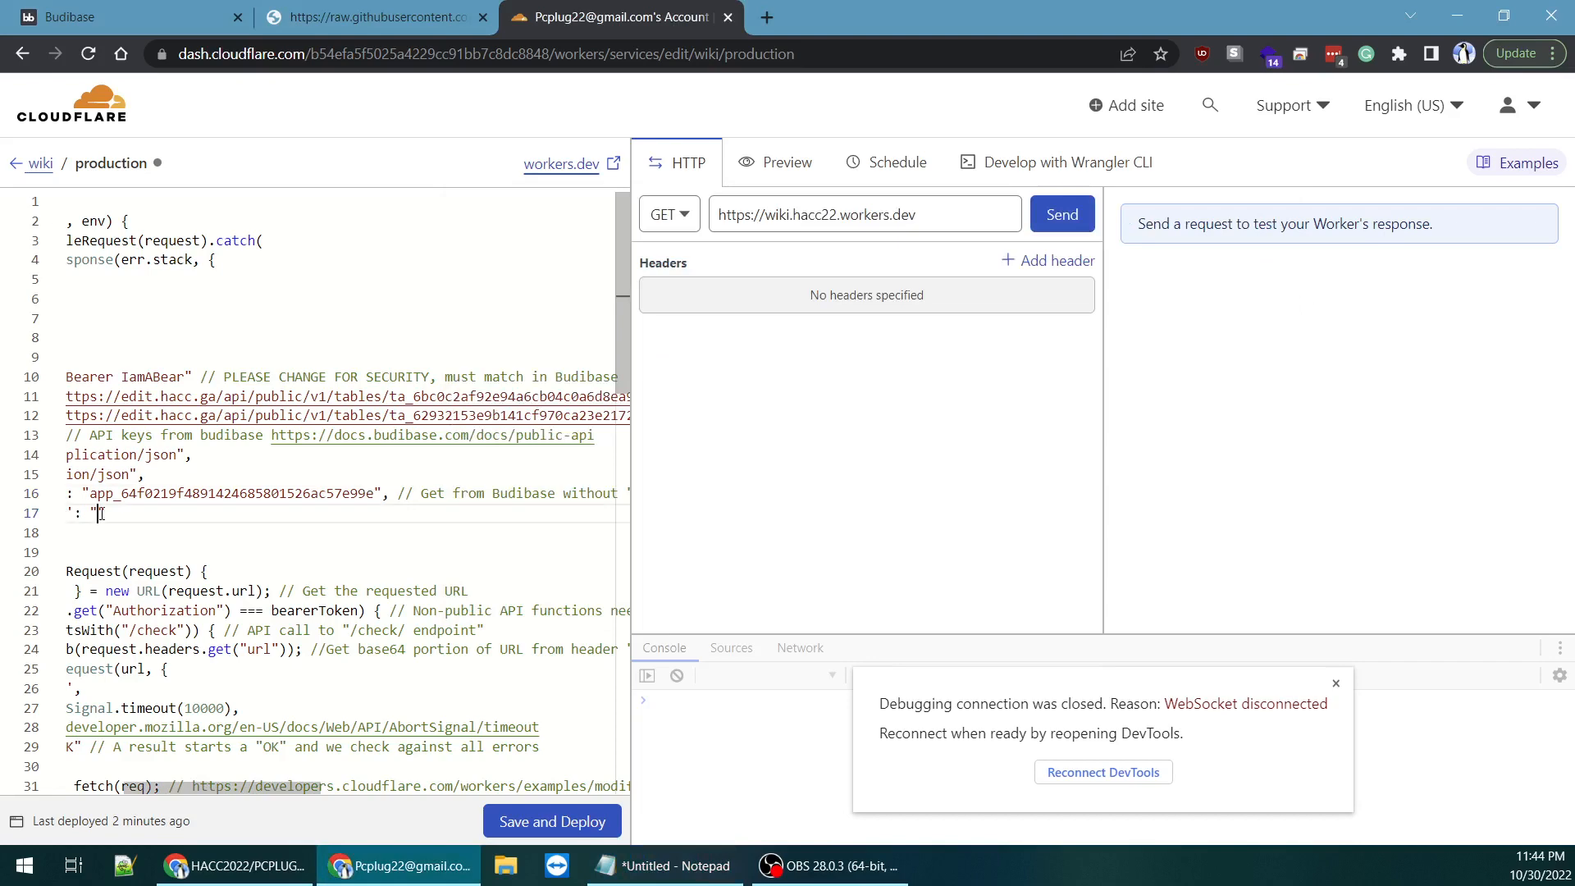
key("ctrl+v")
left_click_drag(384, 789, 186, 789)
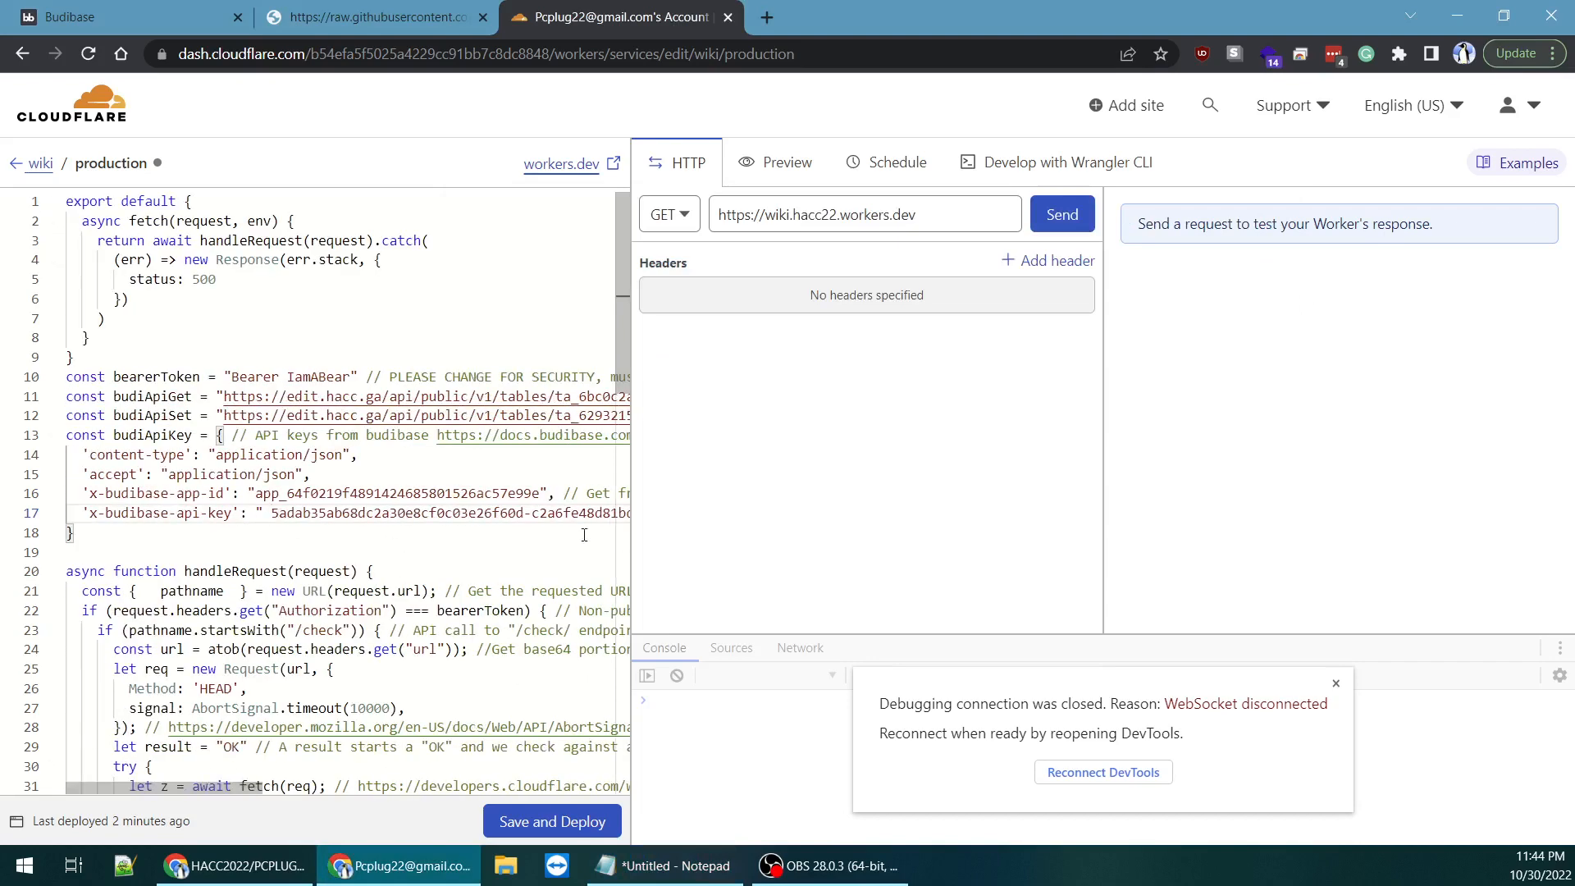
key("BackSpace")
- Check over the edited wiki worker script, and save and deploy it to production
scroll(460, 566, "down", 9)
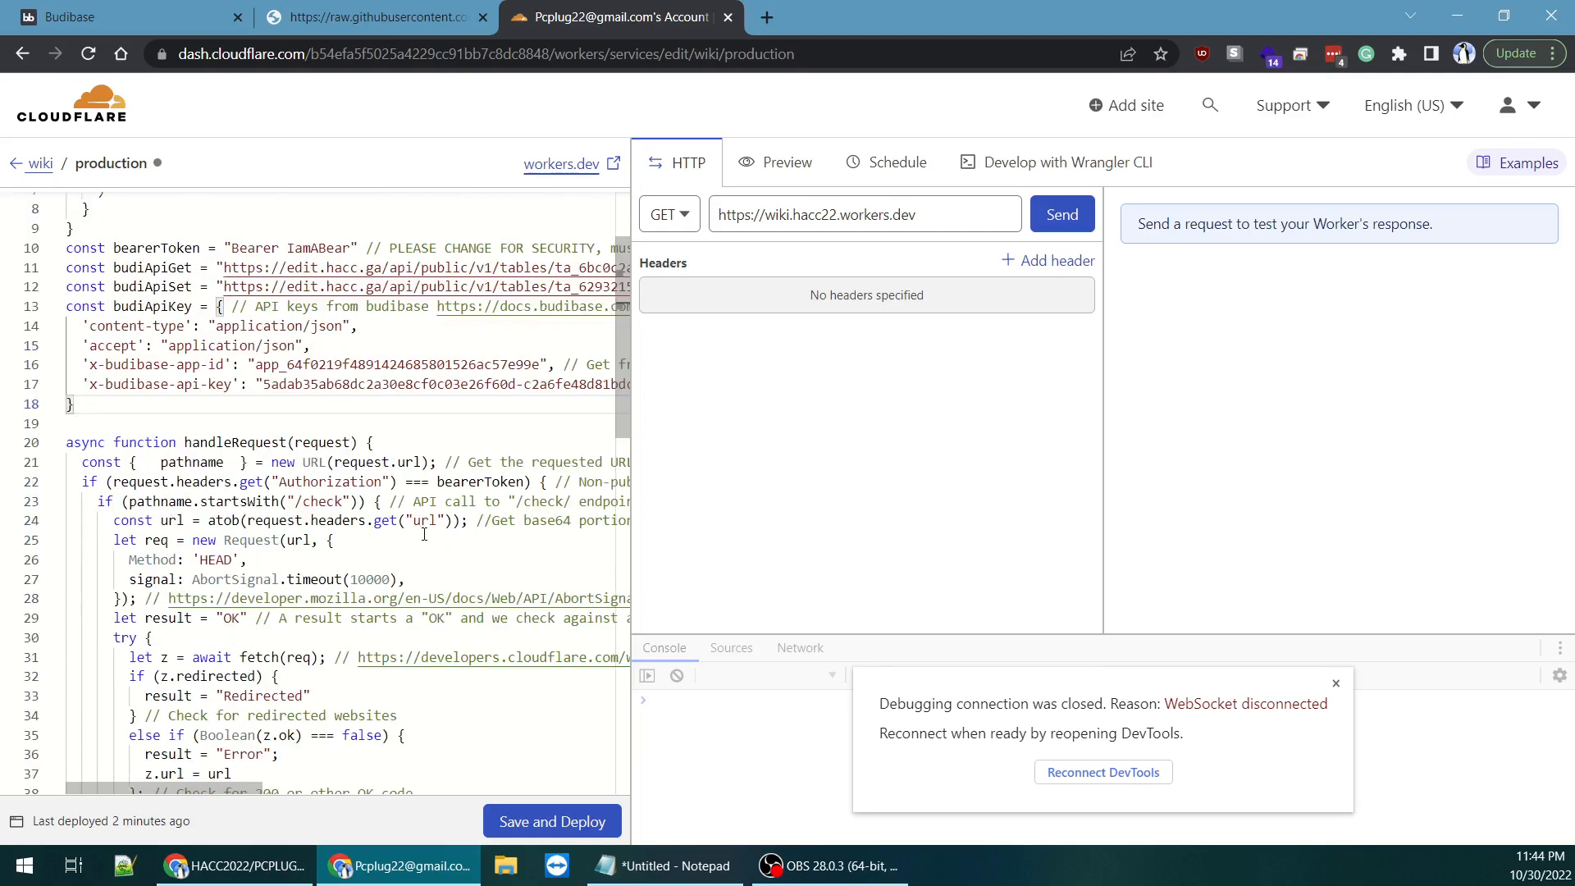
scroll(436, 584, "down", 6)
scroll(437, 534, "up", 15)
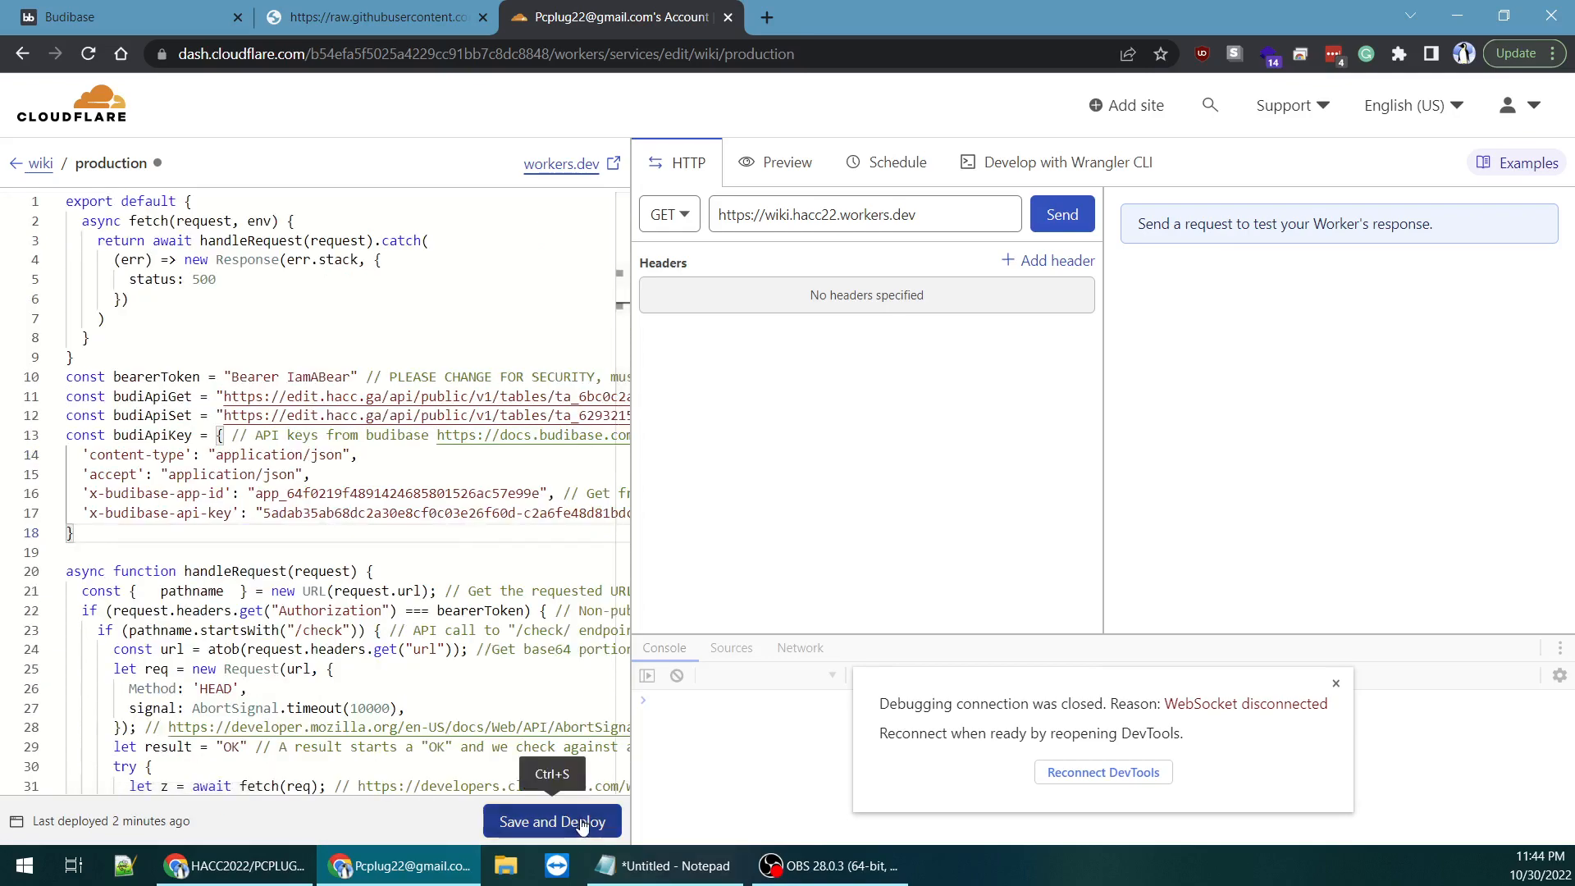
left_click(551, 821)
left_click(935, 547)
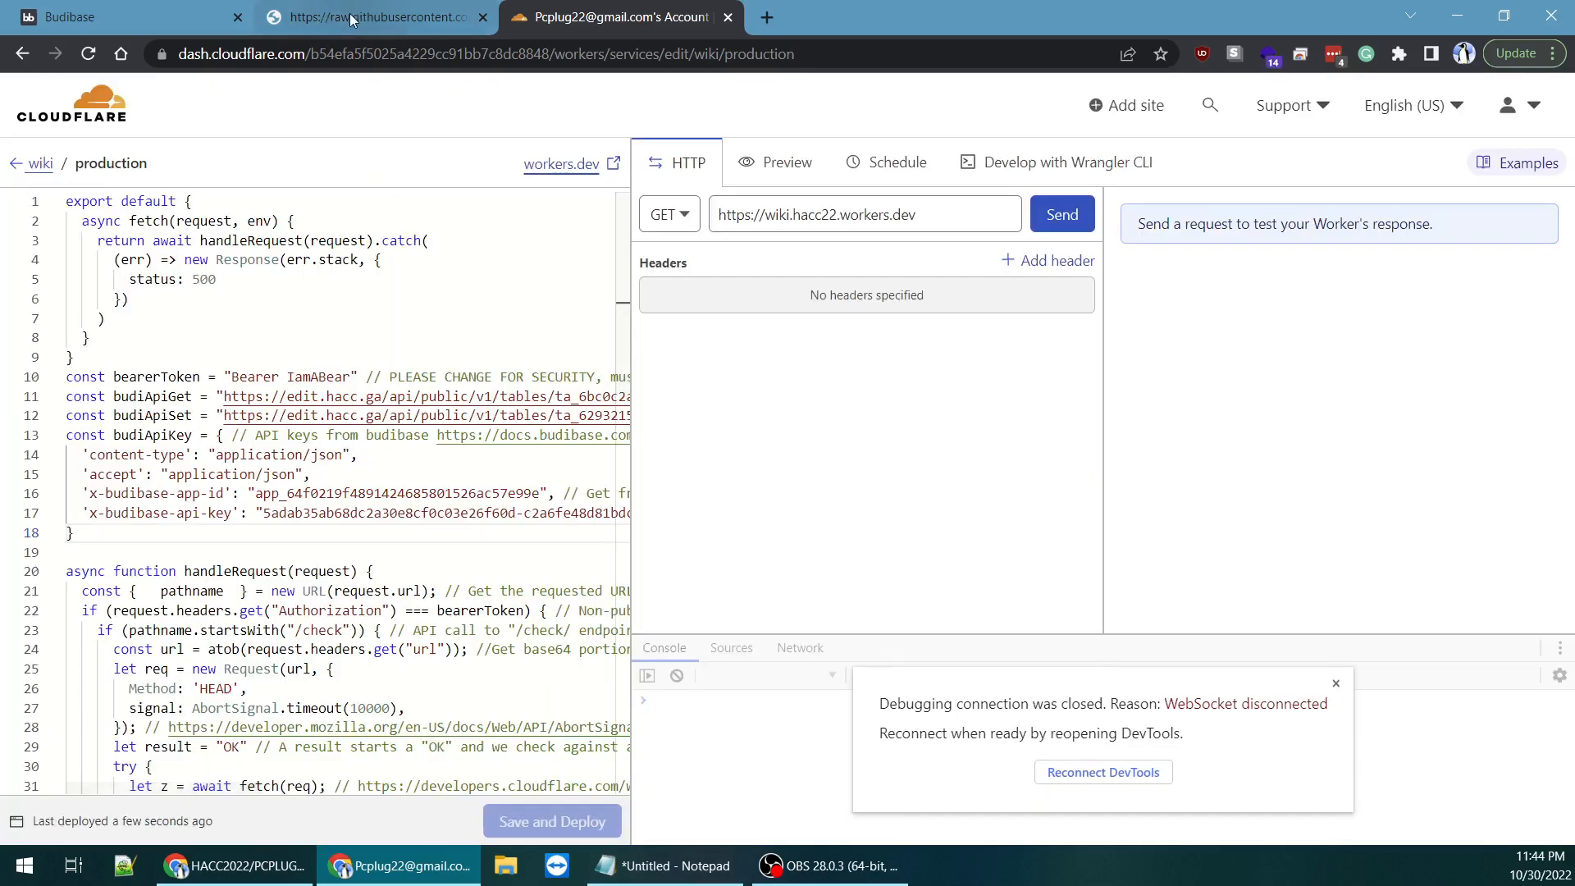
- Add hacc.ga as a custom domain in the wiki worker's triggers
left_click(39, 174)
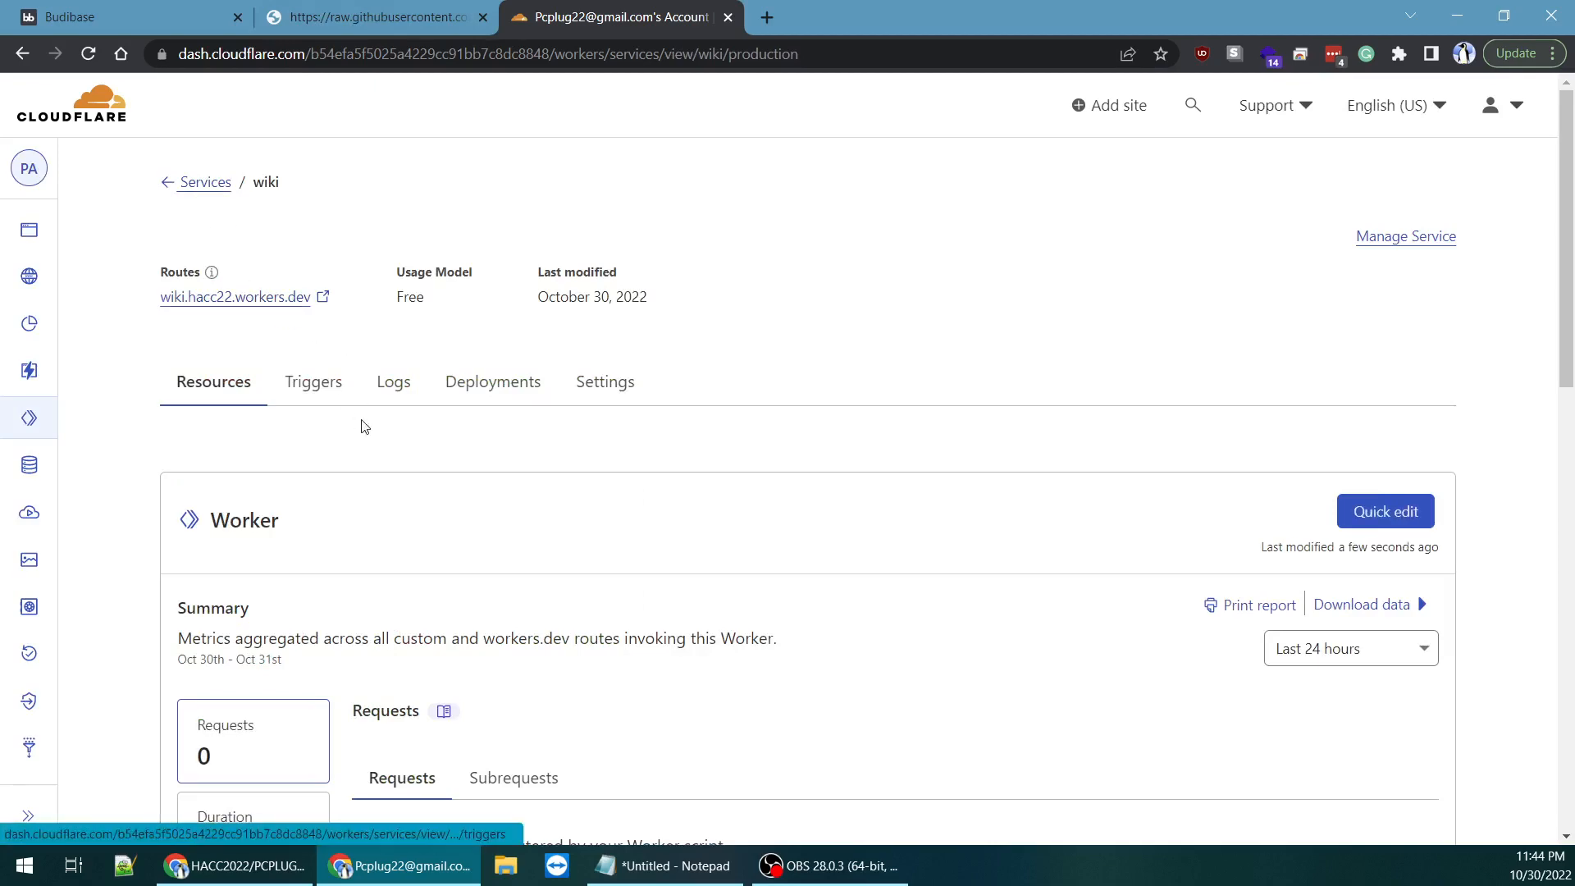
left_click(318, 384)
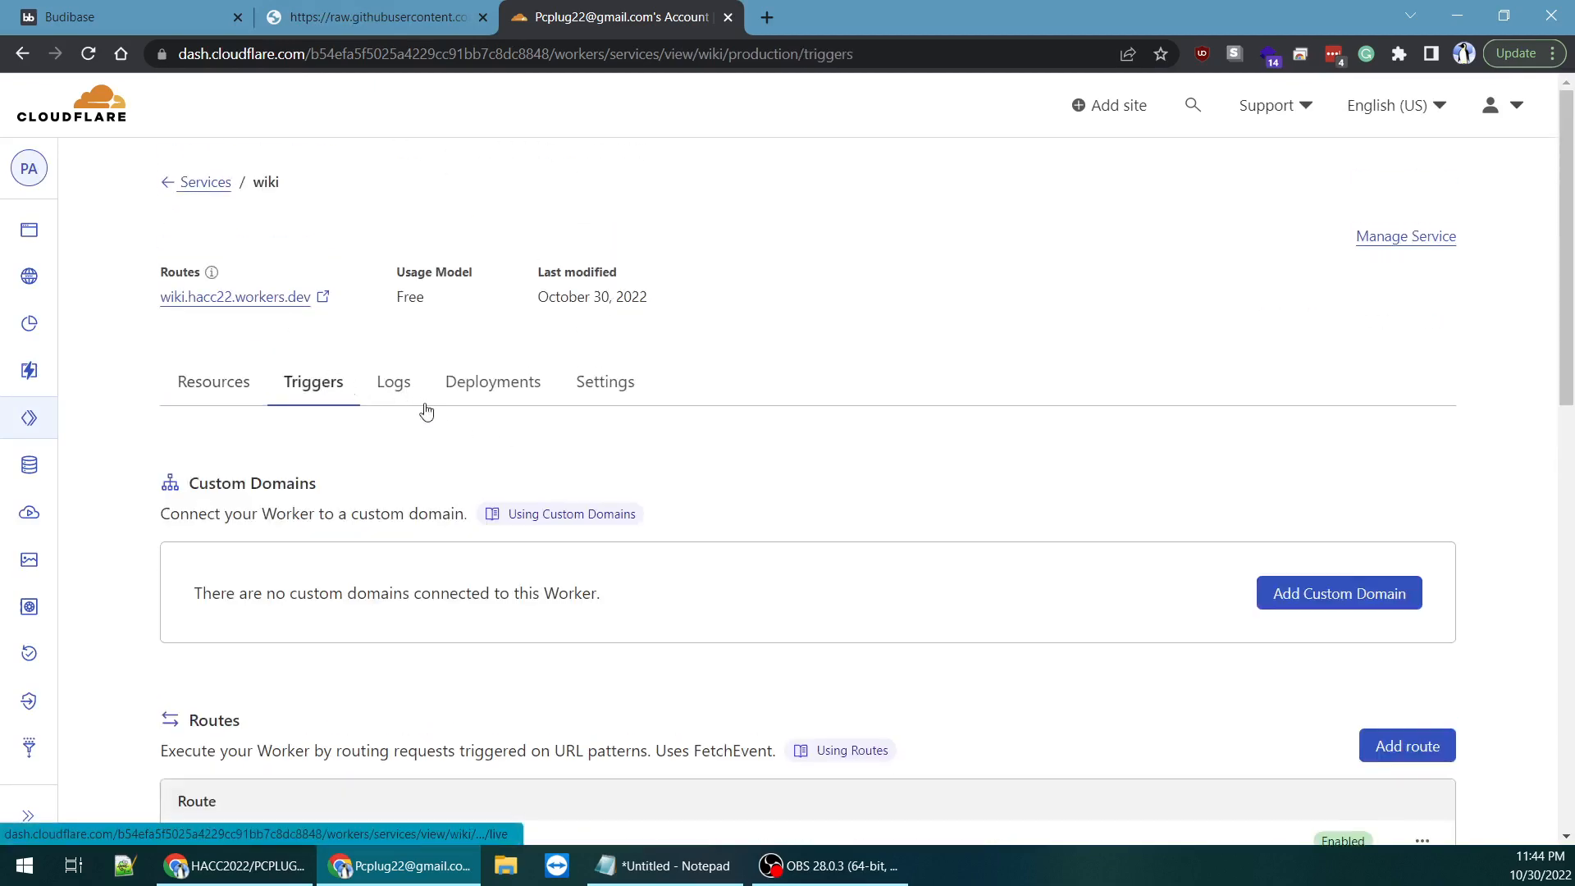
scroll(575, 406, "down", 3)
scroll(1231, 328, "up", 3)
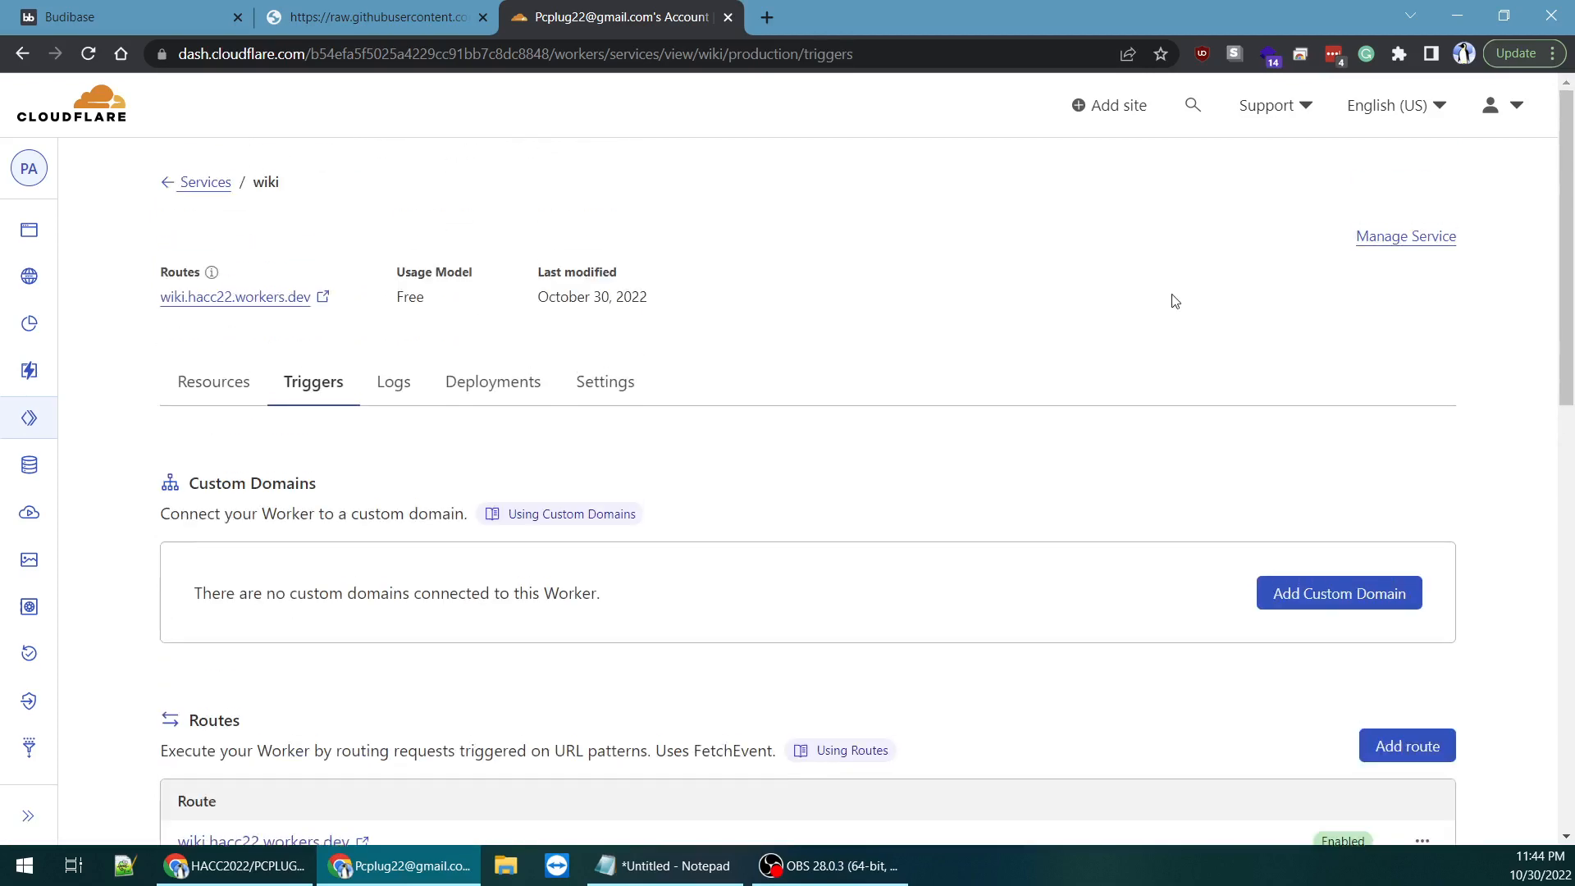
left_click(1311, 606)
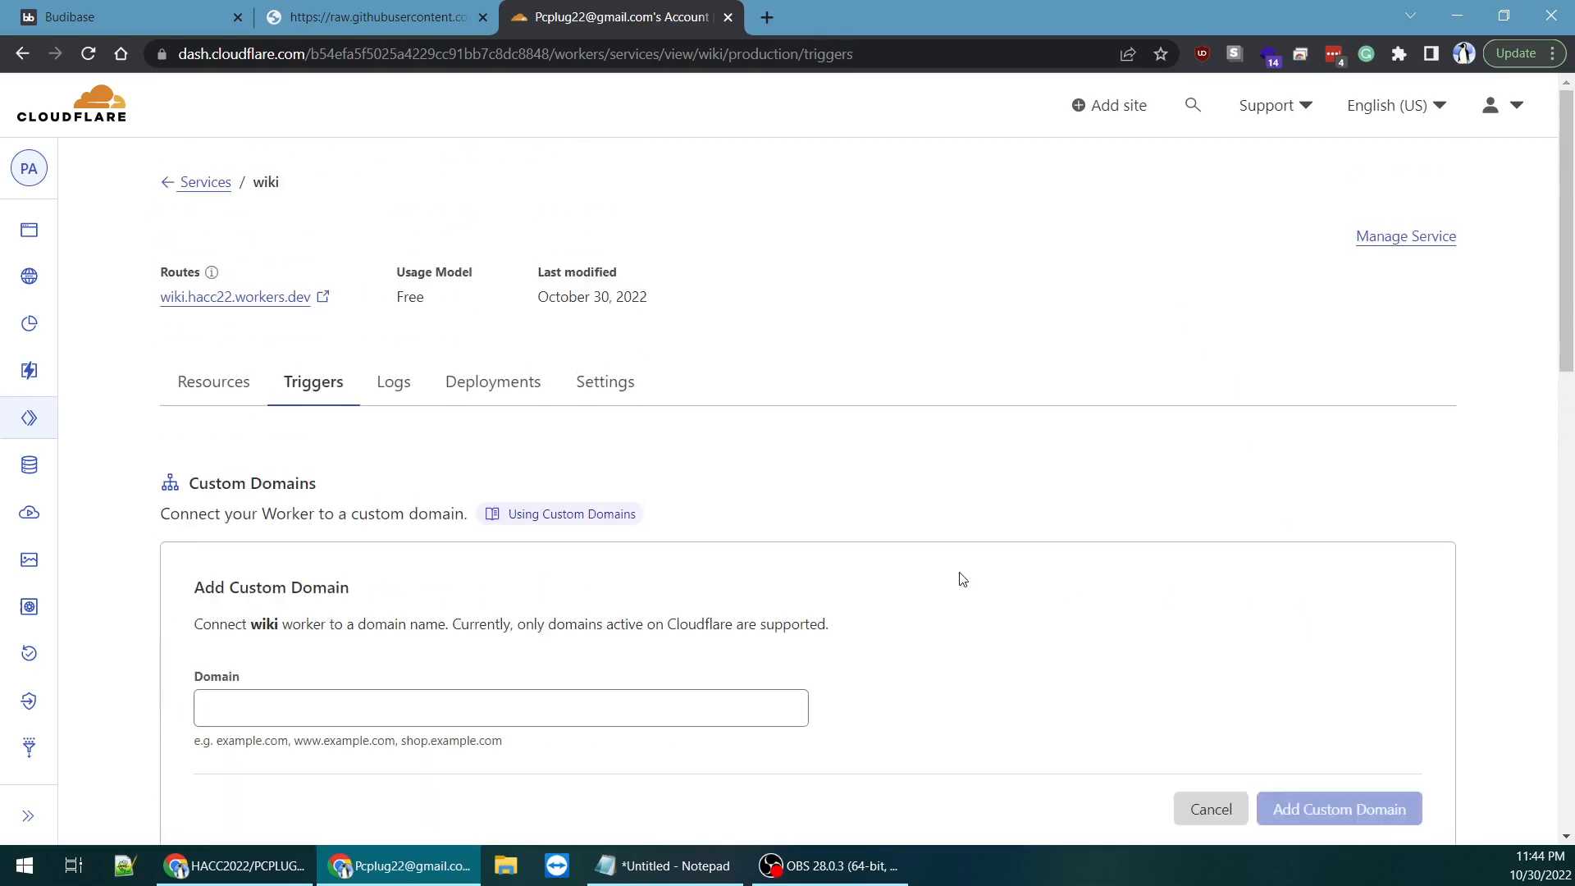
scroll(574, 460, "down", 5)
left_click(341, 225)
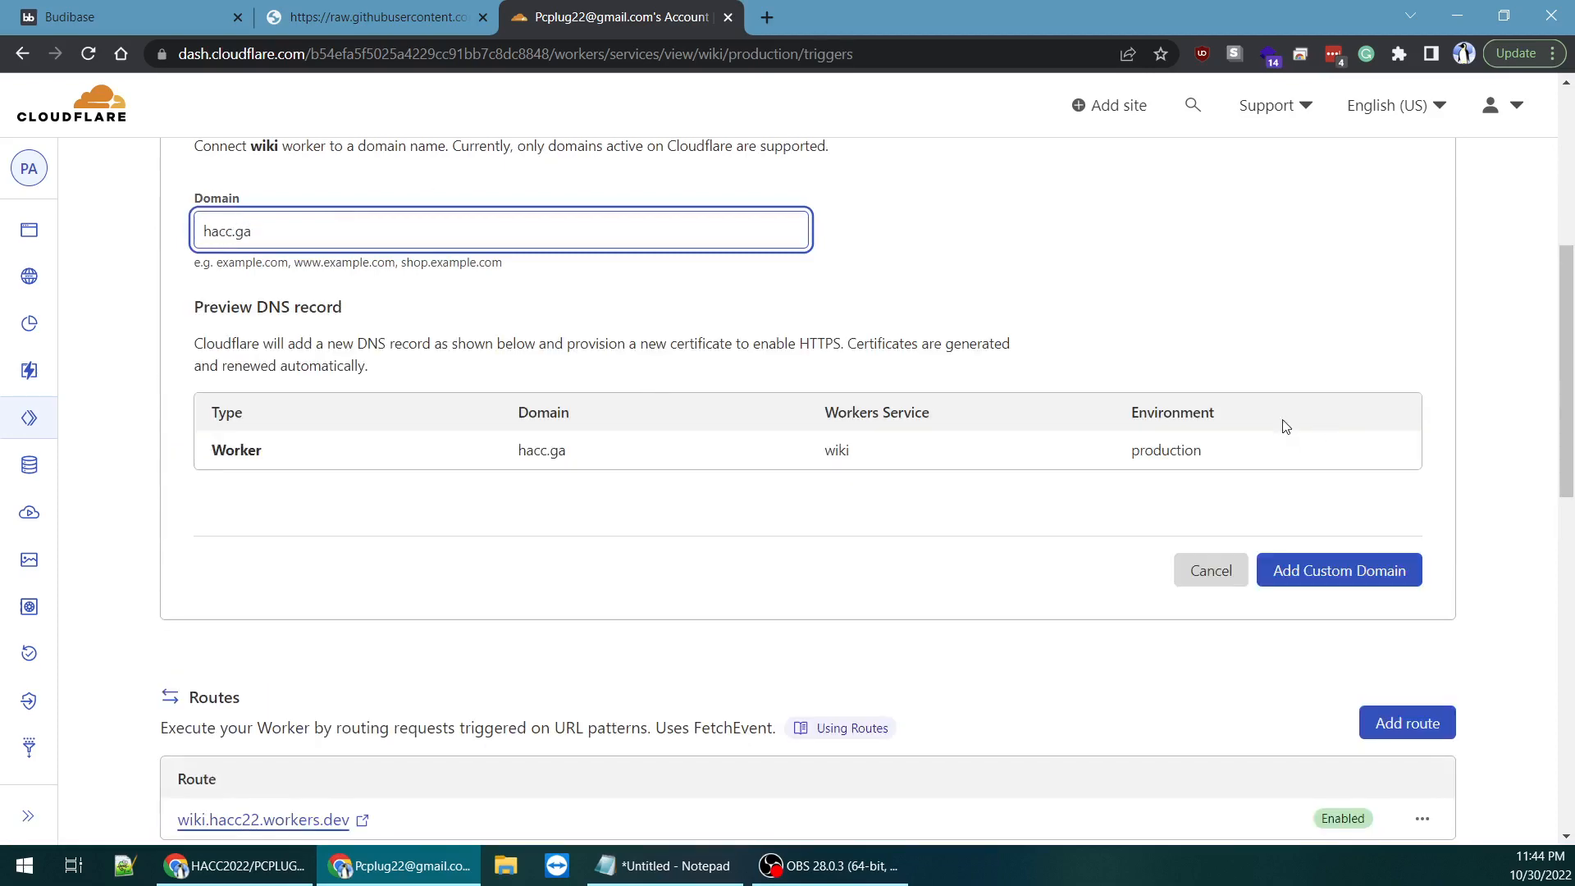
left_click(1368, 581)
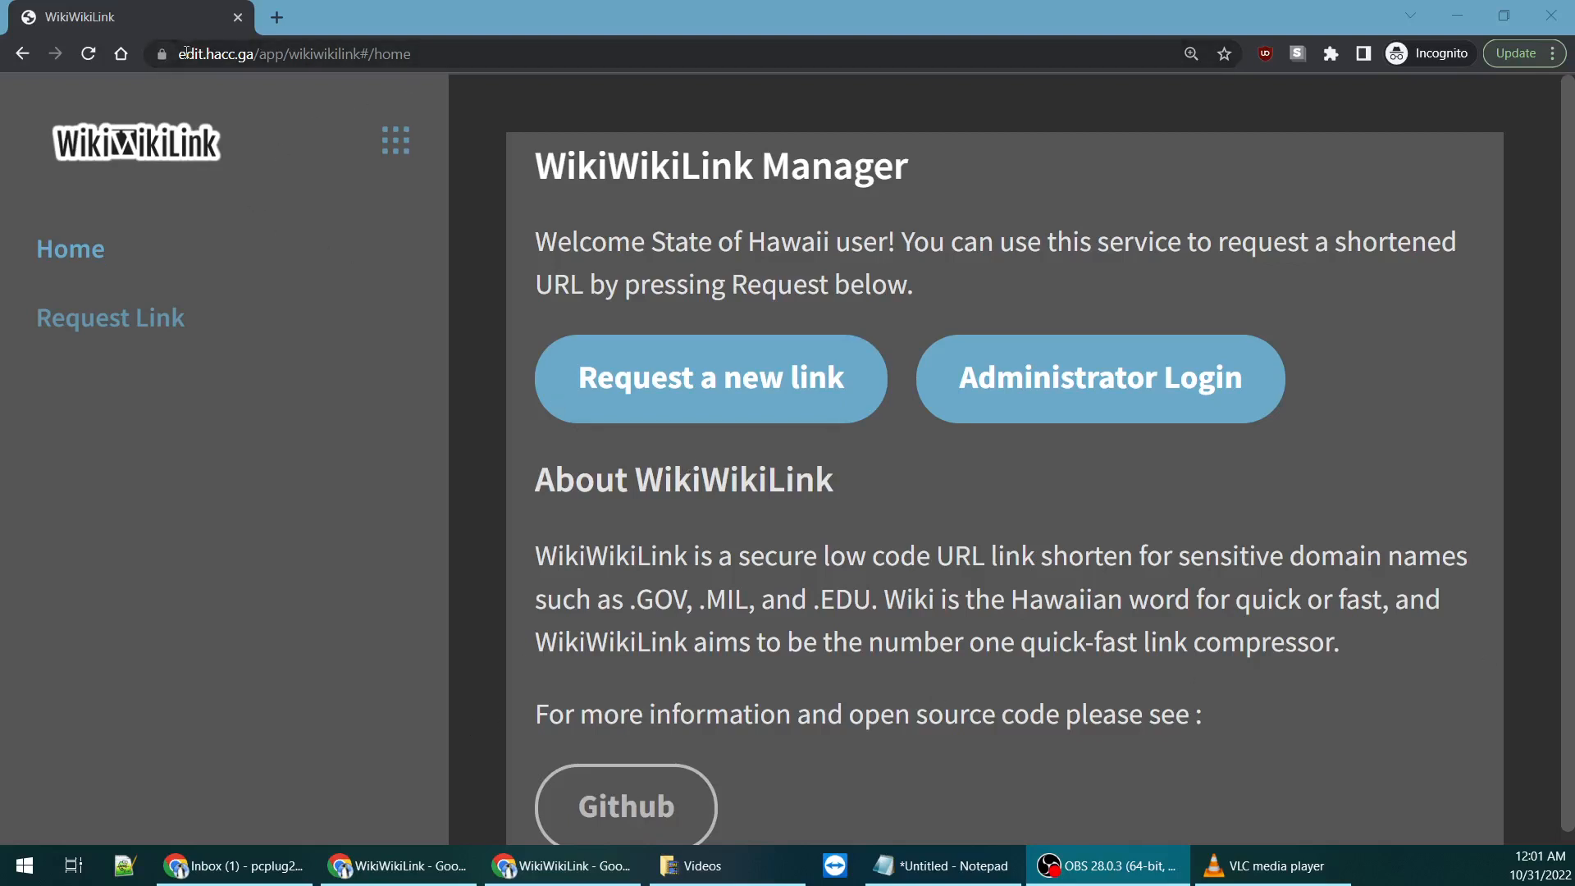
left_click(357, 54)
left_click(761, 587)
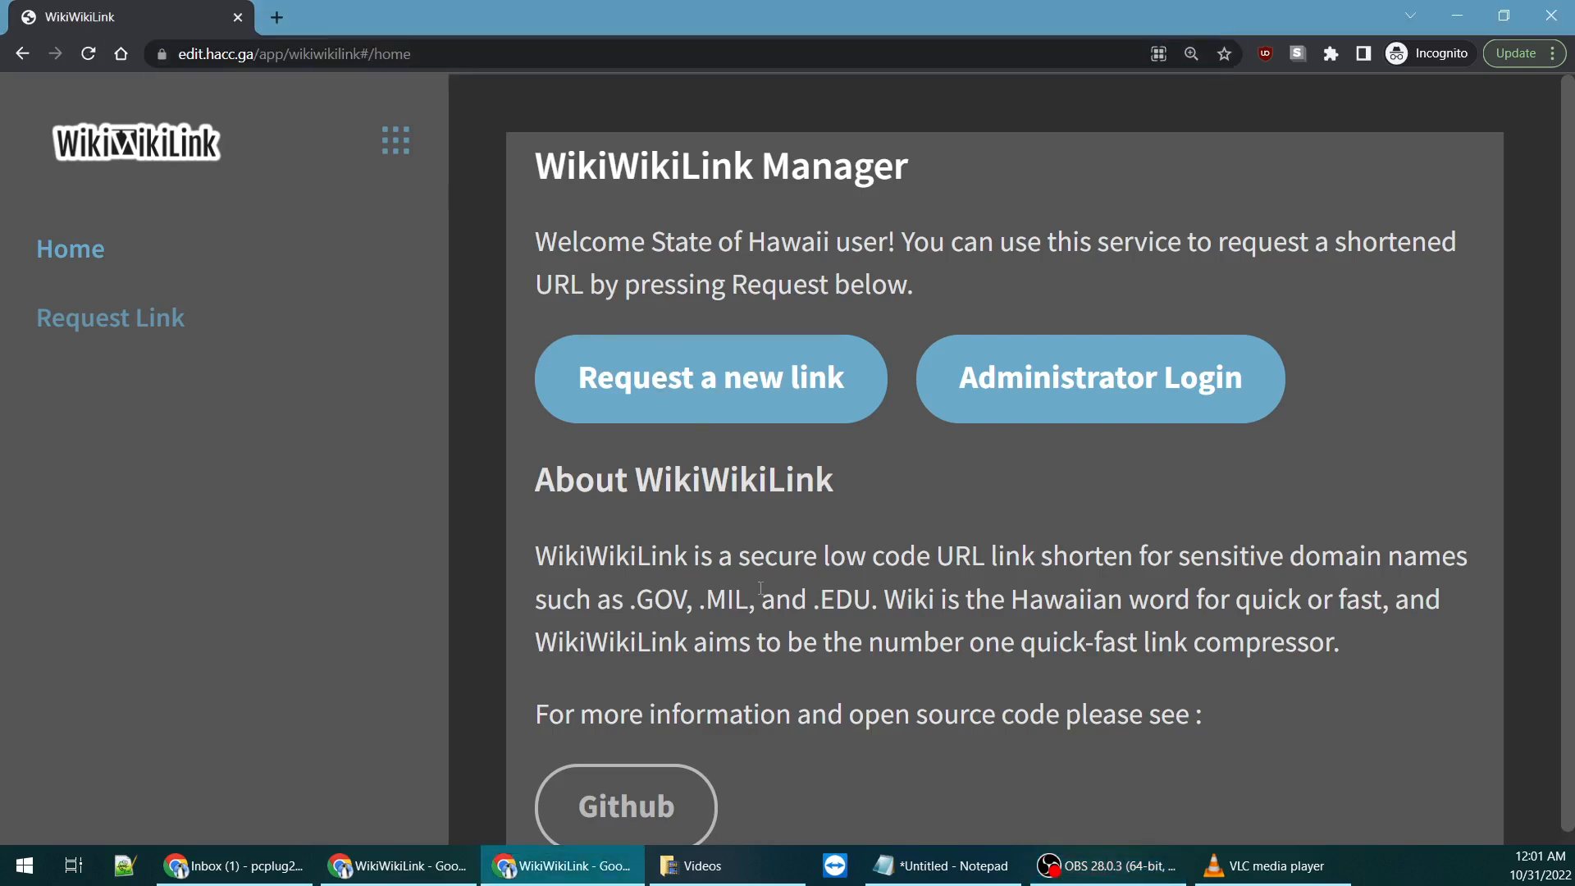
left_click(752, 371)
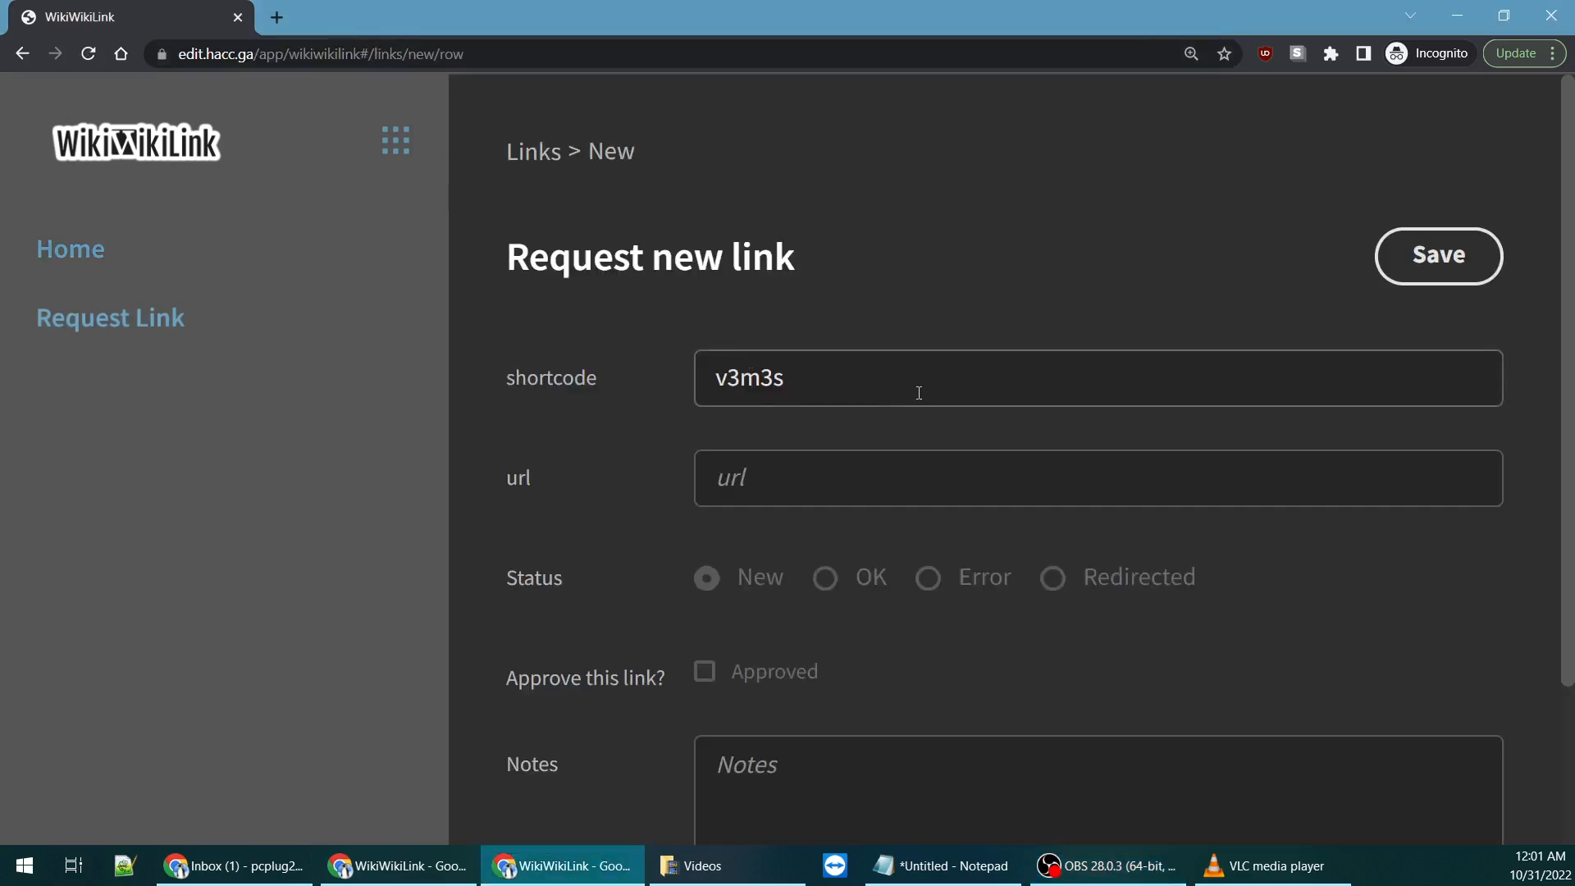
left_click_drag(816, 376, 584, 333)
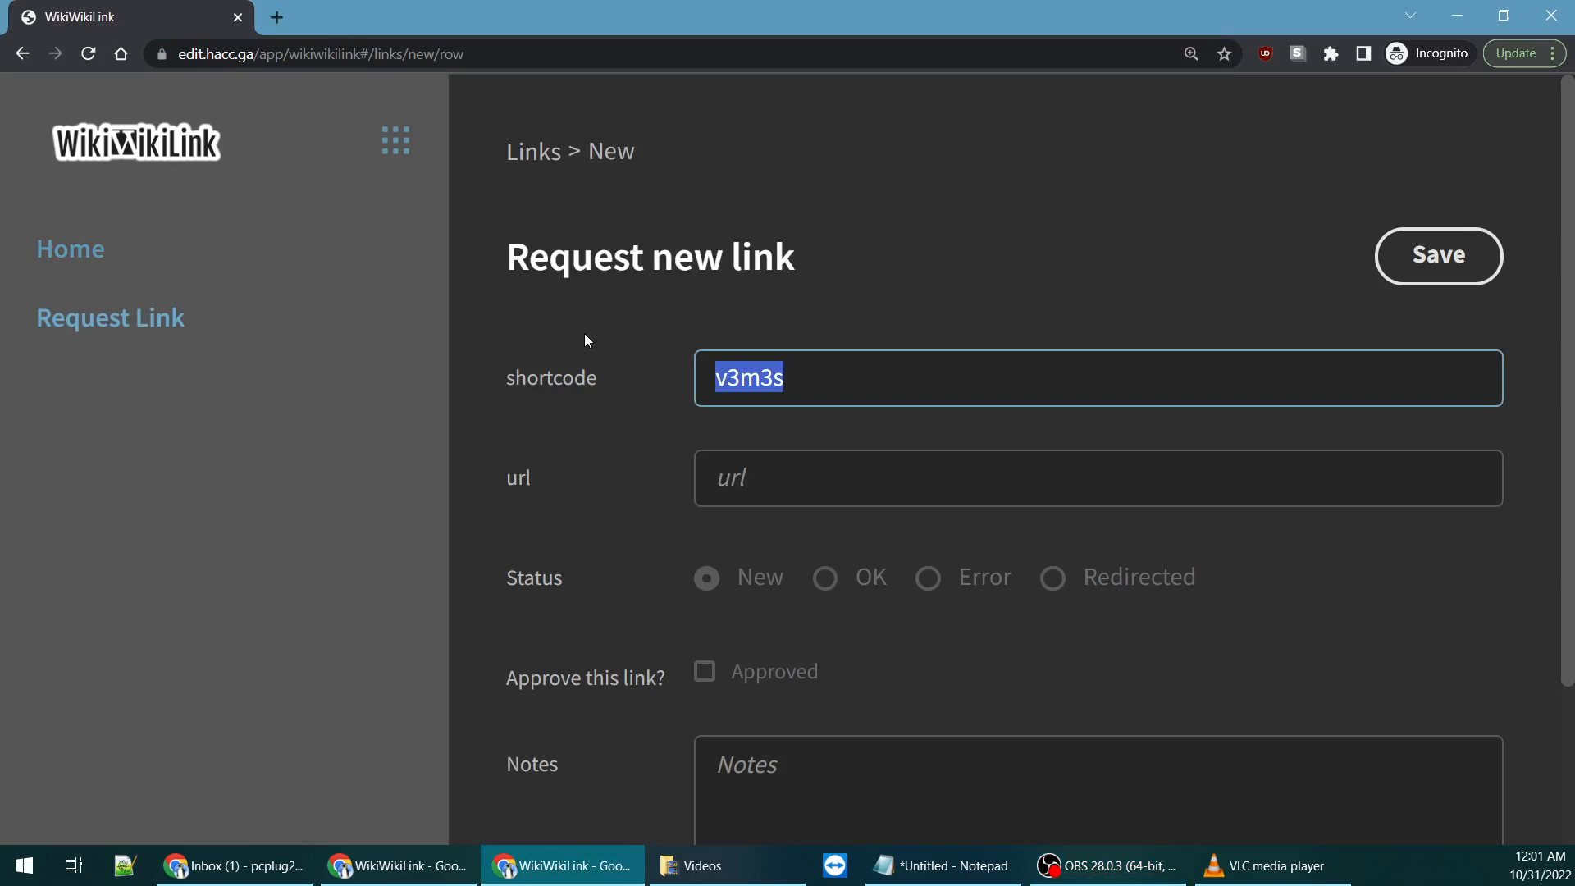
left_click(793, 480)
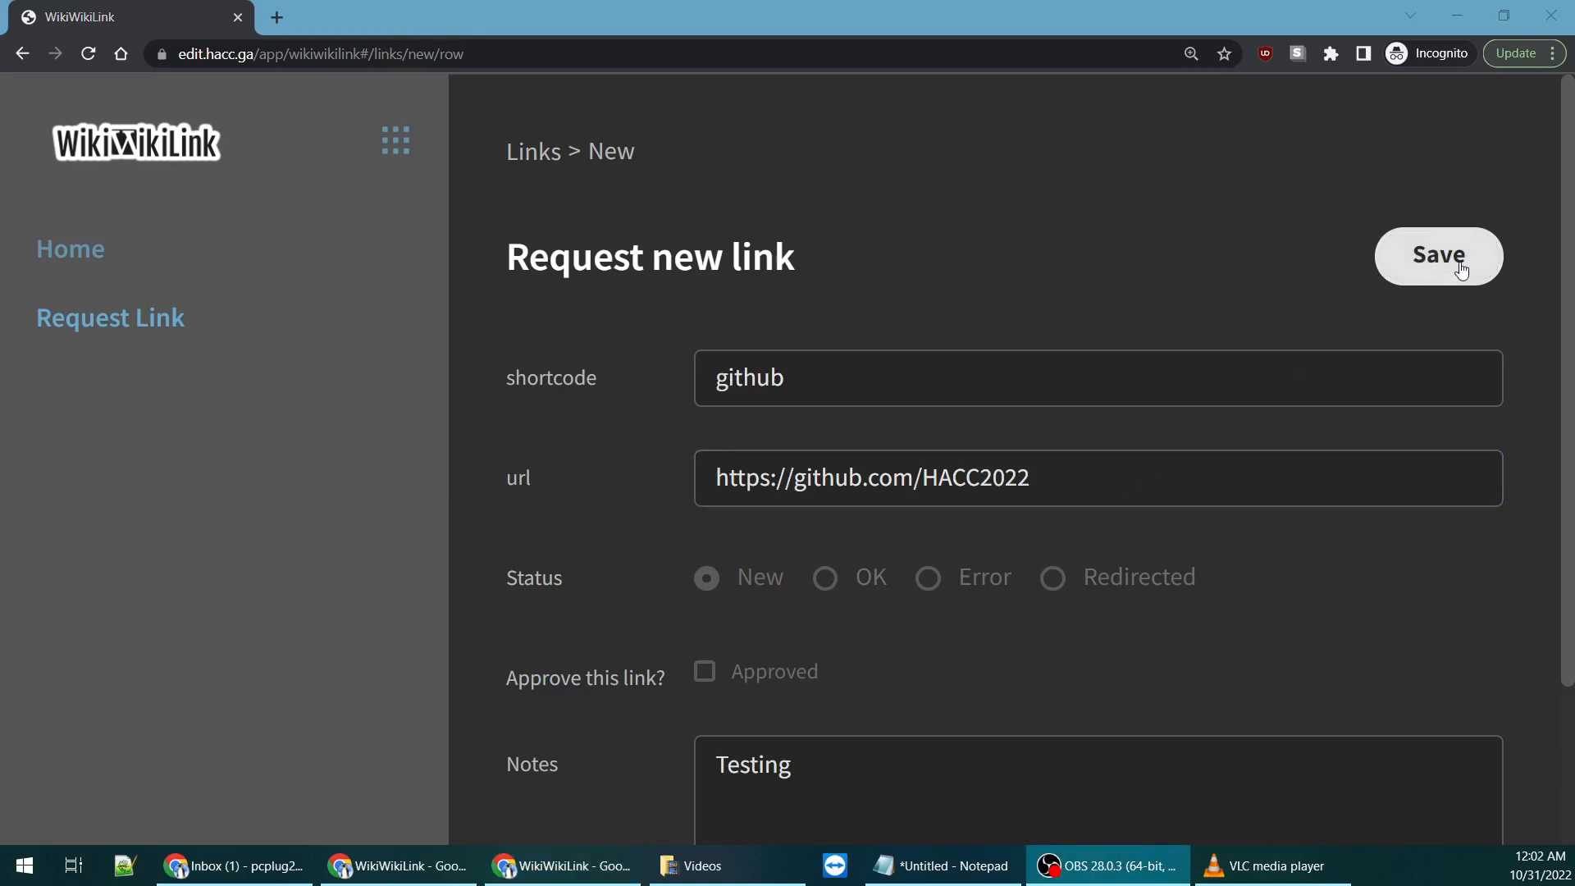
left_click(1462, 269)
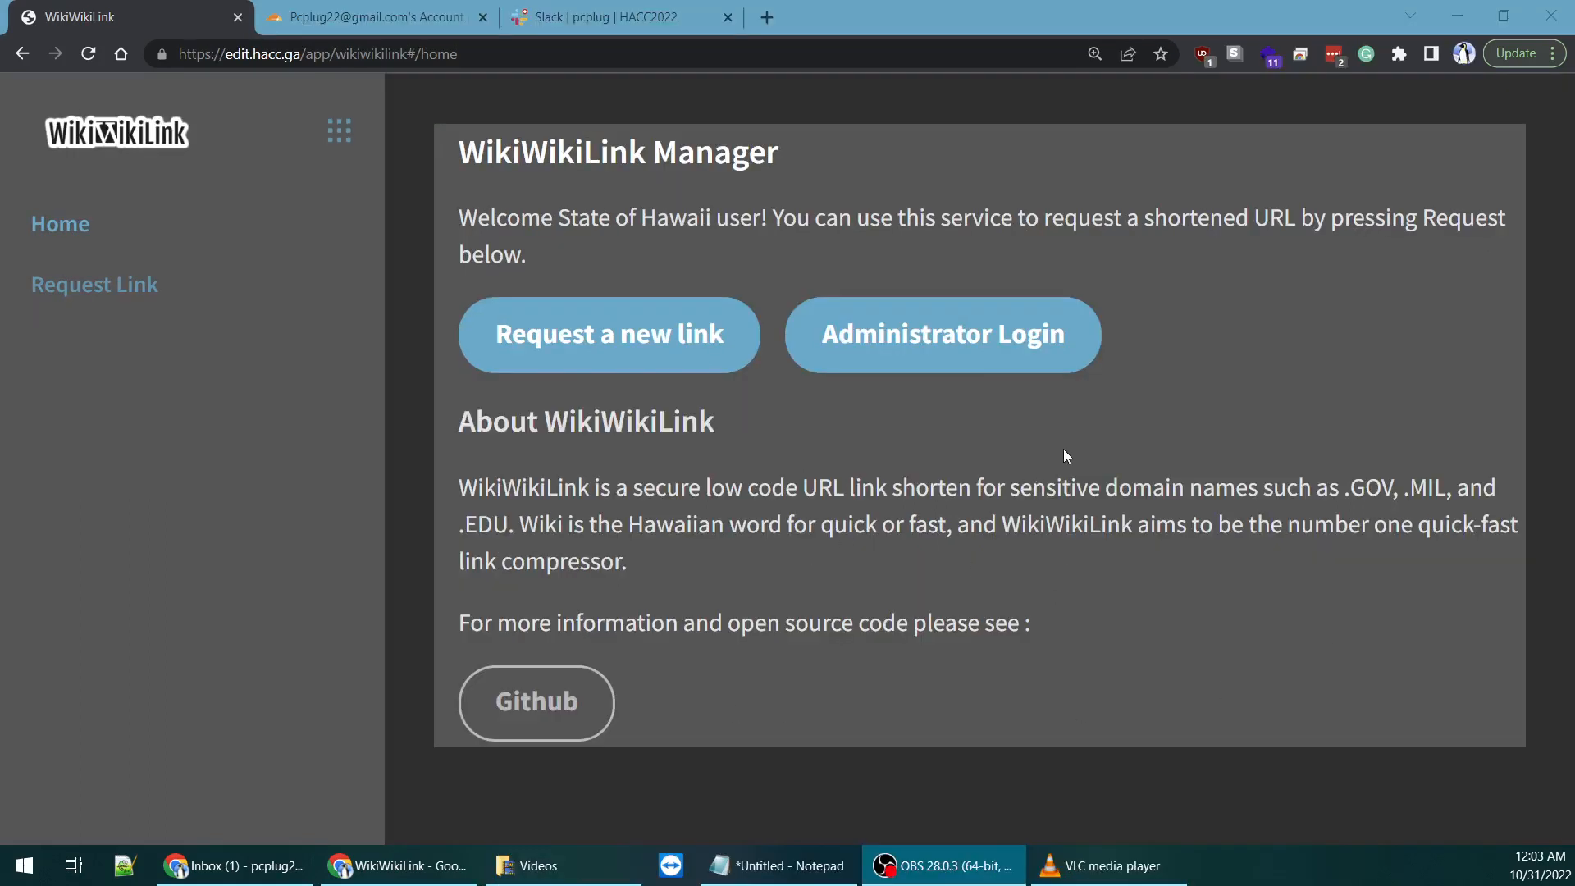
- Sign in to Budibase as administrator with the saved account e-mail and password, and open the WikiWikiLink app
left_click(975, 361)
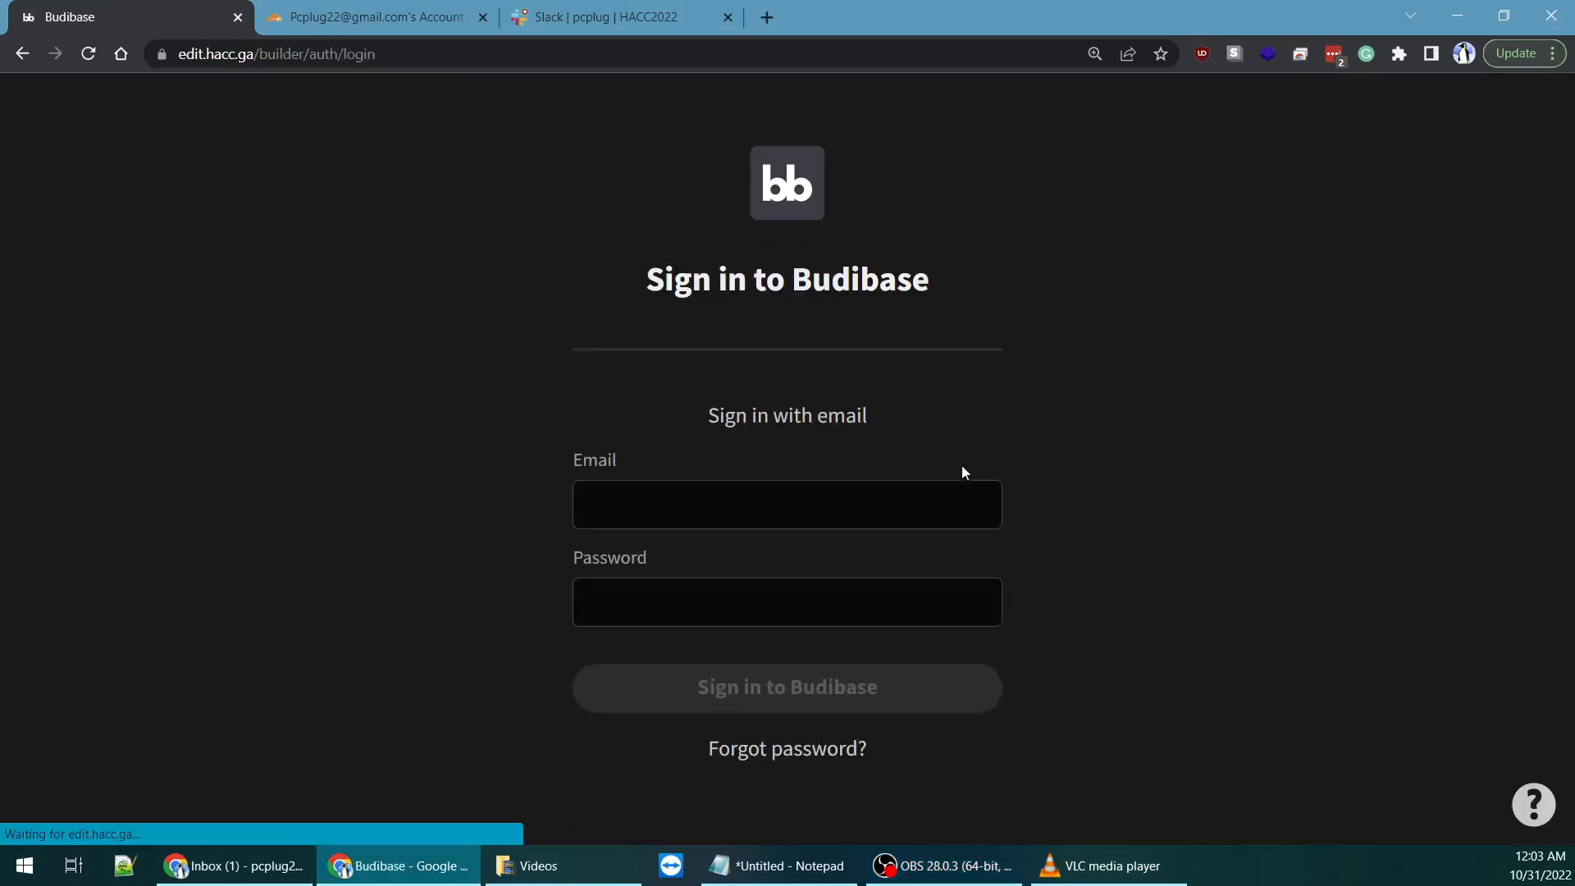
left_click(960, 509)
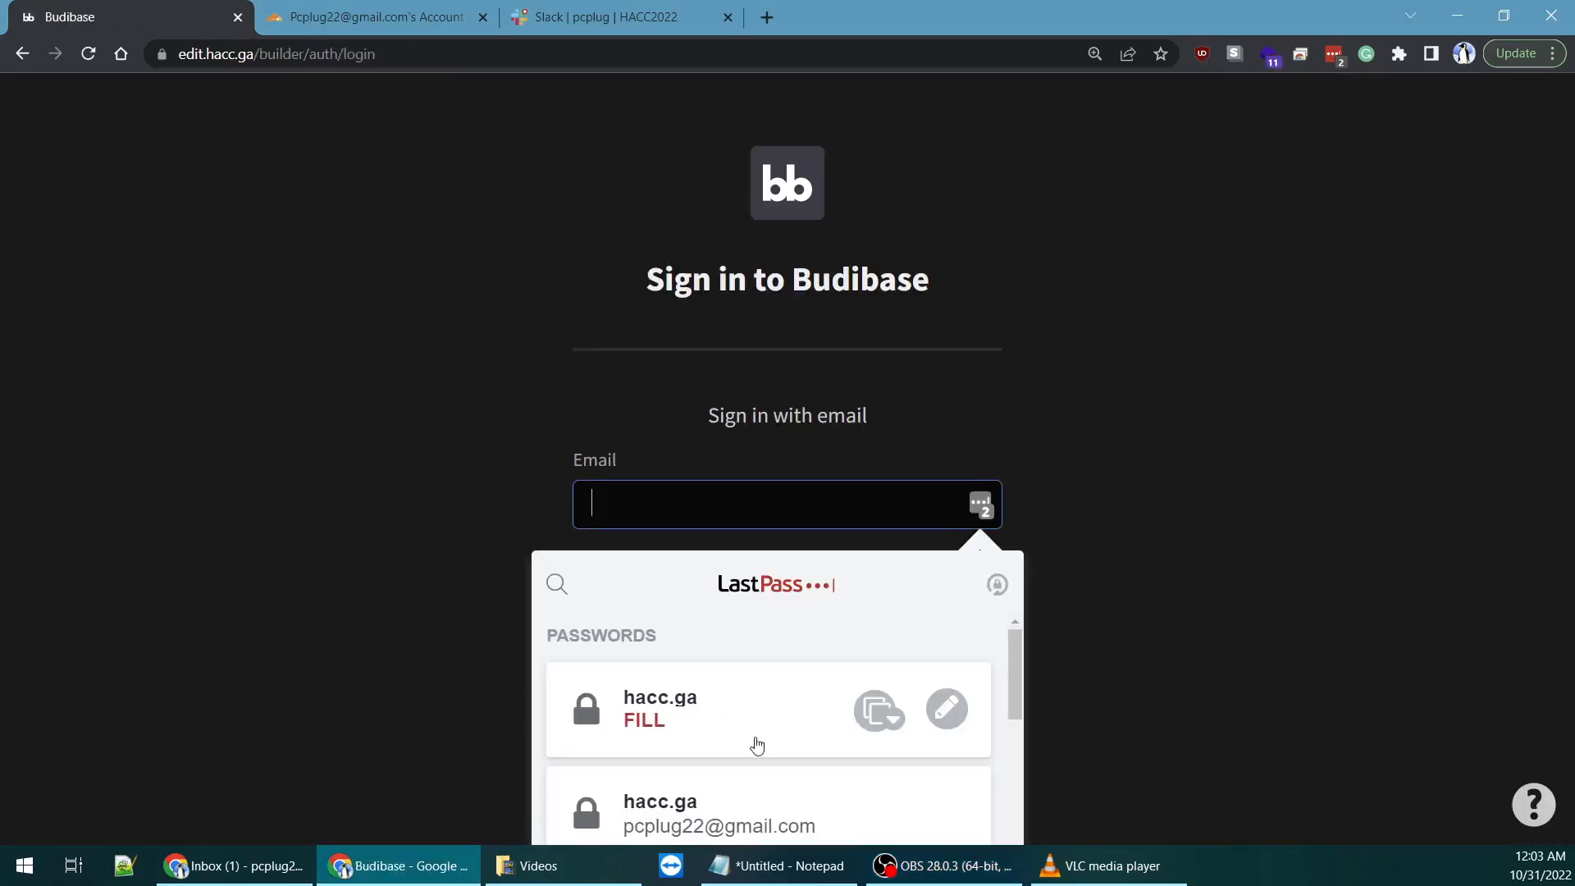
left_click(712, 824)
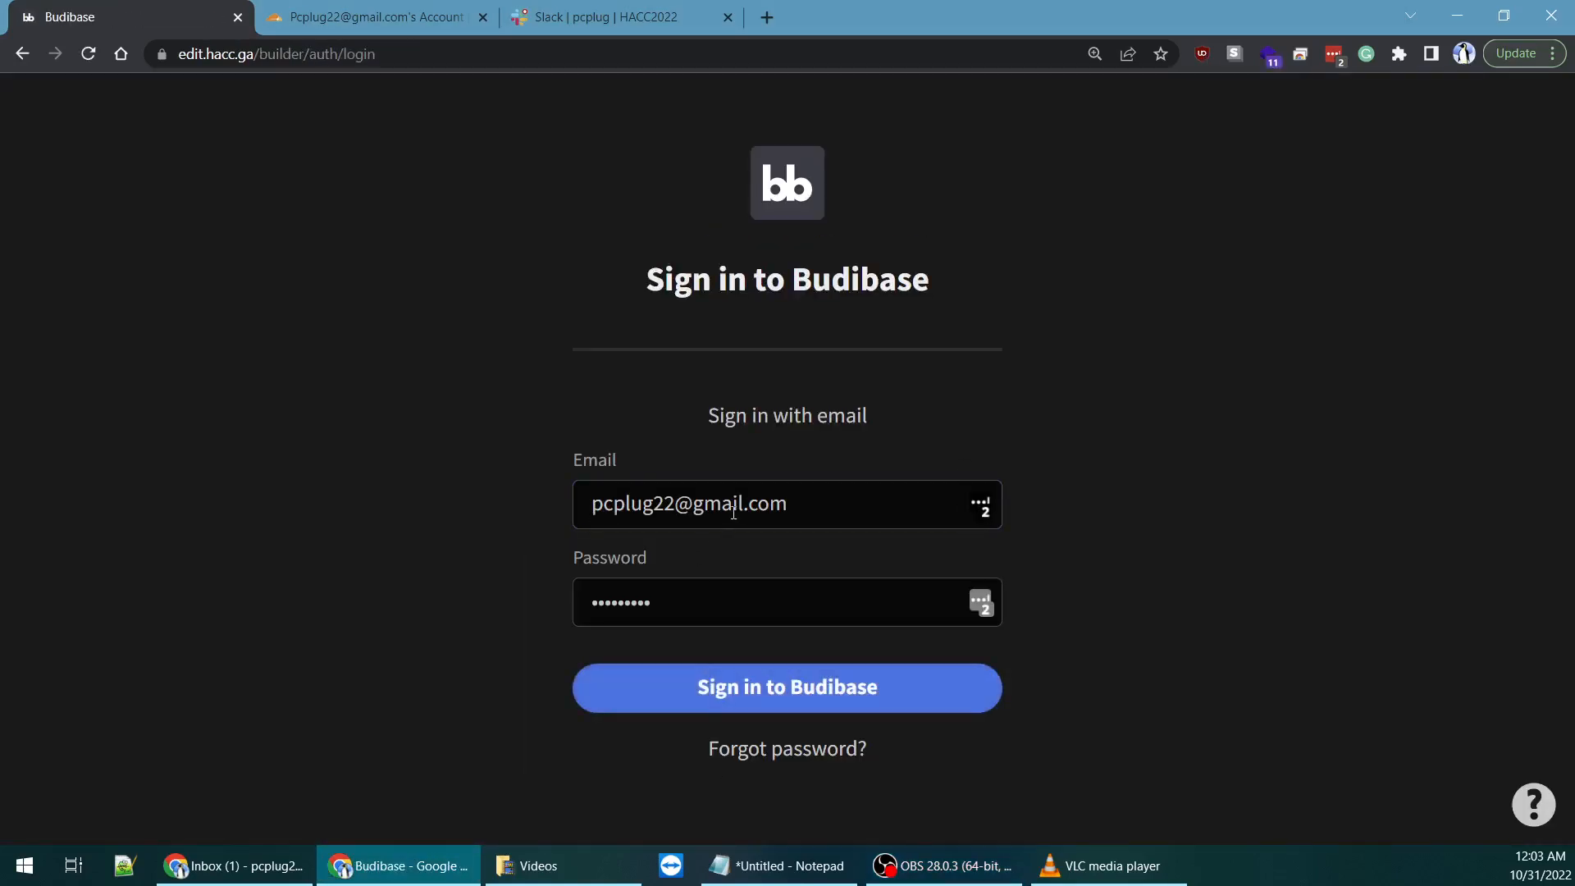
left_click(837, 689)
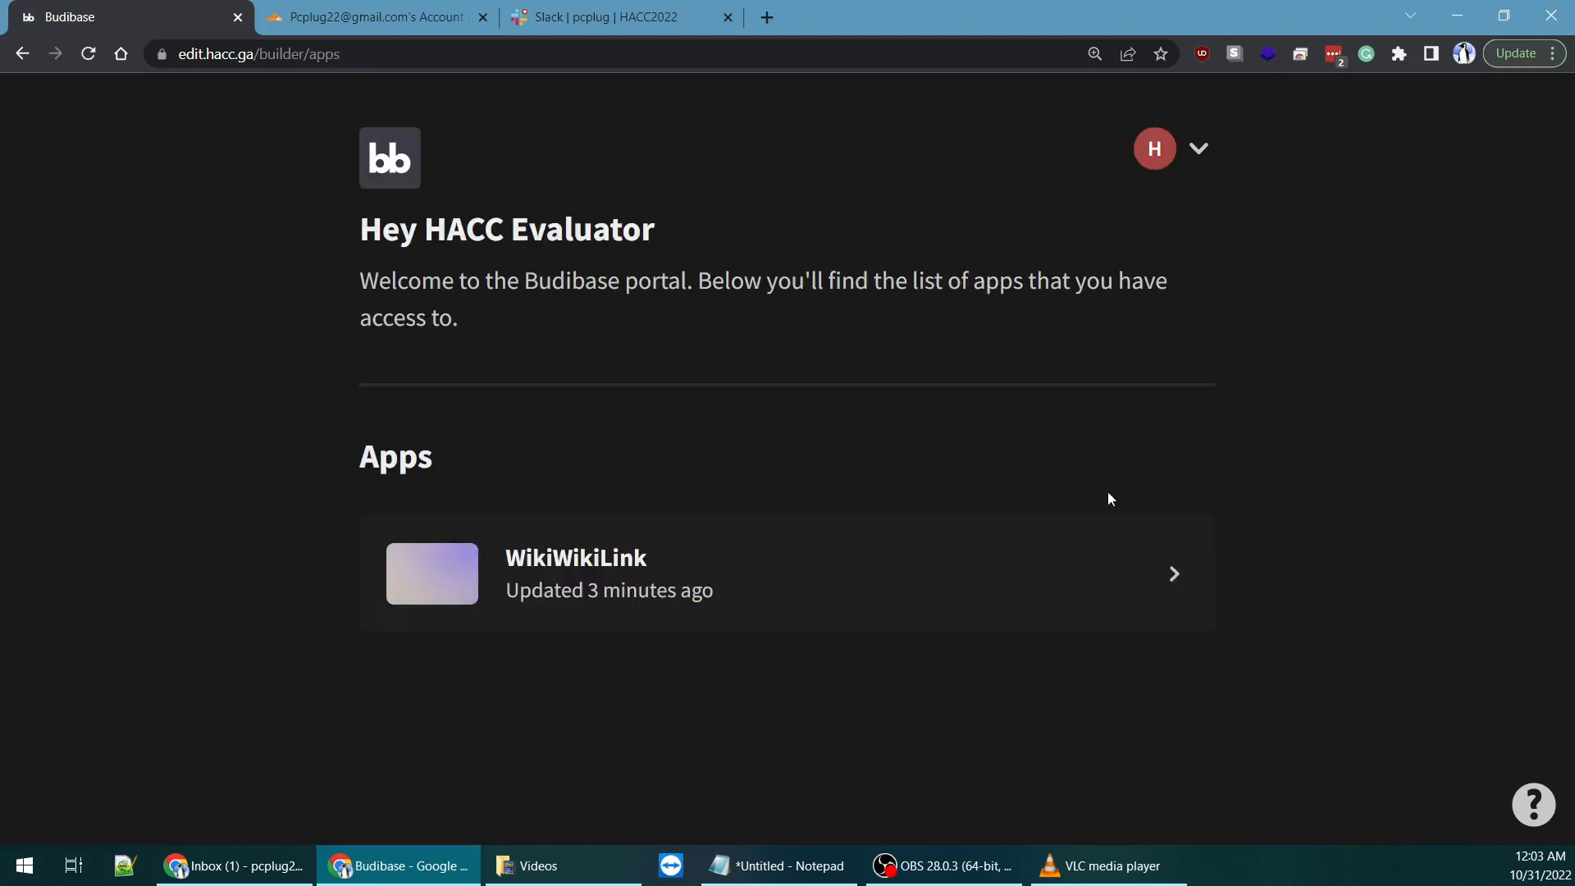
left_click(679, 582)
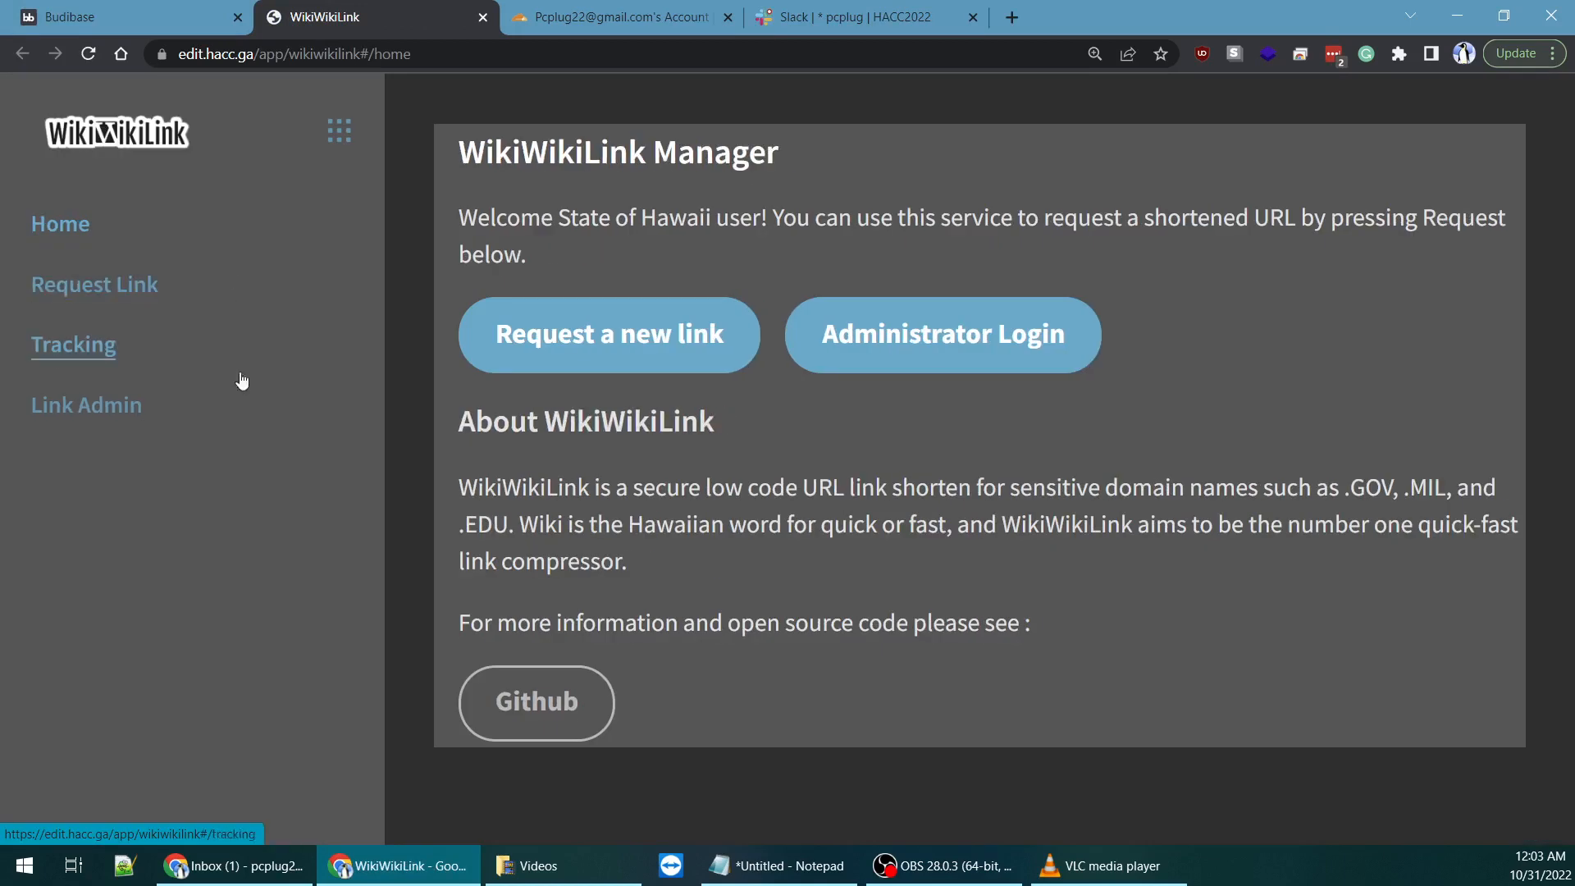
left_click_drag(218, 479, 3, 200)
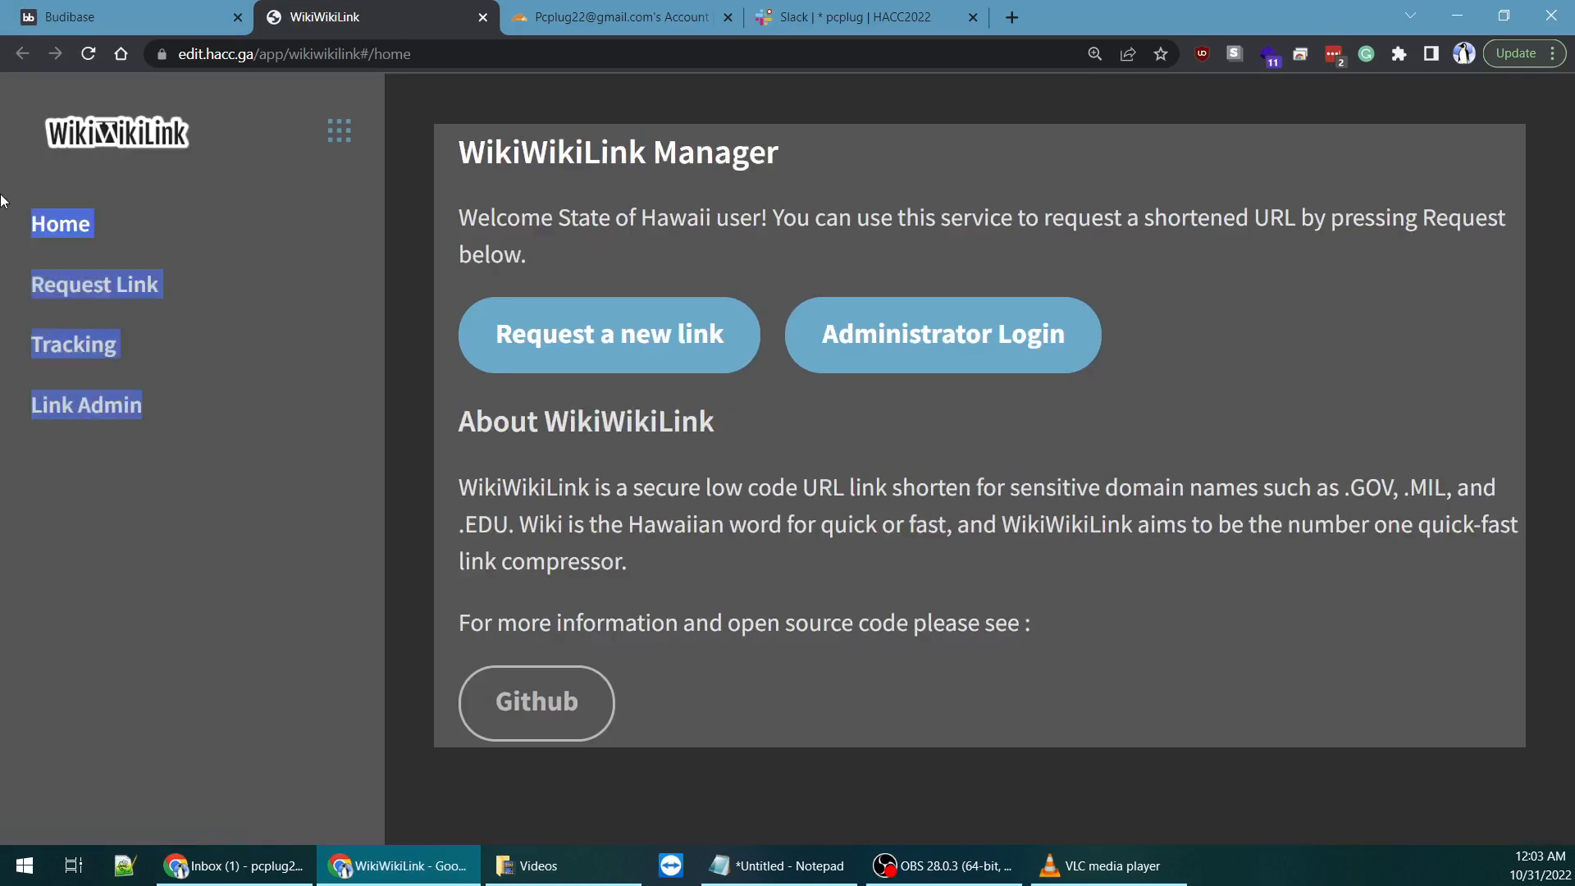
left_click_drag(332, 513, 914, 550)
left_click(927, 550)
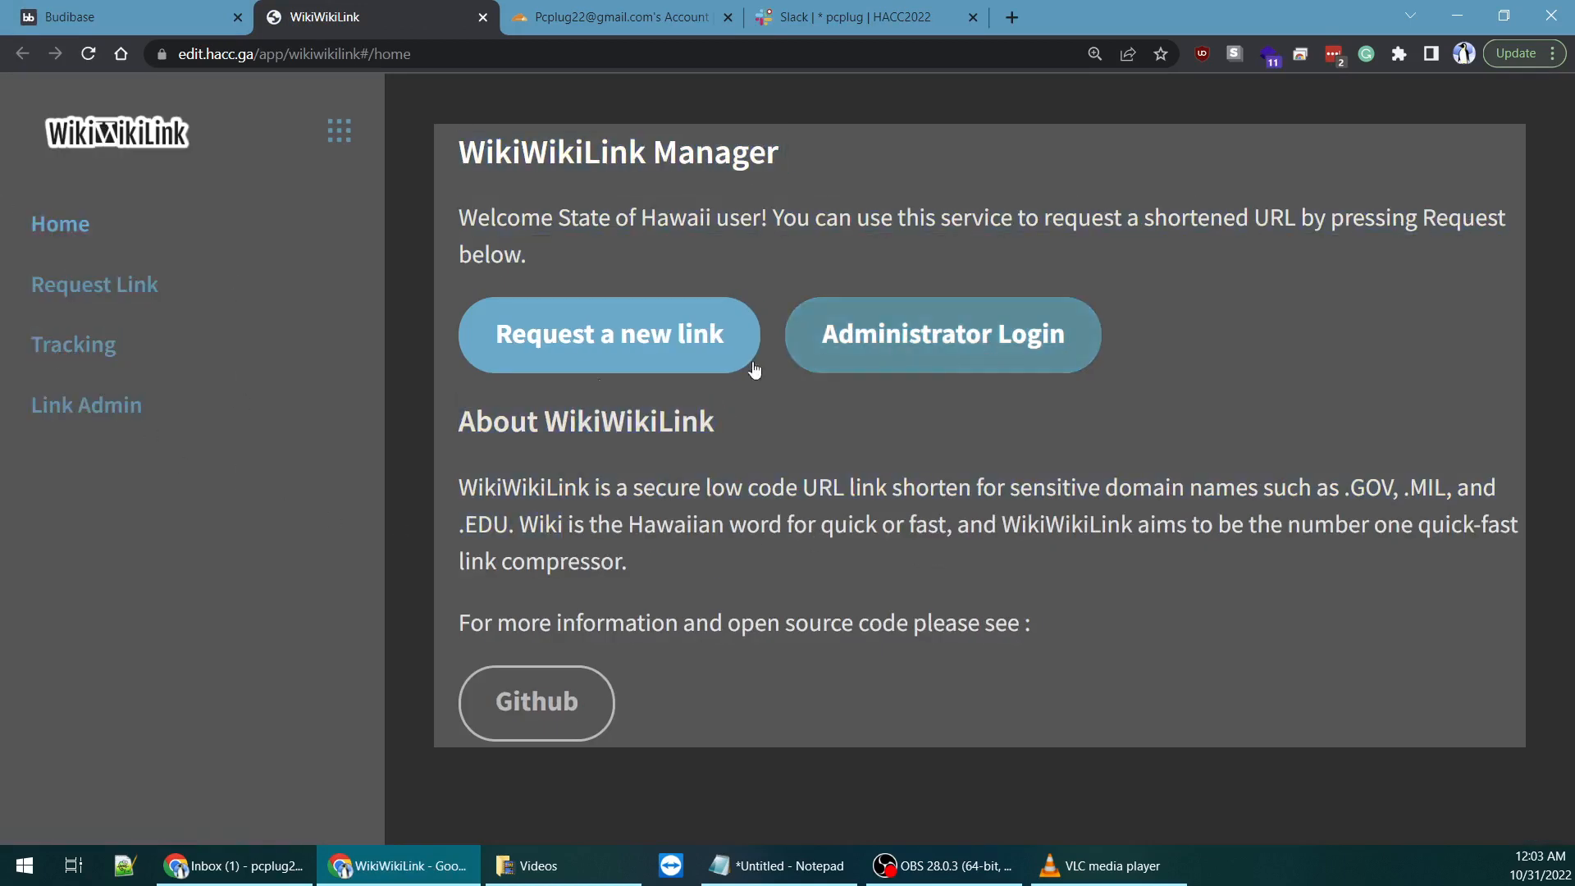
- Open the Link Admin list and go through it to the third page to find the github request
left_click(92, 409)
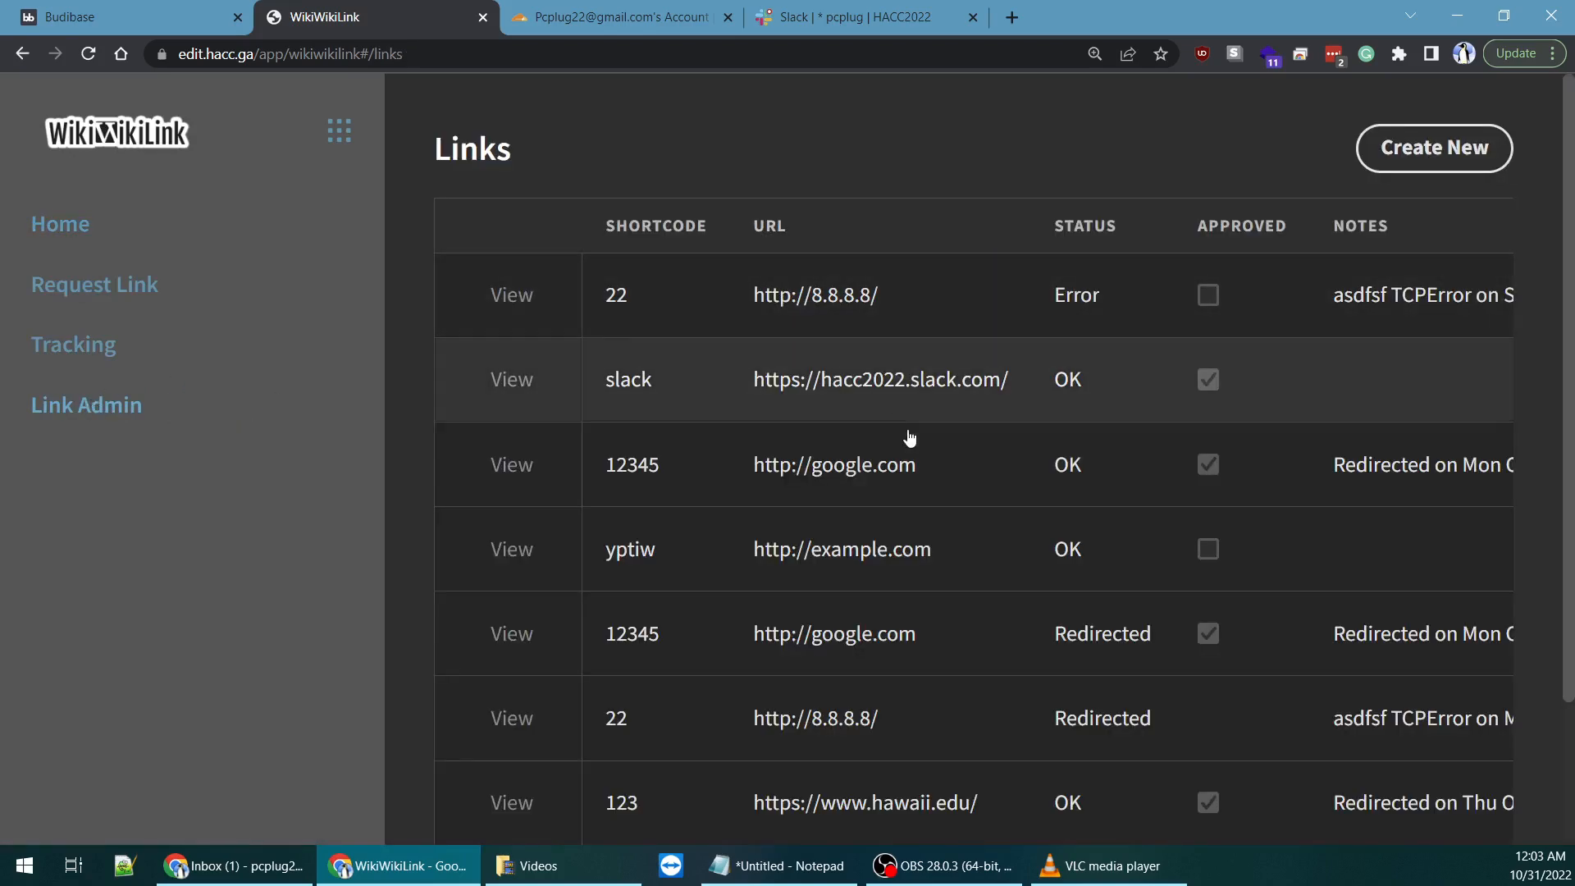
scroll(910, 438, "down", 3)
scroll(879, 534, "up", 3)
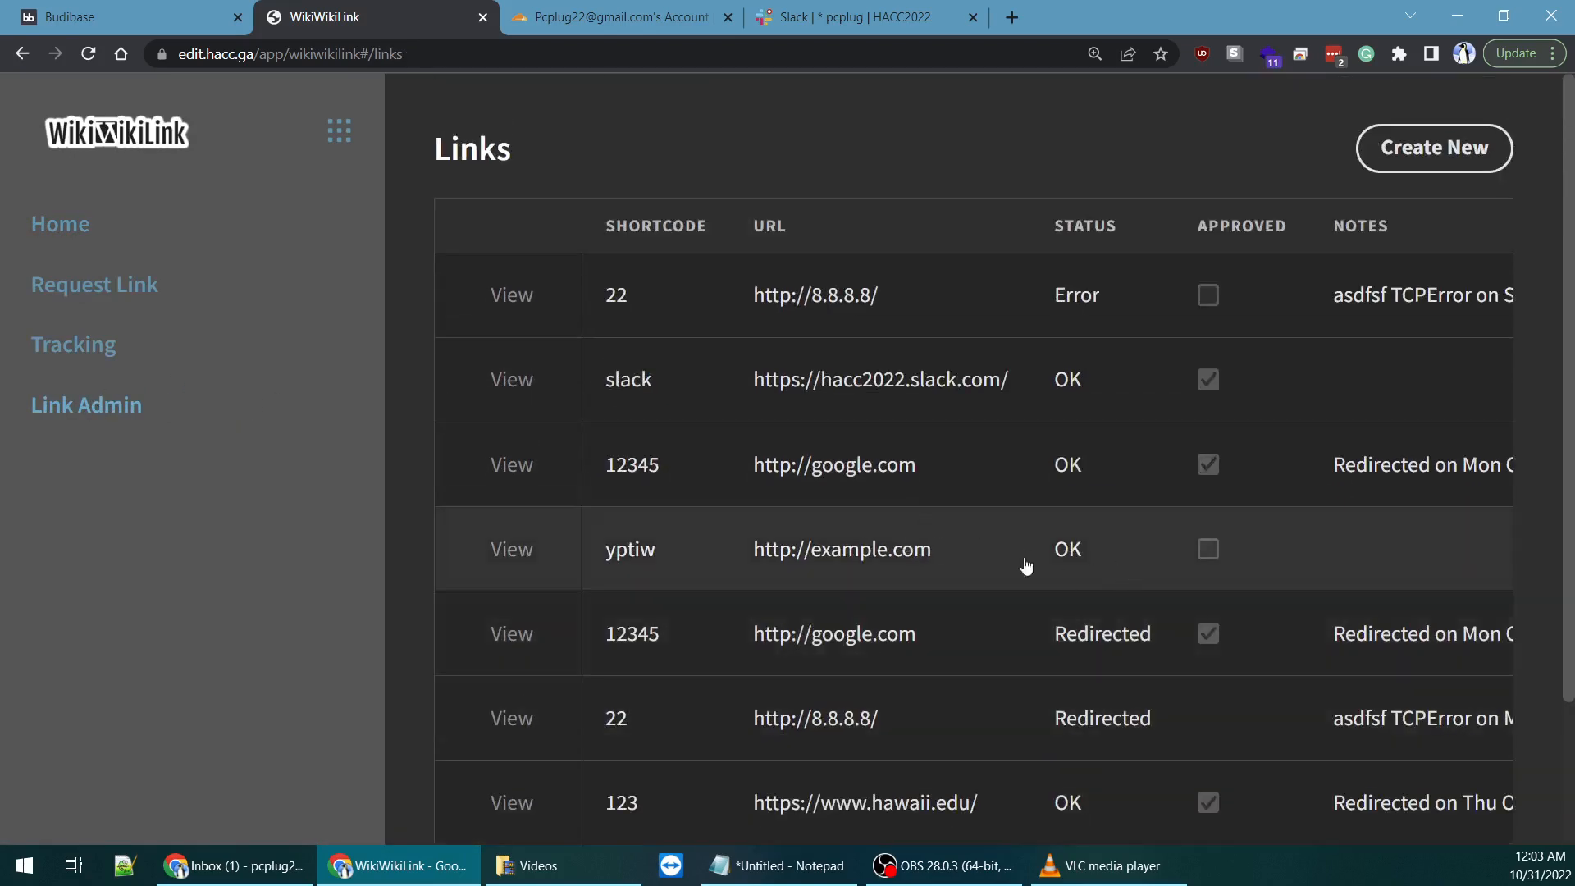
scroll(1051, 460, "down", 2)
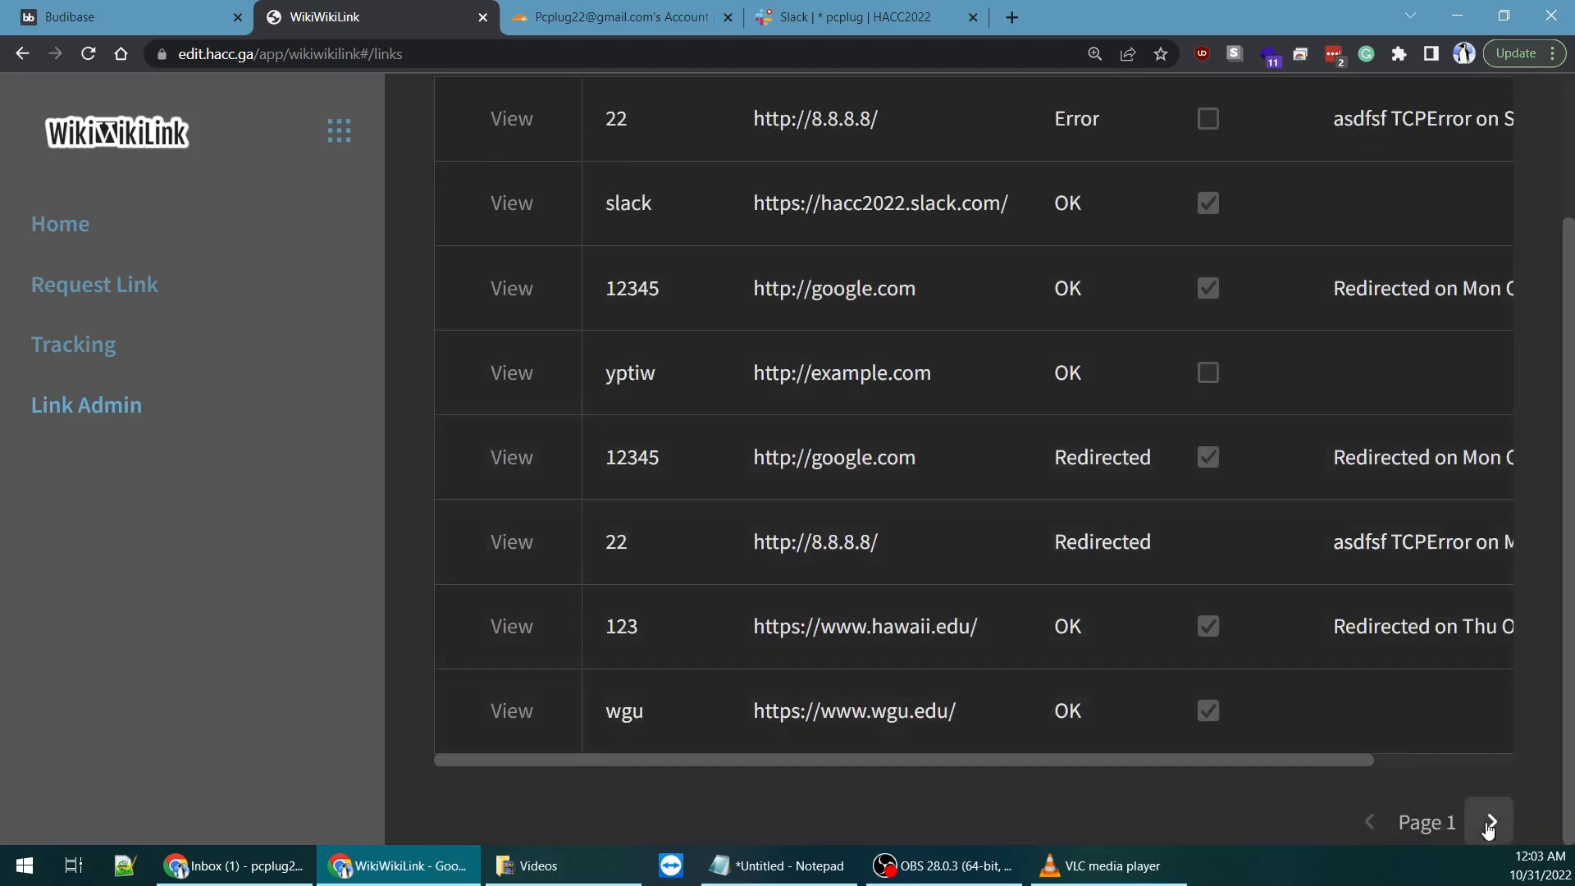
left_click(1489, 822)
scroll(1362, 607, "up", 2)
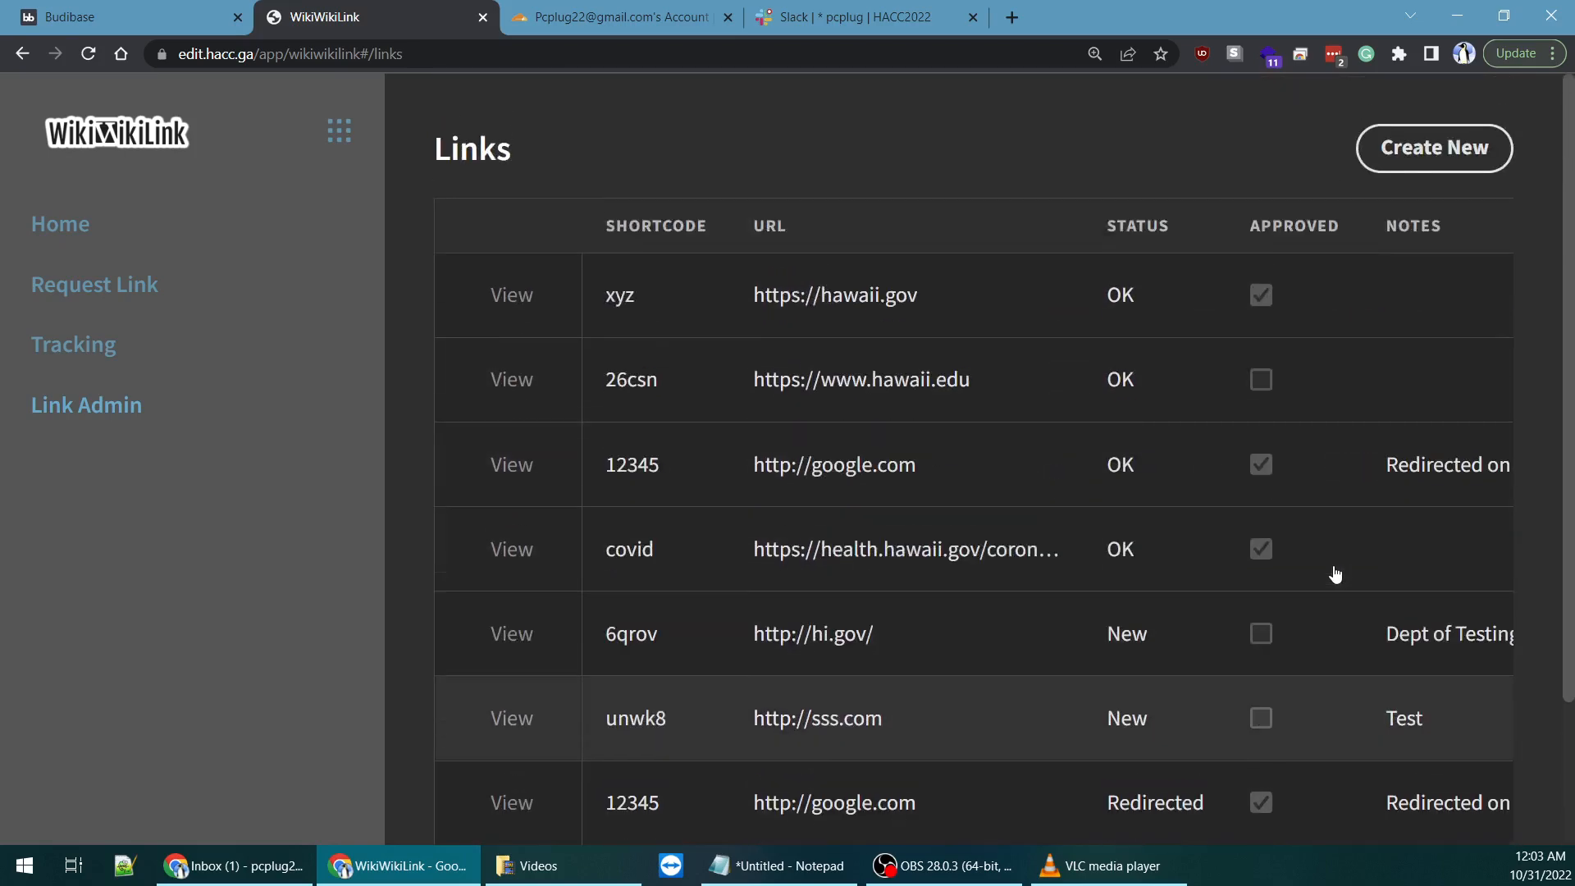
scroll(1395, 673, "down", 2)
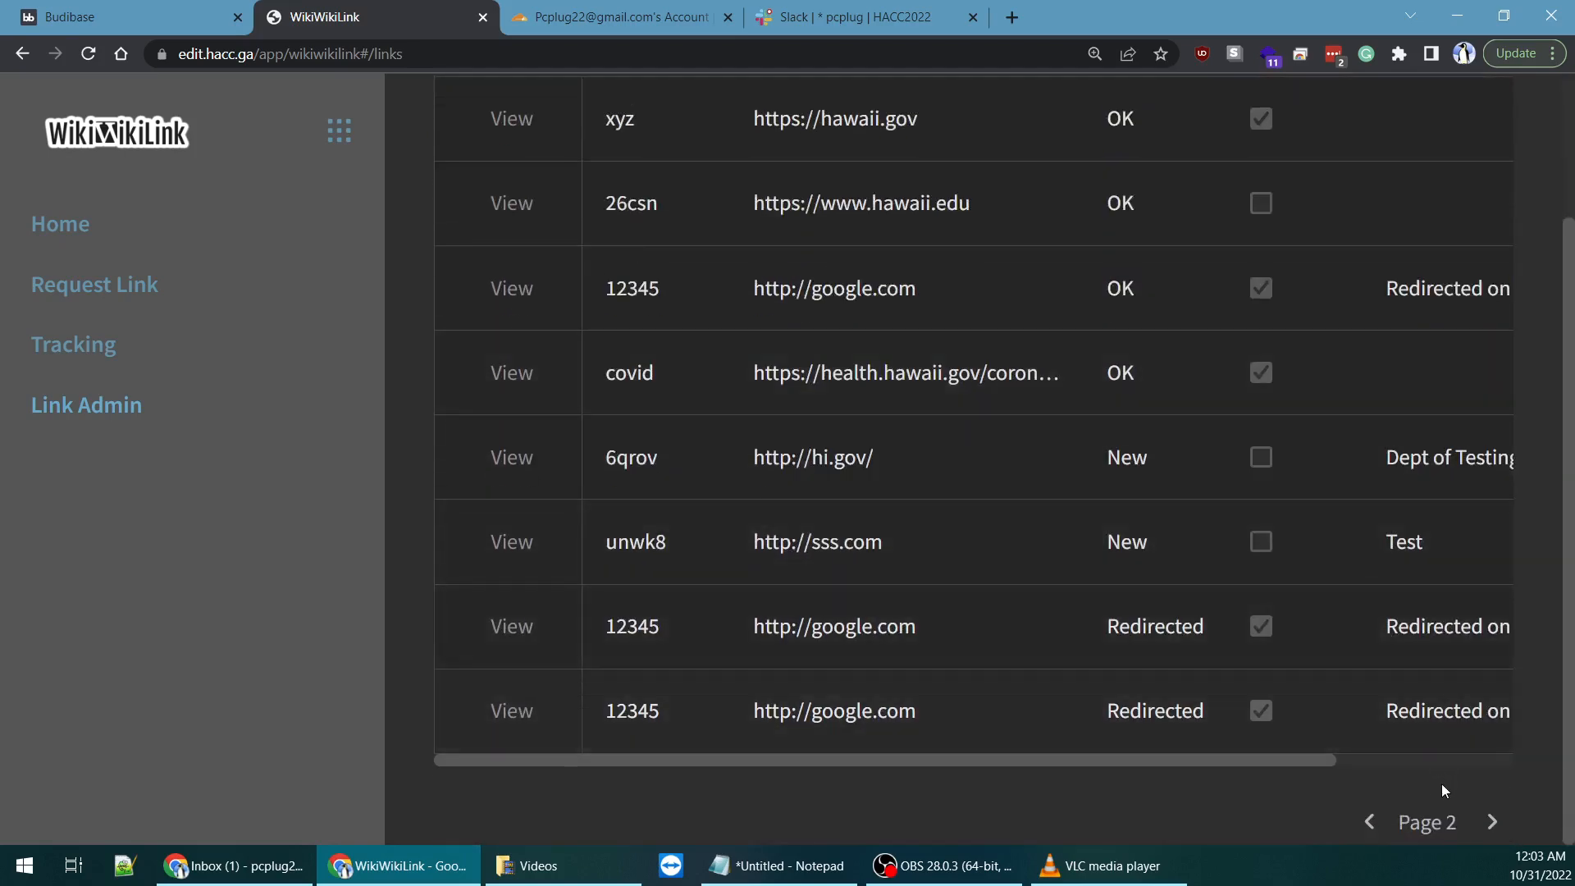
left_click(1491, 823)
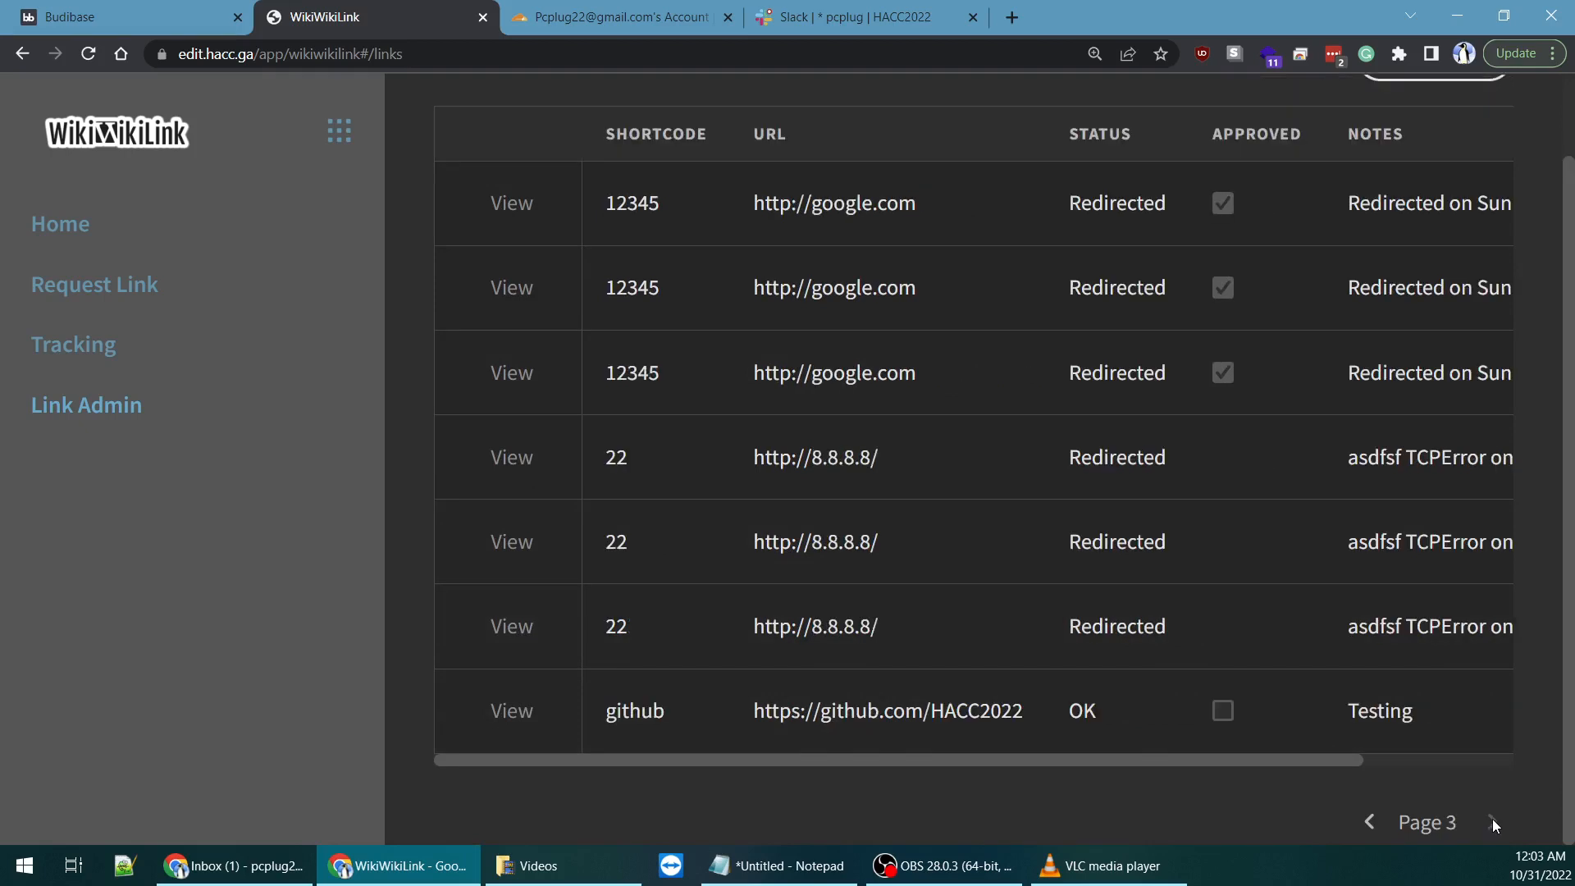
- Open the github link request, look over its details, mark it as approved and save it
left_click(515, 711)
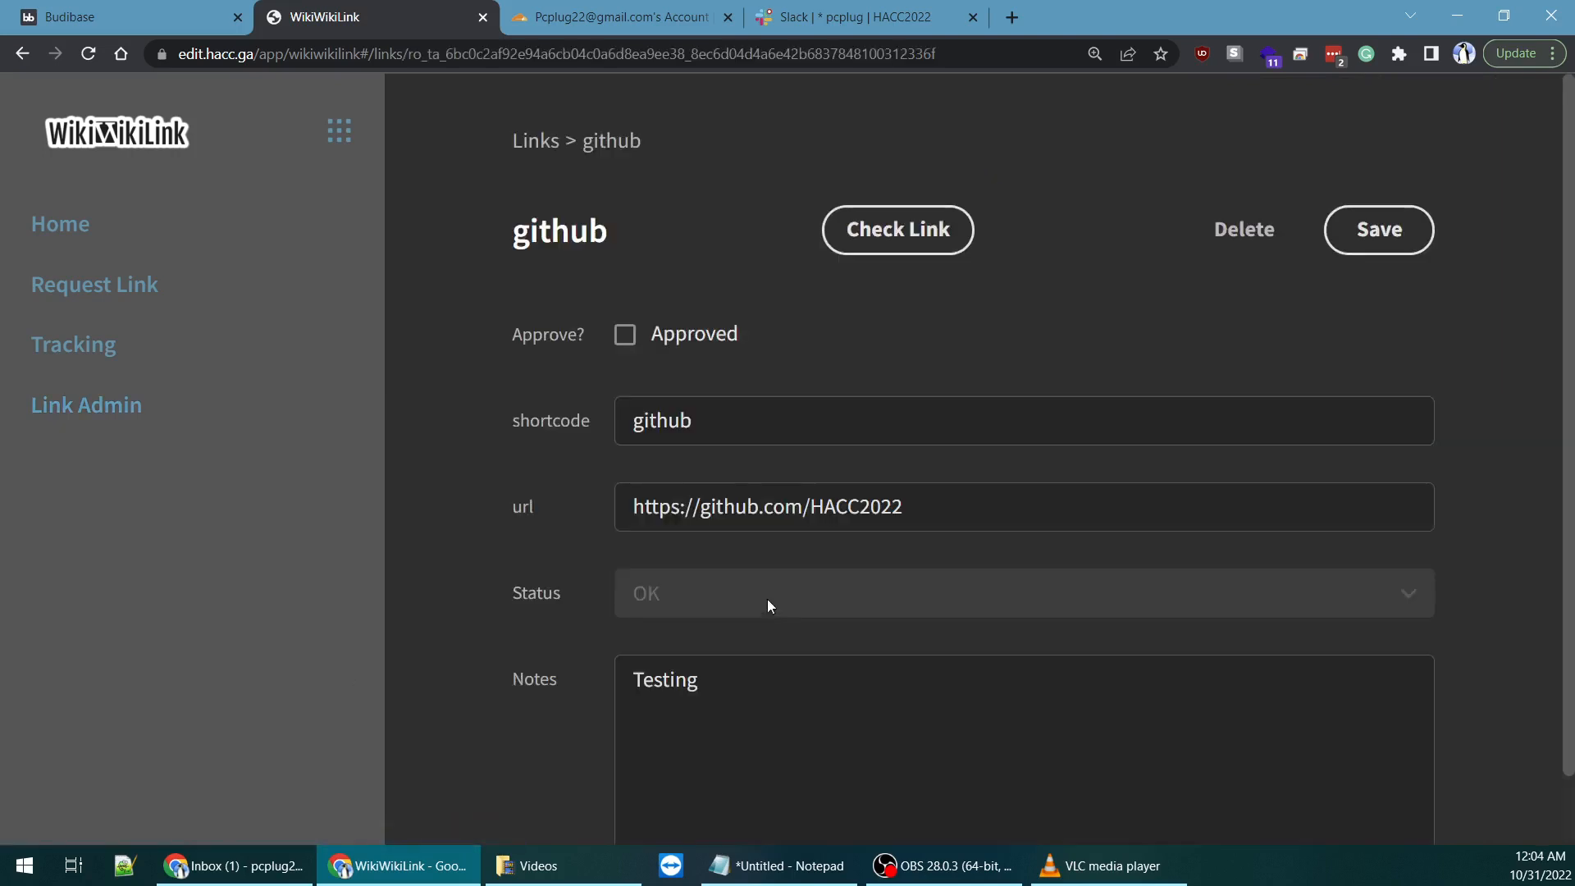
scroll(1164, 427, "down", 1)
scroll(1164, 425, "up", 1)
scroll(1181, 410, "down", 1)
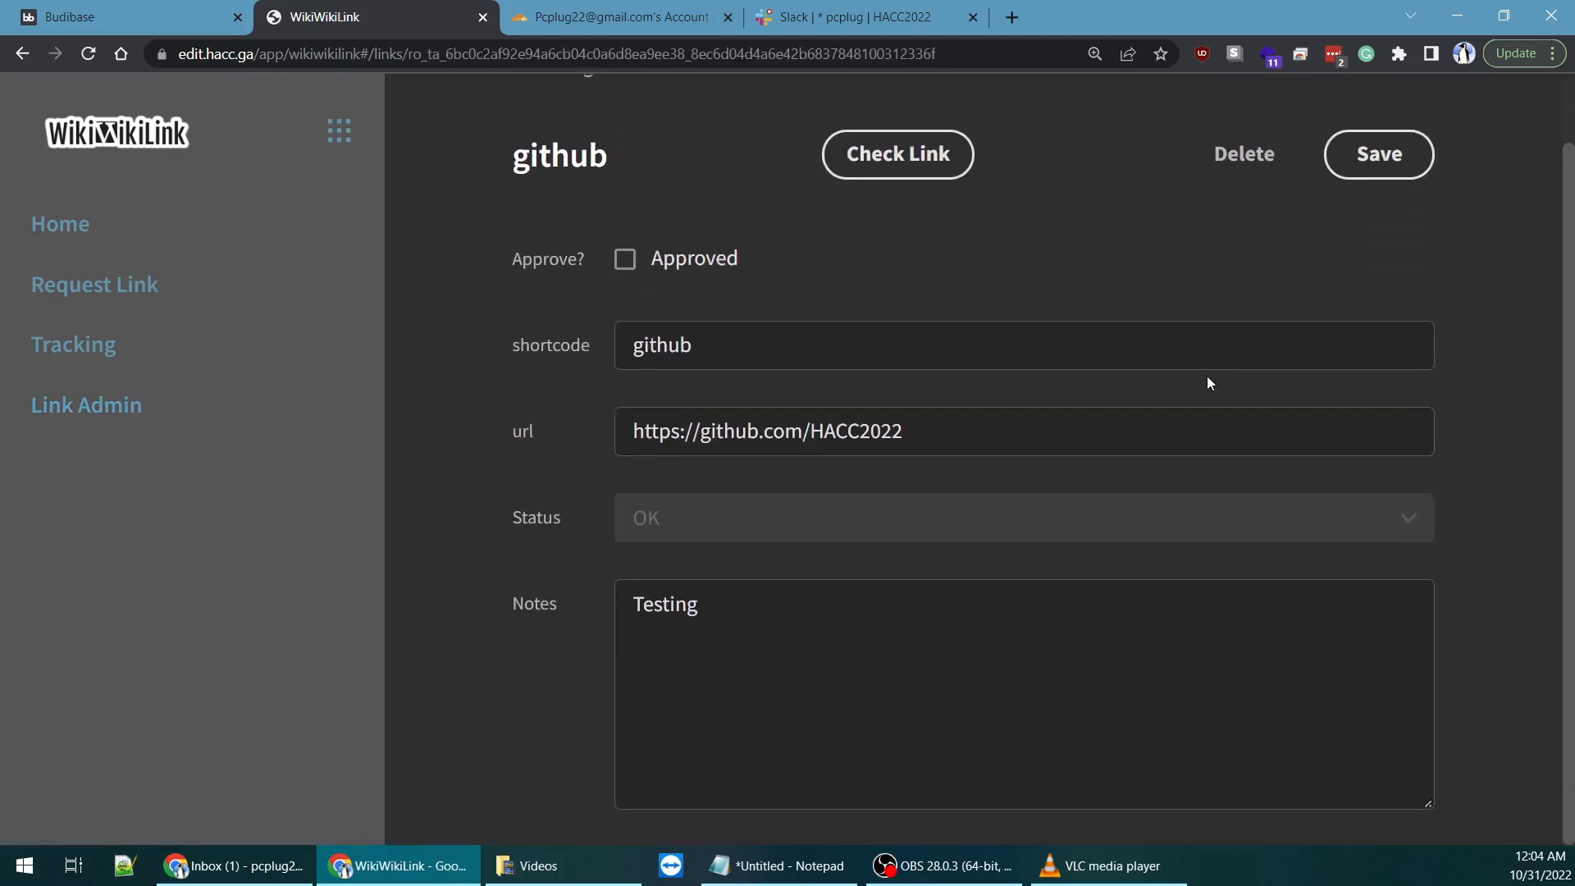
scroll(1210, 394, "up", 1)
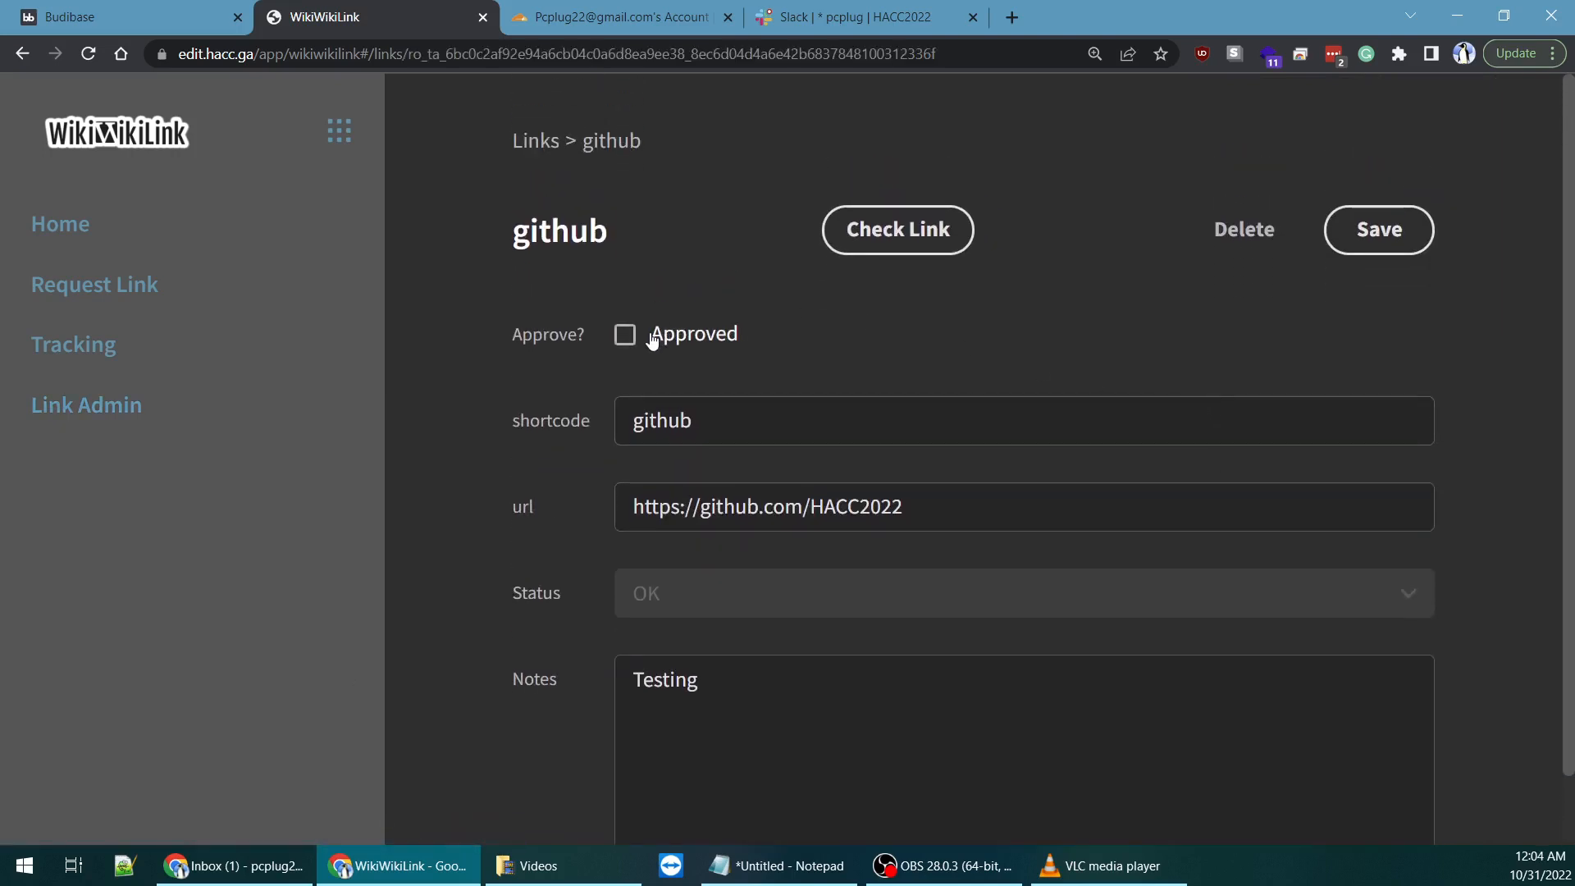
left_click(649, 339)
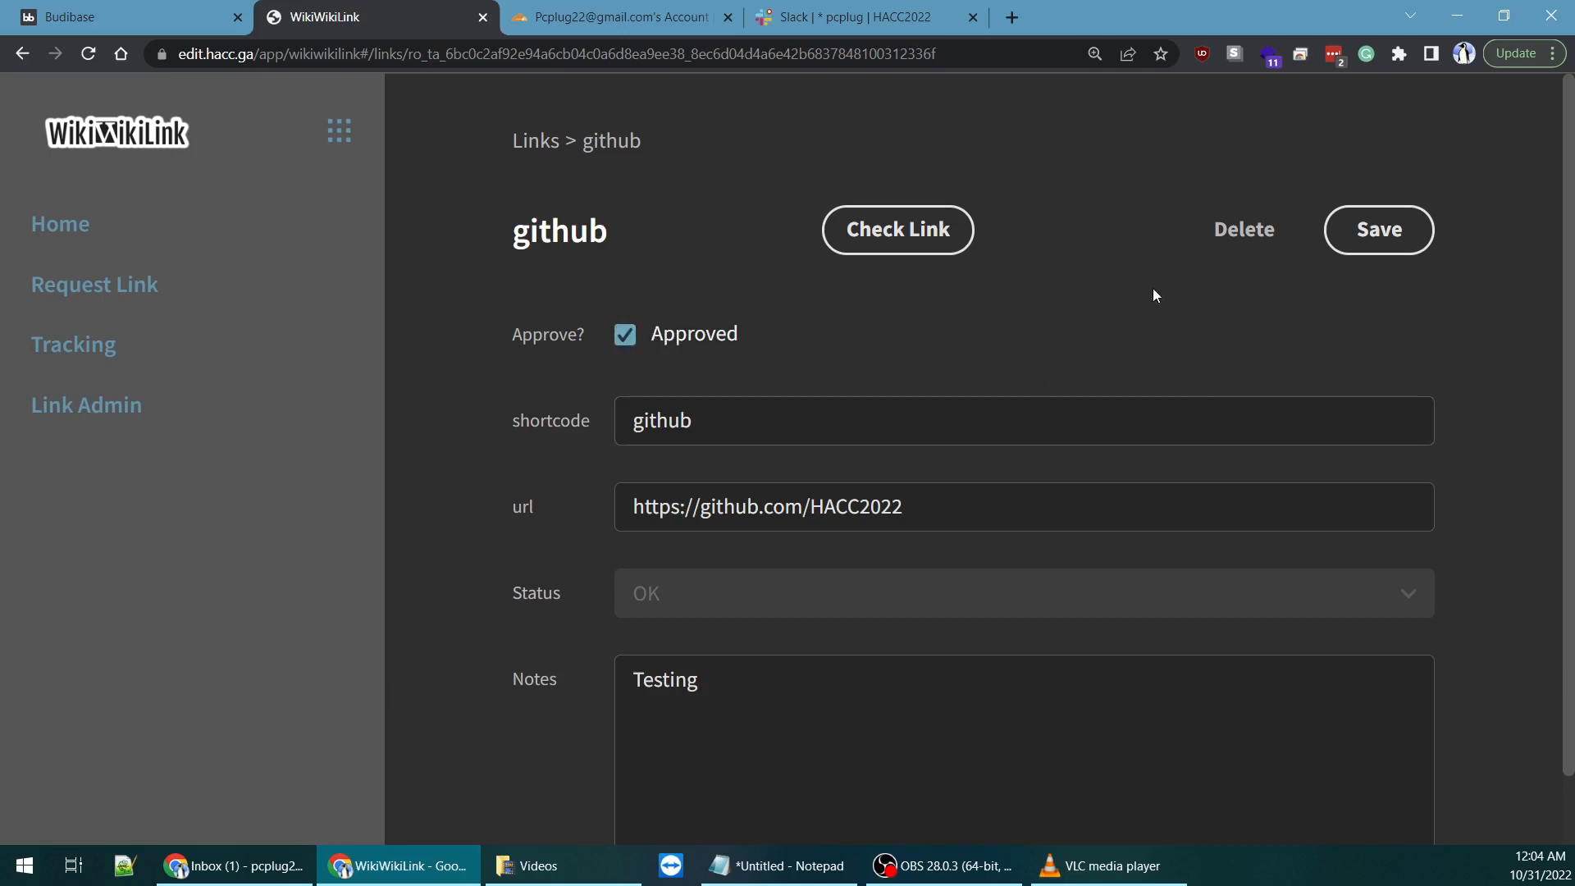
left_click(1395, 247)
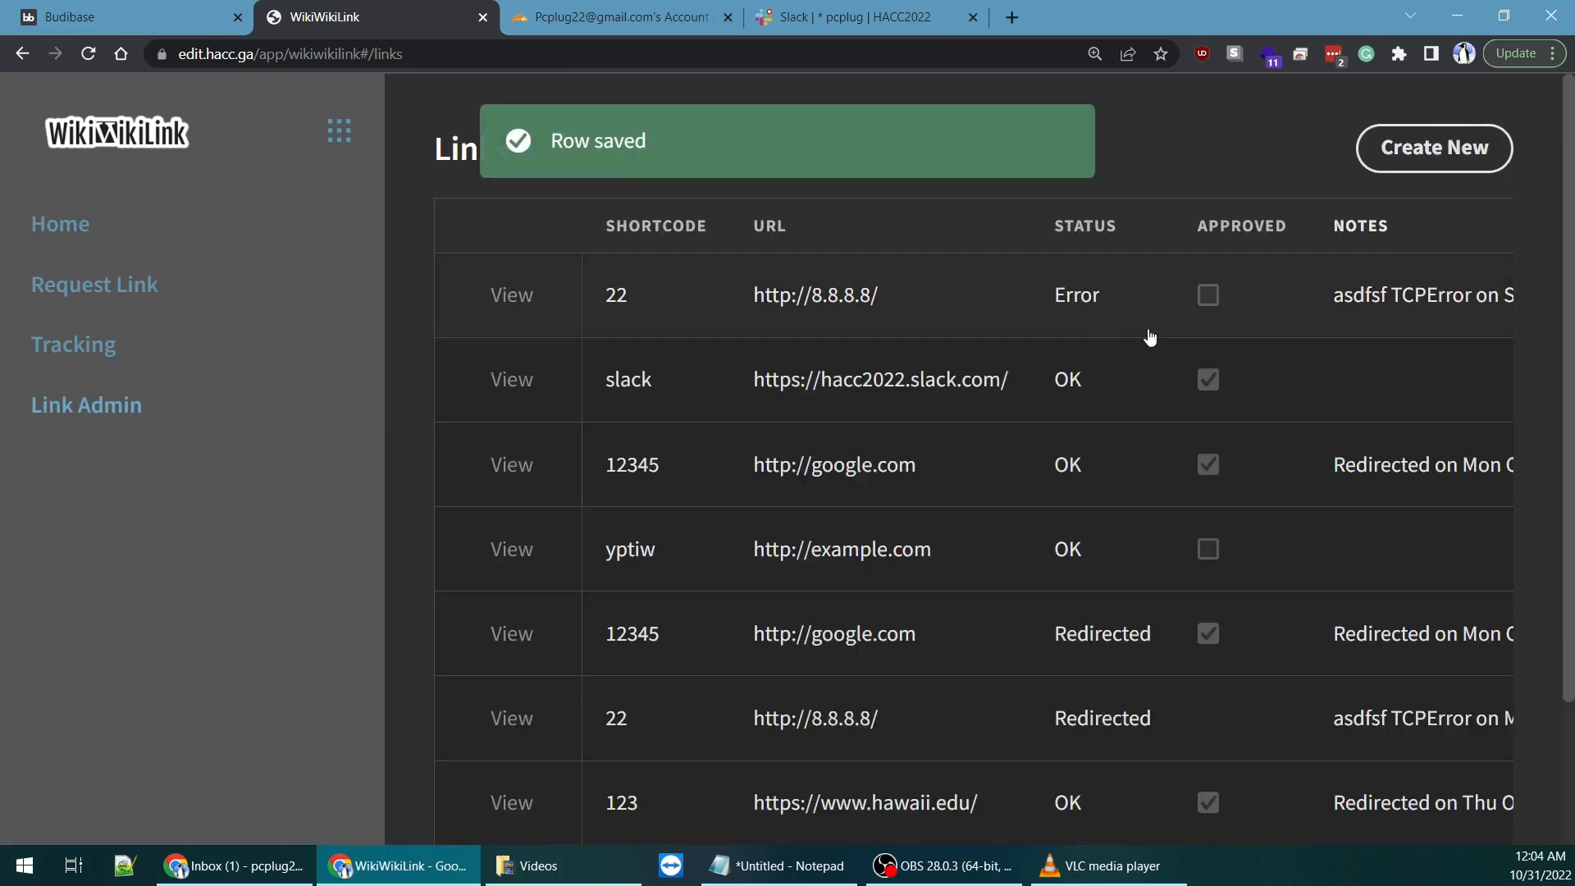
- Go forward through the pages of the links list to check the github entry
scroll(942, 361, "down", 2)
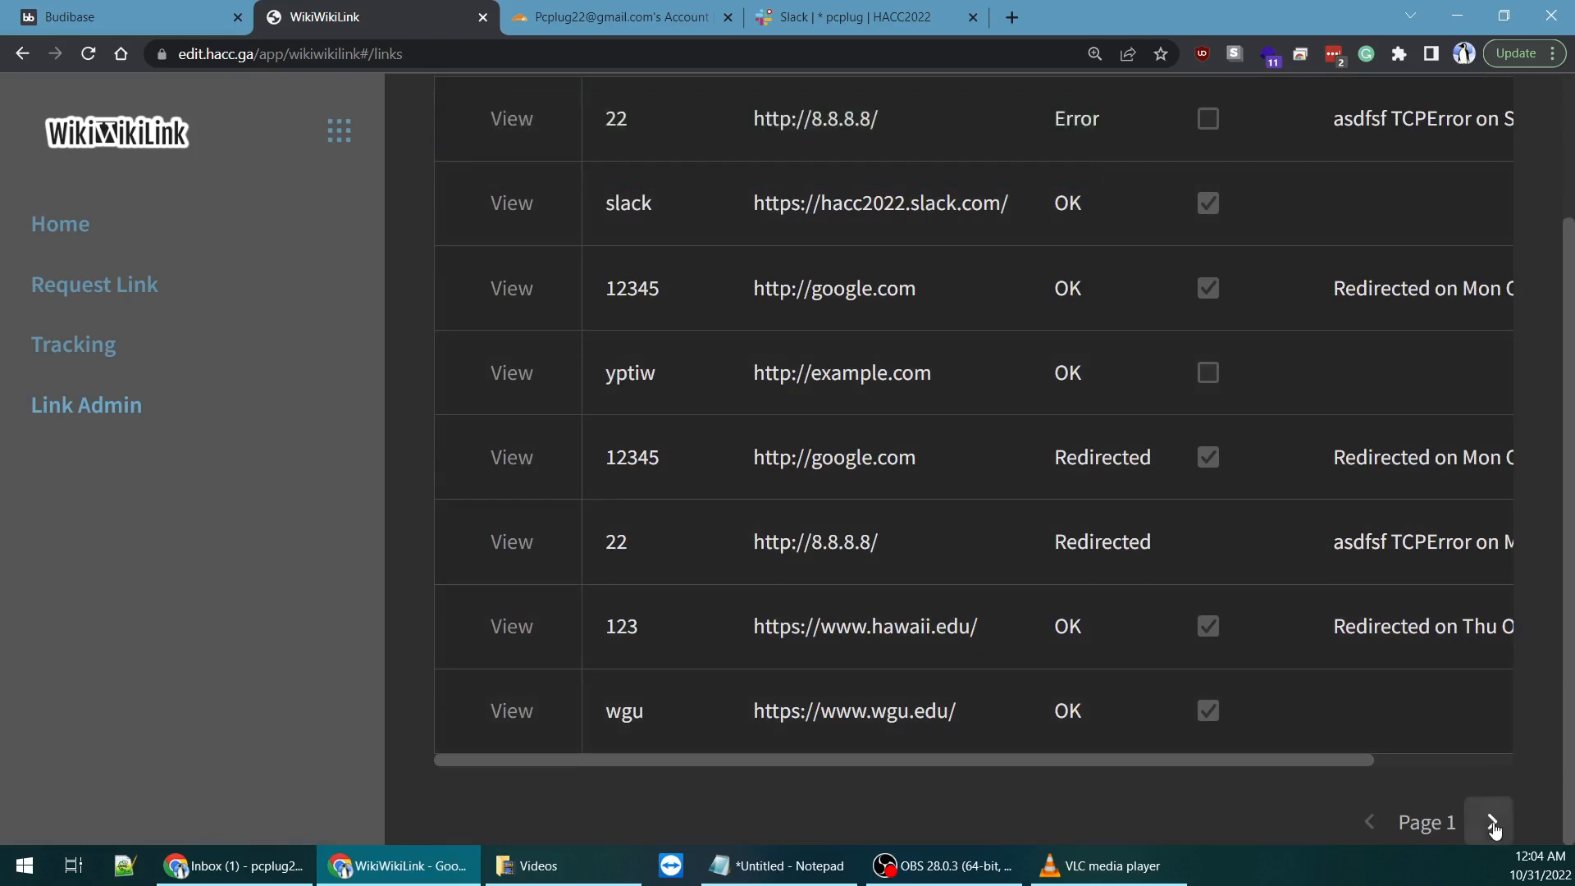
left_click(1494, 823)
left_click(1493, 823)
left_click(1493, 823)
- Test the approved short link by opening hacc.ga/github in the browser tab showing the Cloudflare dashboard
left_click(623, 17)
left_click(643, 52)
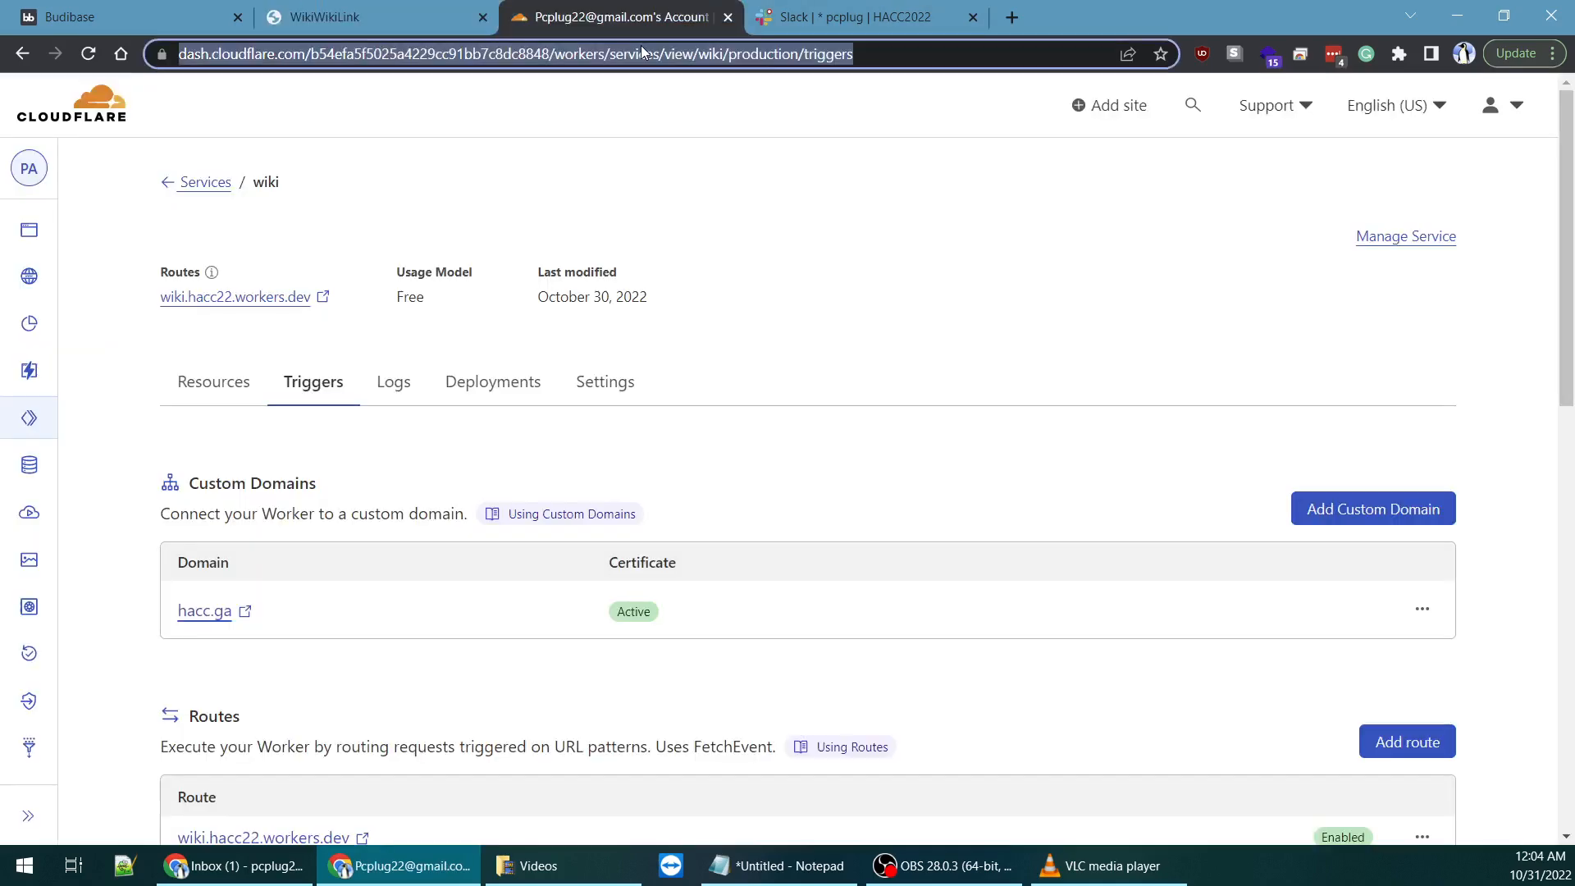
type("hacc.")
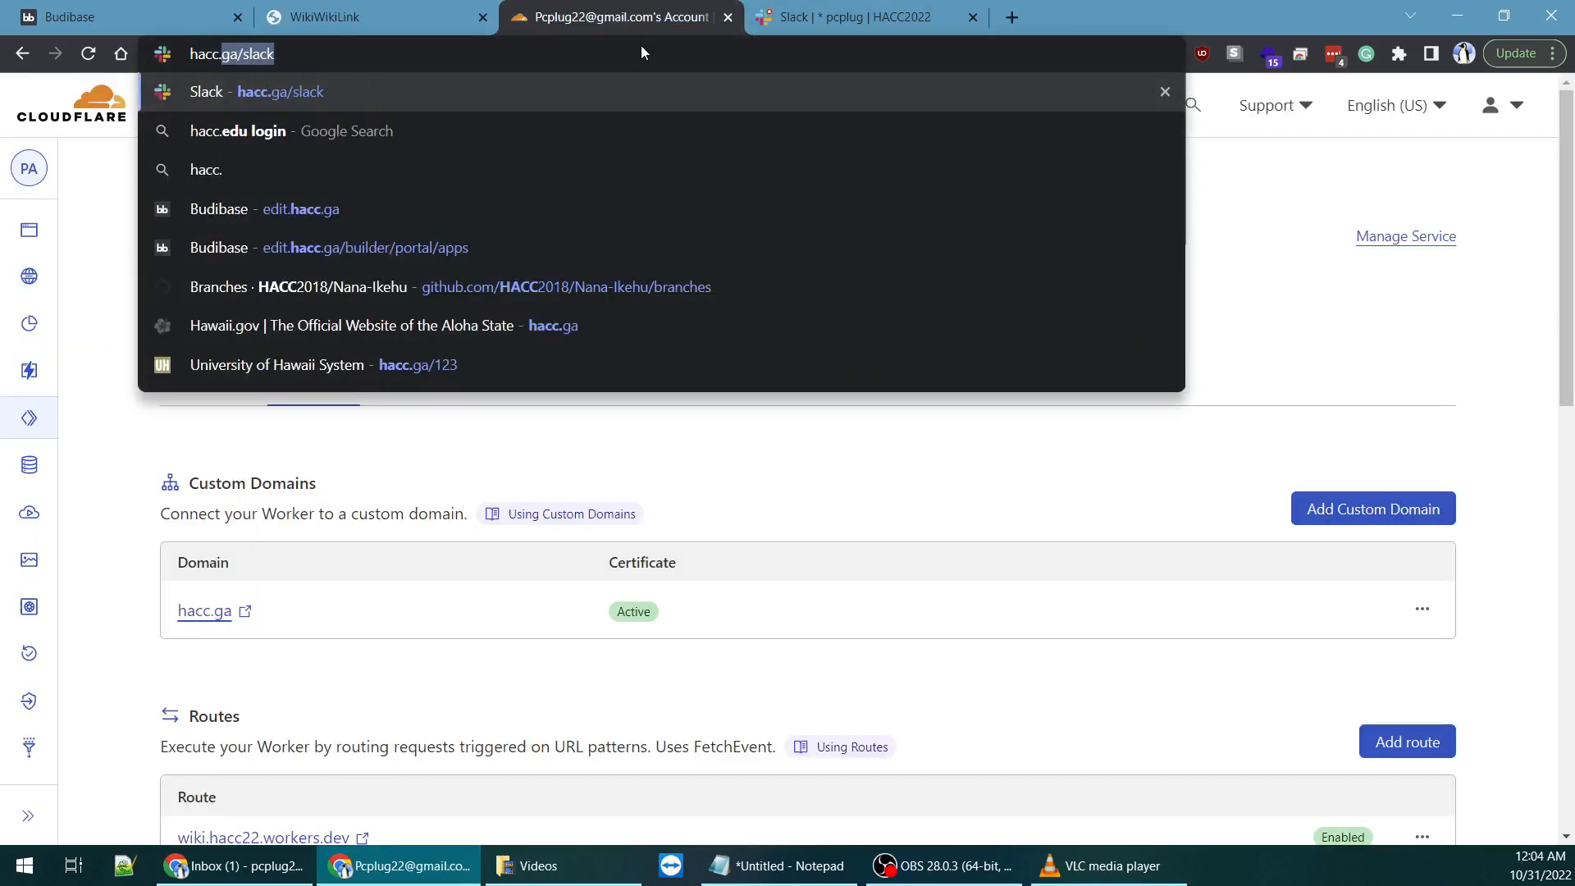
type("ga/")
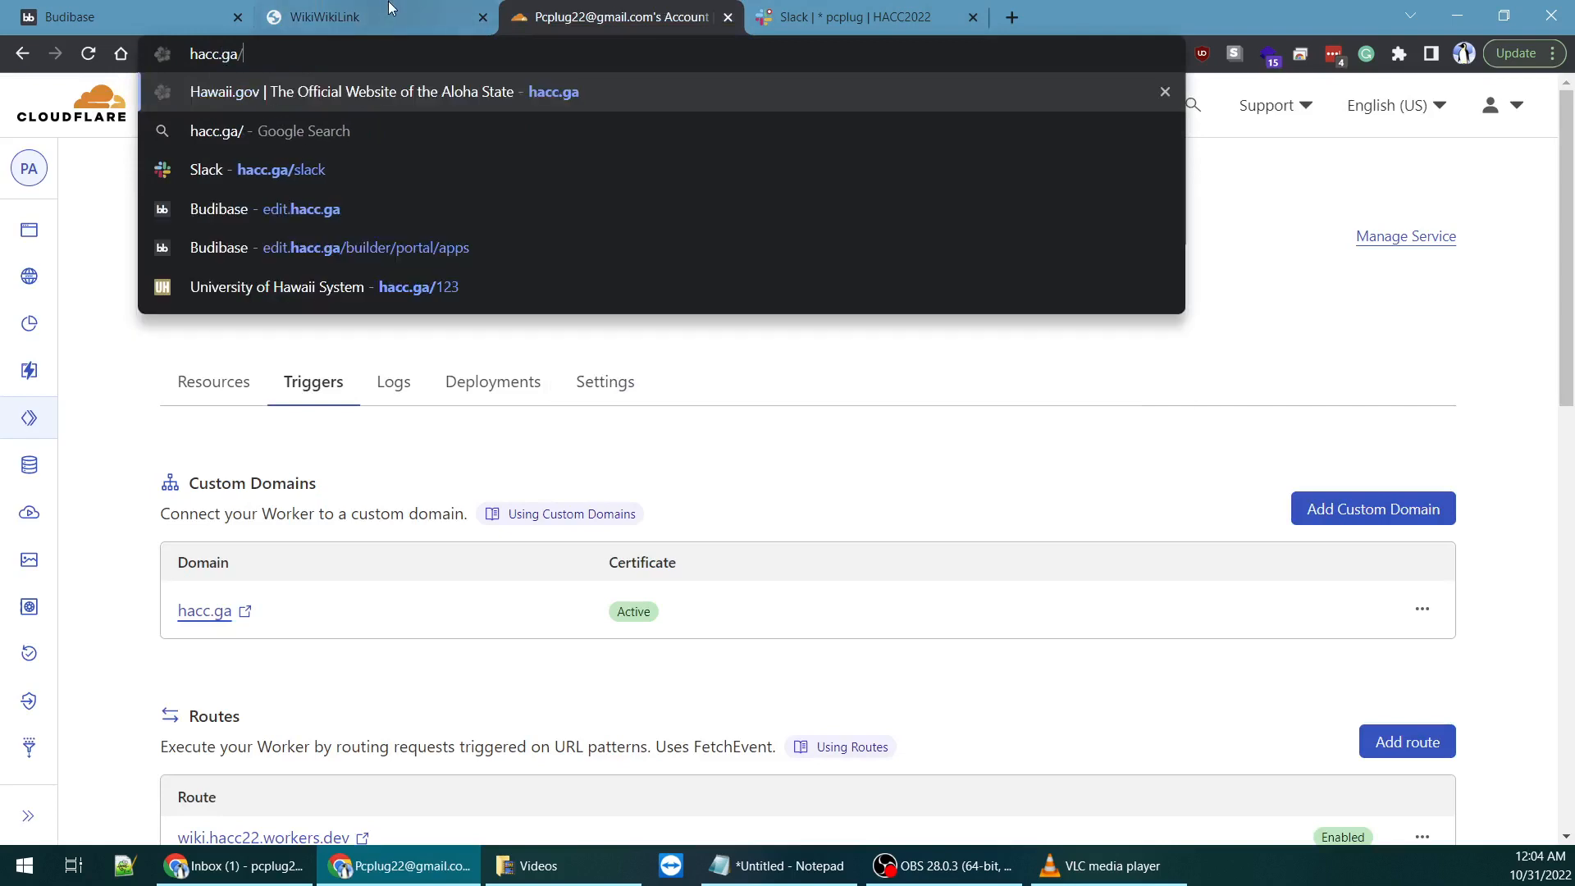
type("github")
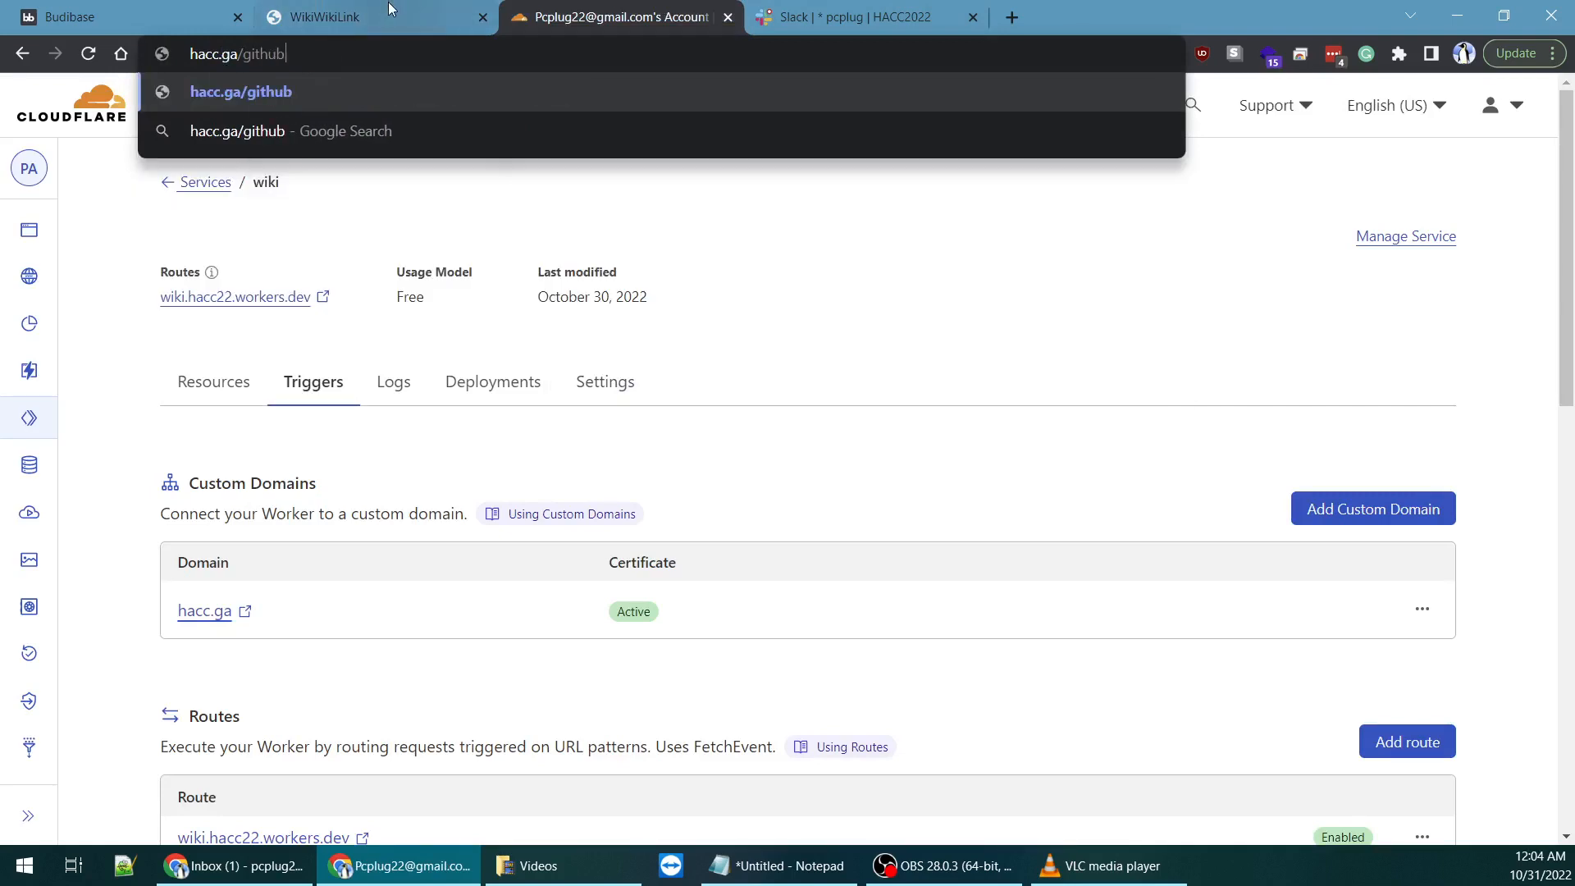
key("Return")
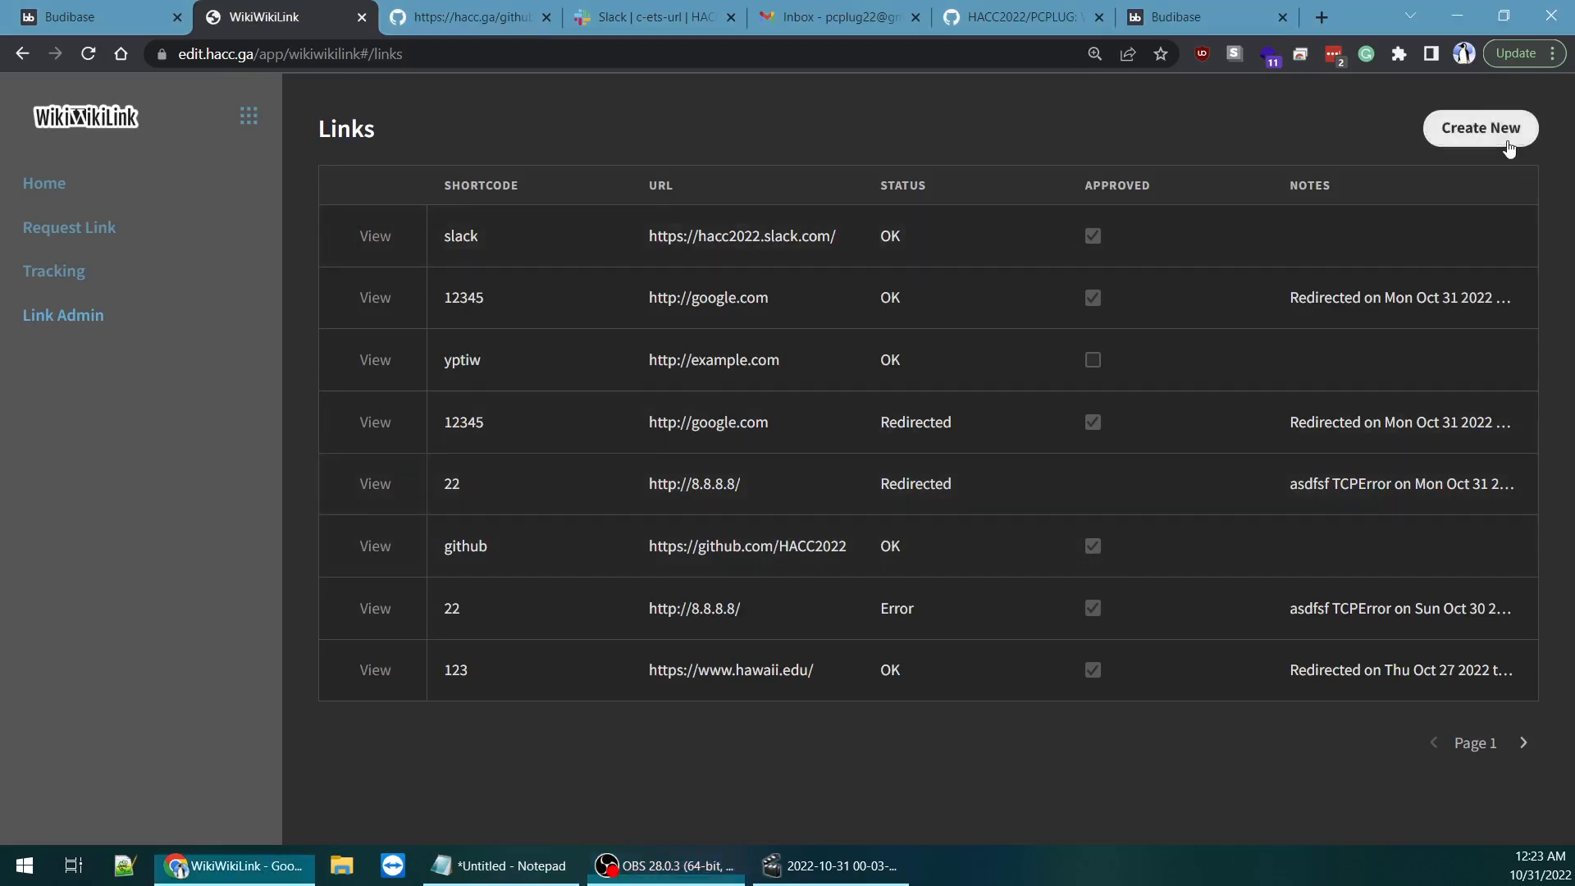
left_click(1508, 148)
double_click(901, 259)
key("BackSpace")
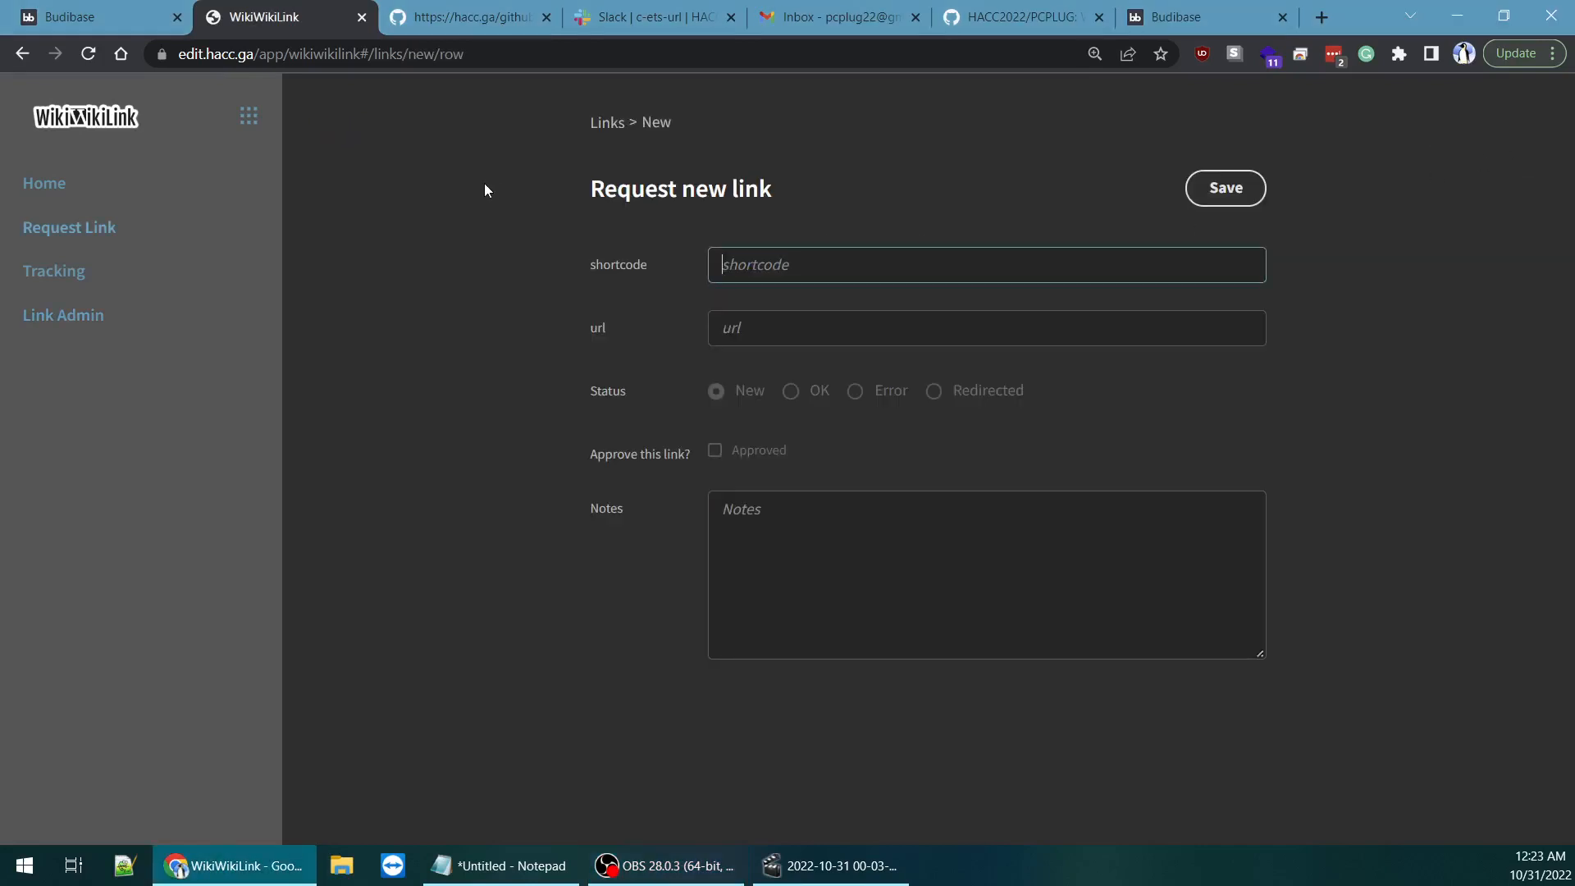
type("failure")
key("Tab")
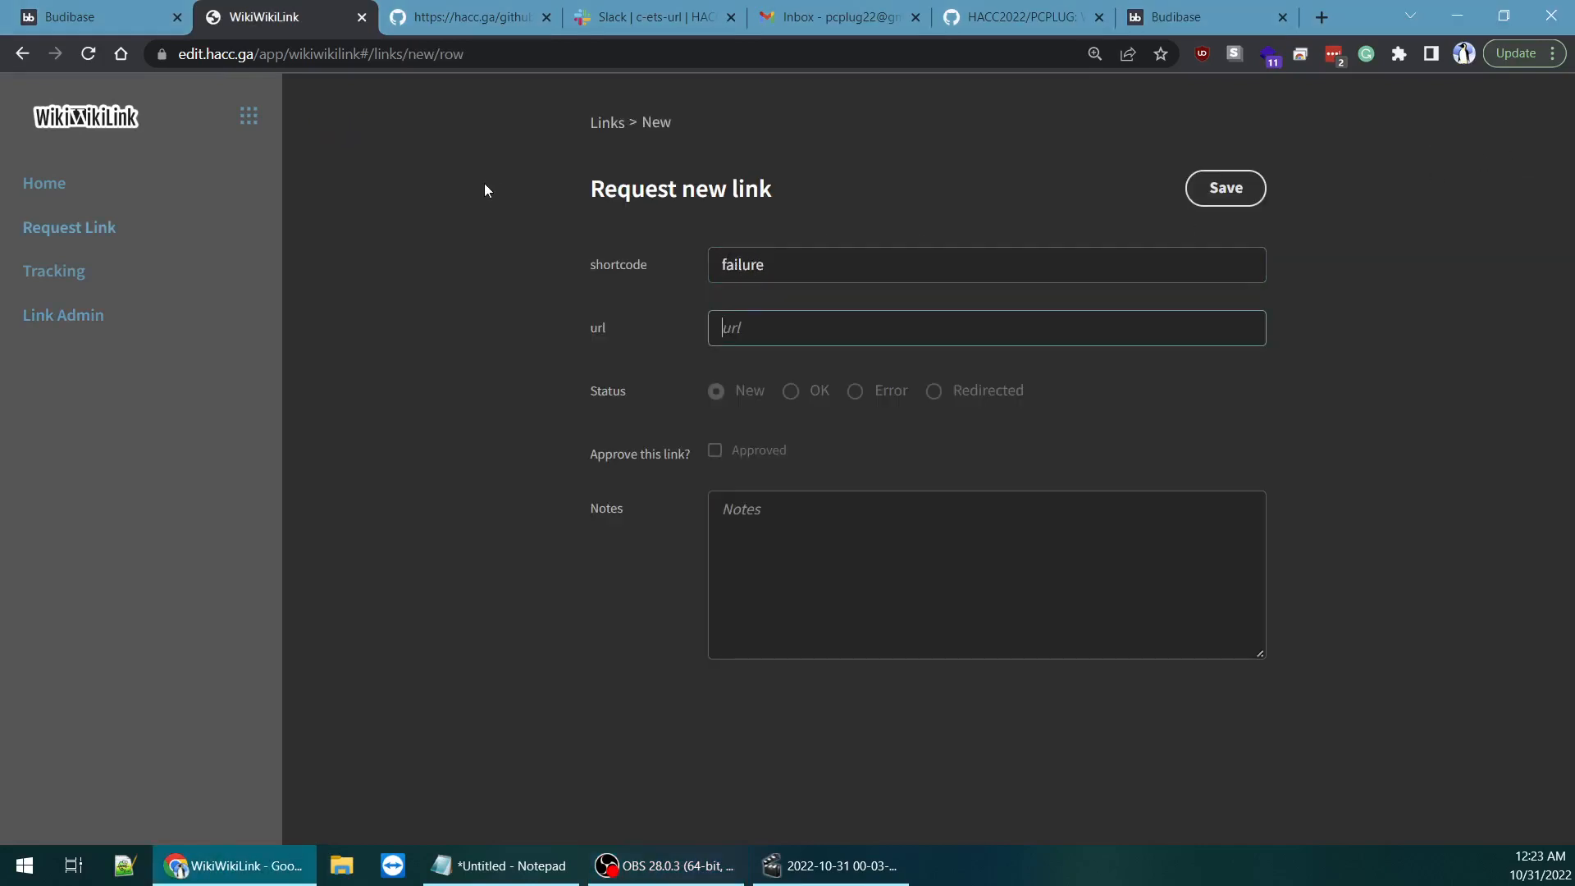
type("http://hawaii.edu")
left_click(1223, 197)
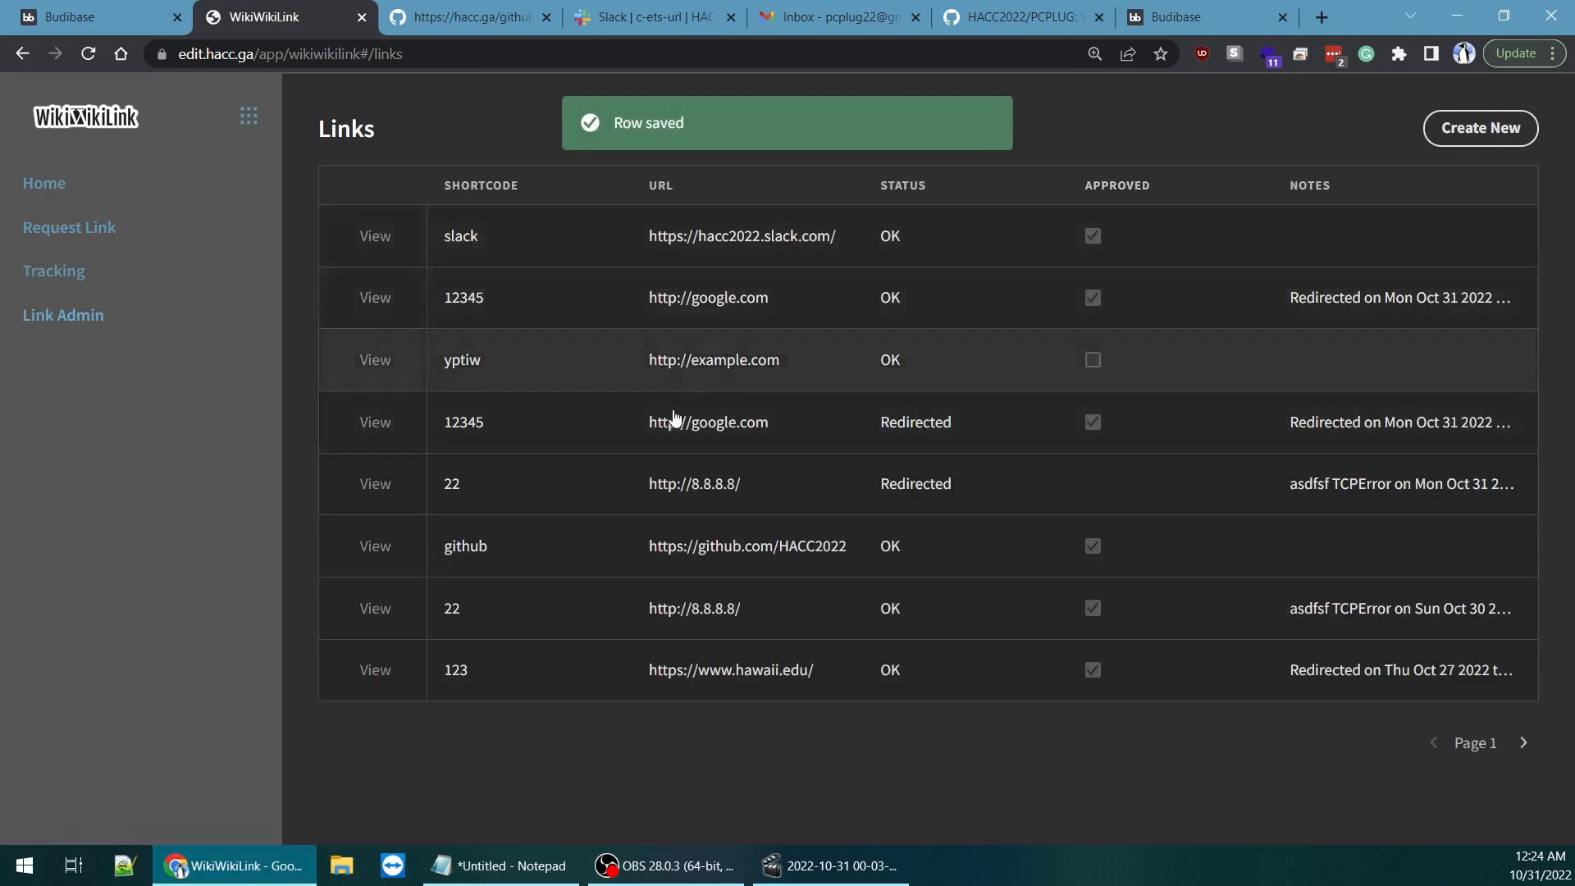
- Find the failure link on the last page of the links list and open its details
left_click(1530, 745)
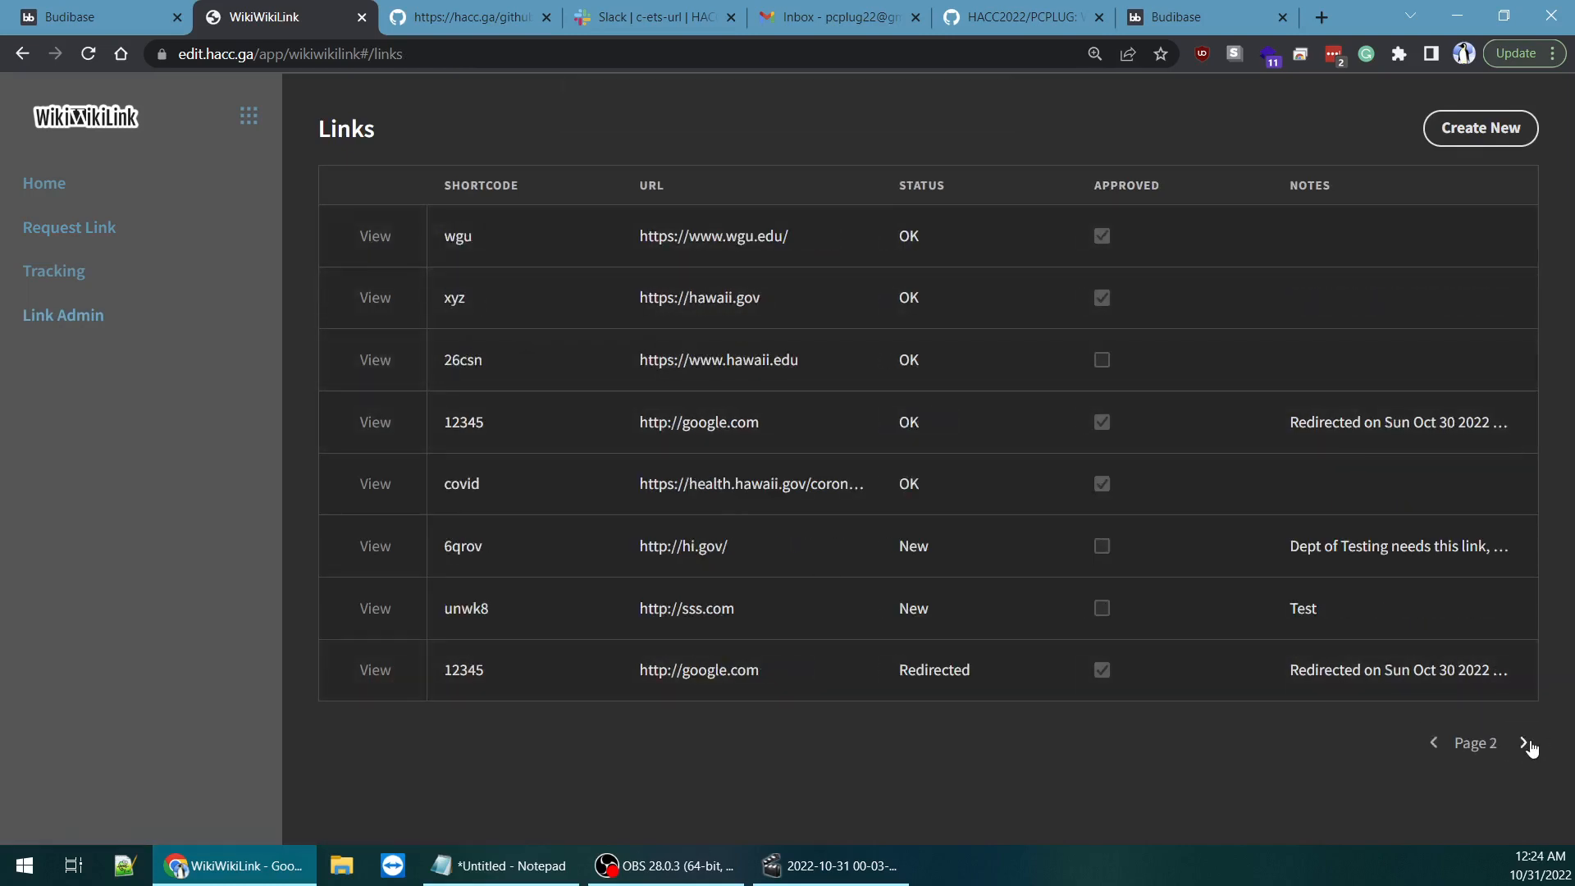
left_click(1528, 742)
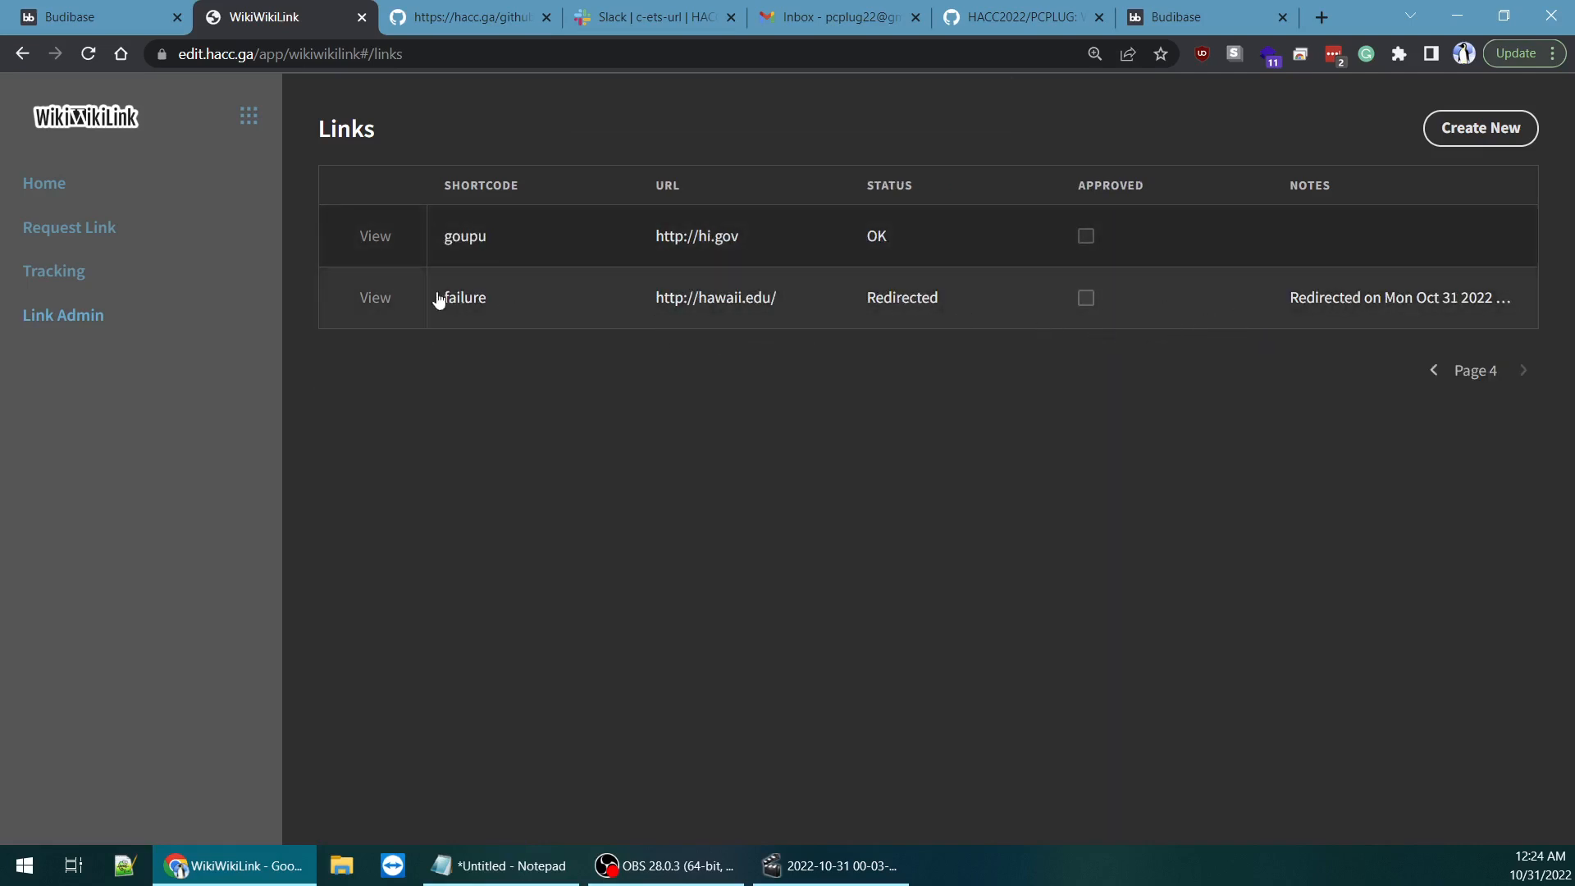
left_click(375, 299)
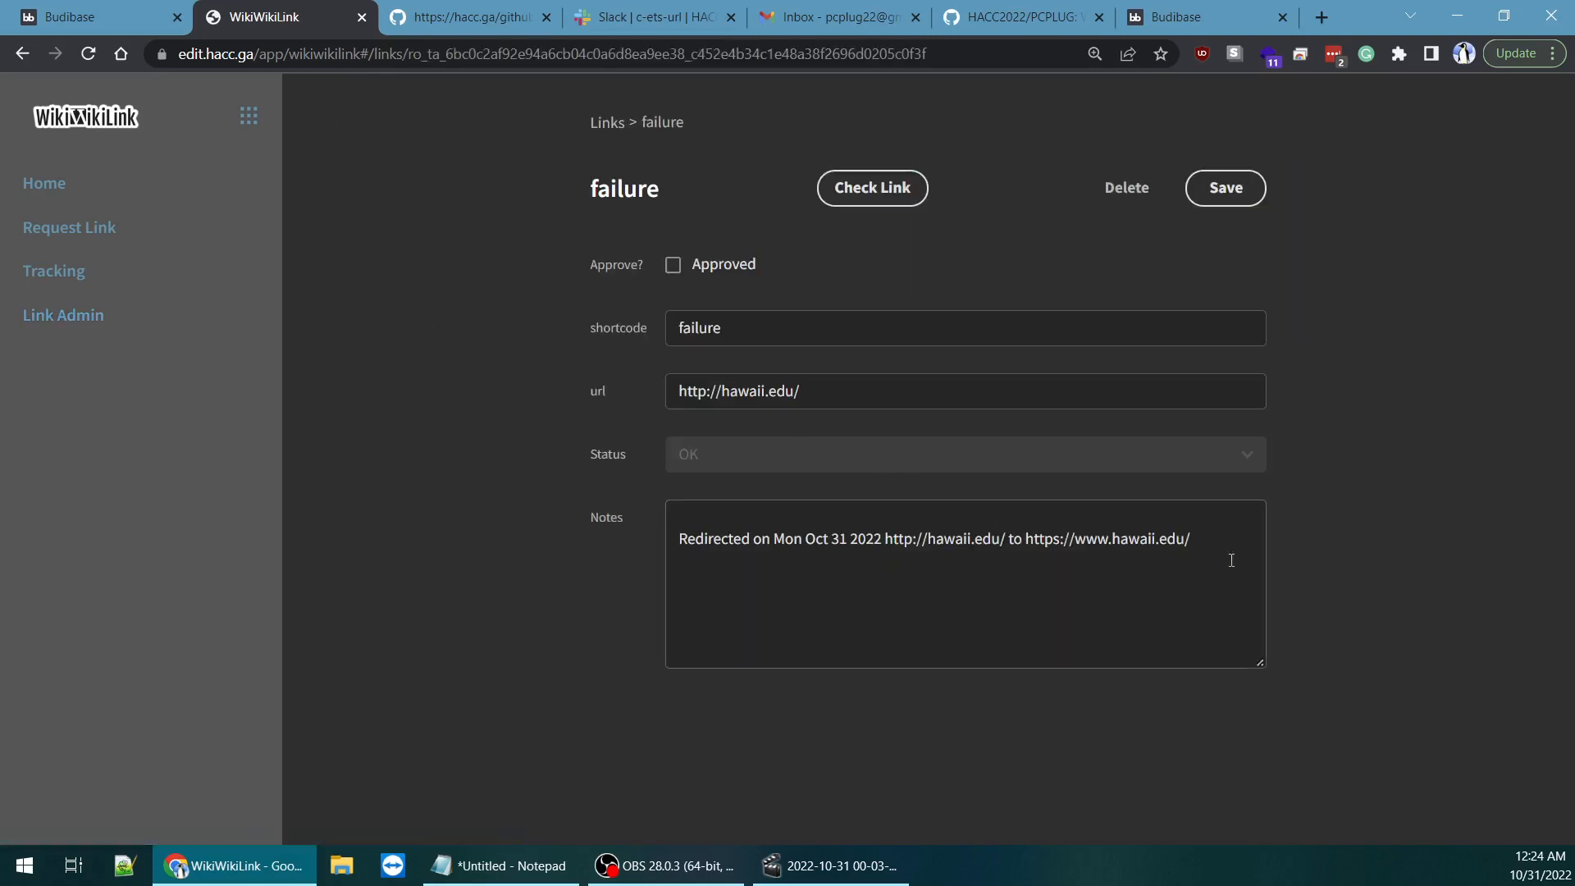
left_click(1225, 557)
left_click_drag(884, 538, 1023, 546)
left_click(1069, 538)
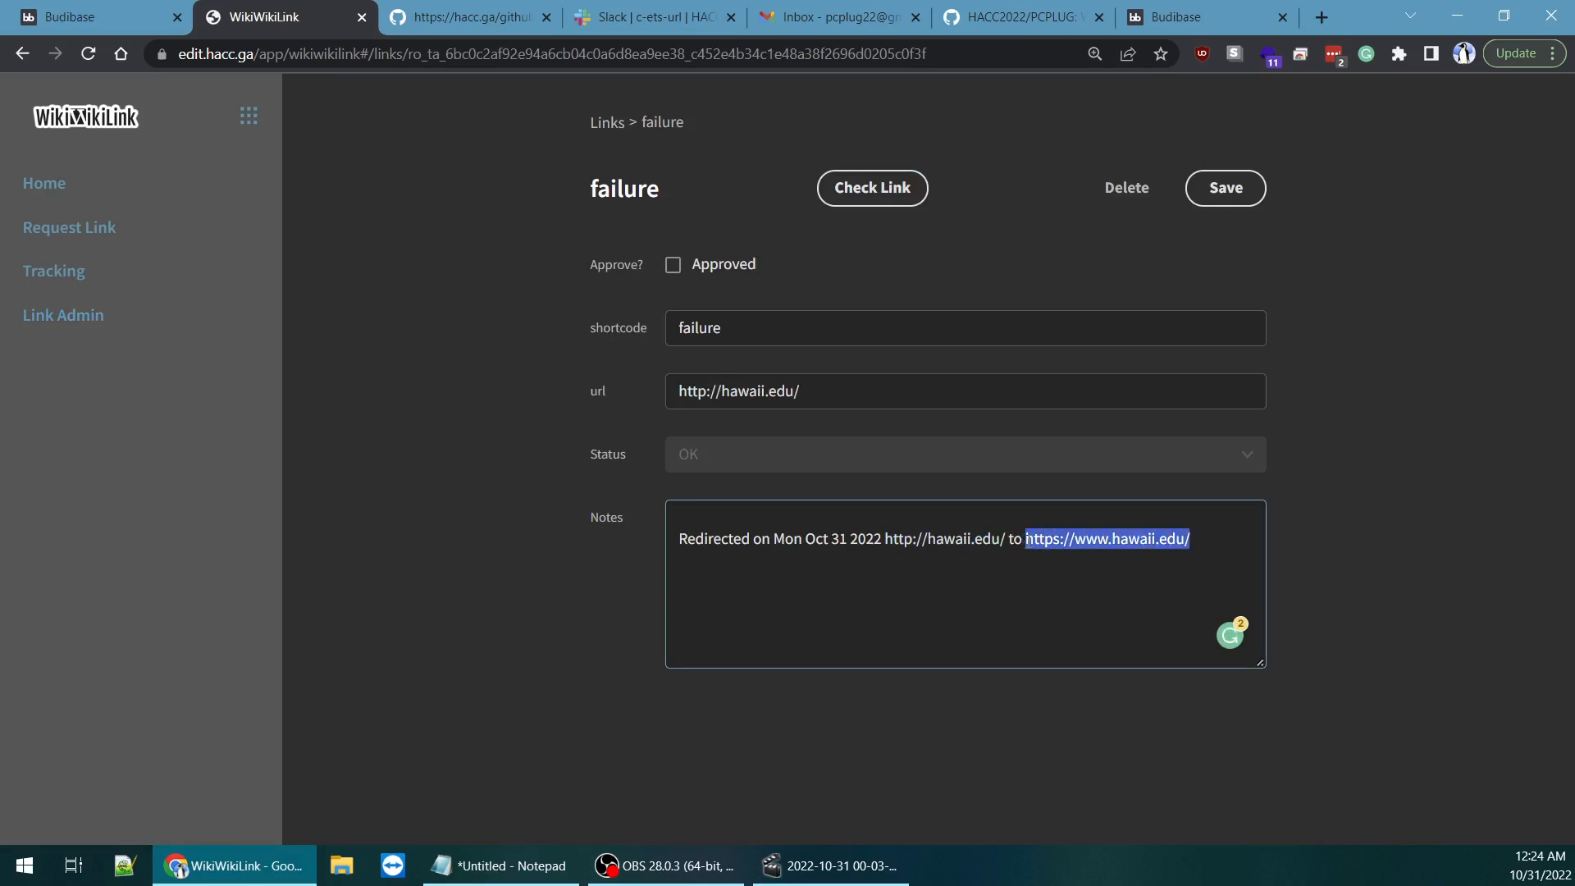
key("ctrl+c")
left_click(845, 391)
key("ctrl+a")
key("ctrl+v")
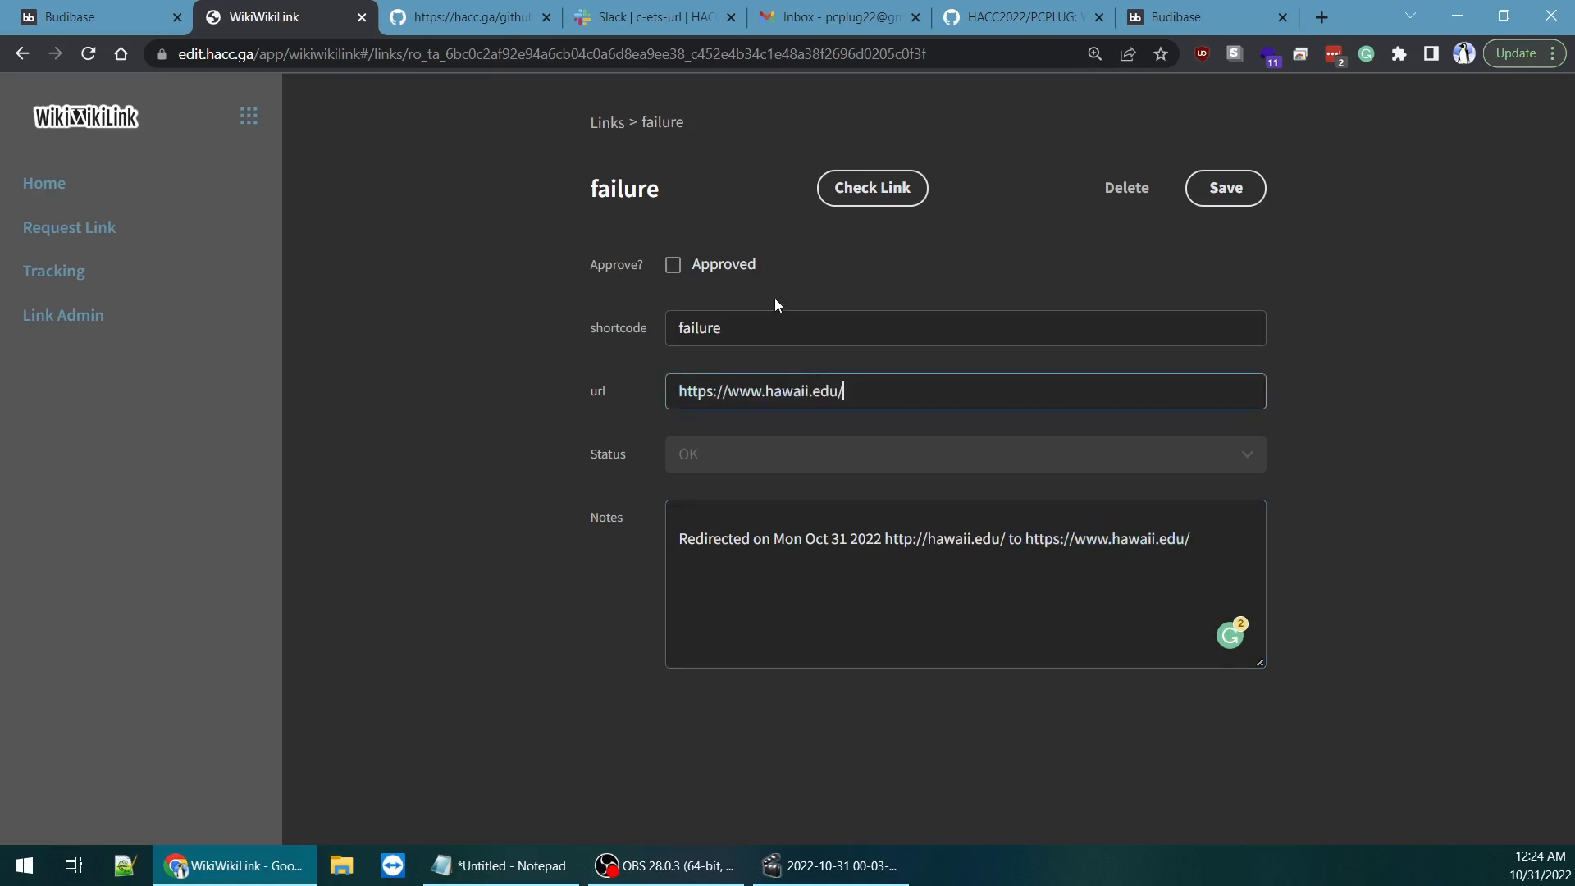
left_click(673, 266)
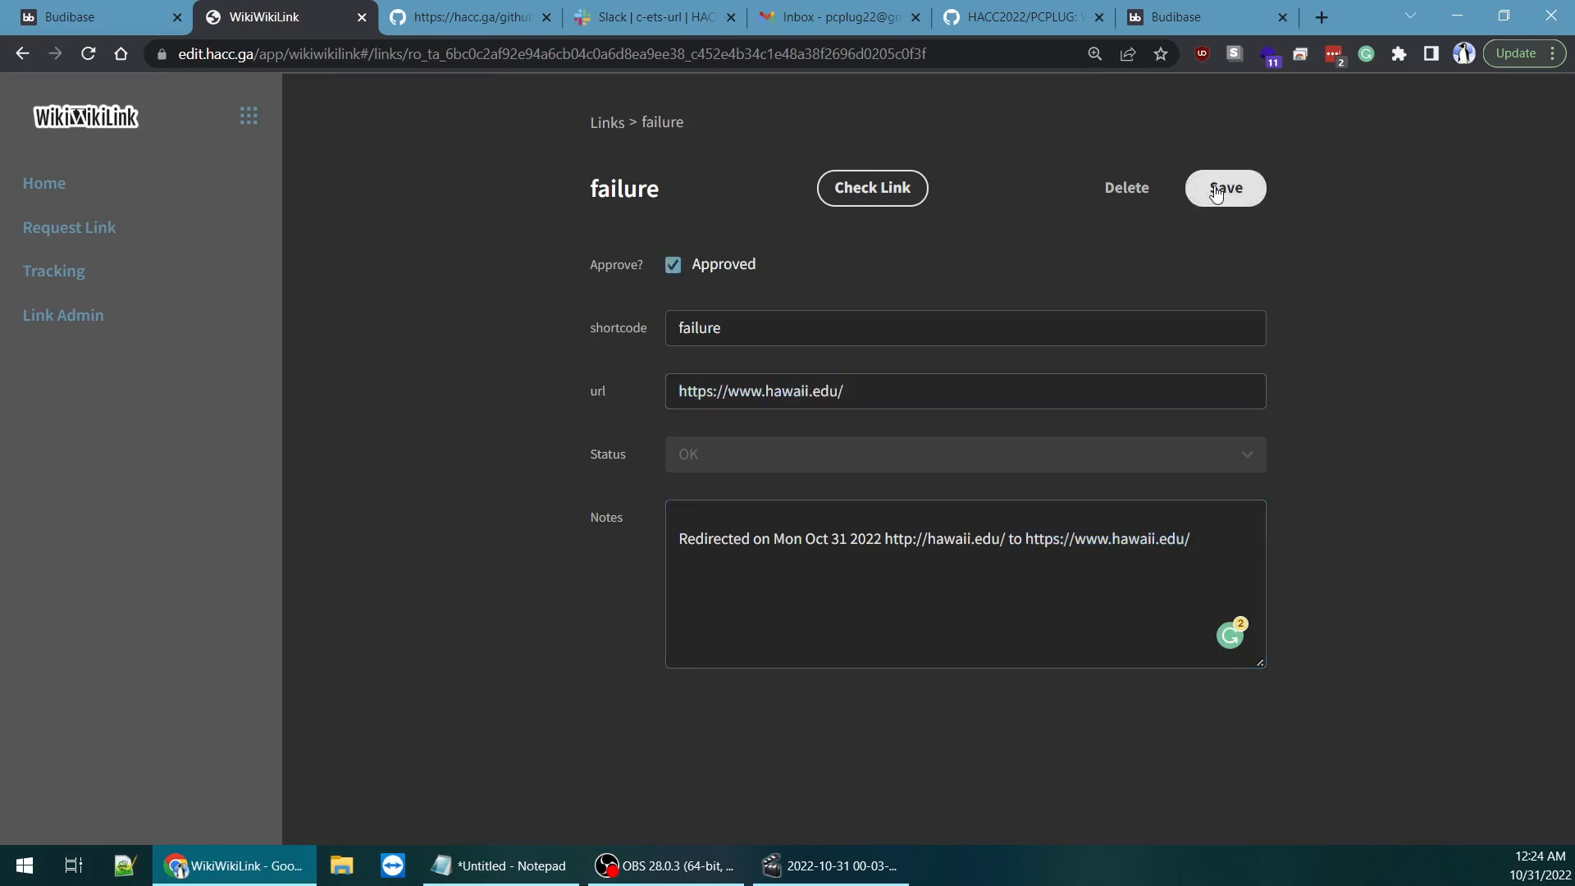
left_click(1239, 199)
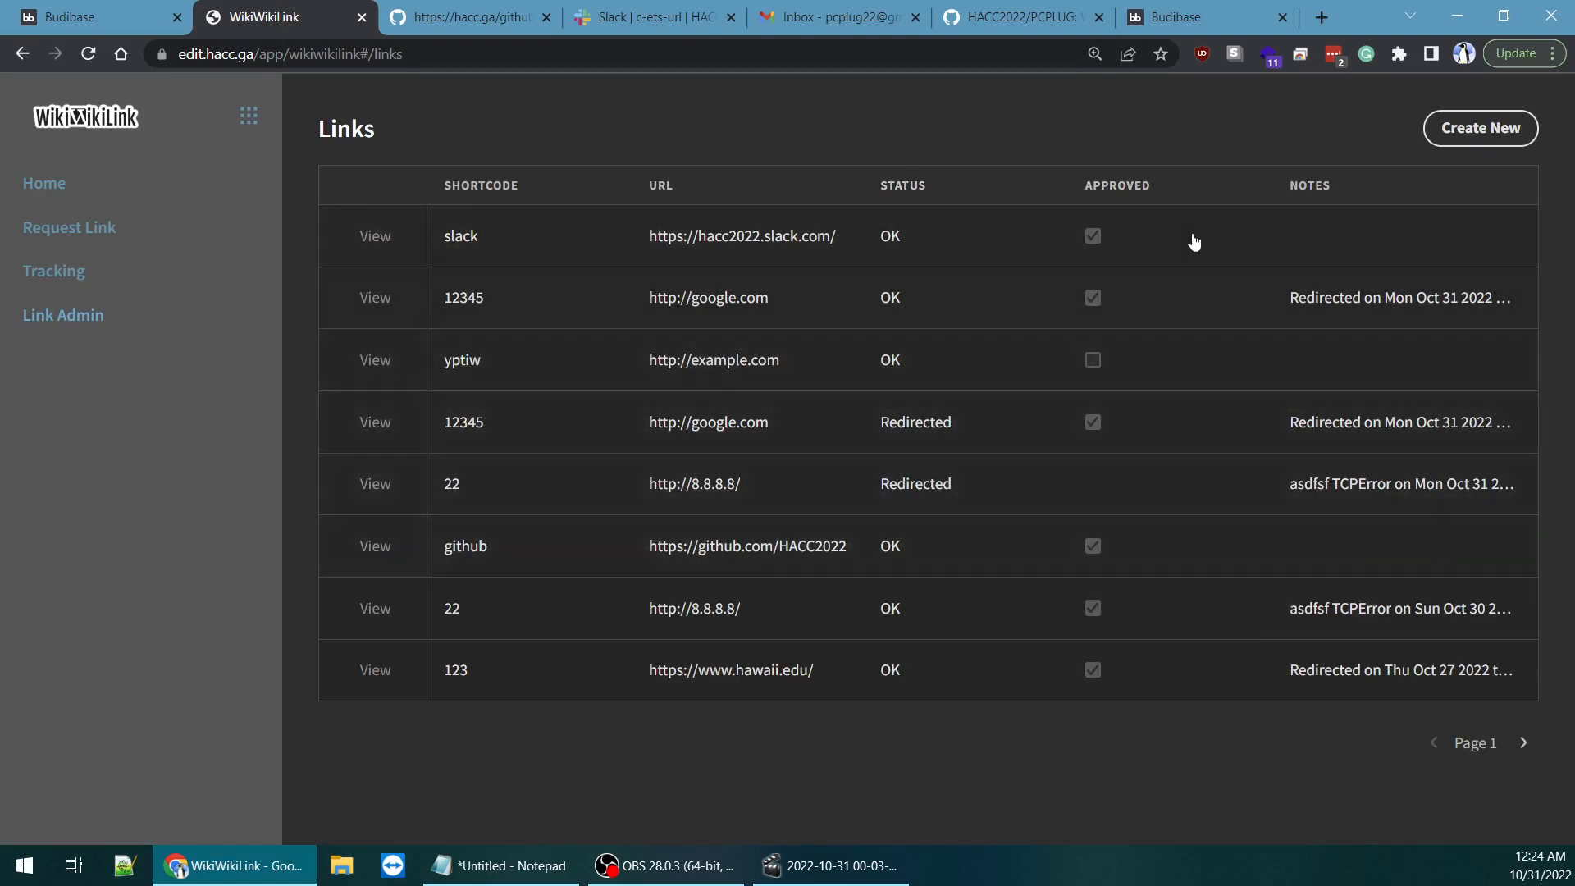
- Switch to Slack and check the pcplug channel for the notification about the newly added failure link
left_click(621, 16)
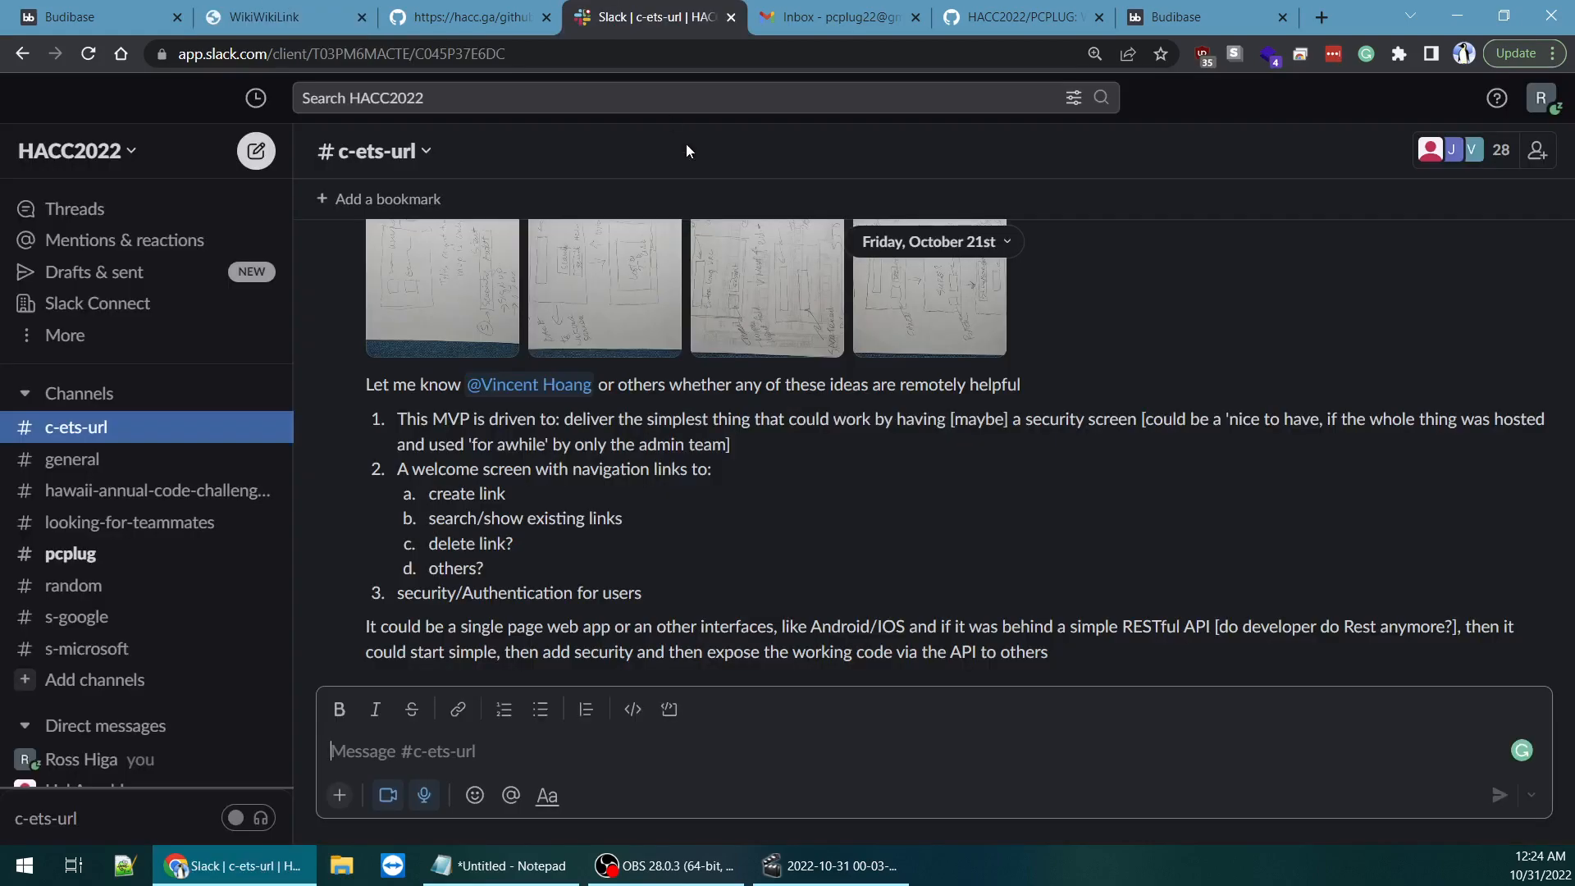
left_click(96, 553)
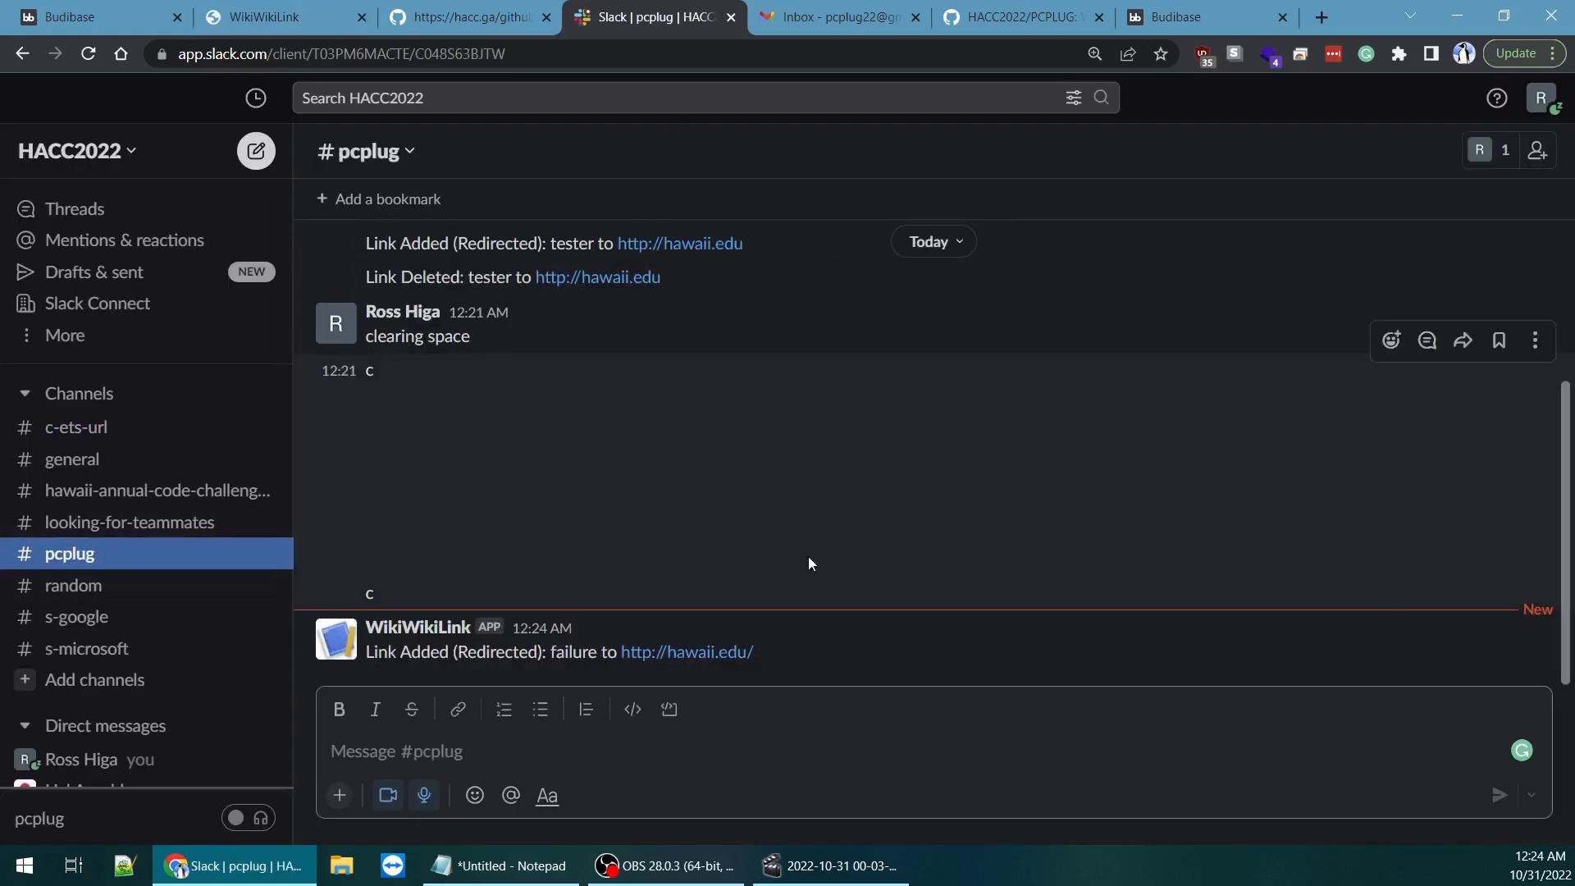
left_click_drag(366, 652, 771, 673)
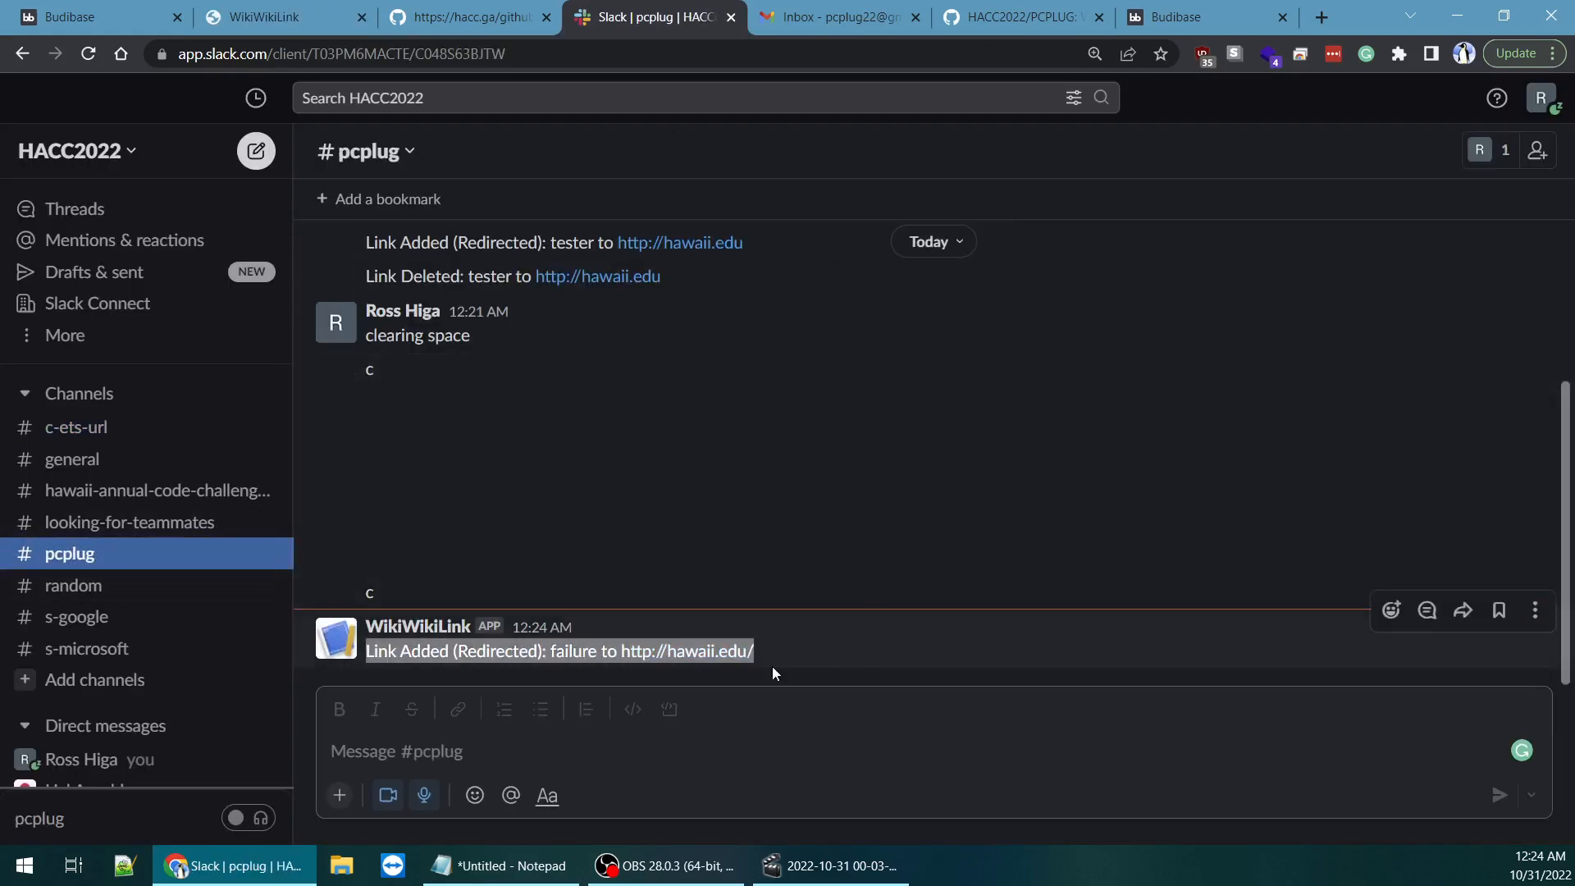
left_click(834, 666)
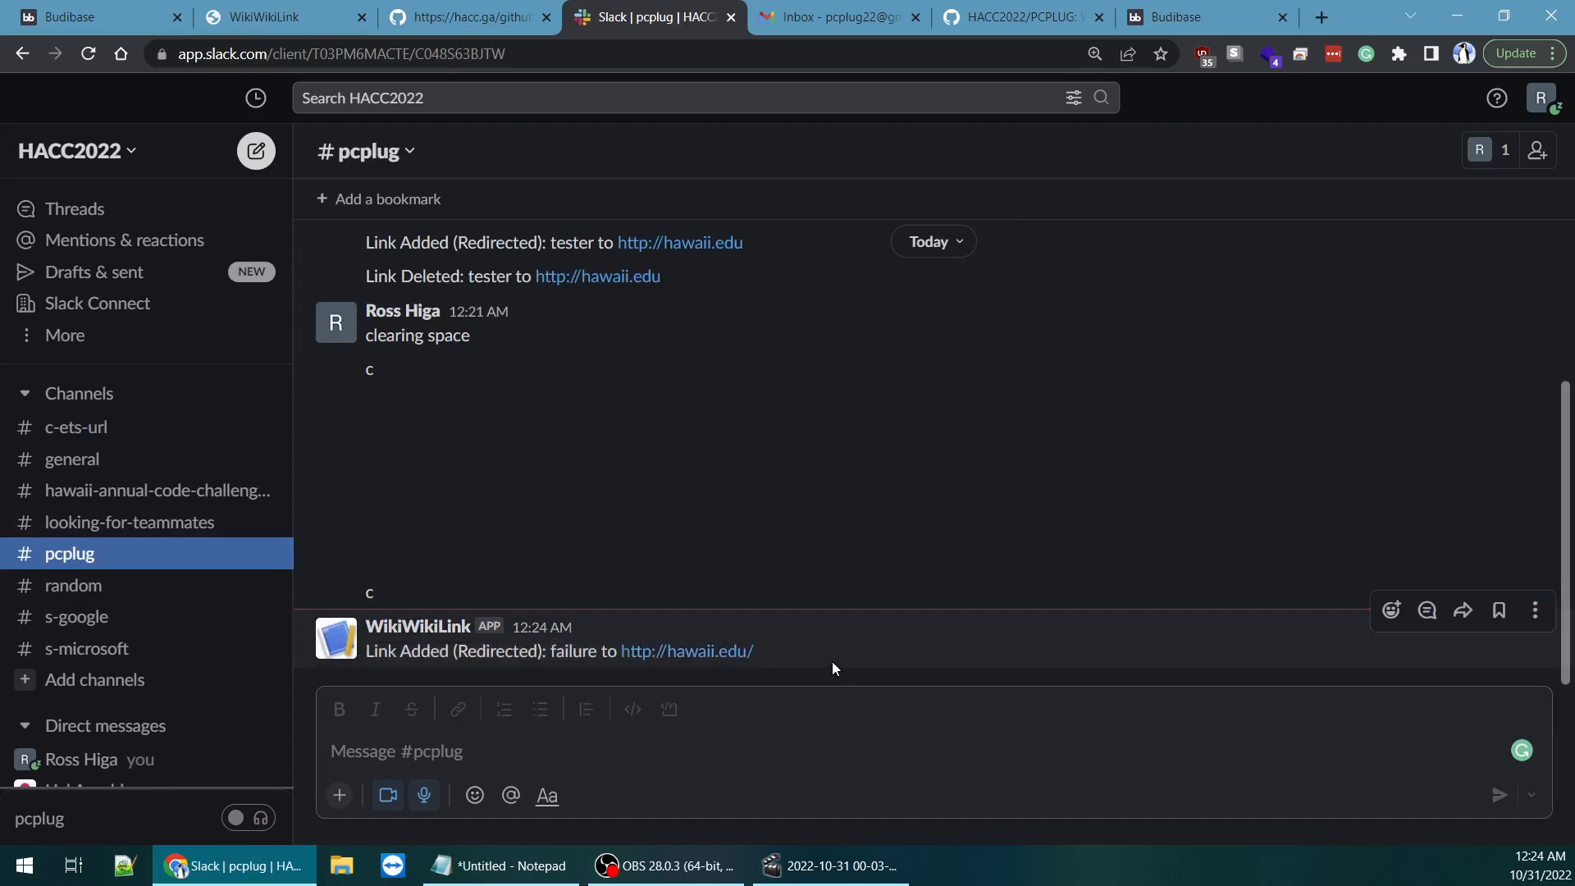
- Return to the WikiWikiLink links list and delete the unapproved yptiw link
left_click(435, 17)
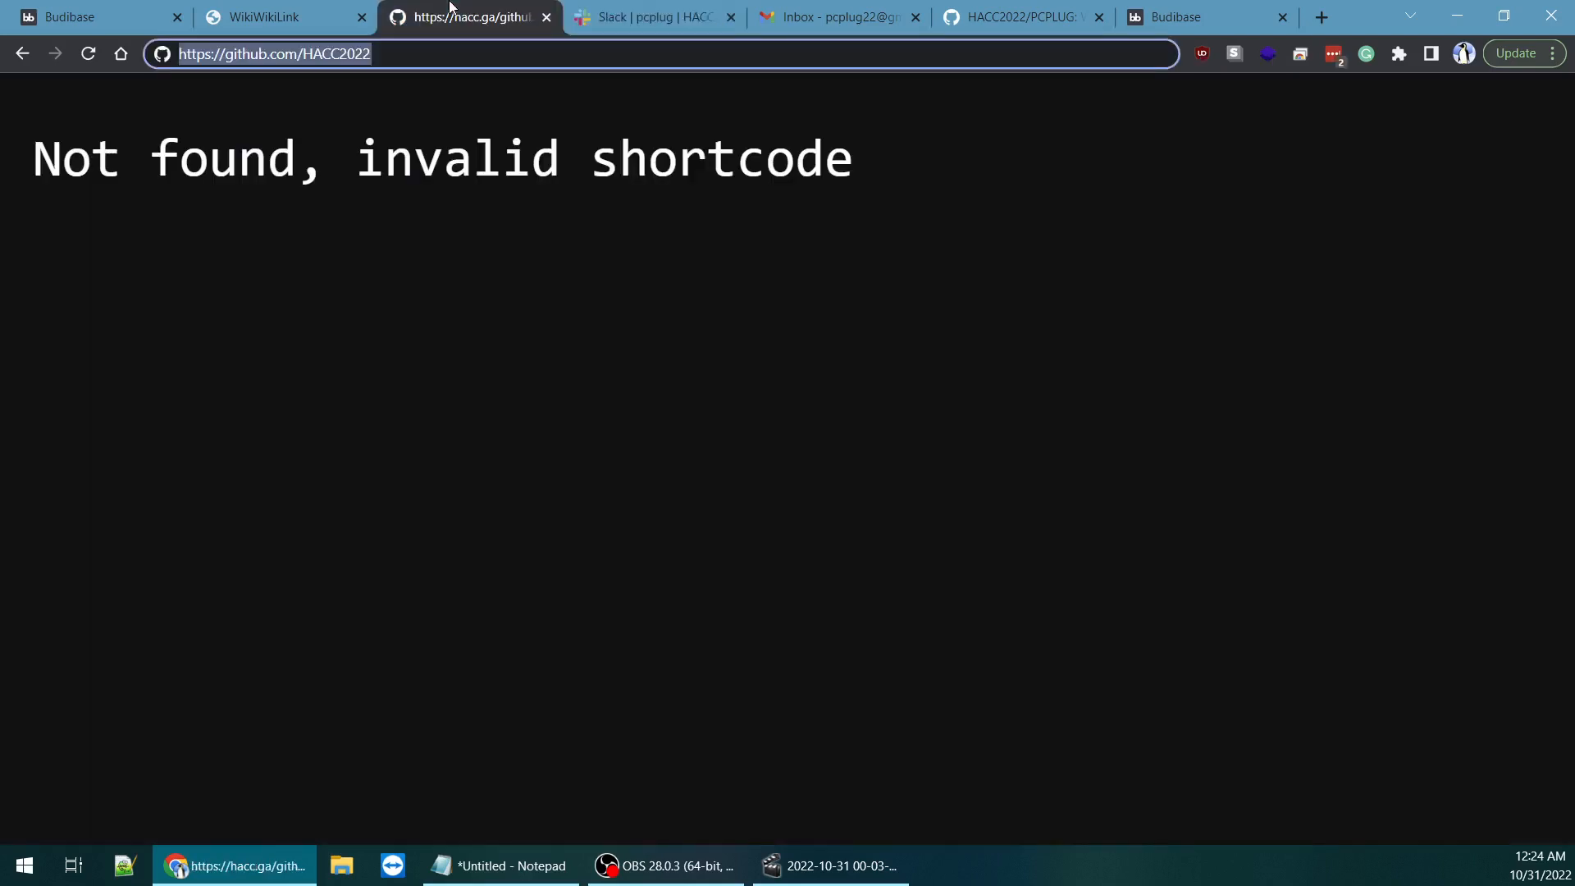
left_click(316, 15)
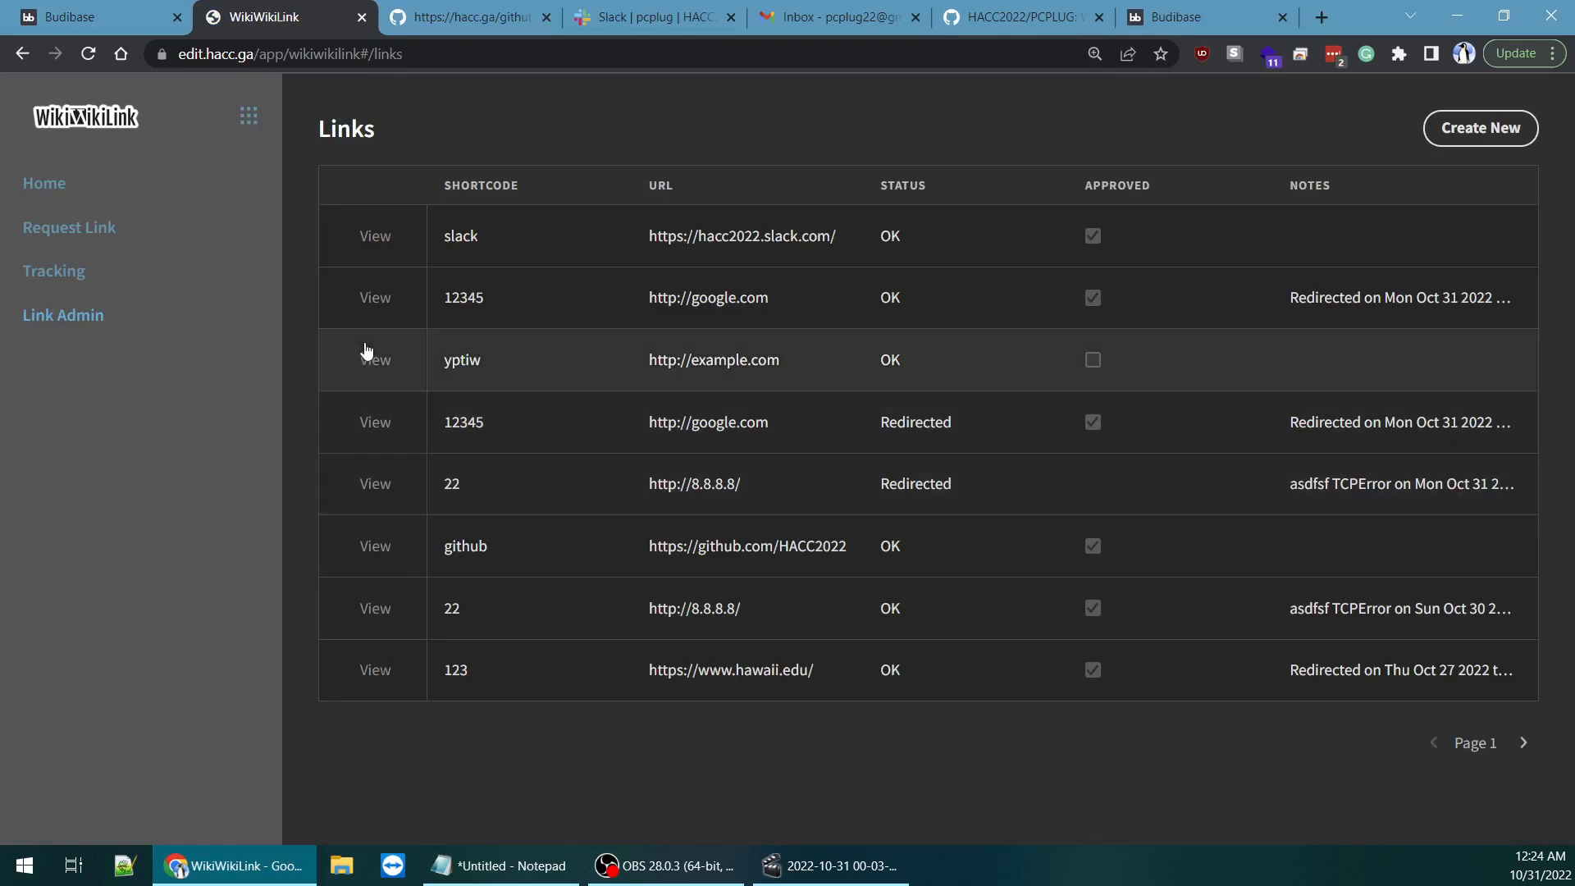
left_click(372, 364)
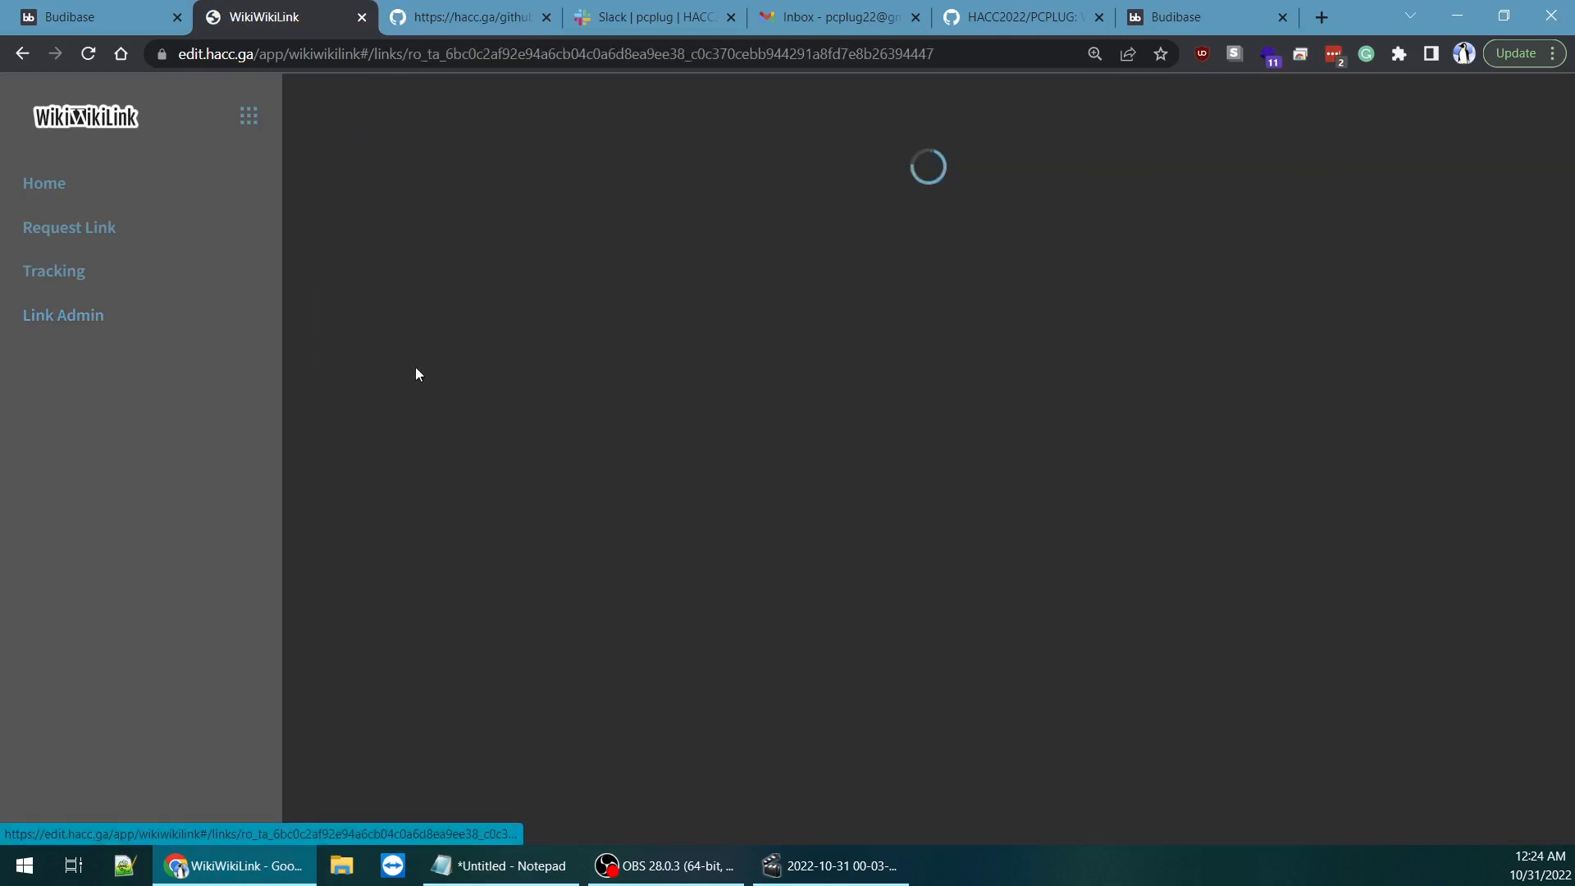
left_click(1107, 197)
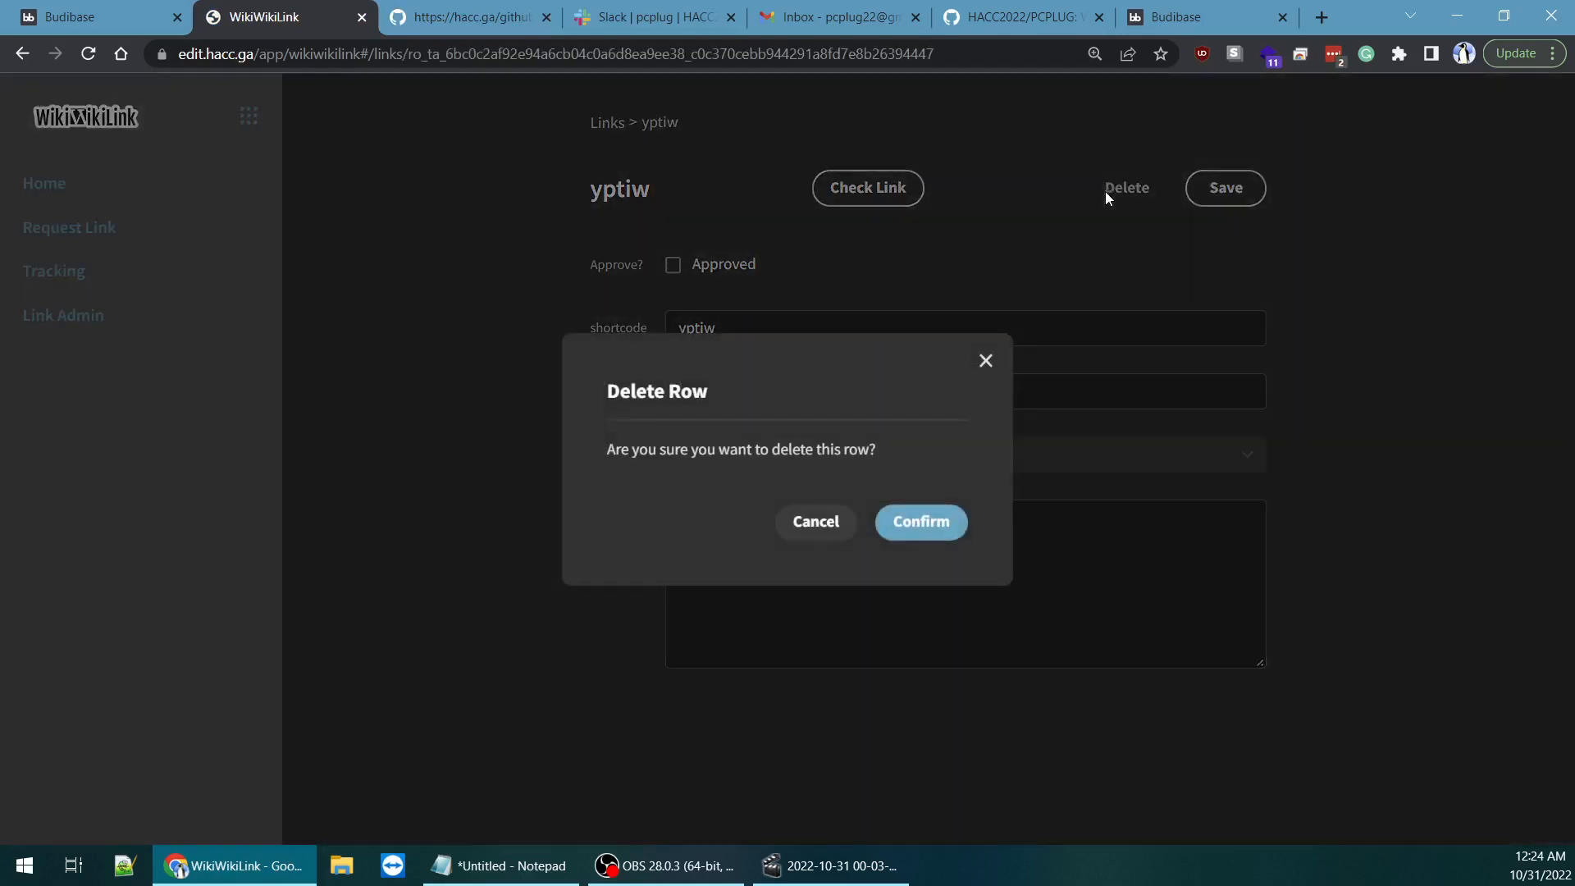
left_click(919, 501)
- Check the pcplug Slack channel for the notification about the deleted yptiw link
key("ctrl+4")
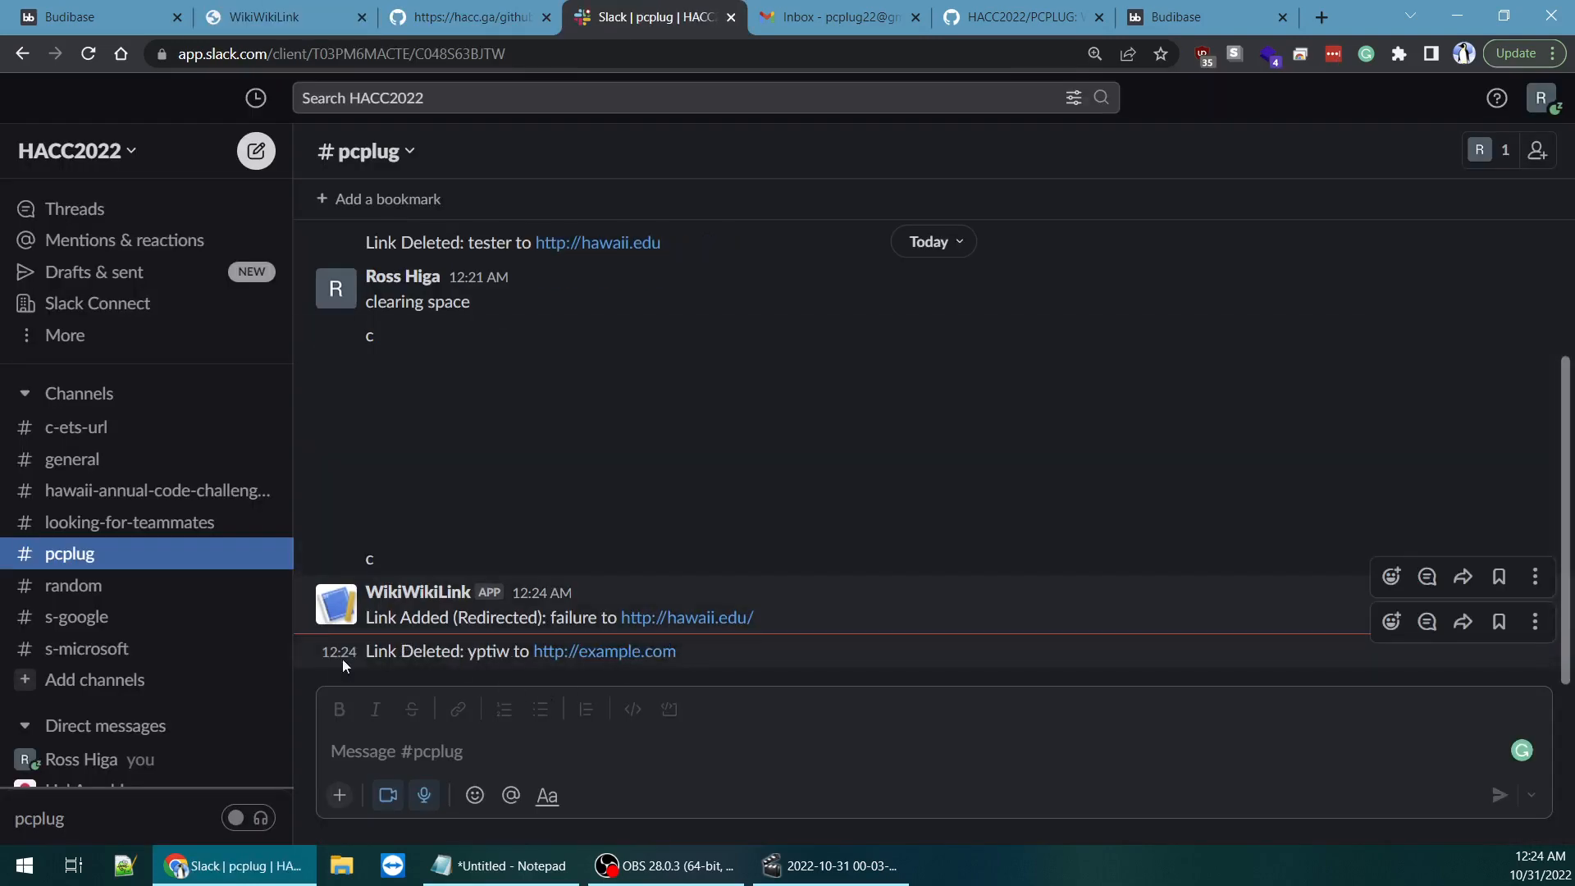
left_click_drag(366, 652, 869, 663)
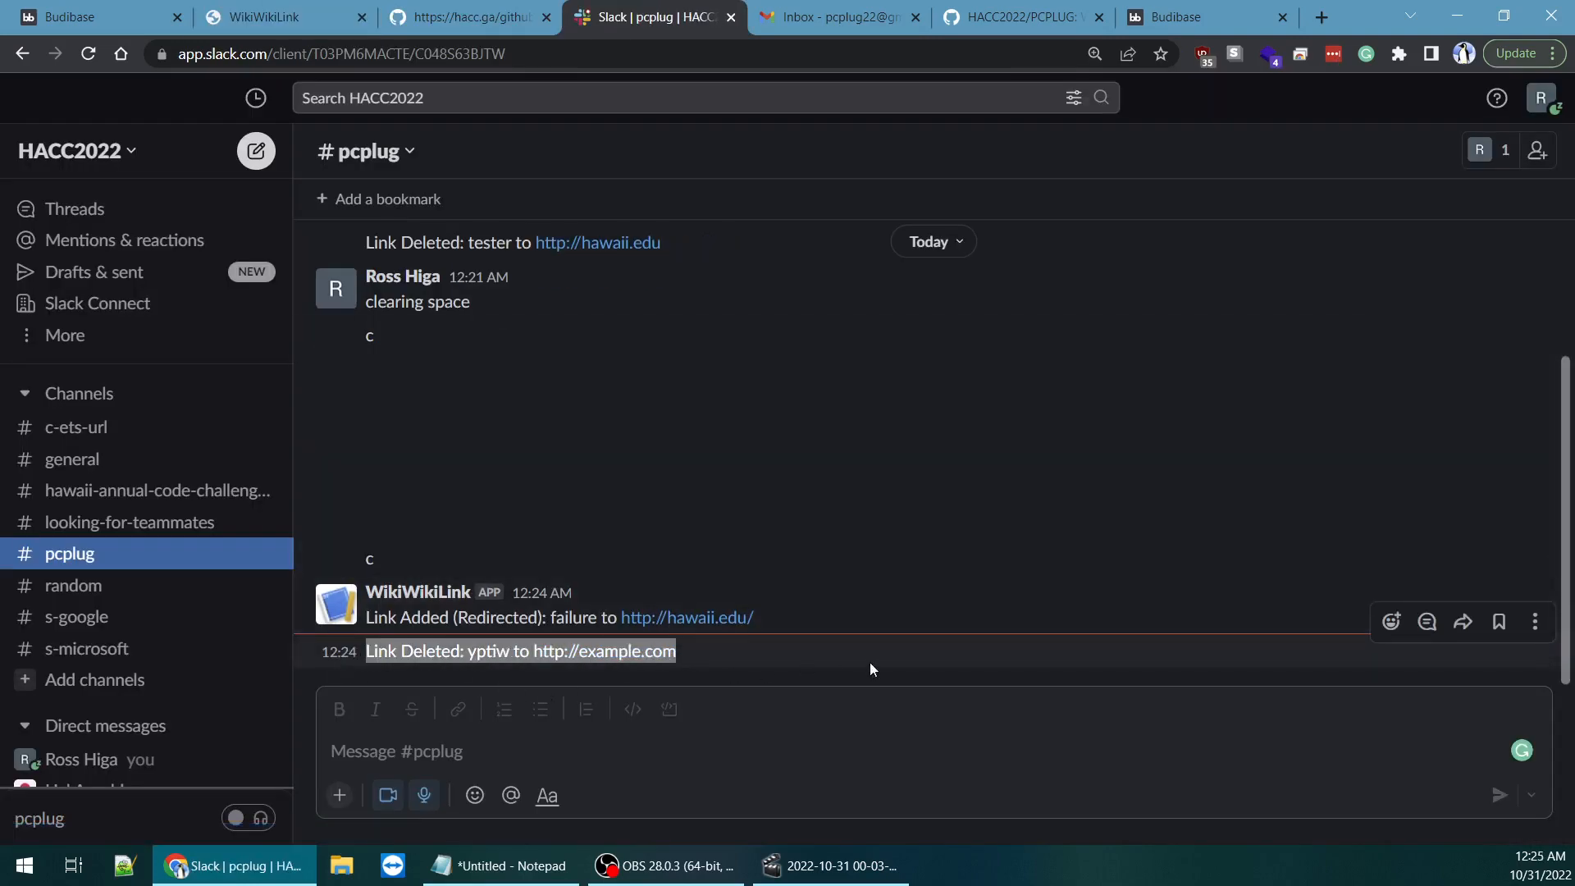
left_click(869, 622)
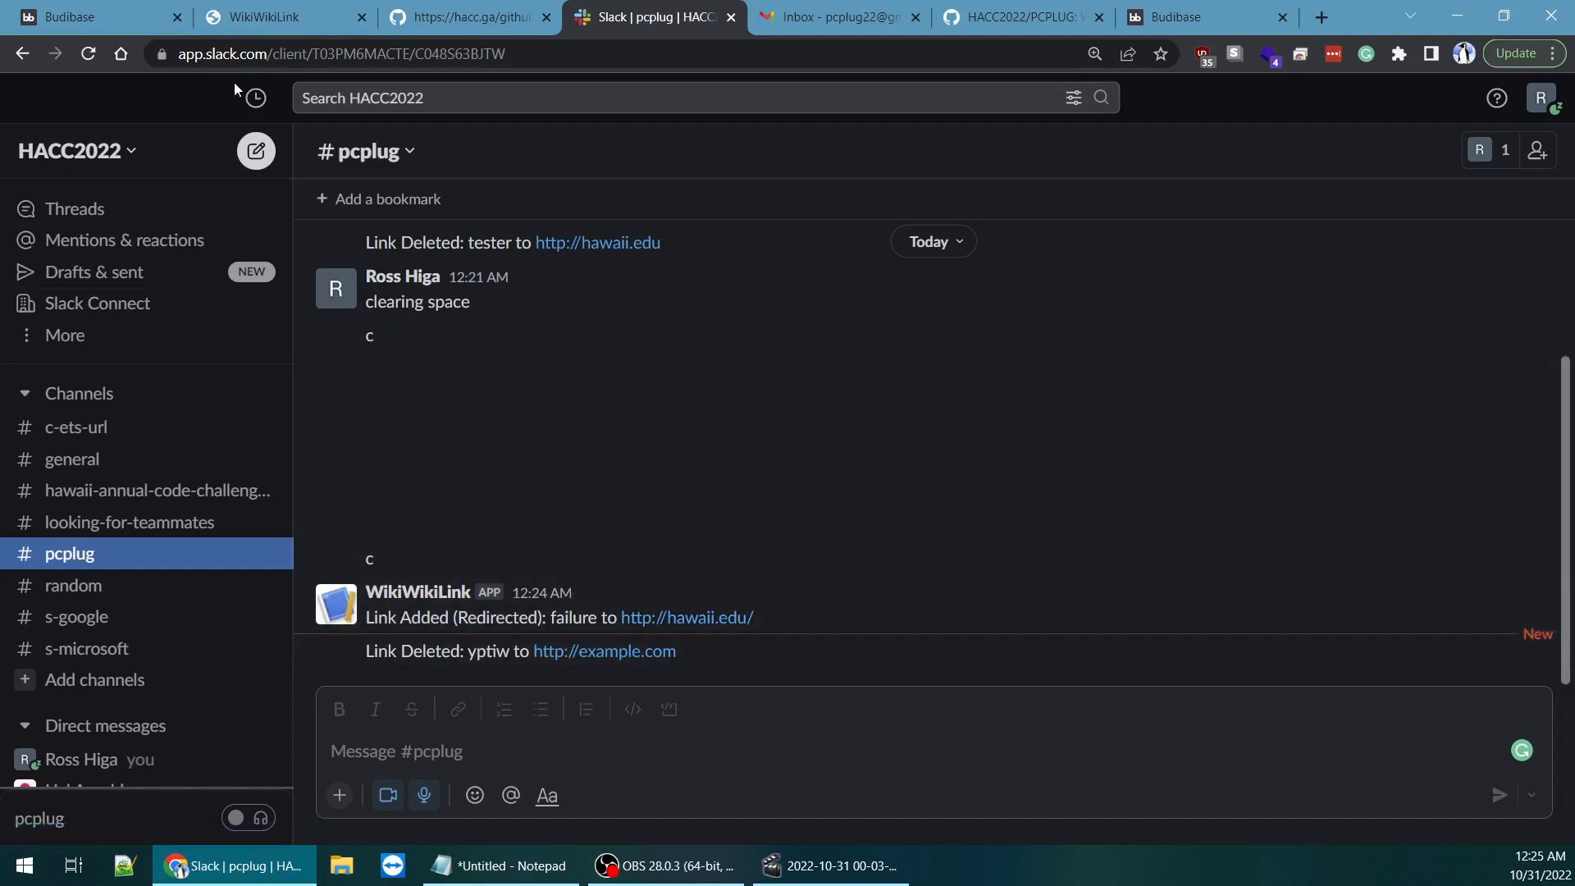
- Switch to the Budibase builder and run a test of the Daily Report Bot automation with a blank timestamp
left_click(460, 16)
left_click(223, 8)
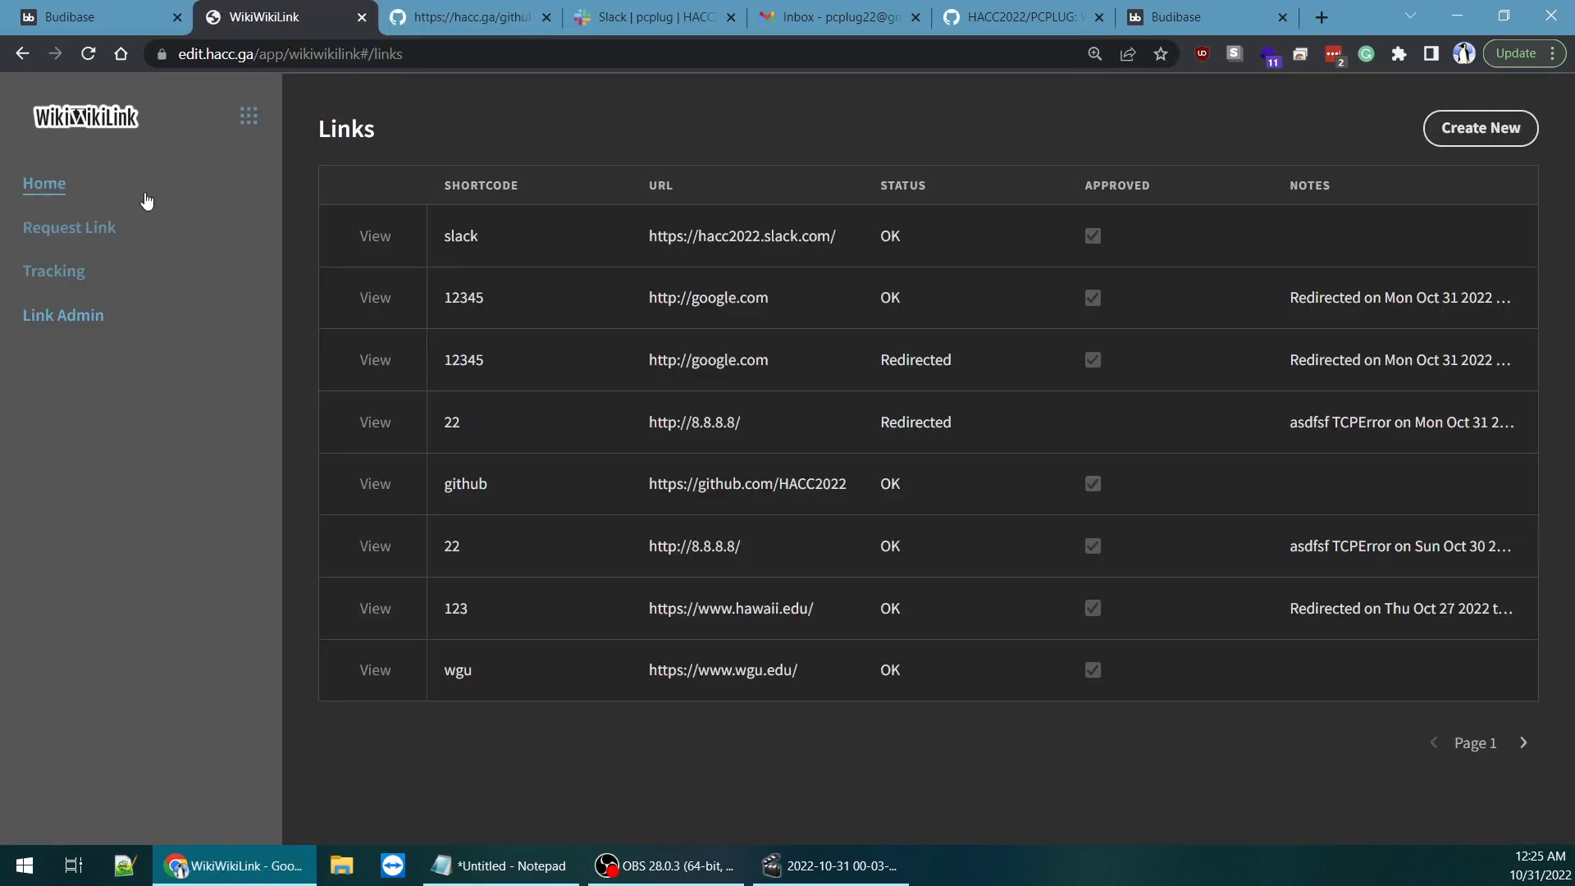
left_click(67, 16)
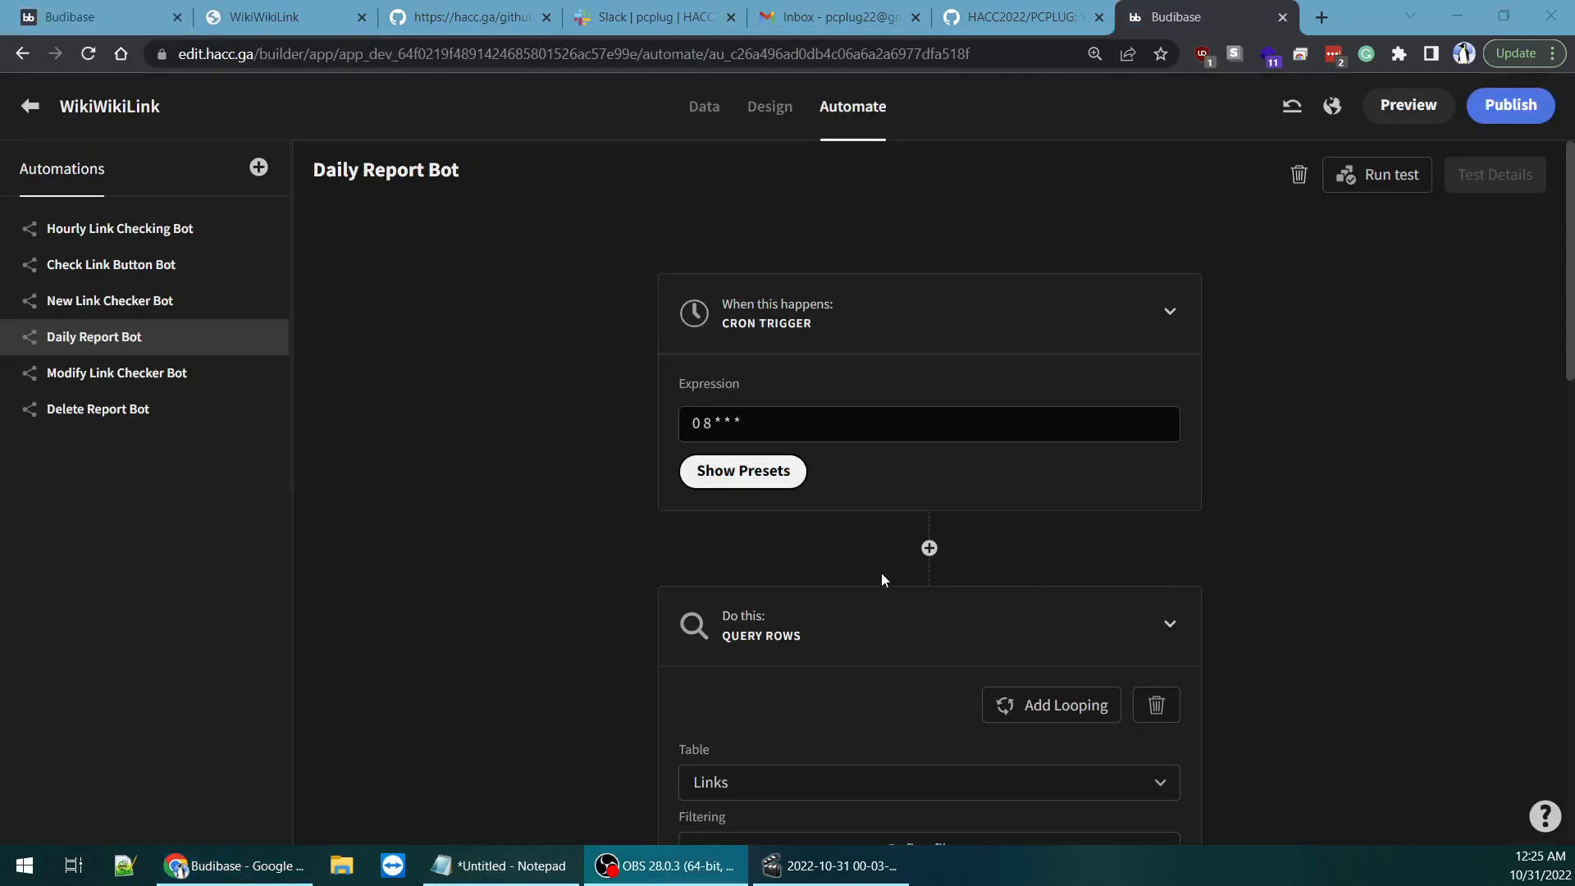
scroll(883, 568, "down", 15)
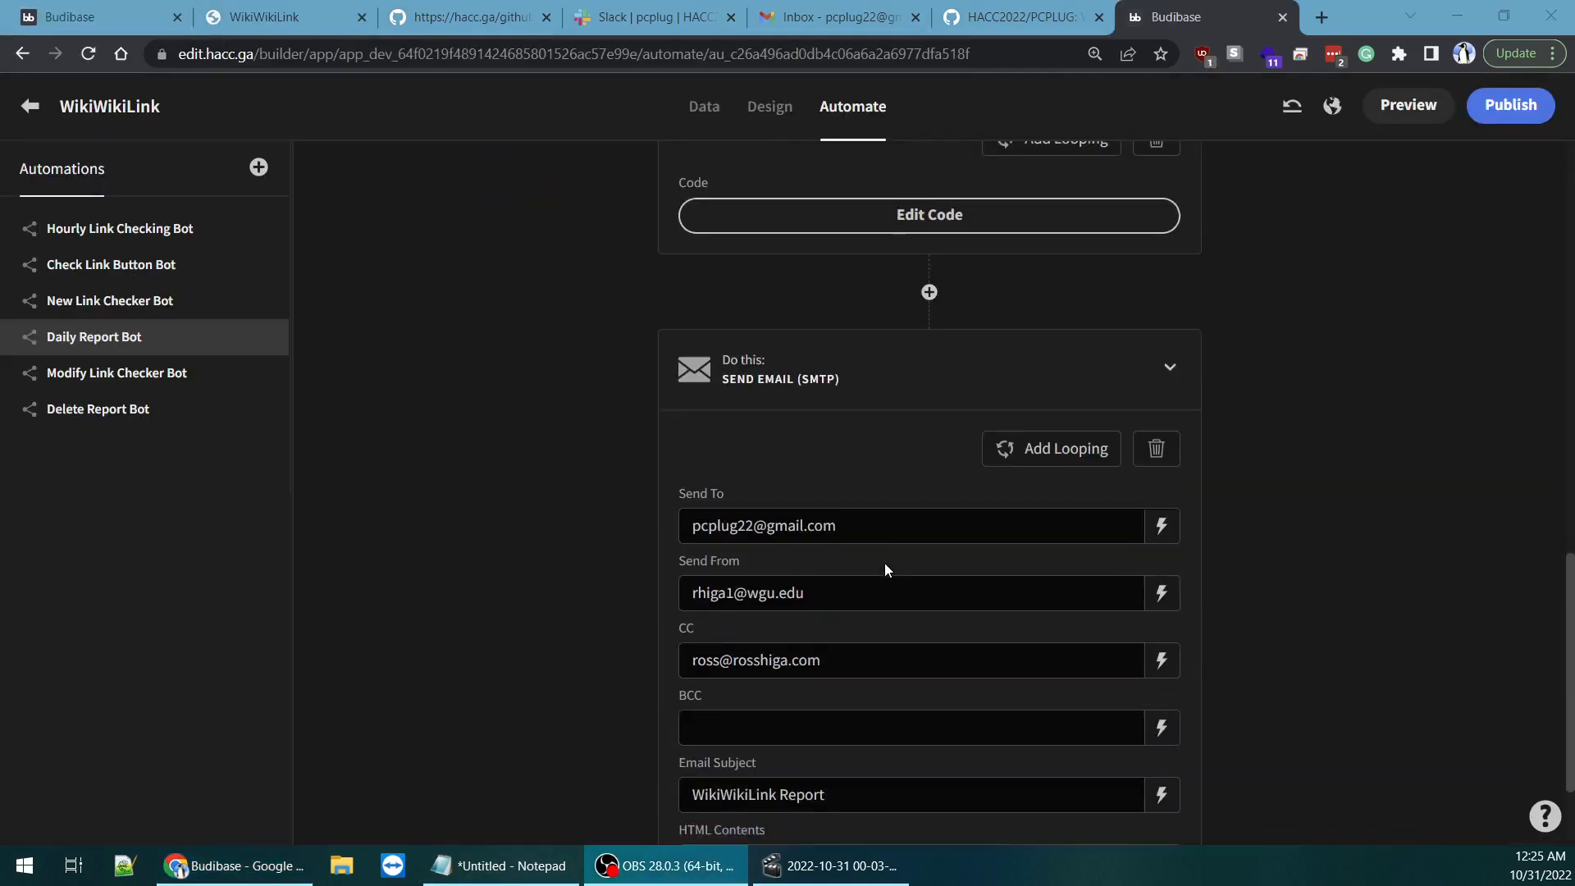
scroll(877, 706, "up", 15)
scroll(893, 482, "down", 15)
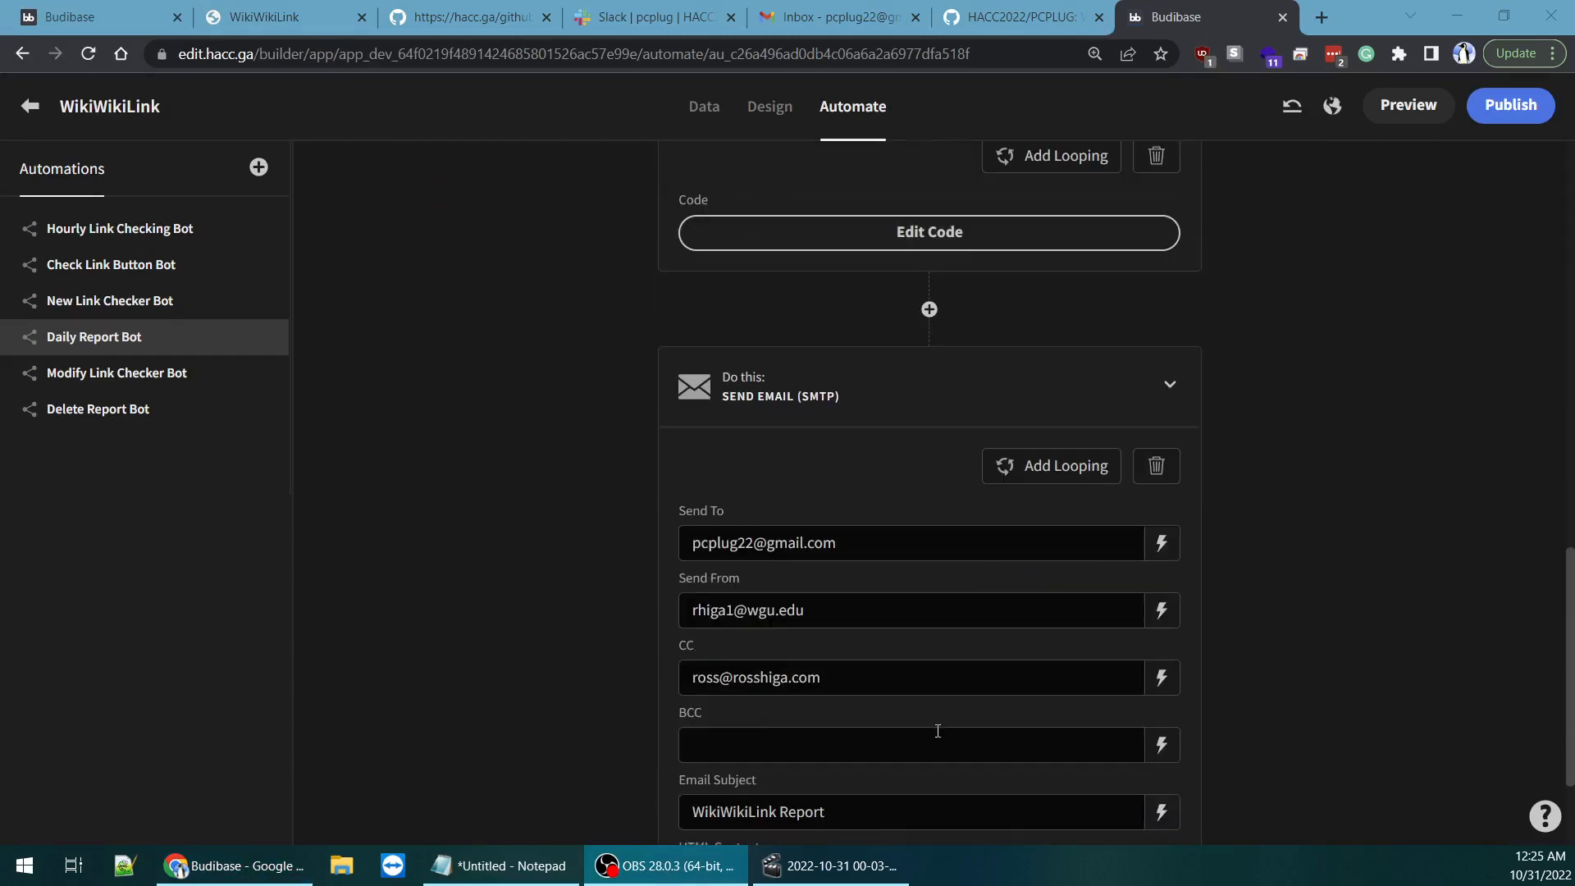
left_click(927, 760)
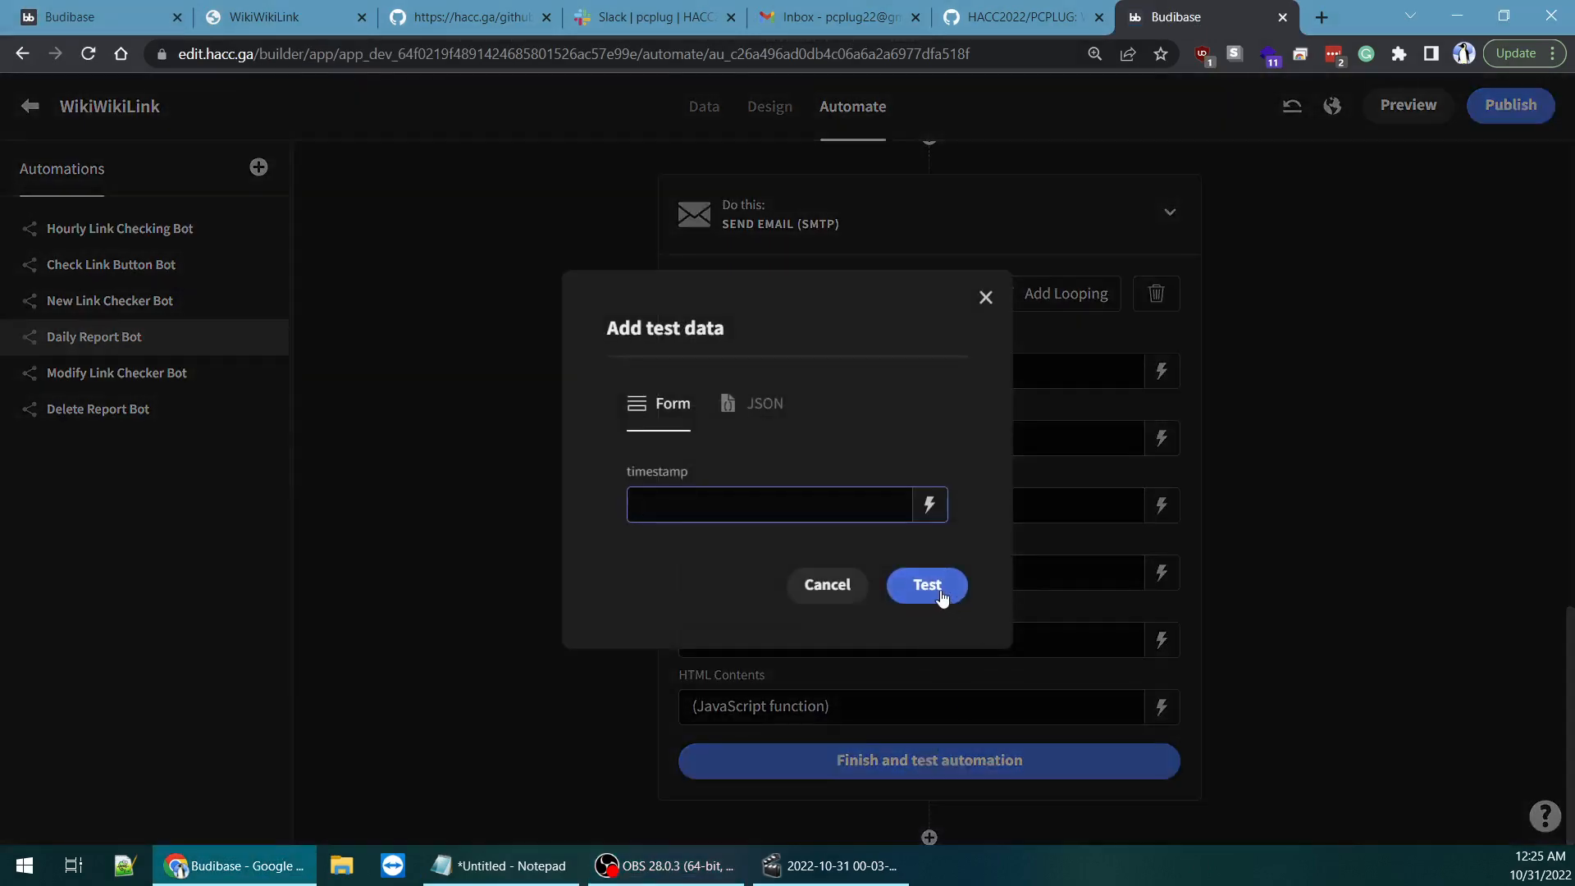
left_click(944, 597)
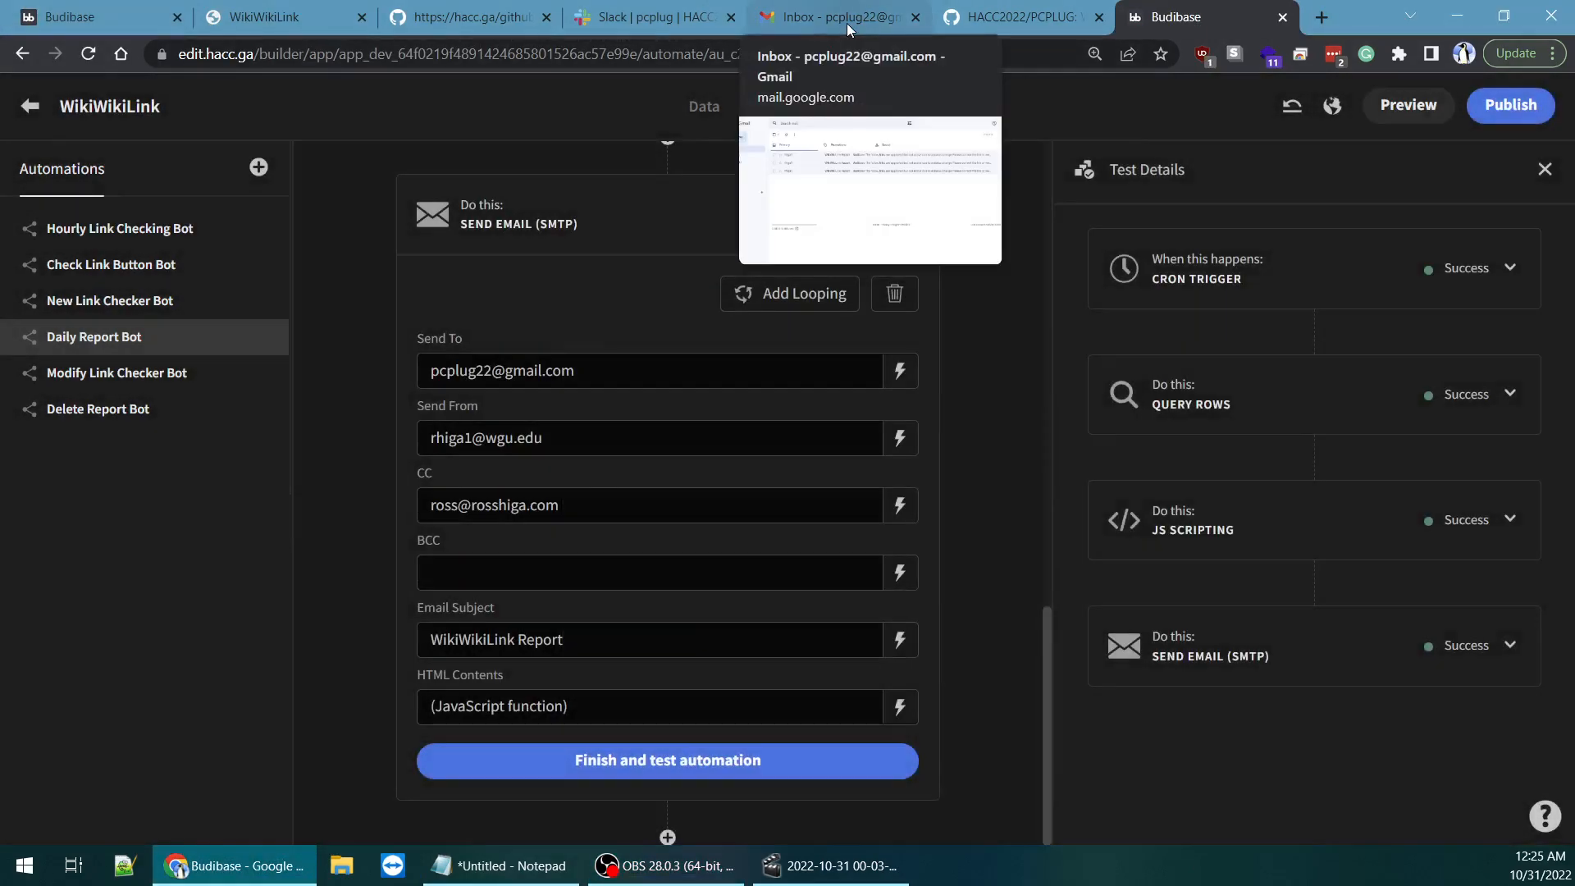
- Switch to Gmail, refresh the inbox and read both messages in the newest WikiWikiLink Report conversation
left_click(847, 22)
left_click(351, 164)
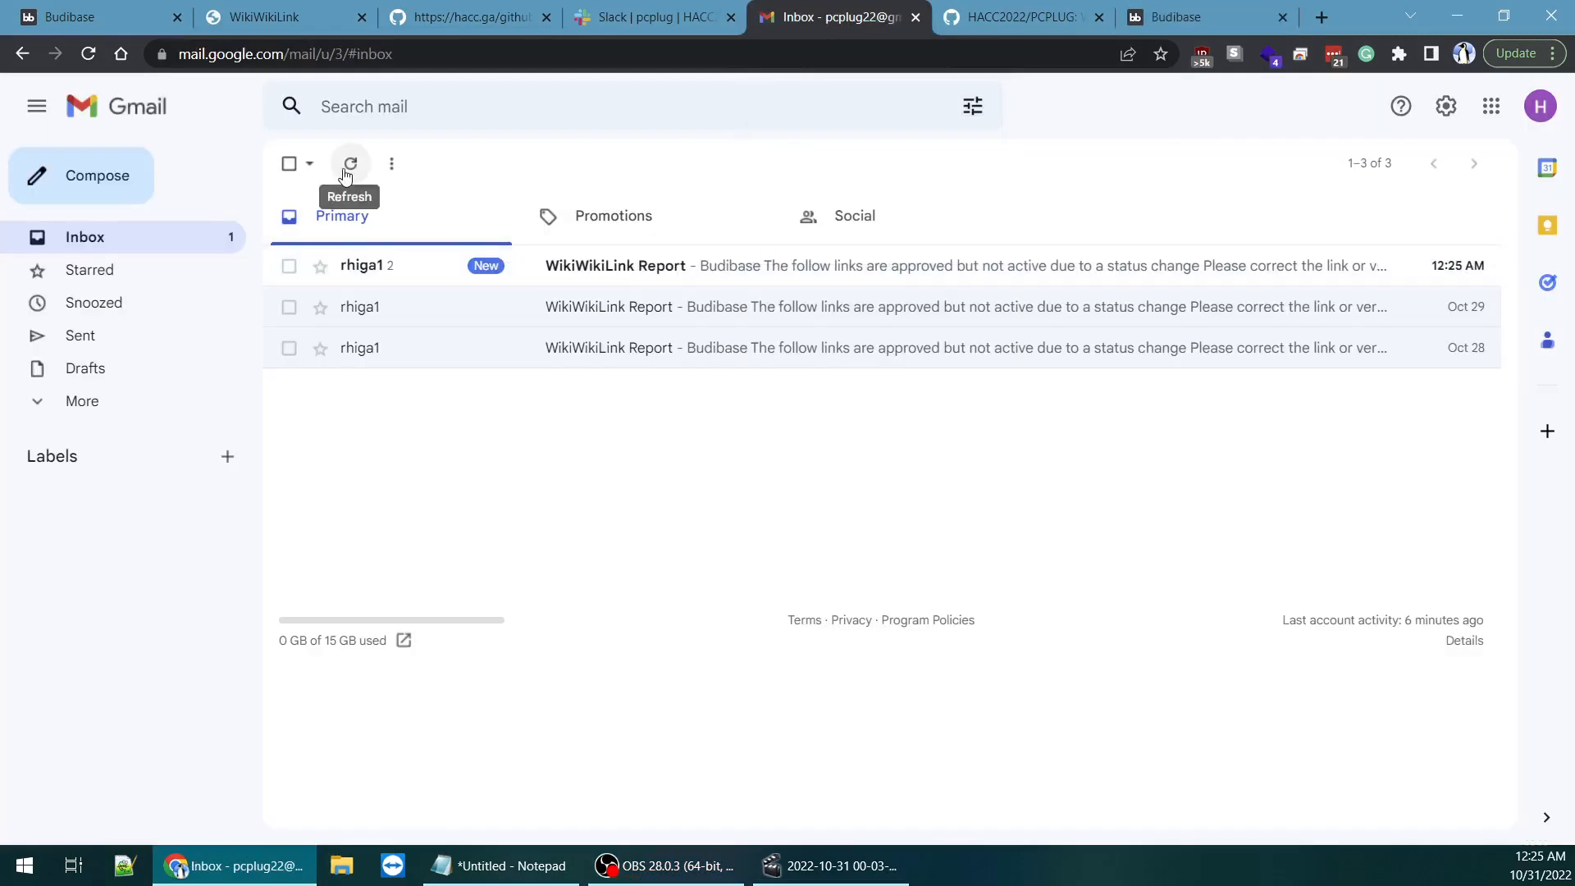
left_click(658, 281)
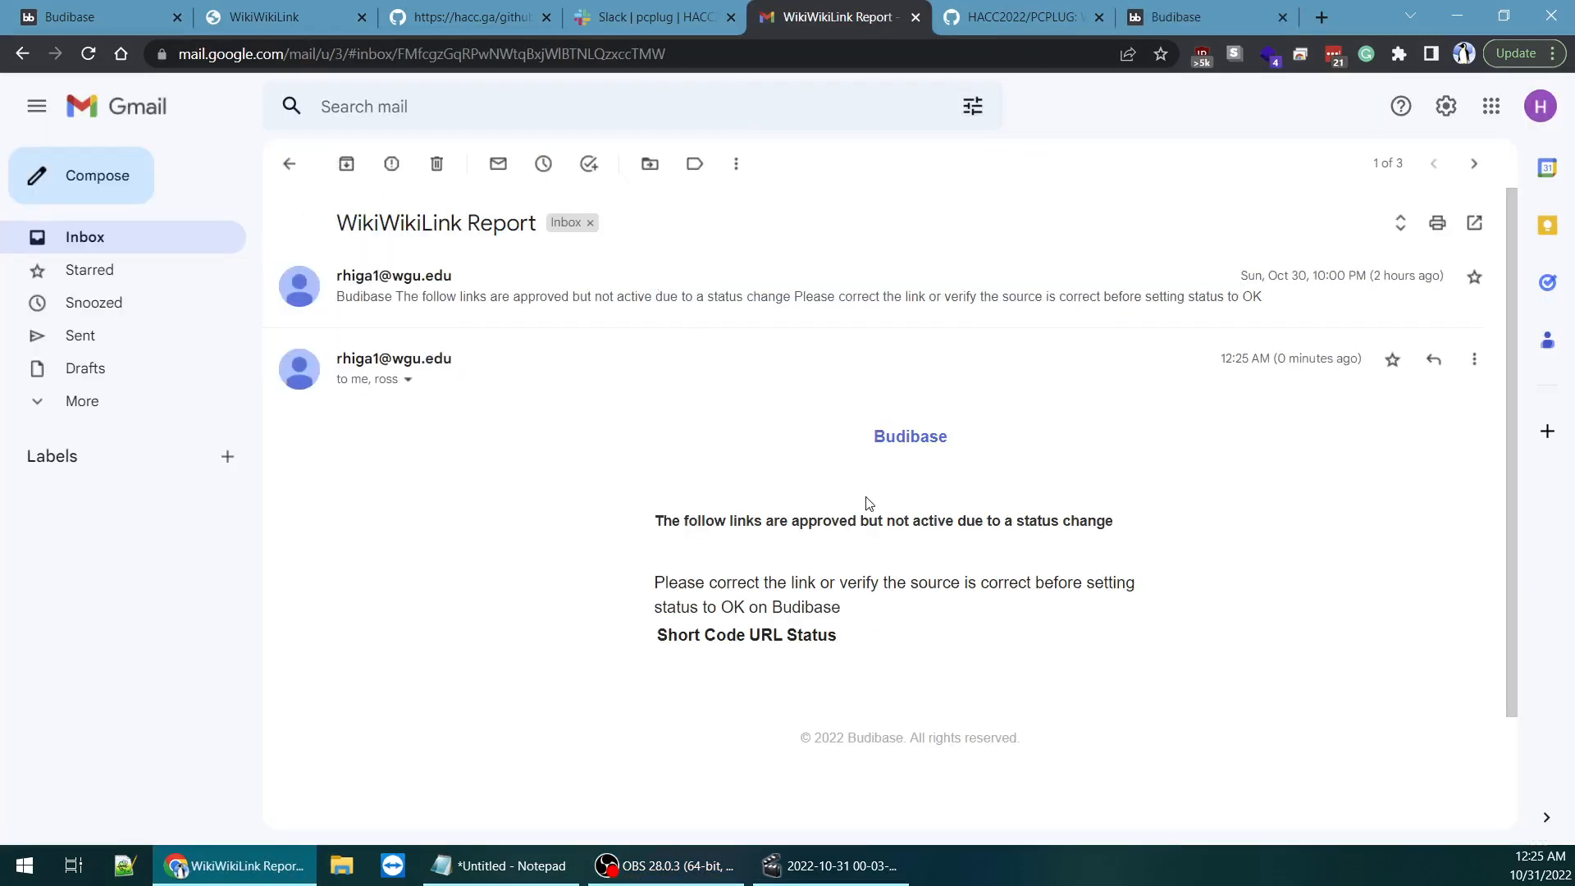
left_click(598, 295)
scroll(953, 563, "down", 6)
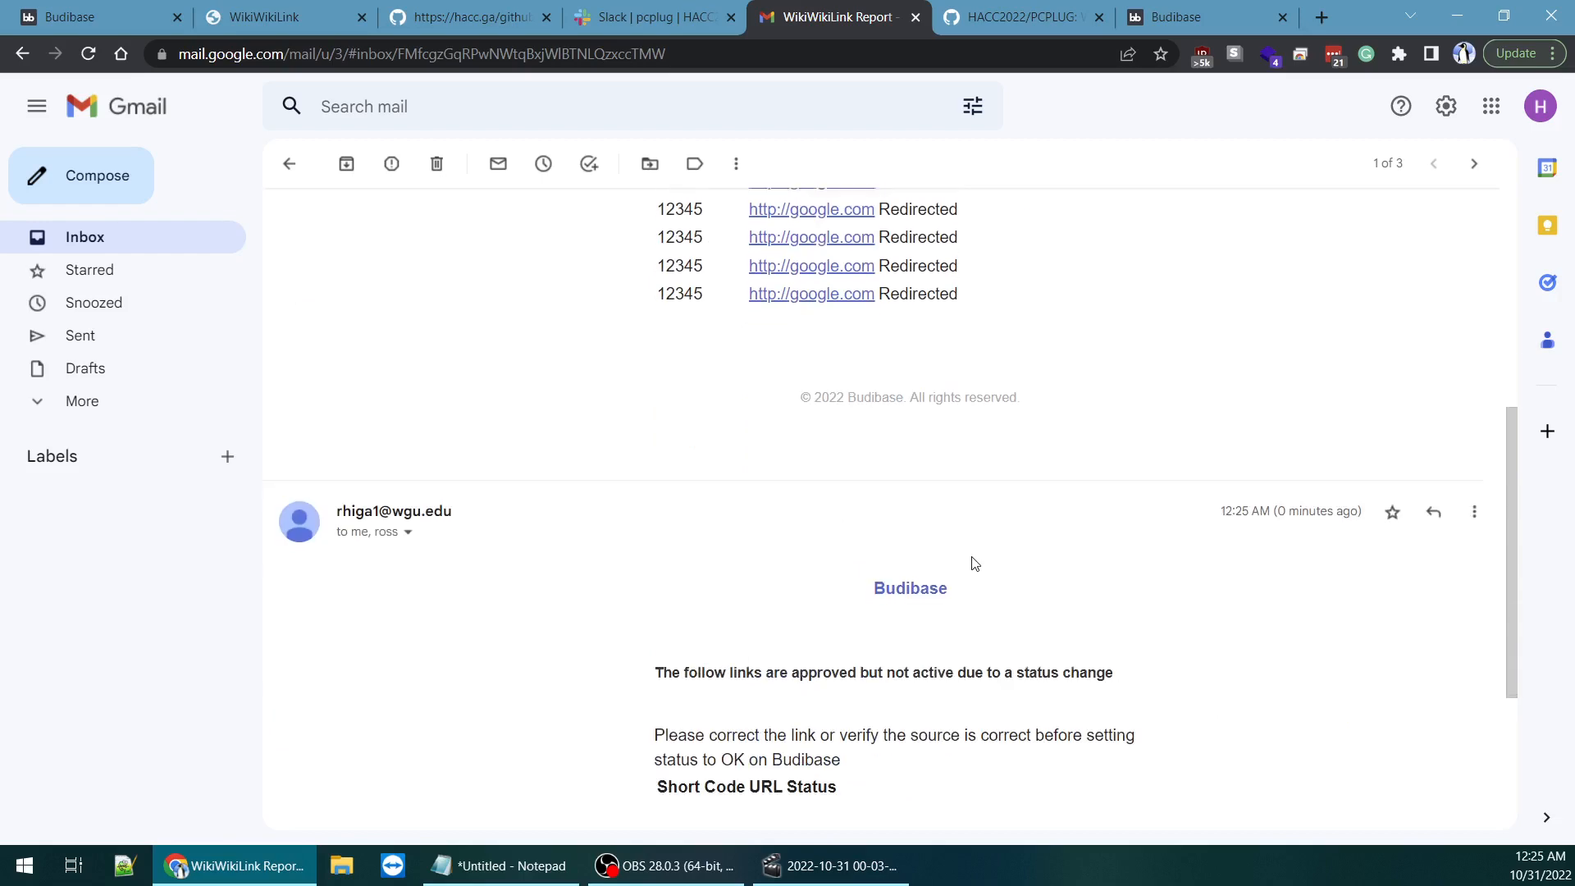
scroll(976, 521, "up", 3)
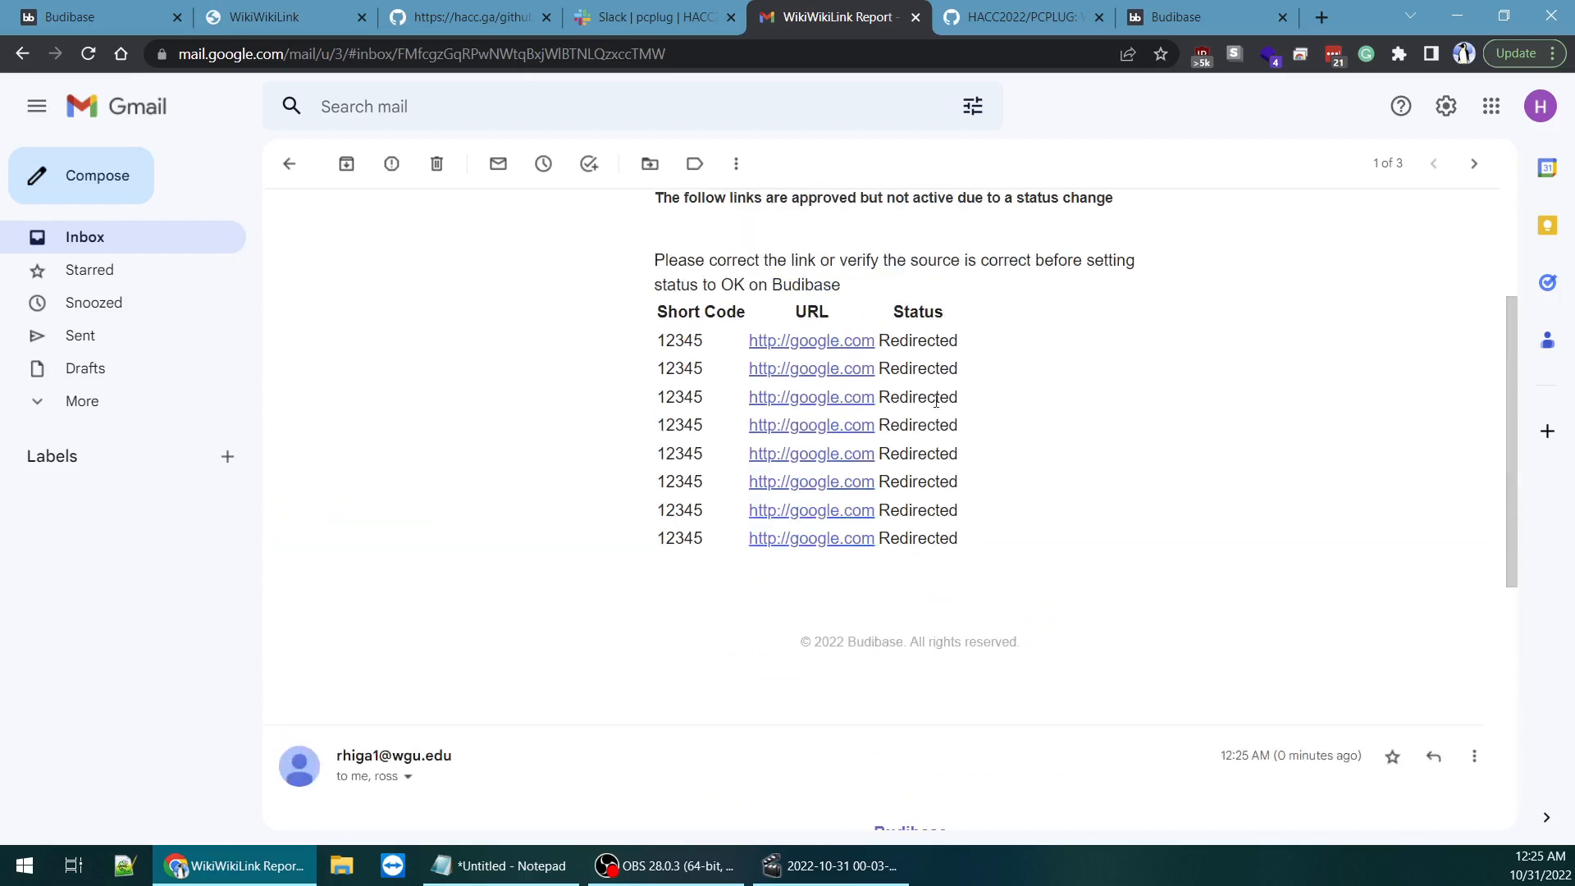
scroll(936, 401, "up", 3)
- Read the two older WikiWikiLink Report emails from Oct 29 and Oct 28, including their tables of approved but inactive links
left_click(281, 170)
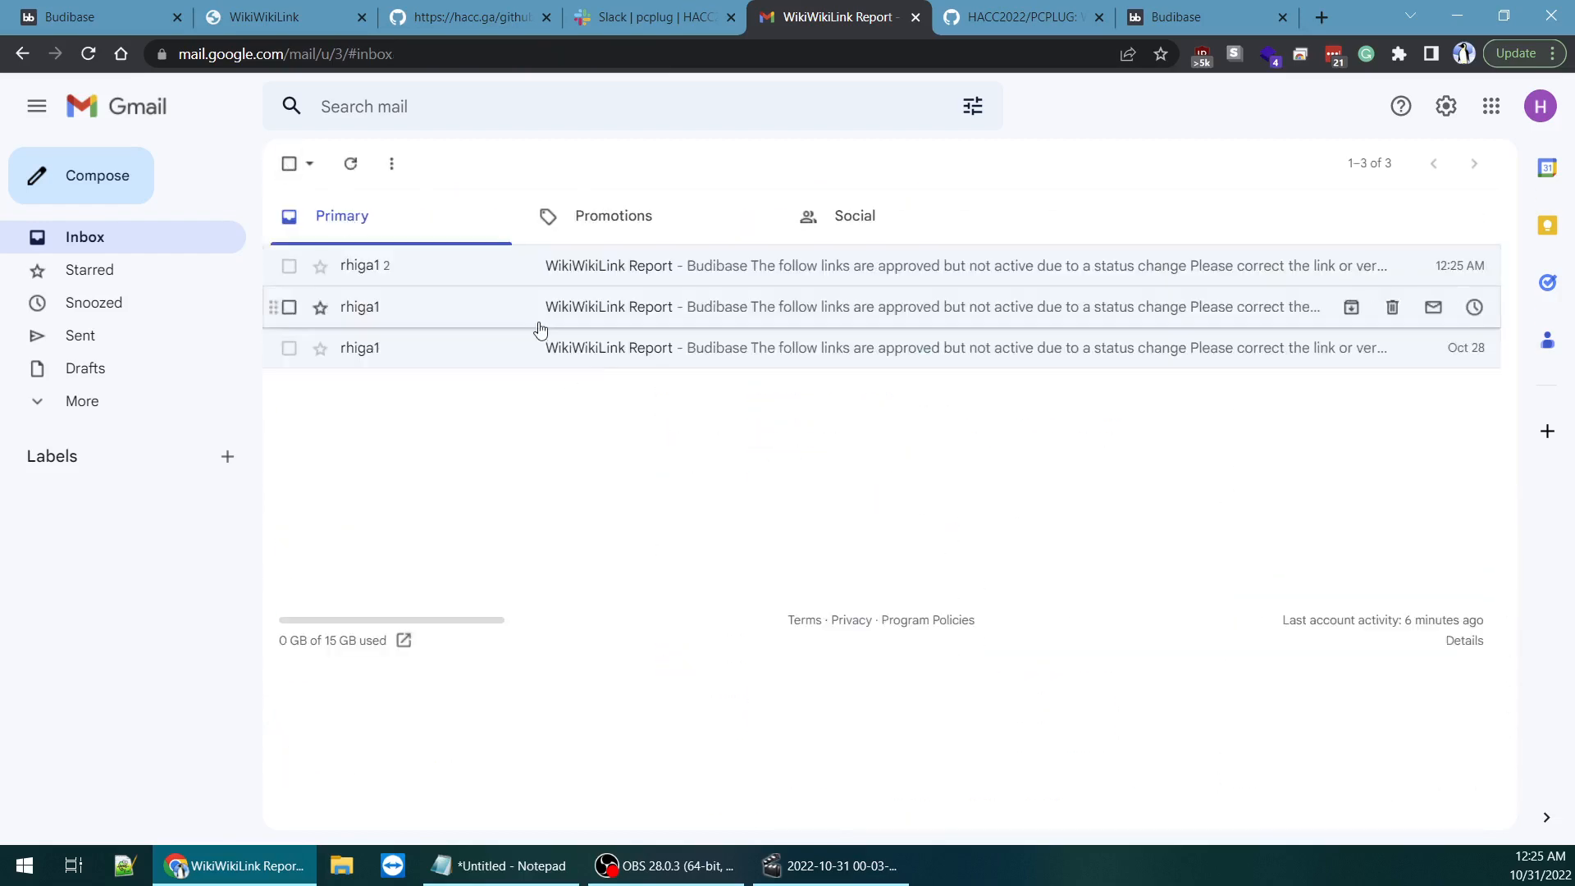
left_click(718, 315)
scroll(1019, 506, "down", 3)
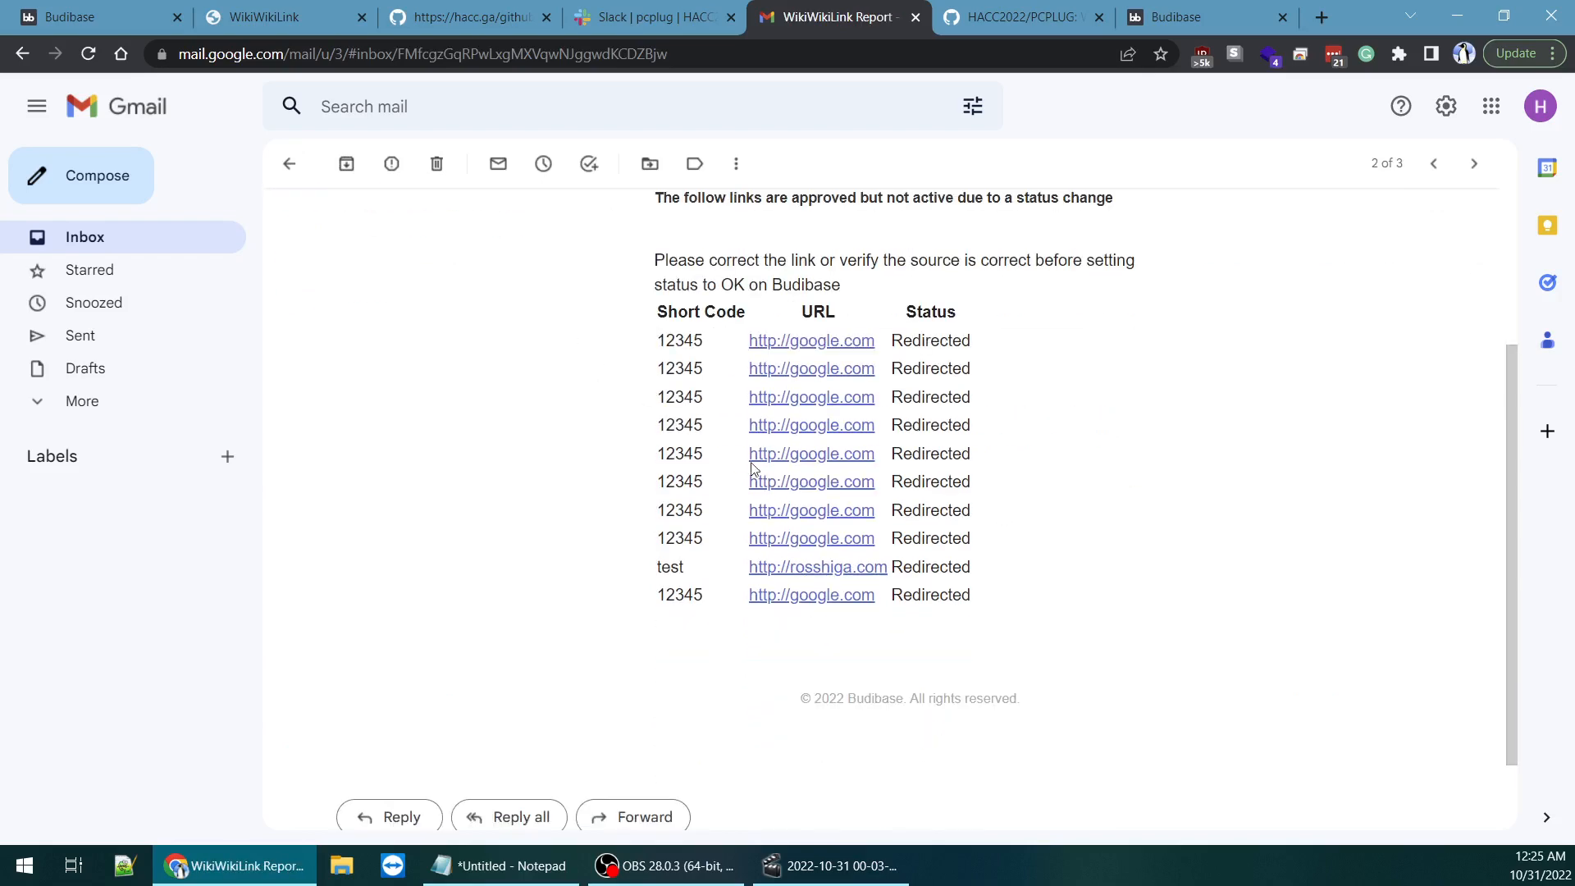
left_click(289, 164)
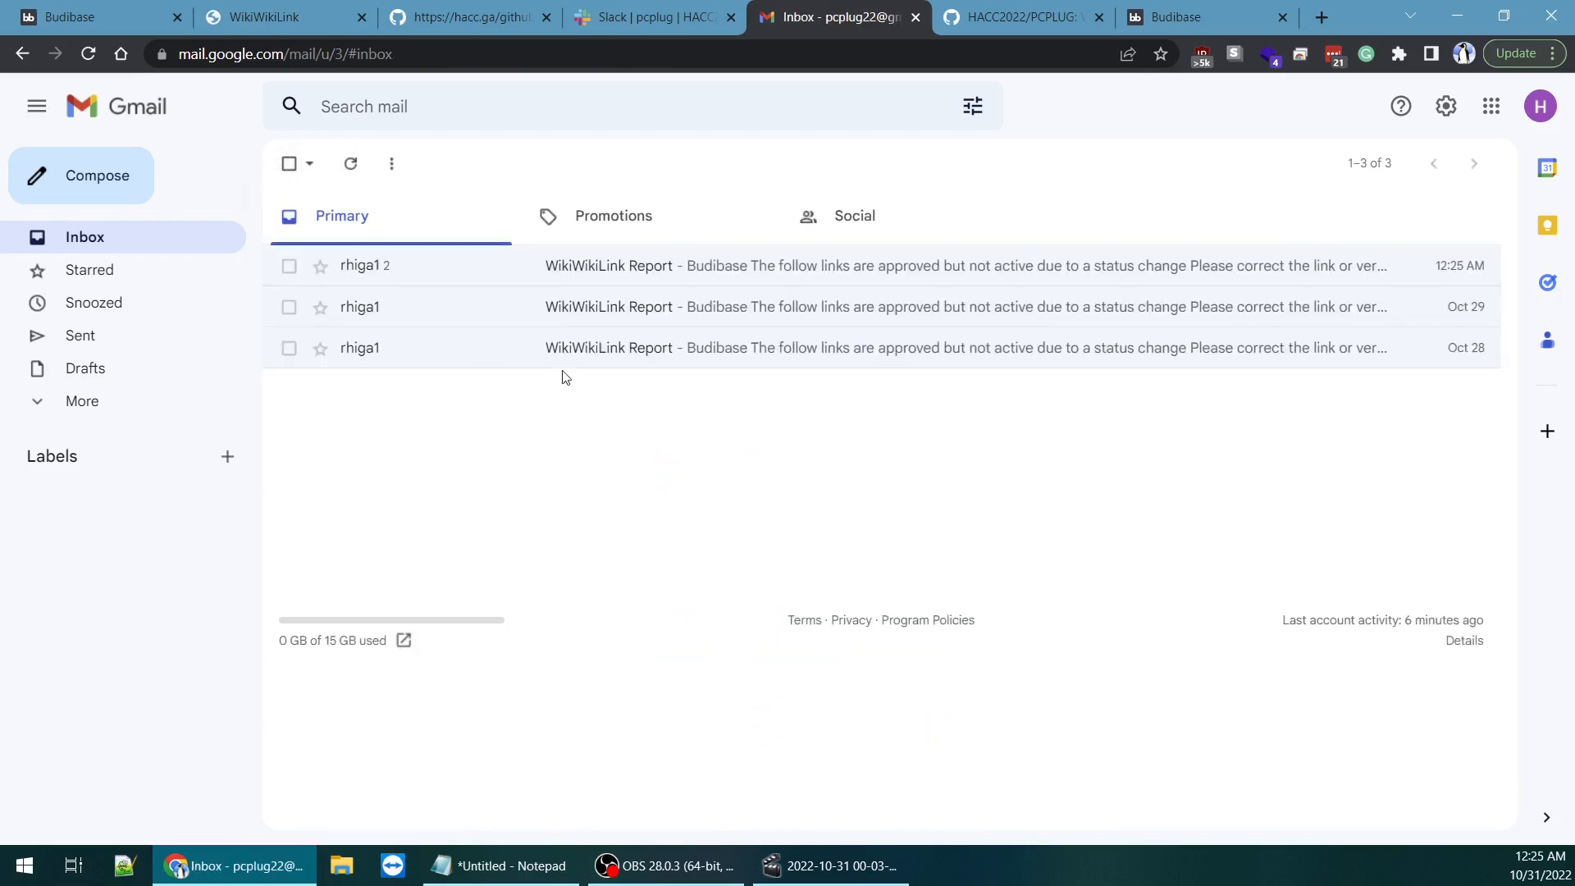
left_click(572, 355)
scroll(838, 526, "down", 2)
left_click_drag(991, 508, 604, 447)
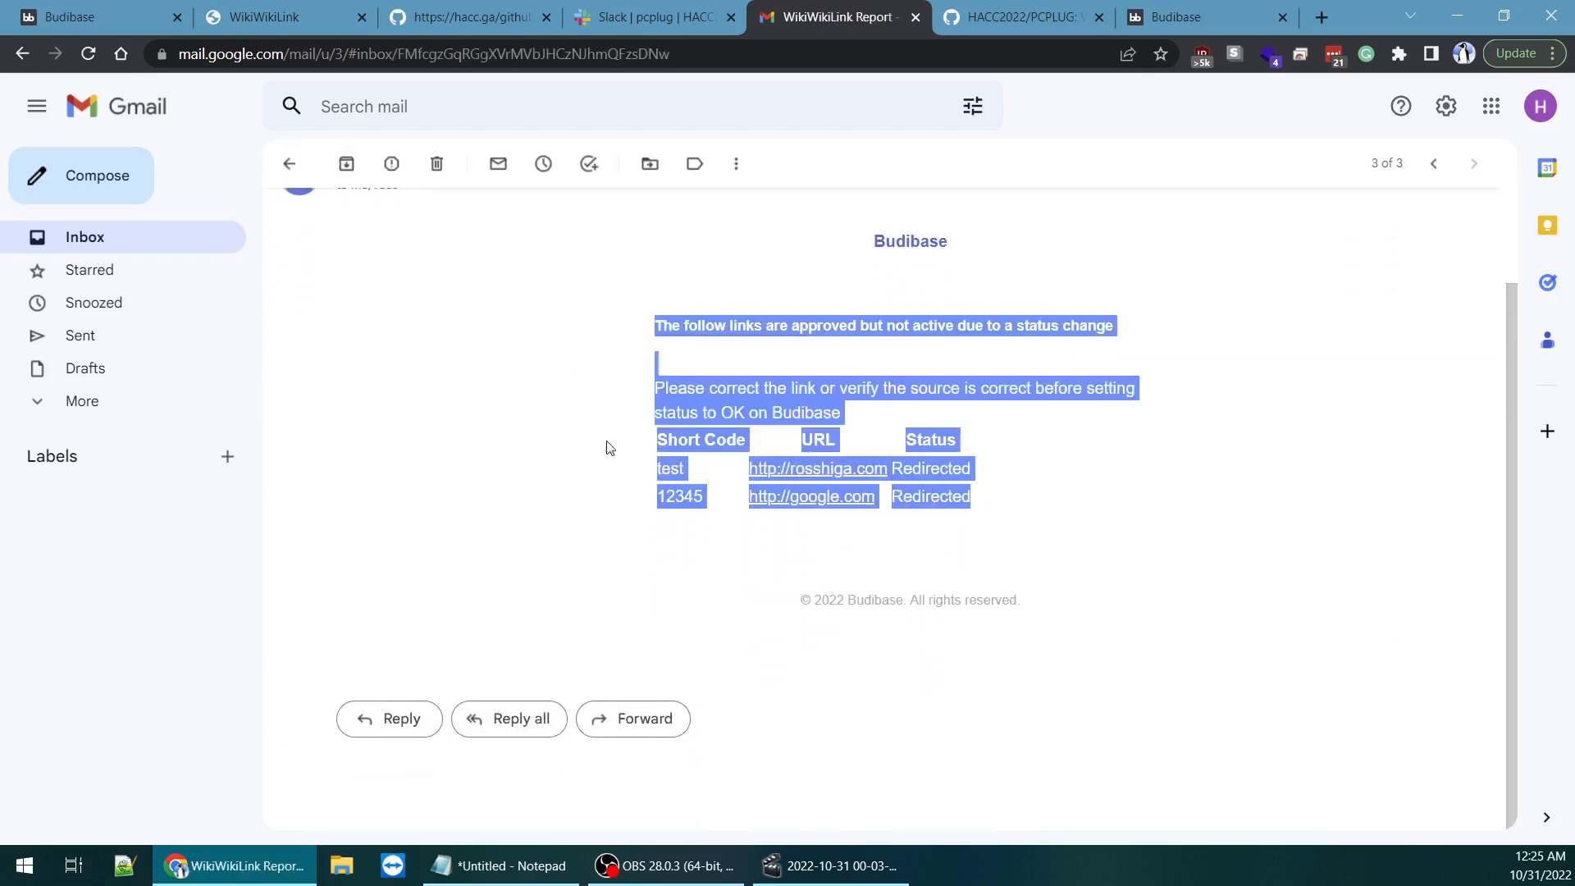
left_click(630, 423)
scroll(1074, 484, "up", 2)
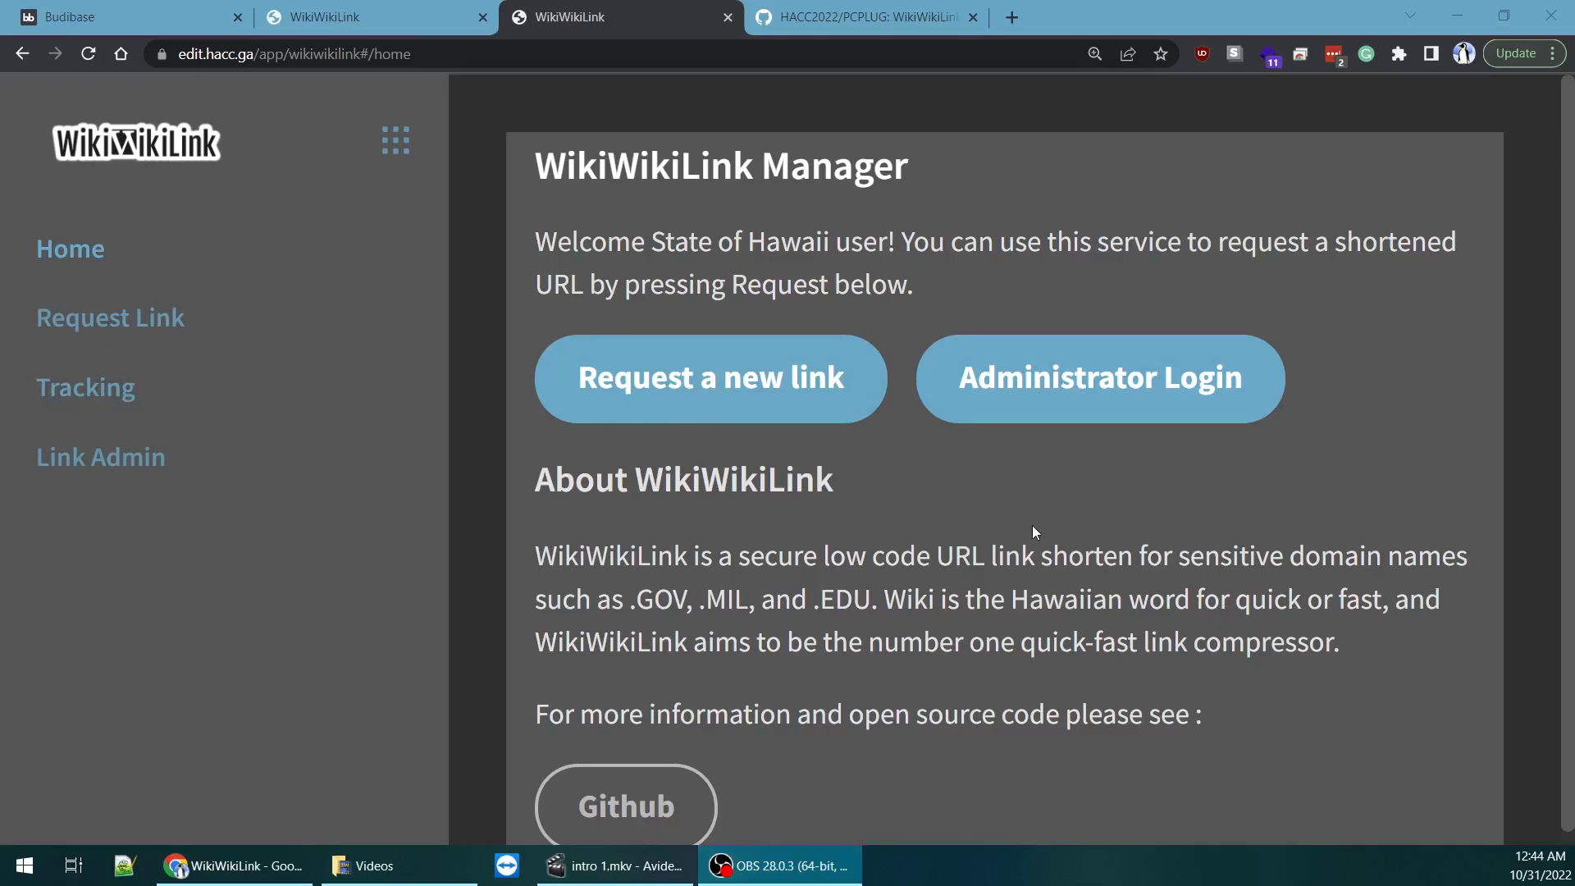
- View the WikiWikiLink tracking page, and visit hacc.ga/github once in the GitHub tab and once in a new tab
left_click(137, 408)
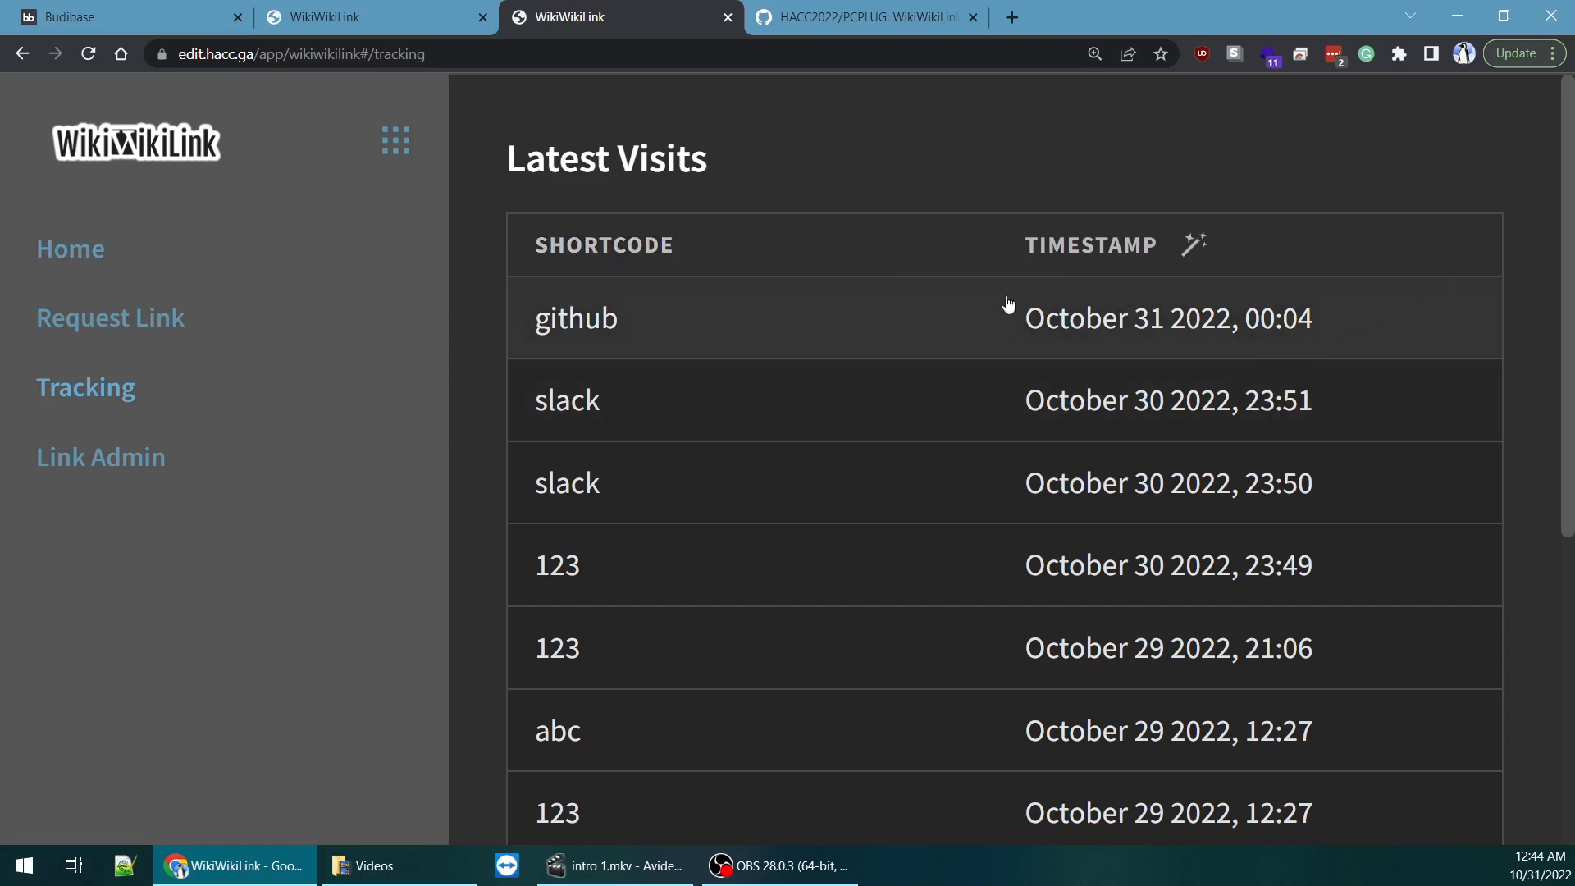
left_click(870, 13)
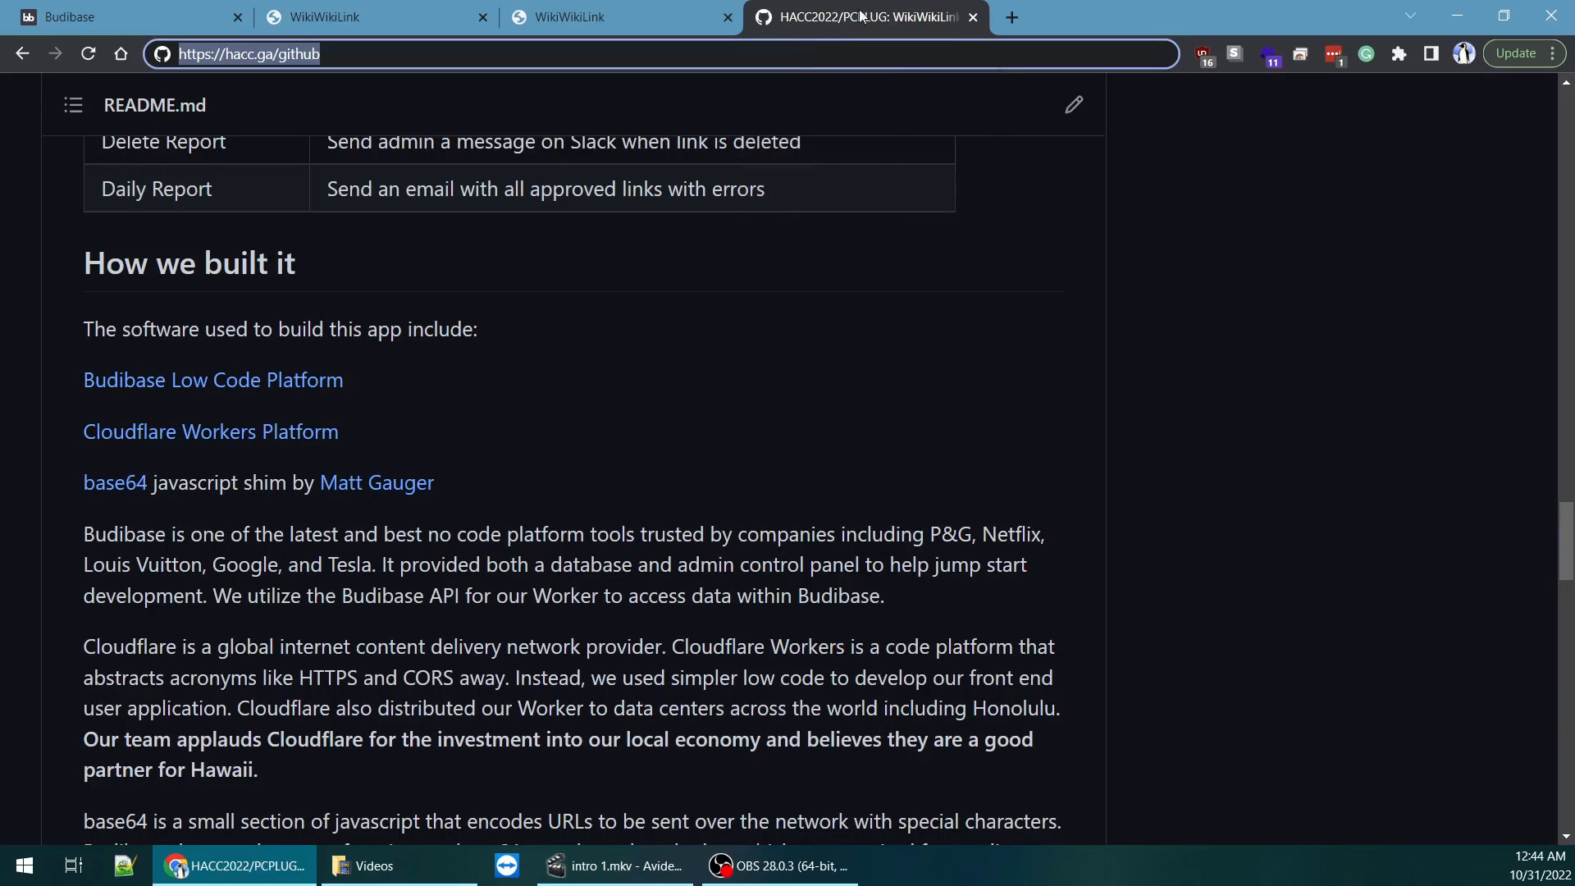
left_click(778, 62)
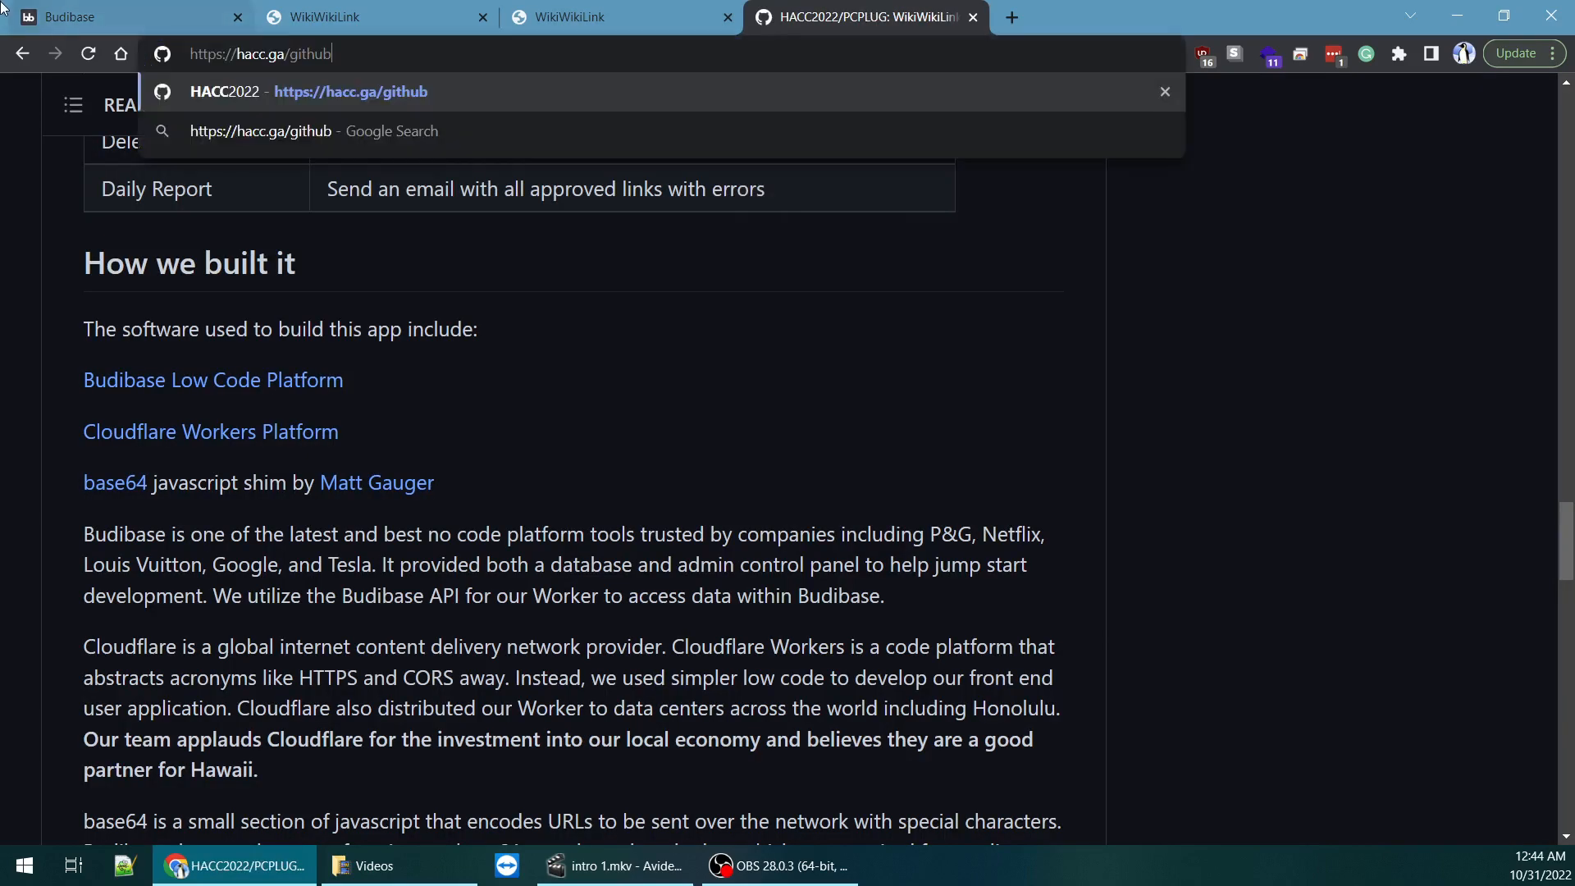
key("Return")
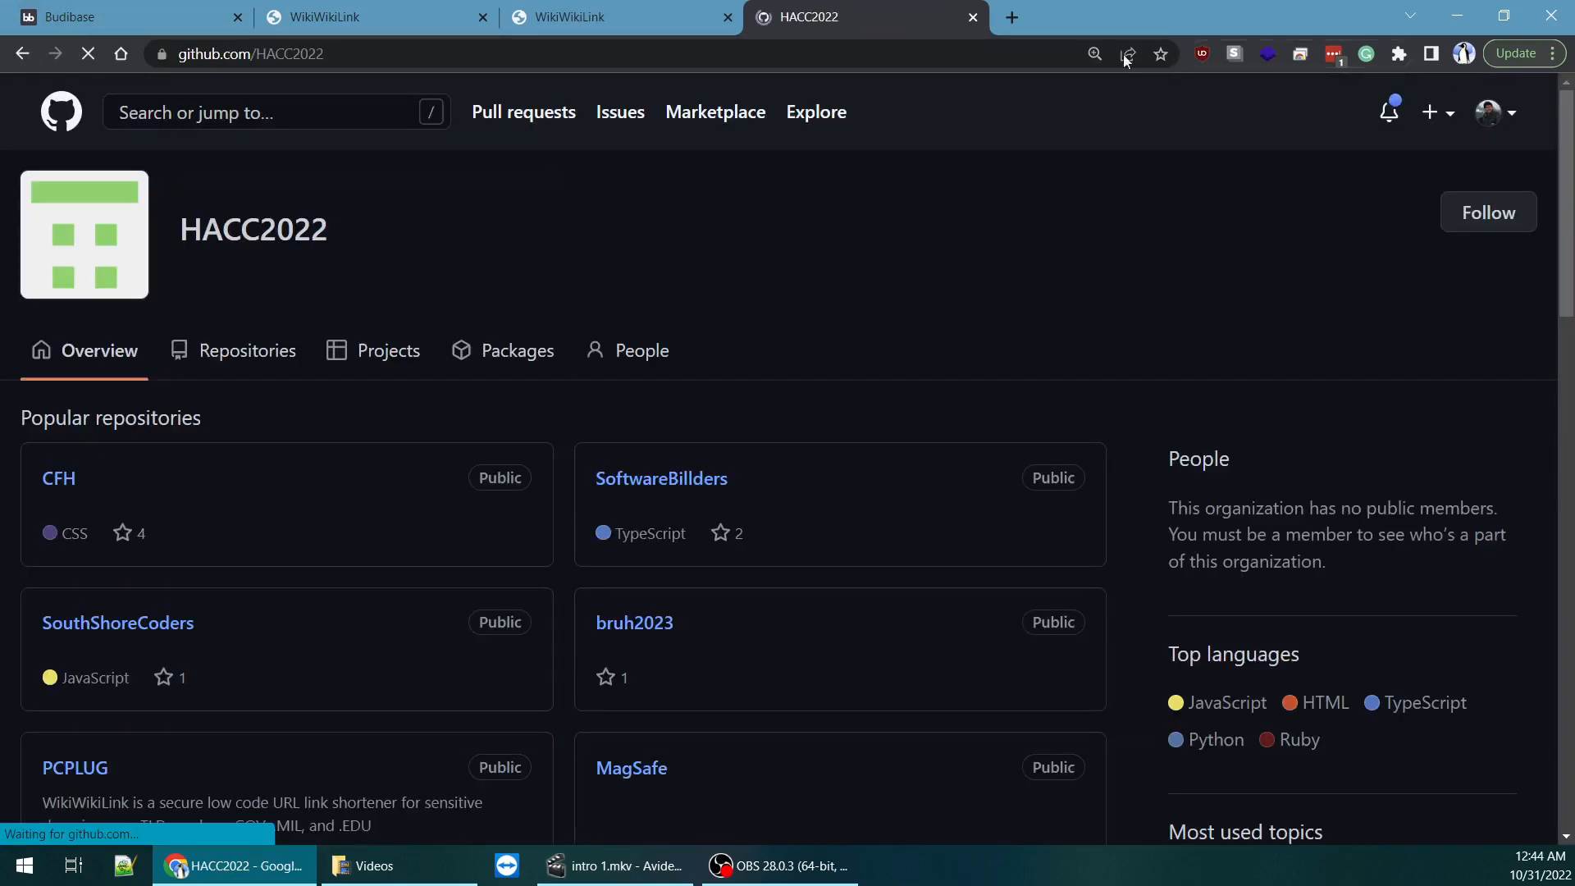
left_click(1012, 17)
type("hacc.ga/github")
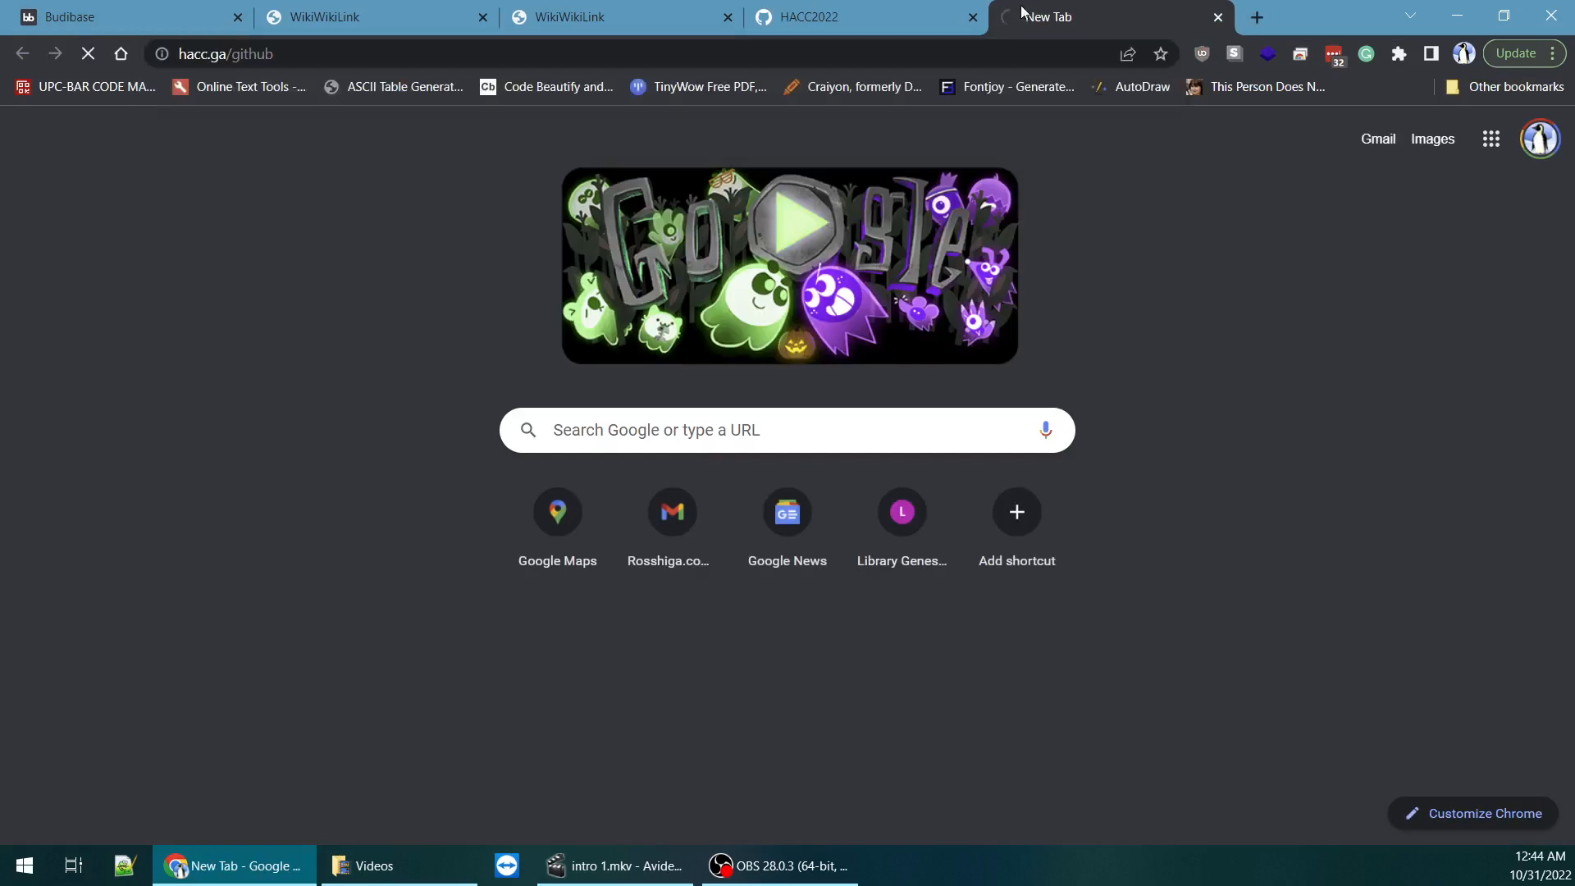
key("Return")
- Reload the WikiWikiLink tracking page and review the Latest Visits table for the new github entries
left_click(605, 7)
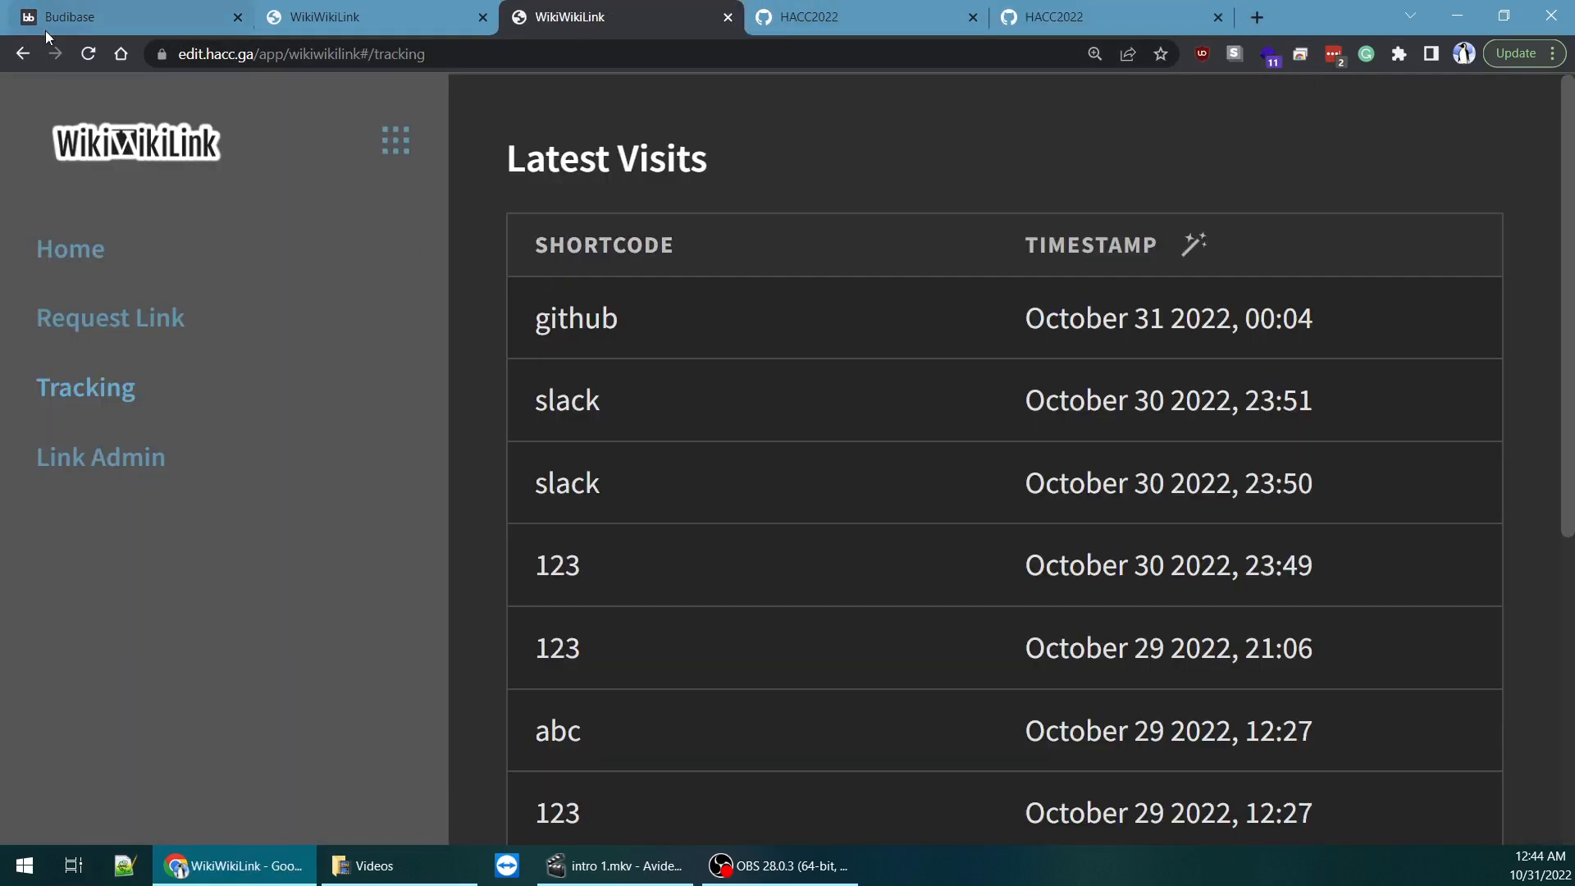
left_click(90, 56)
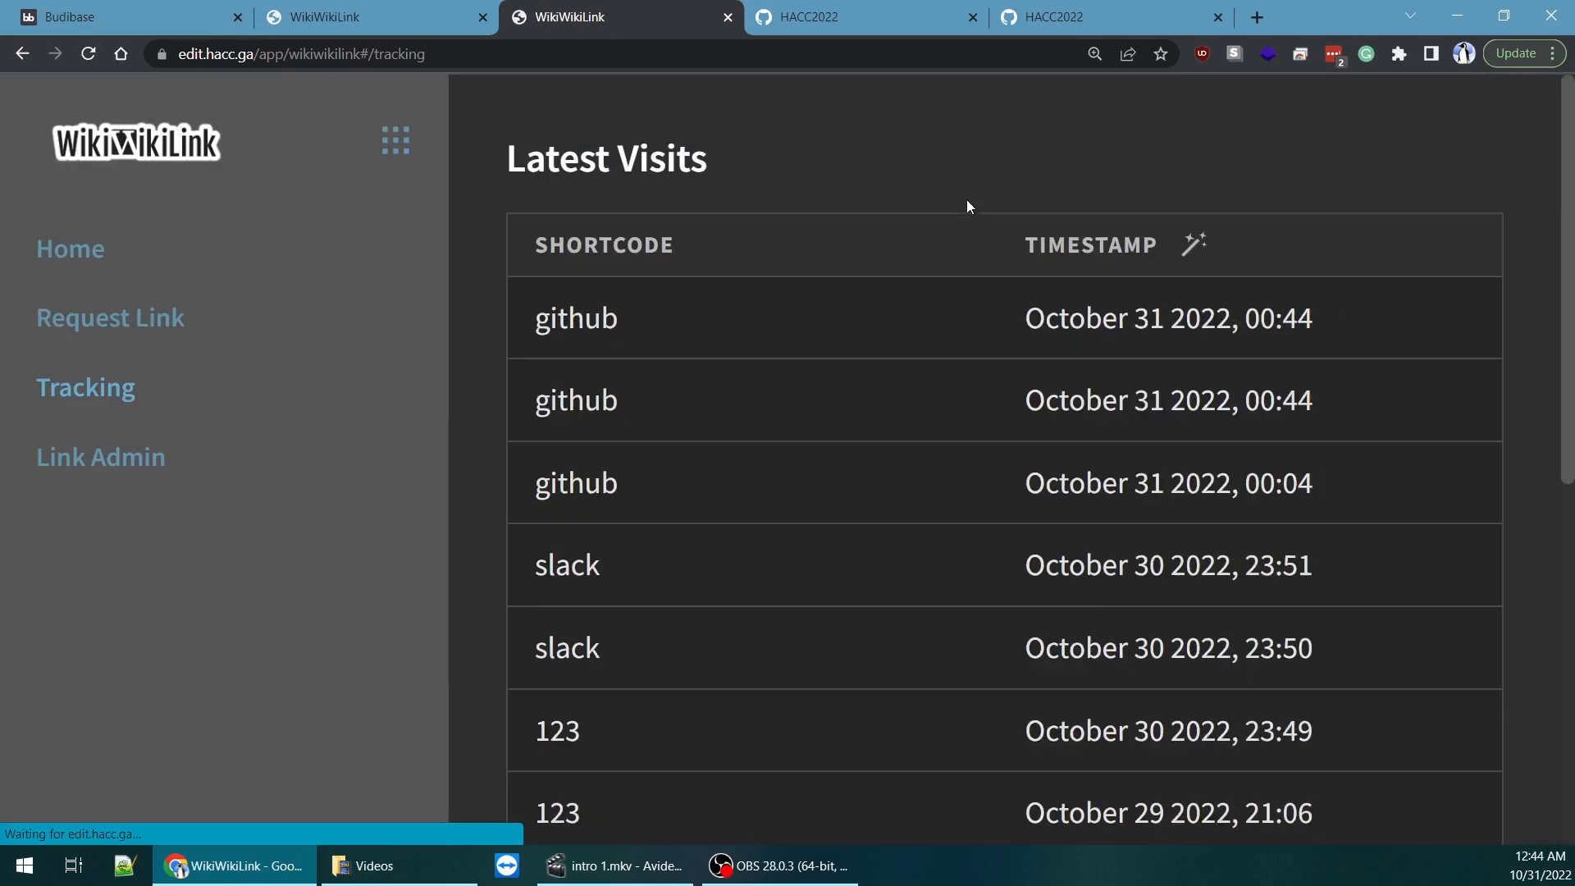
left_click_drag(1333, 398, 534, 309)
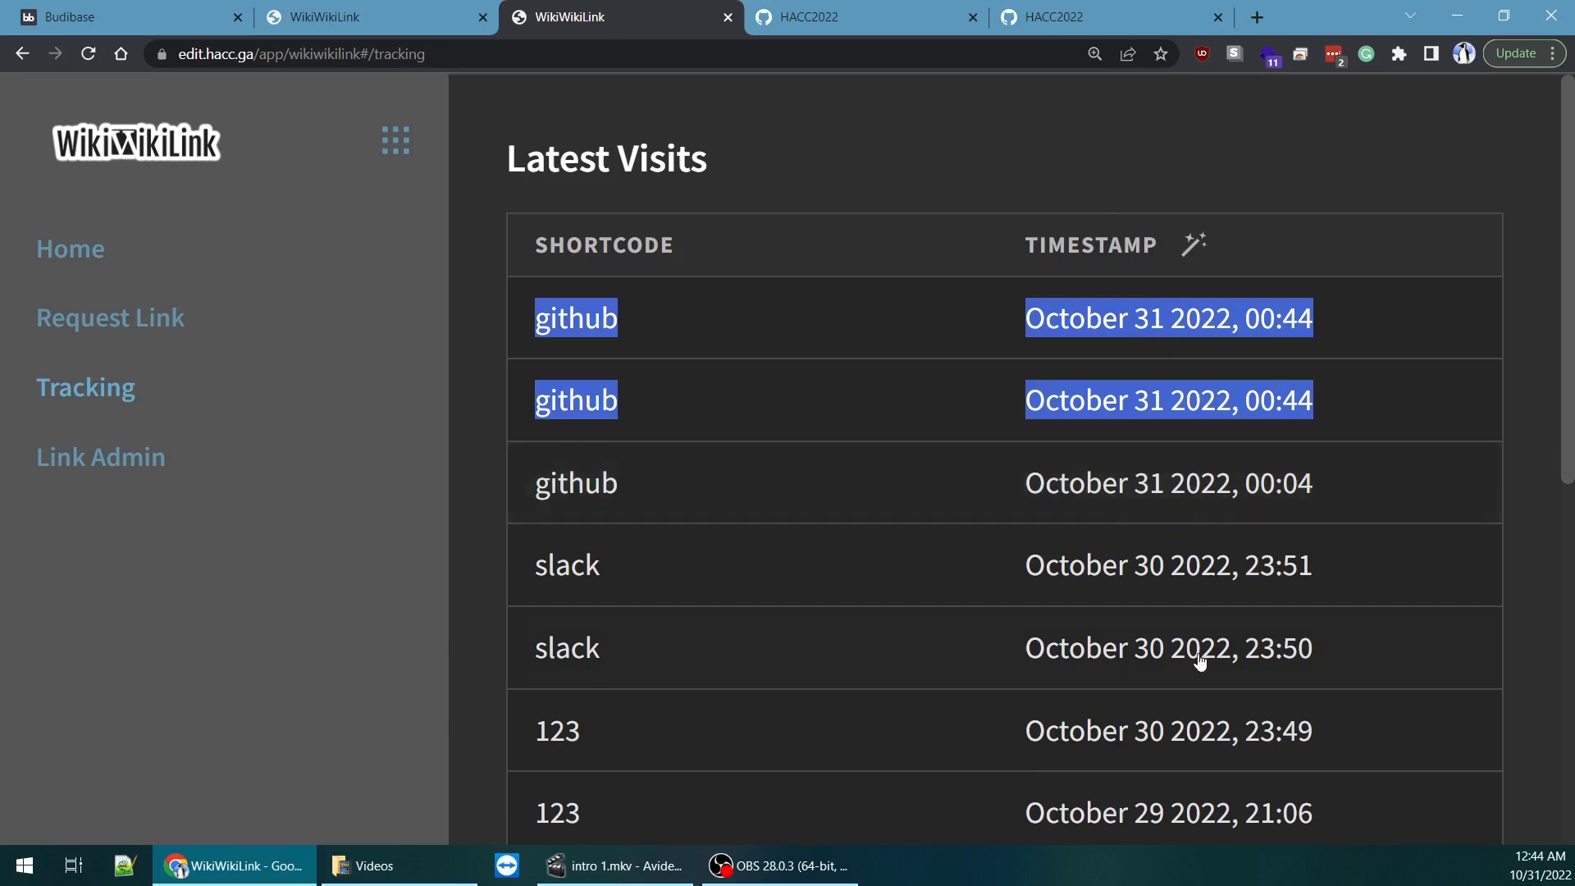
left_click(854, 105)
scroll(1066, 328, "down", 8)
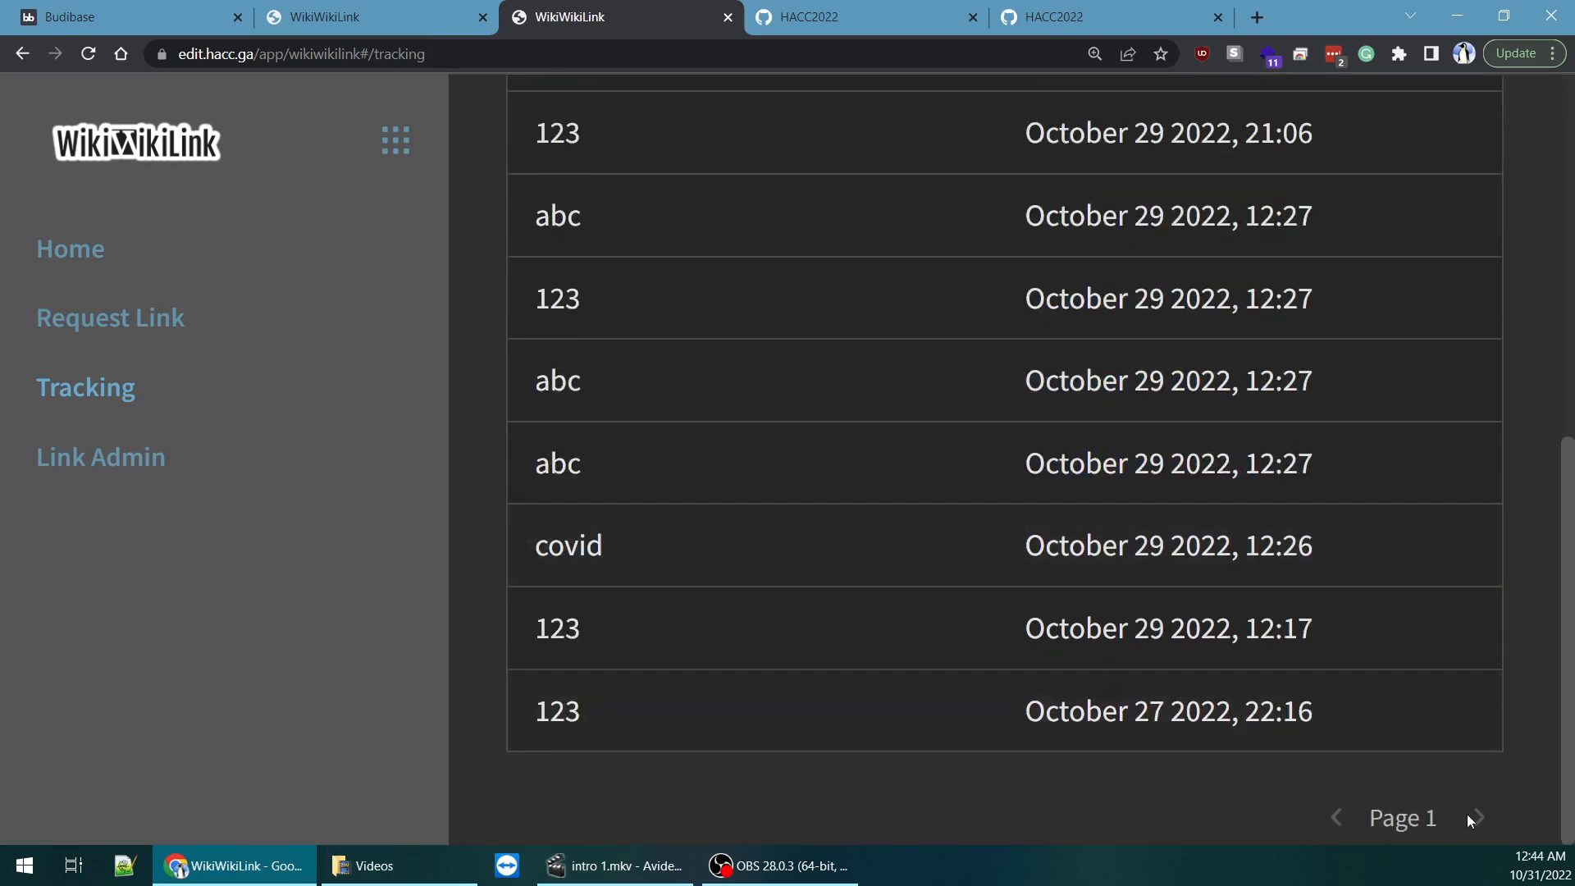
- Go to the Budibase apps portal at edit.hacc.ga and open the WikiWikiLink app for editing
scroll(1037, 608, "up", 8)
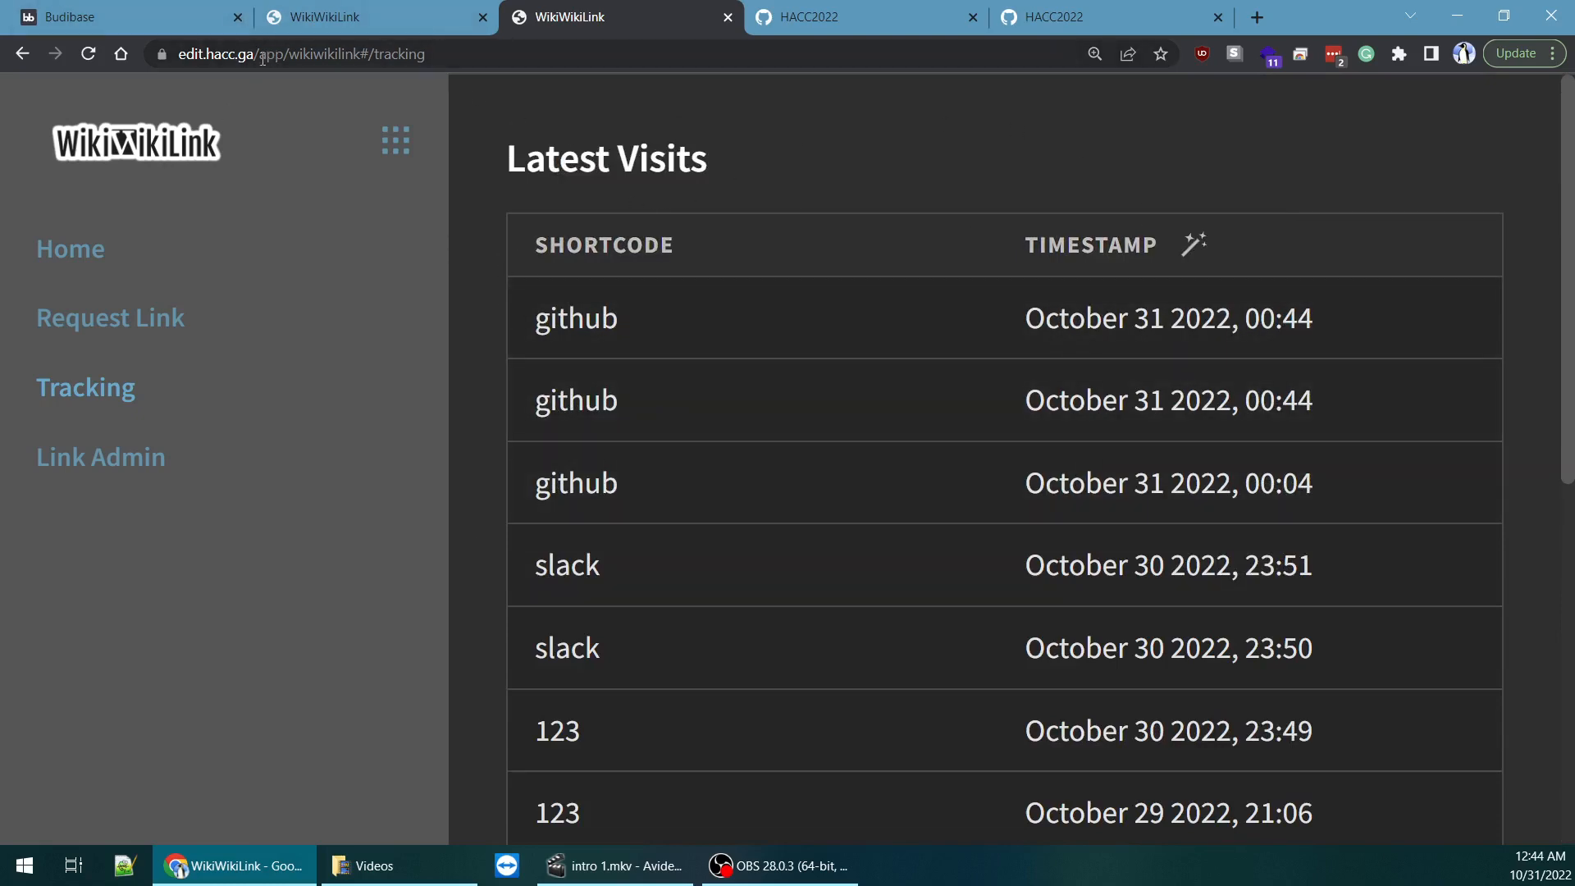
left_click_drag(262, 57, 657, 66)
key("BackSpace")
key("Return")
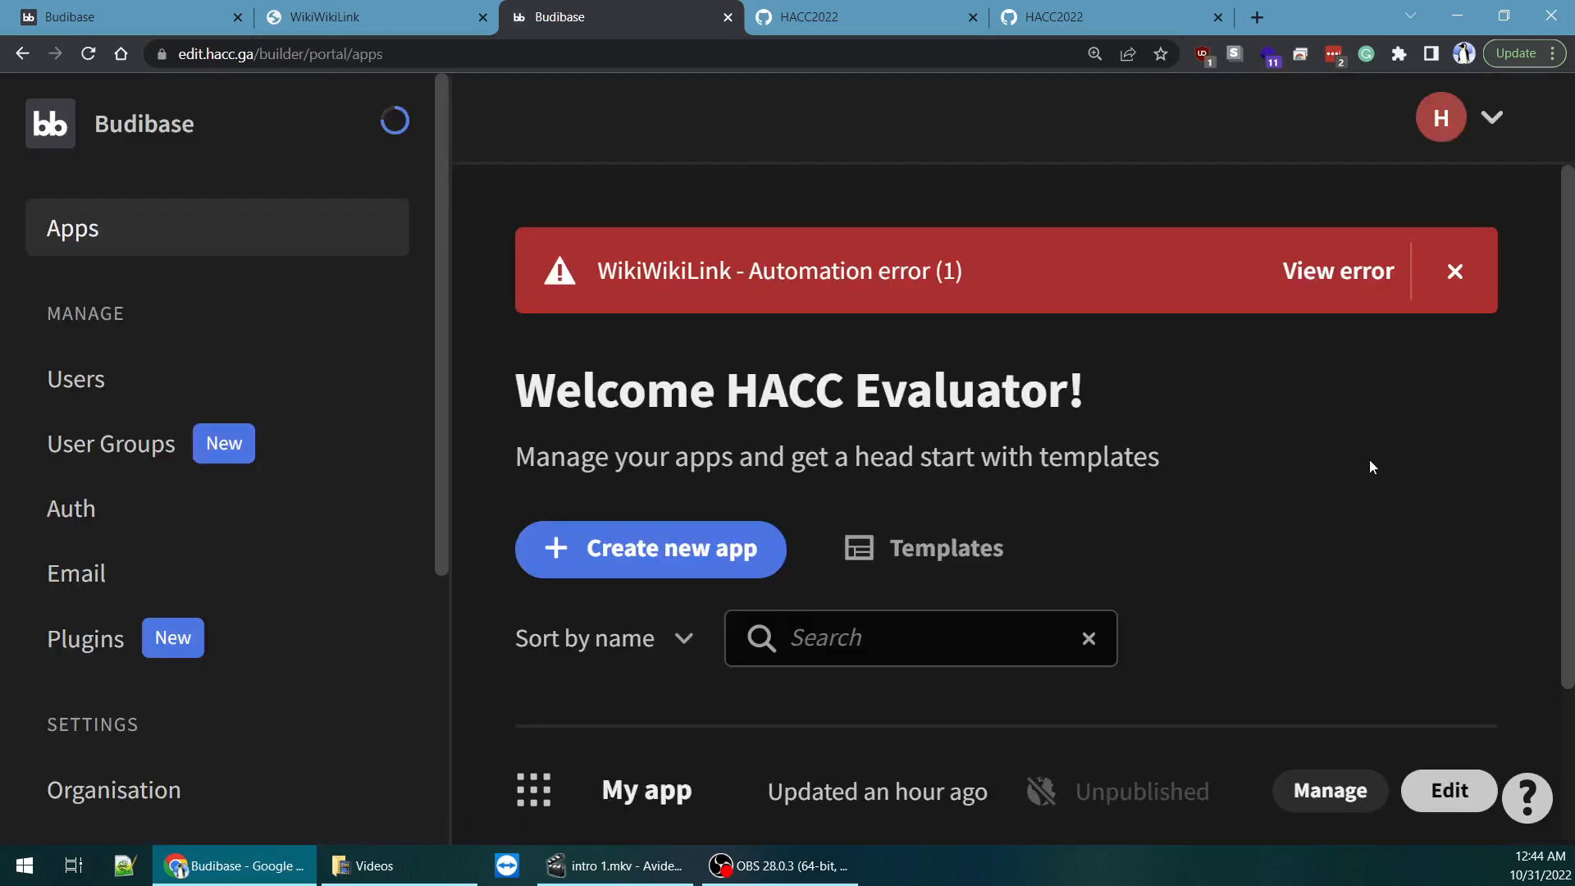
scroll(1282, 474, "down", 3)
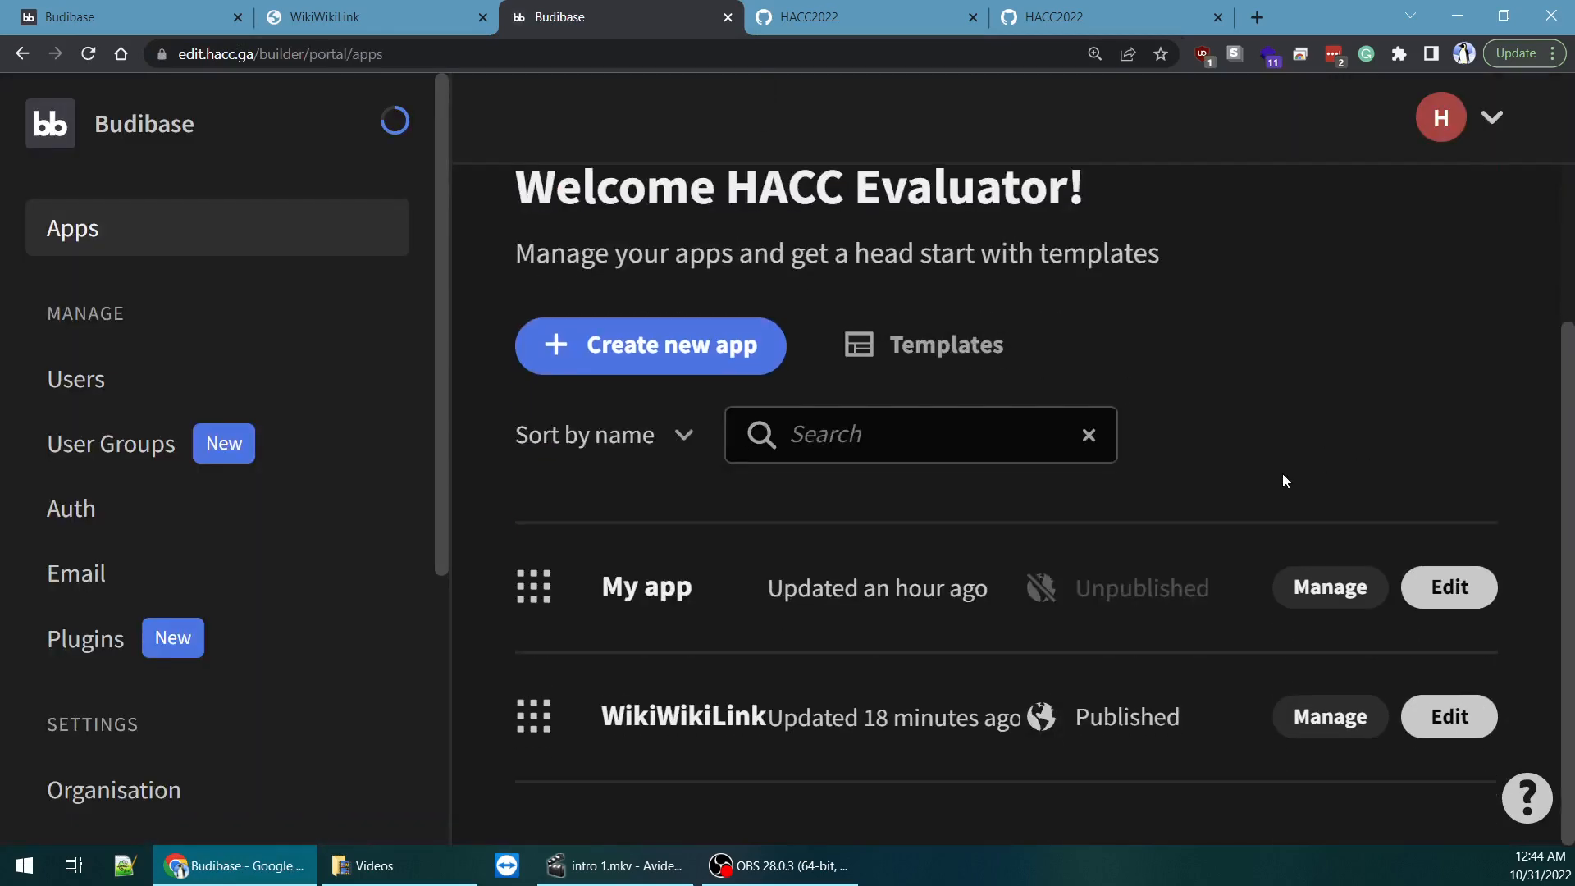
left_click(1452, 719)
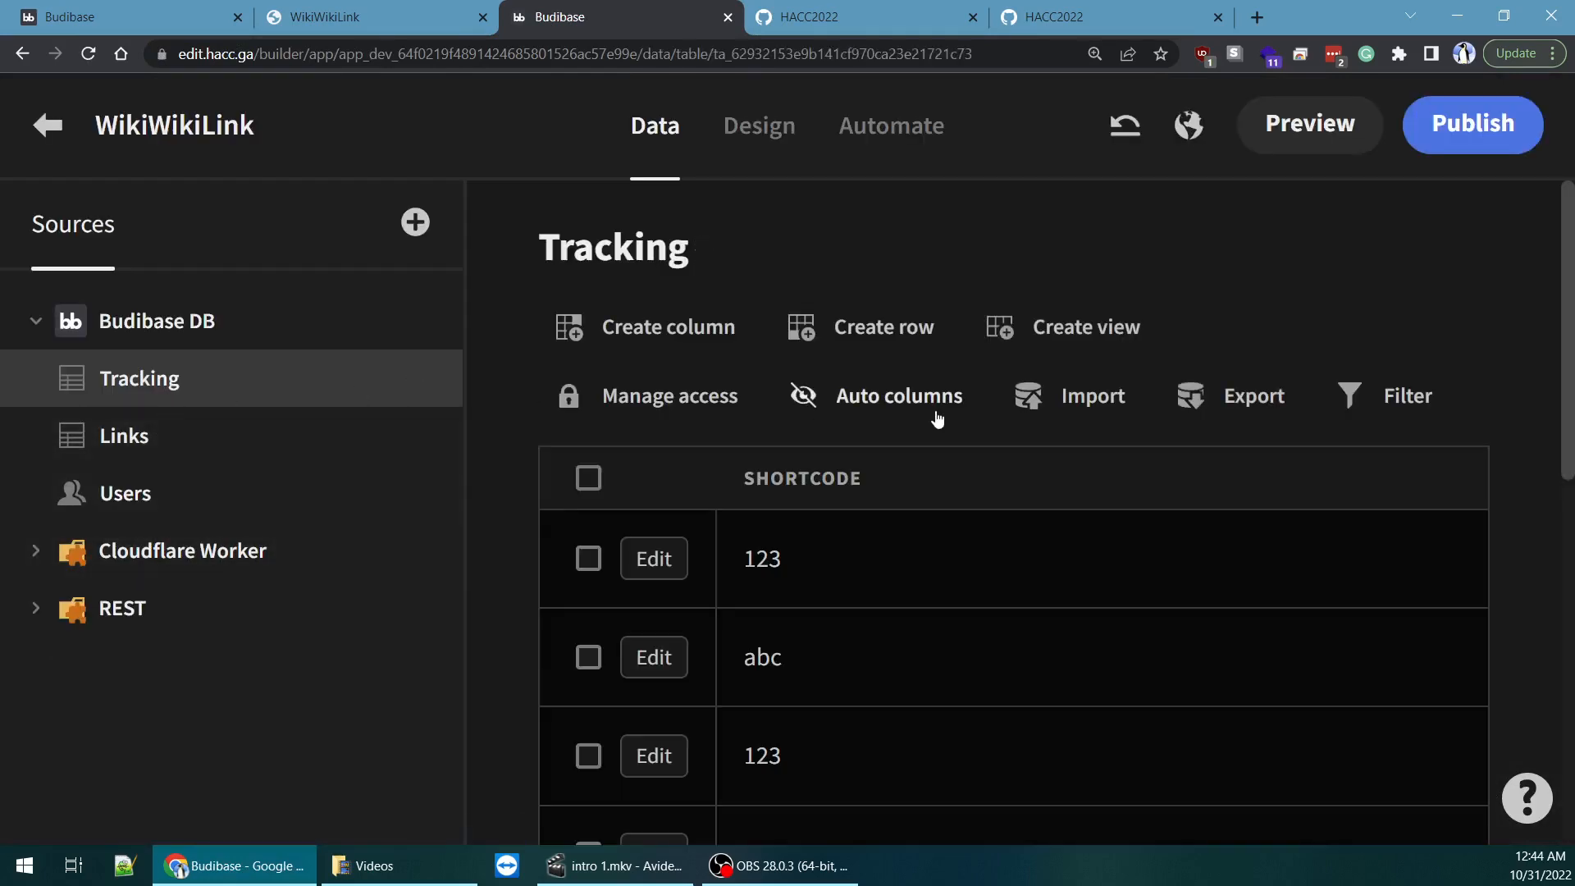
- Show the auto columns in the Tracking table and export its data in CSV format
scroll(868, 401, "down", 3)
scroll(875, 386, "up", 3)
left_click(872, 398)
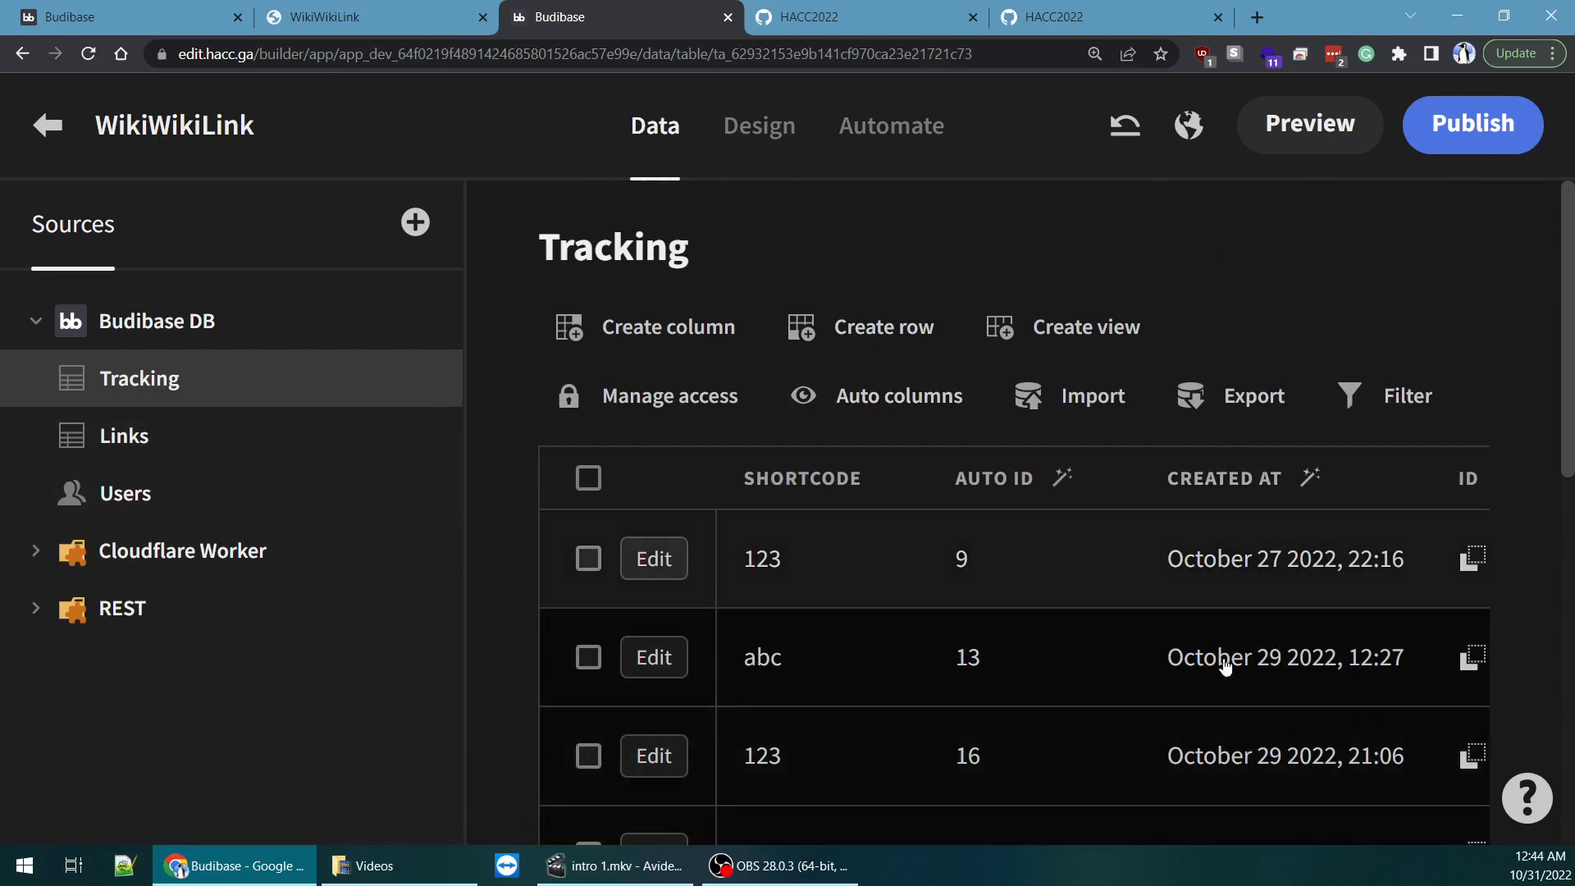
left_click(1239, 401)
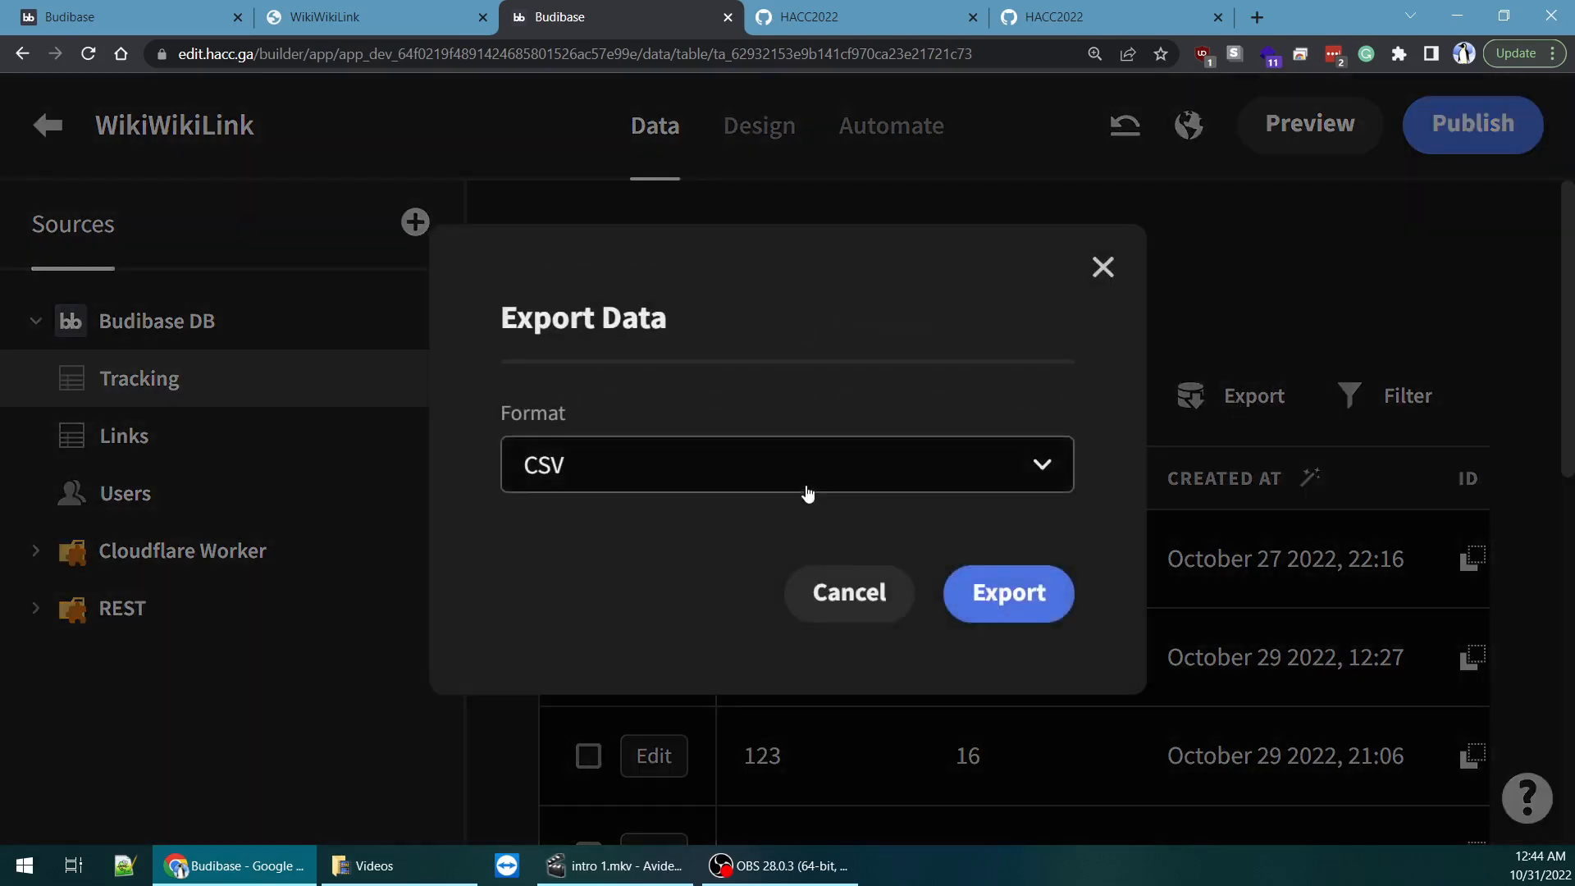
left_click(1008, 594)
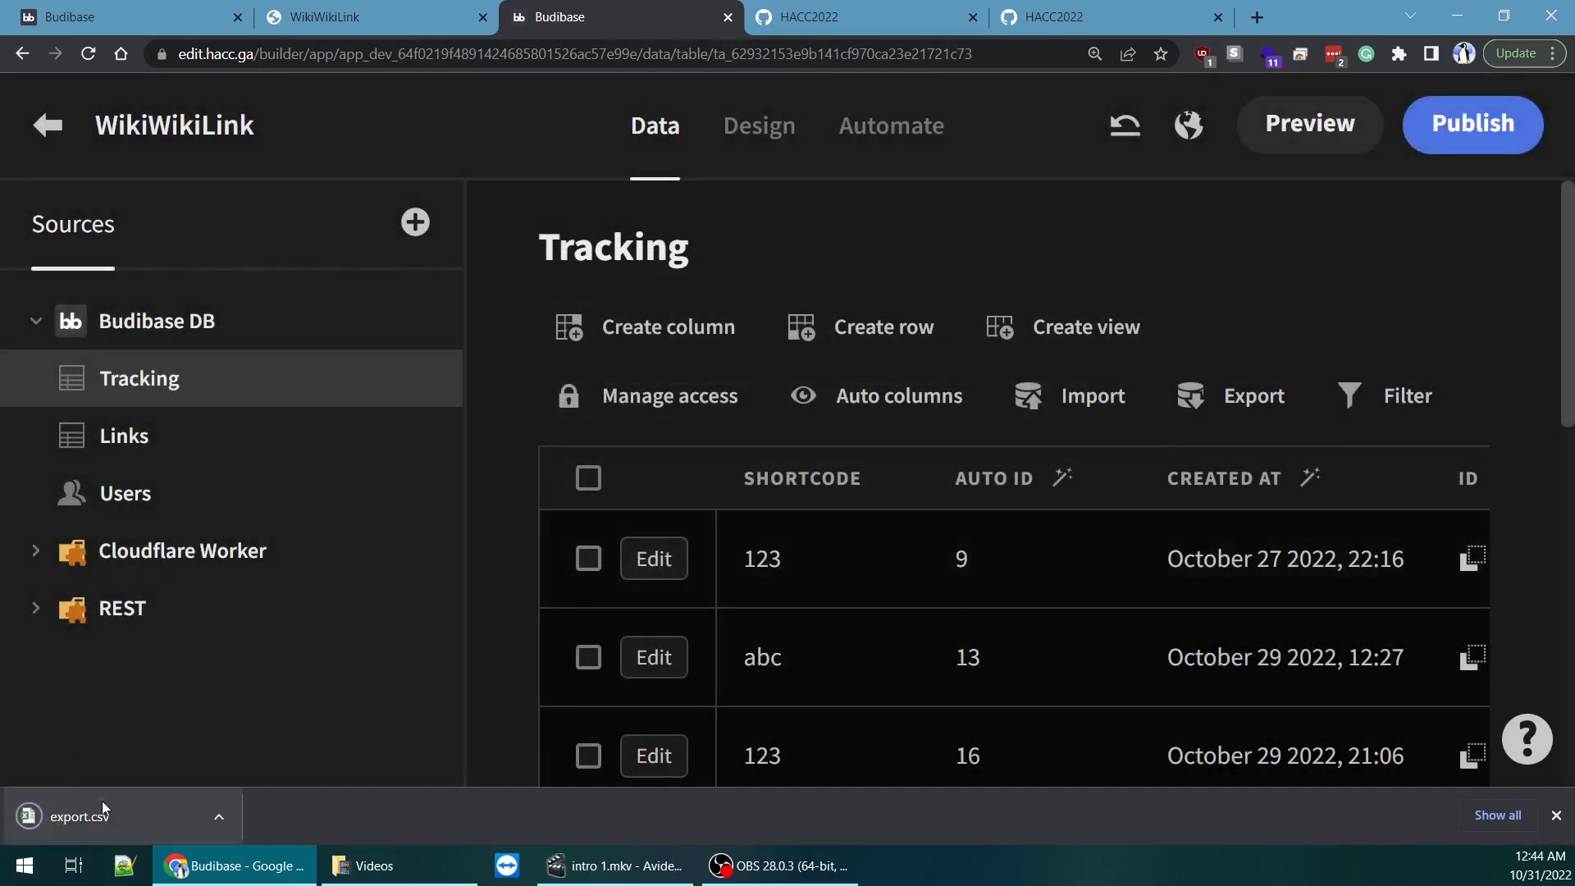
- Open the downloaded export.csv in Excel and autofit the Created At column so its full timestamps are readable
left_click(106, 815)
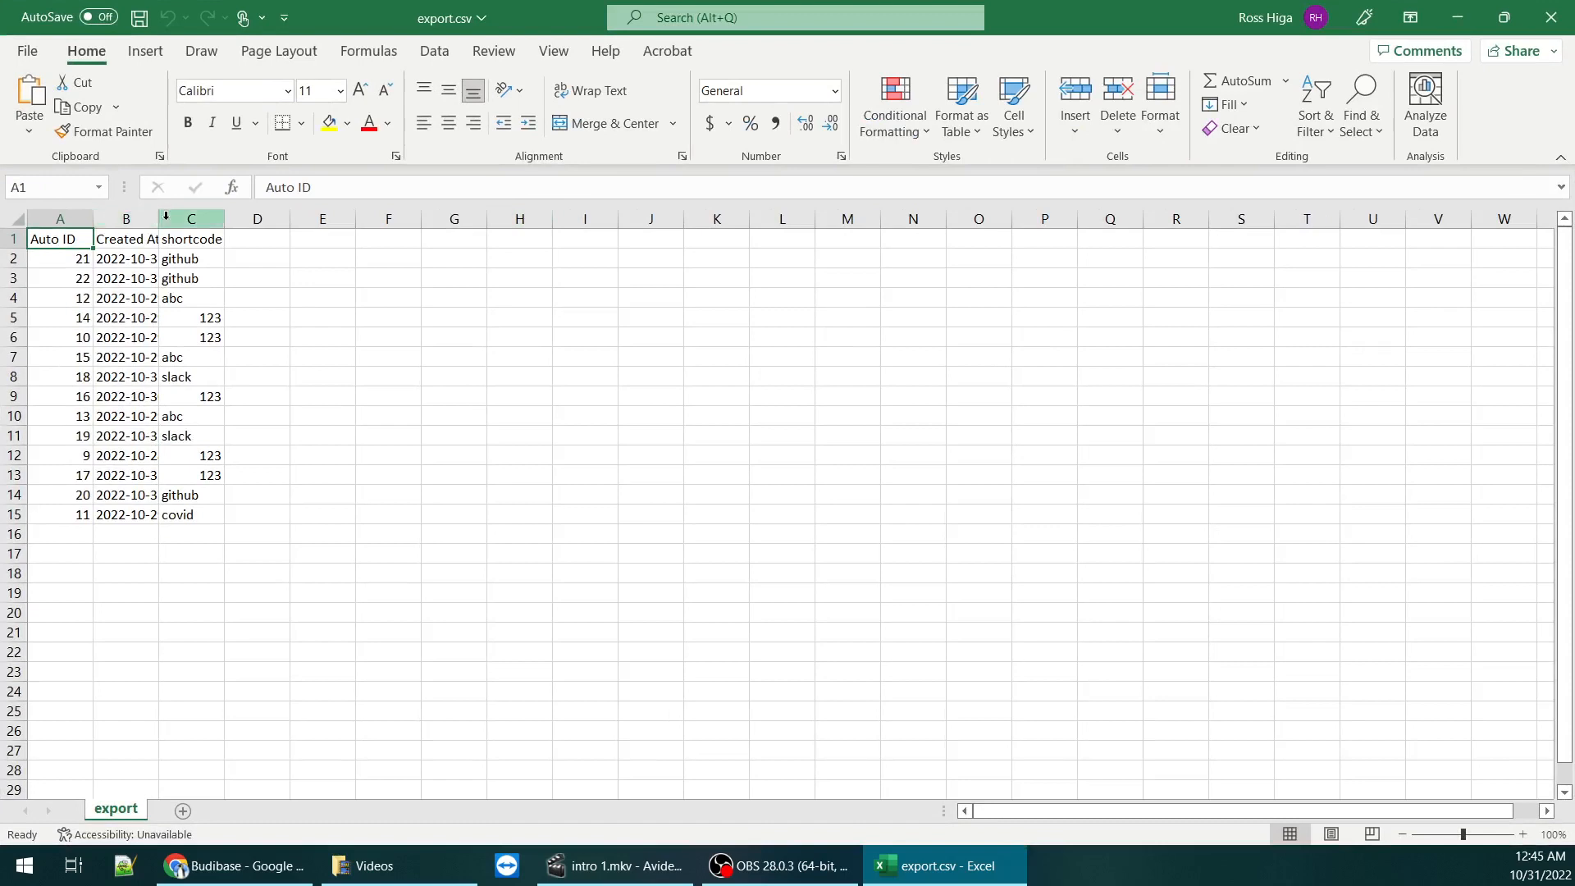
left_click(127, 217)
double_click(159, 219)
left_click(493, 403)
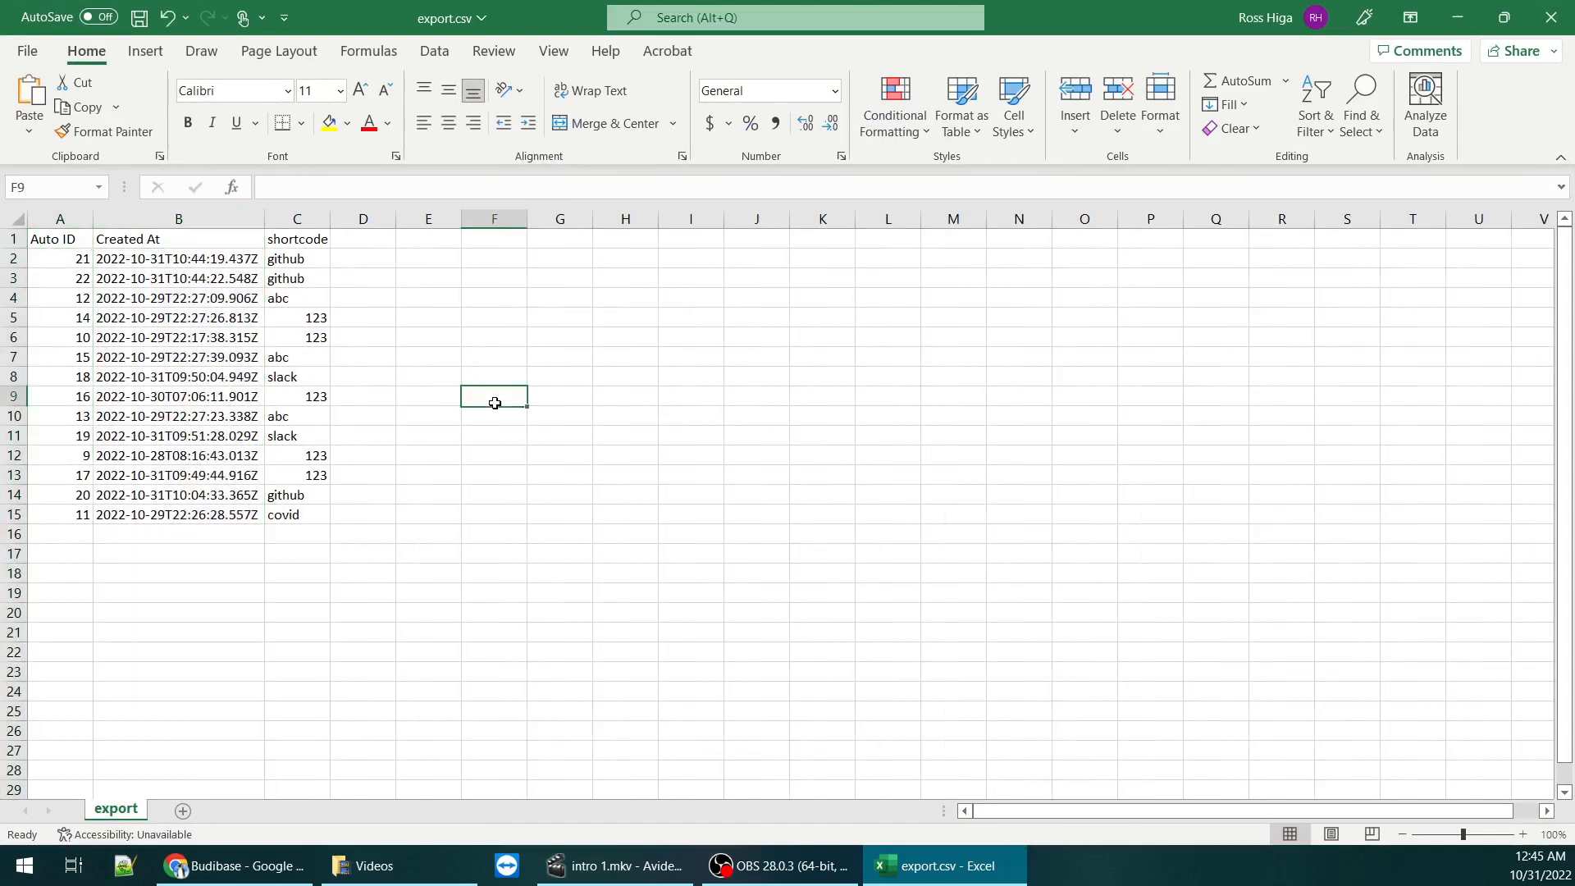